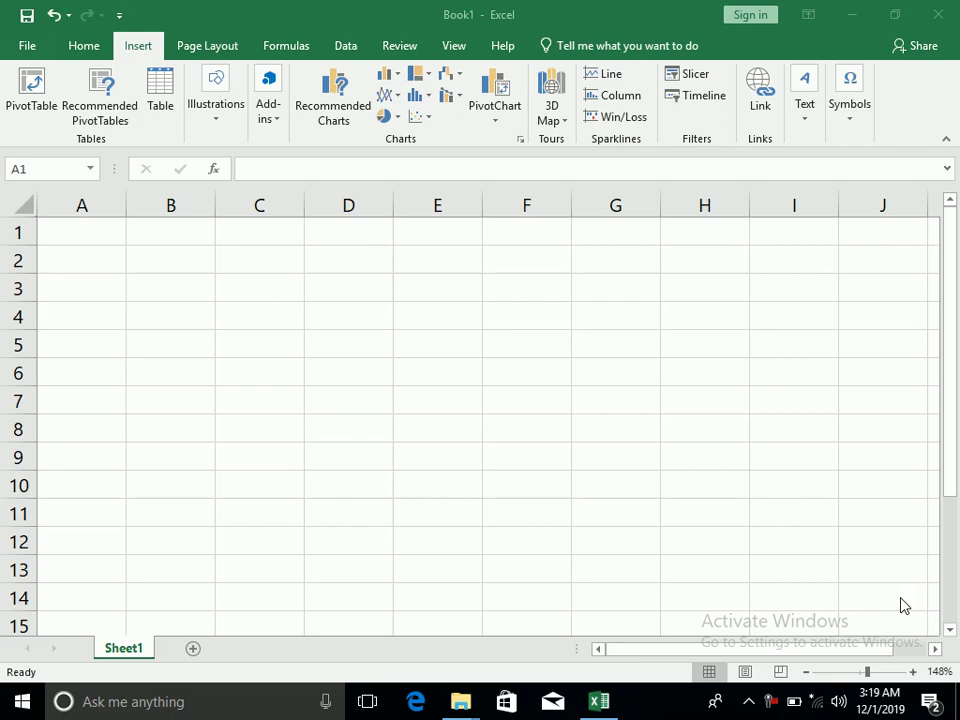
- Launch Notepad from the Run box with NOTEPAD and maximize its window
{"action": "left_click", "coordinate": [95, 225]}
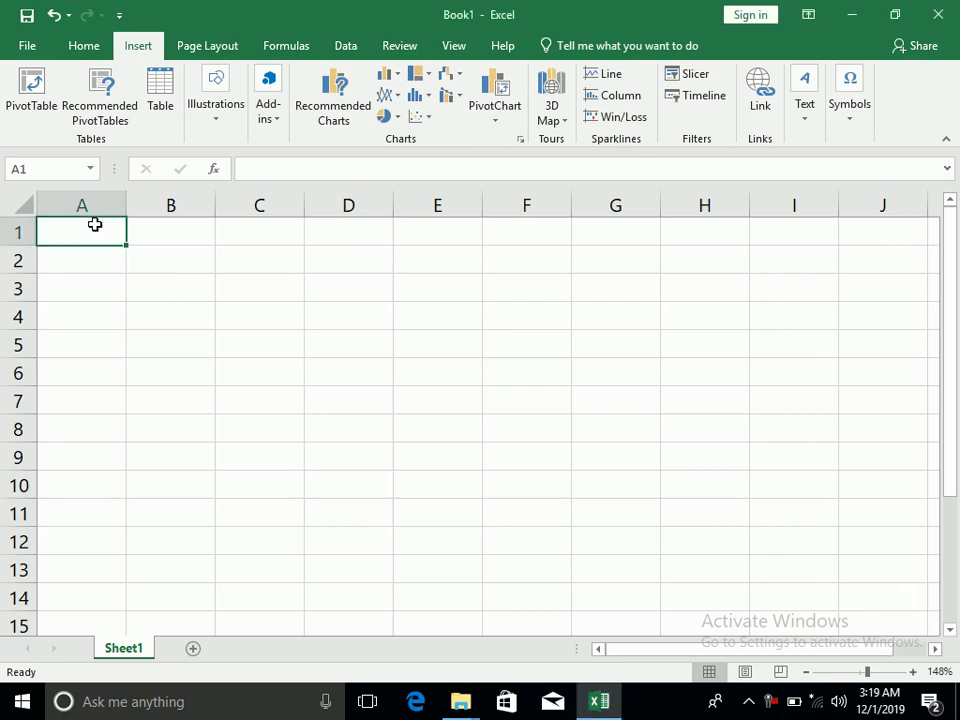
{"action": "left_click", "coordinate": [422, 345]}
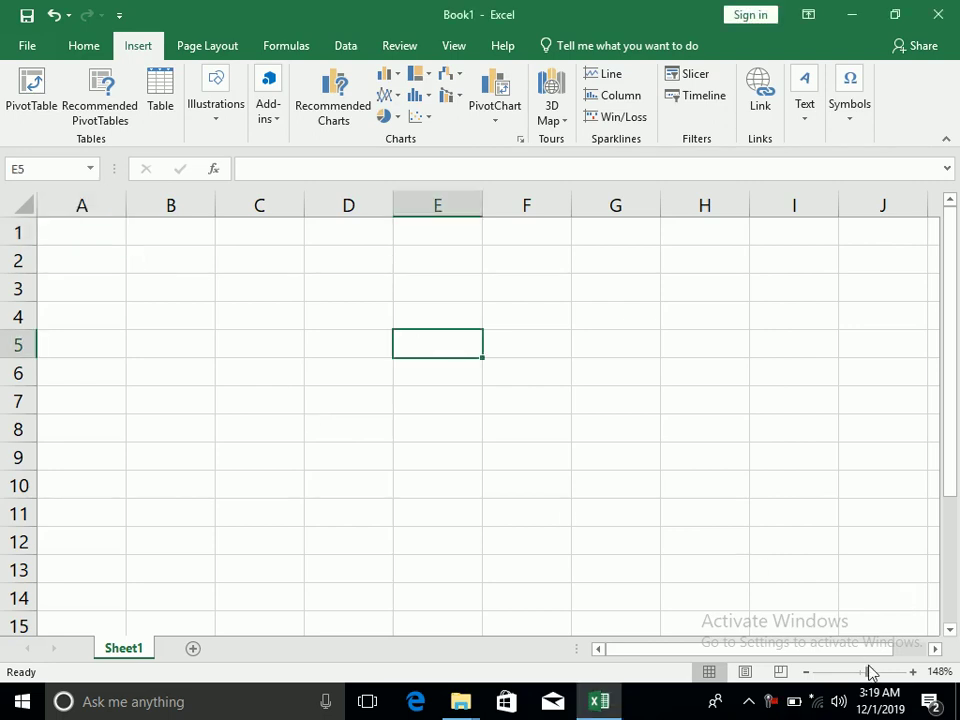
{"action": "left_click", "coordinate": [95, 238]}
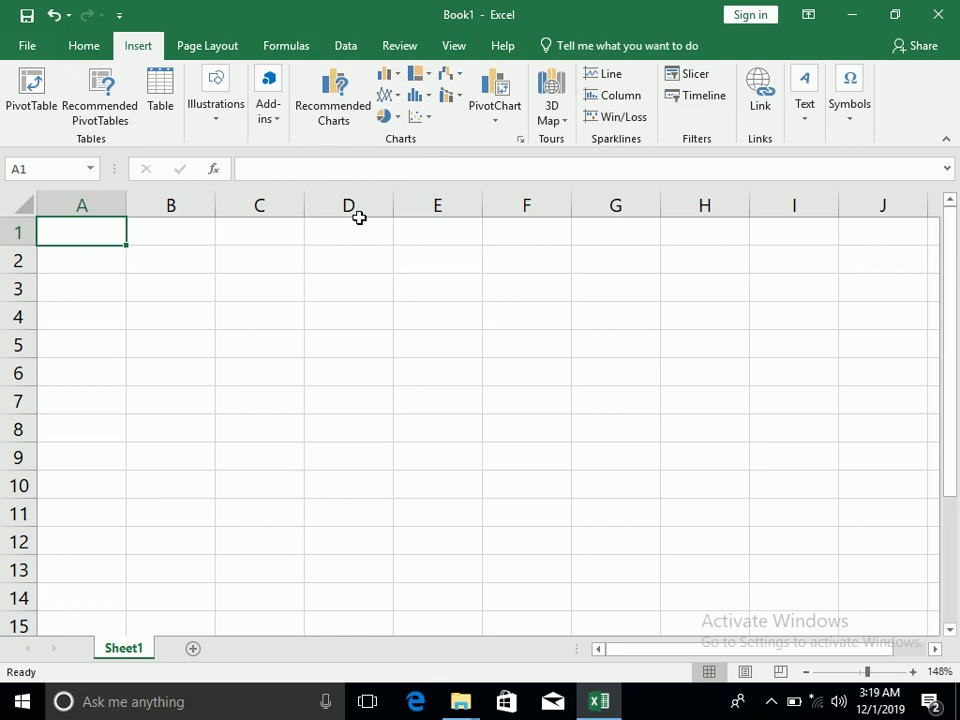
{"action": "left_click", "coordinate": [377, 321]}
{"action": "key", "text": "super+r"}
{"action": "type", "text": "NOTEPAD"}
{"action": "key", "text": "Return"}
{"action": "left_click", "coordinate": [733, 94]}
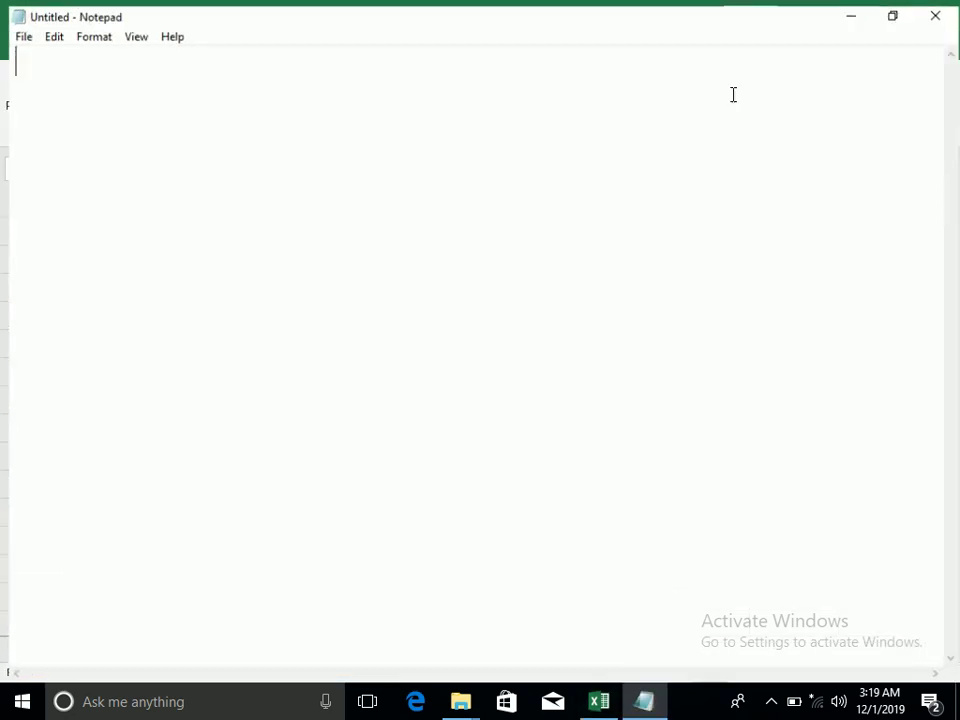
- Write the heading 'What is Chart?' underlined with a line of dashes
{"action": "type", "text": "wHA"}
{"action": "key", "text": "BackSpace"}
{"action": "key", "text": "BackSpace"}
{"action": "key", "text": "BackSpace"}
{"action": "type", "text": "What is Chart?"}
{"action": "key", "text": "Return"}
{"action": "type", "text": "--------------"}
{"action": "key", "text": "Return"}
- Add the definition: chart is used to show complex data in graphical form
{"action": "type", "text": "Chart "}
{"action": "type", "text": "is a"}
{"action": "key", "text": "BackSpace"}
{"action": "key", "text": "BackSpace"}
{"action": "key", "text": "BackSpace"}
{"action": "key", "text": "BackSpace"}
{"action": "key", "text": "BackSpace"}
{"action": "type", "text": "is used to "}
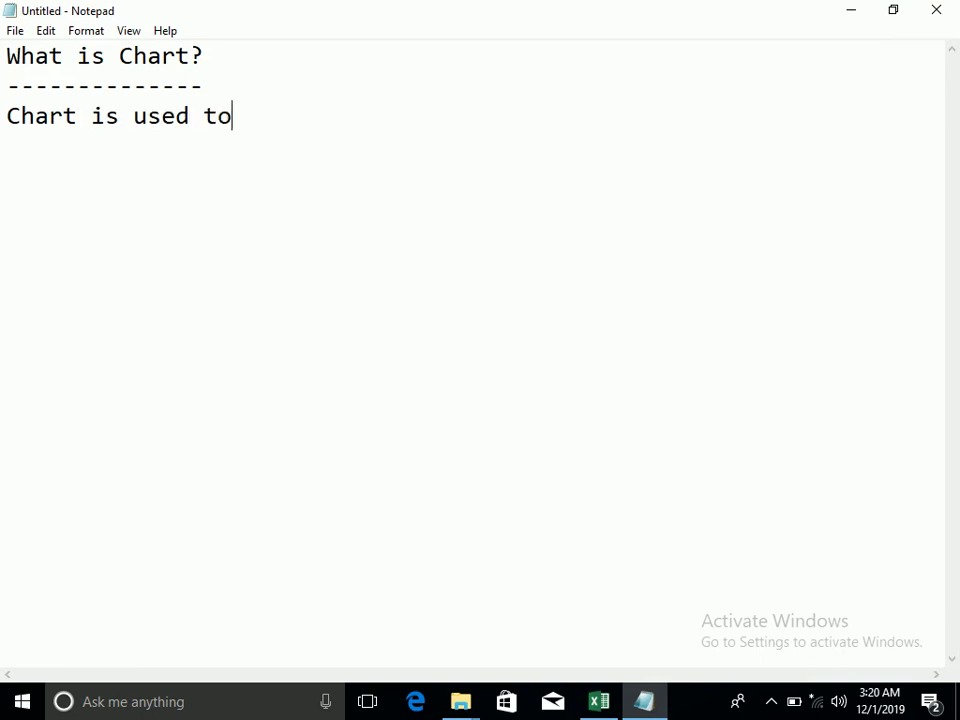
{"action": "type", "text": "shoe c"}
{"action": "key", "text": "BackSpace"}
{"action": "key", "text": "BackSpace"}
{"action": "key", "text": "BackSpace"}
{"action": "type", "text": "w complex"}
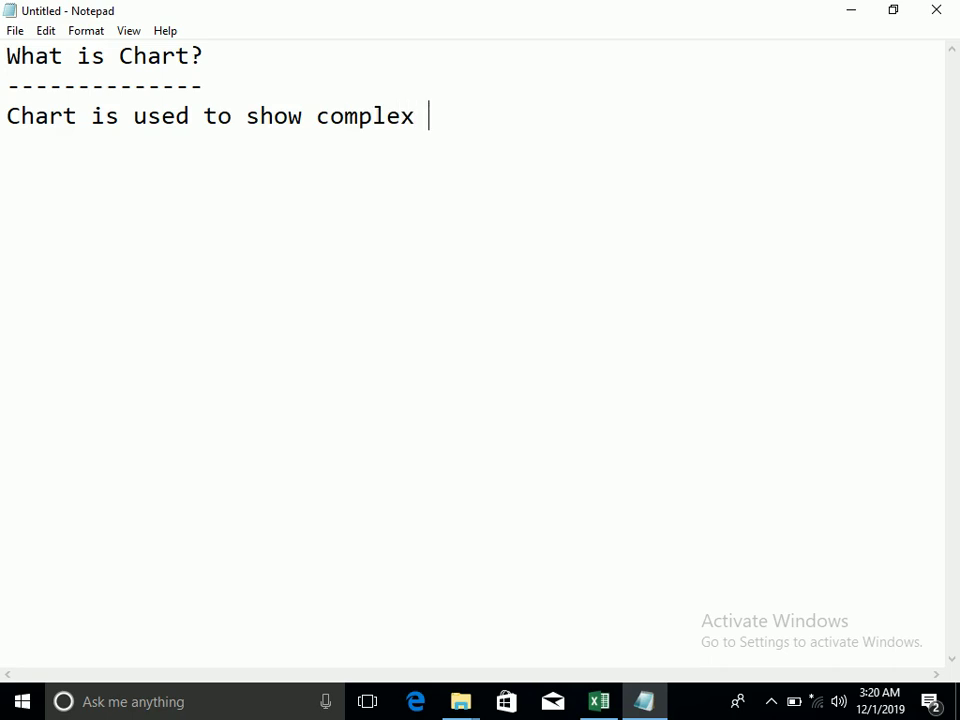
{"action": "type", "text": " data in graphical form is cal"}
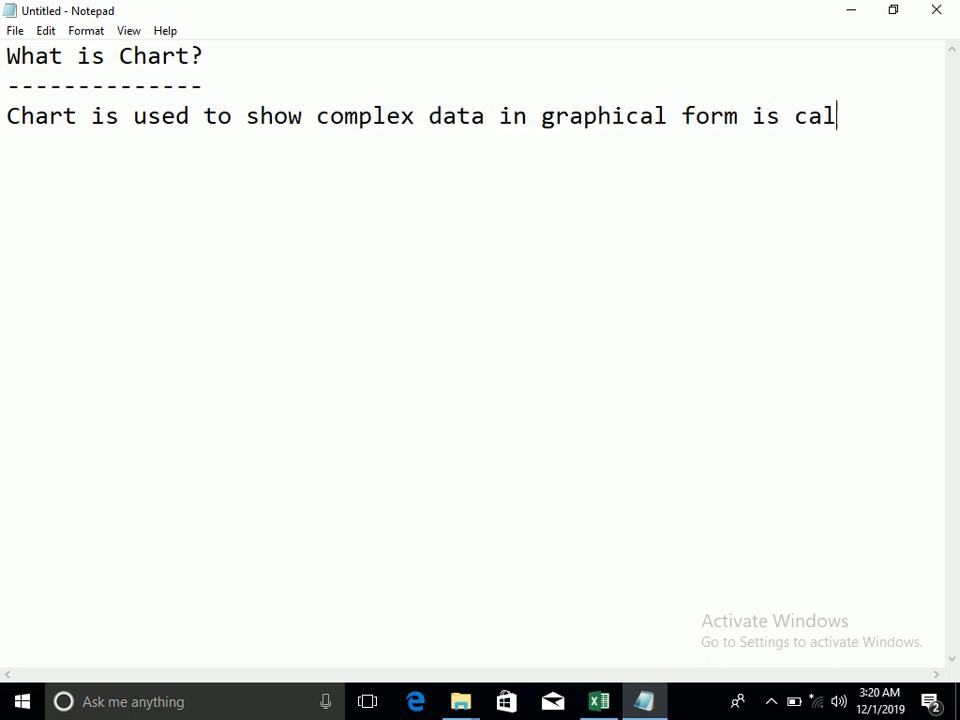
{"action": "type", "text": "led"}
{"action": "key", "text": "Return"}
{"action": "type", "text": "chart."}
{"action": "key", "text": "Return"}
{"action": "key", "text": "Return"}
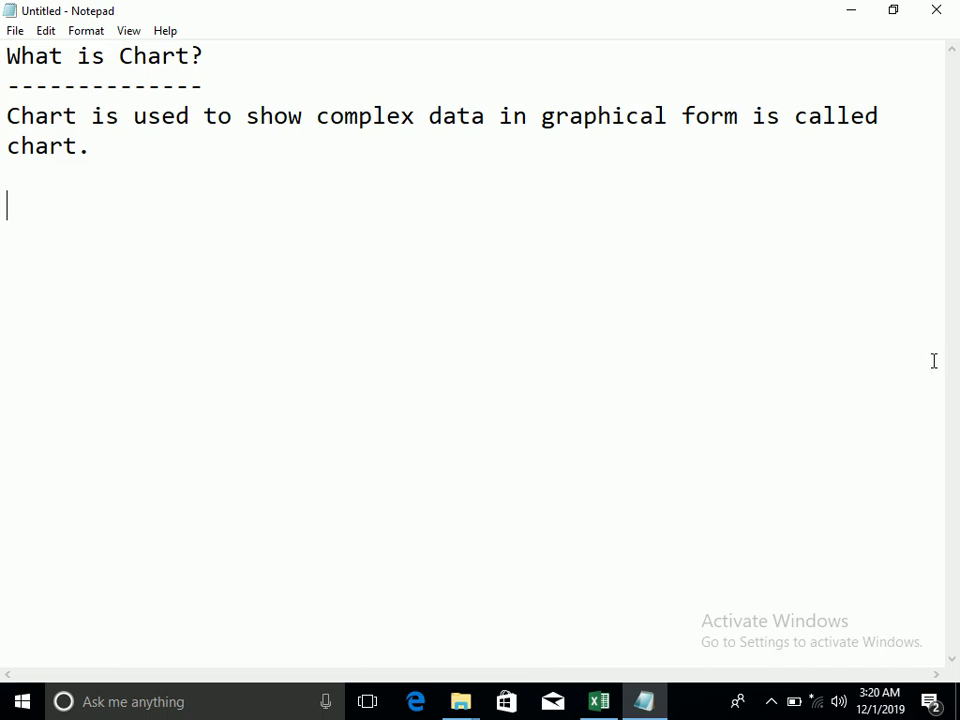
- Add an indented list of chart types: '- Column', 'Pi', '- Line....'
{"action": "key", "text": "Tab"}
{"action": "type", "text": "- Column"}
{"action": "key", "text": "Return"}
{"action": "key", "text": "Tab"}
{"action": "type", "text": "Pi"}
{"action": "key", "text": "Return"}
{"action": "key", "text": "Tab"}
{"action": "type", "text": "- Line...."}
{"action": "key", "text": "Return"}
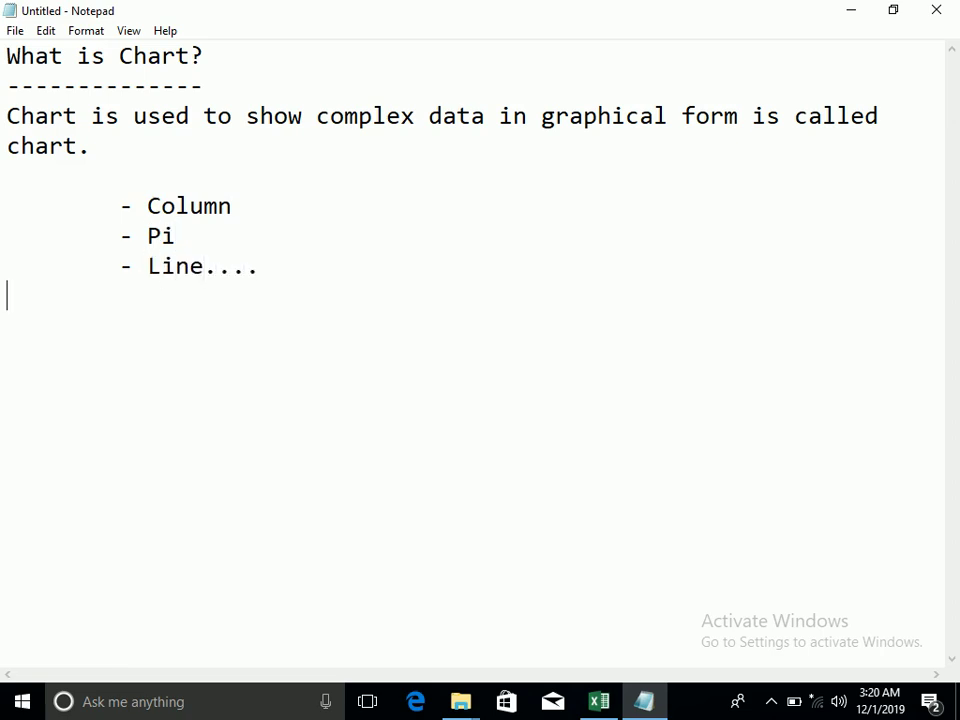
- Select the note's lines down to Line...., then return to the Excel workbook
{"action": "left_click", "coordinate": [281, 172]}
{"action": "left_click_drag", "start_coordinate": [281, 172], "coordinate": [214, 264]}
{"action": "left_click", "coordinate": [304, 264]}
{"action": "left_click", "coordinate": [600, 704]}
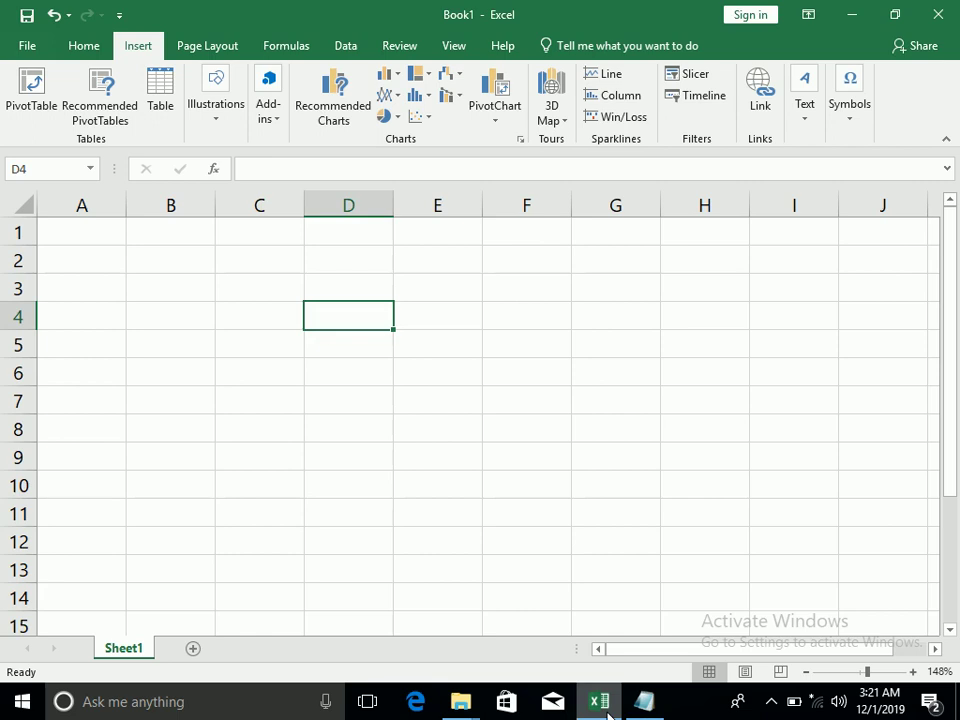
- Switch to the empty Book1 workbook and select cell A1
{"action": "left_click", "coordinate": [196, 608]}
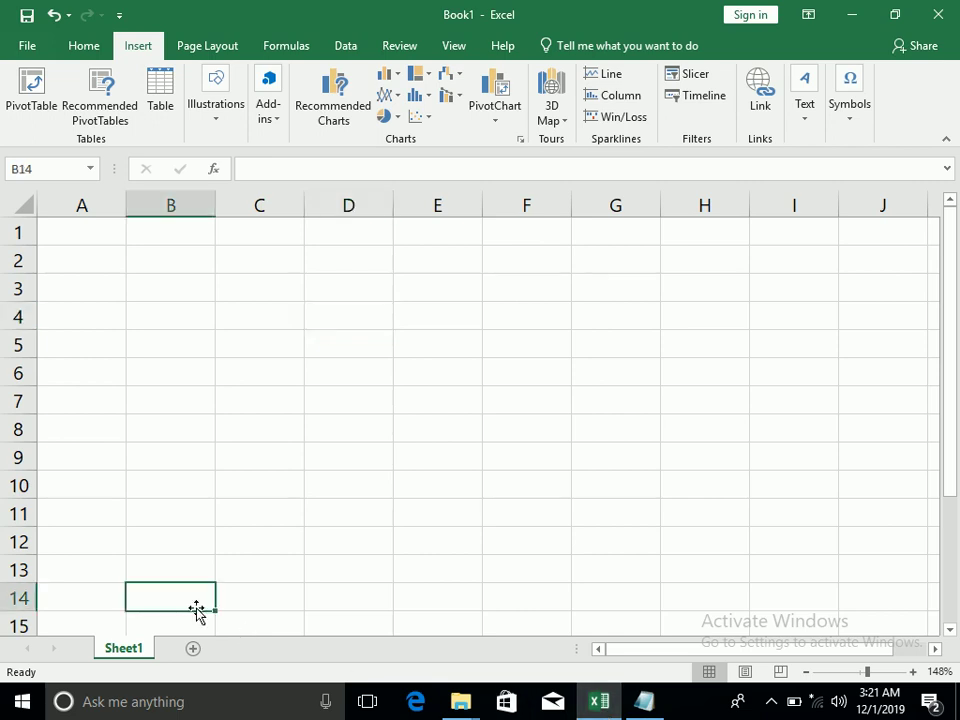
{"action": "left_click", "coordinate": [70, 242]}
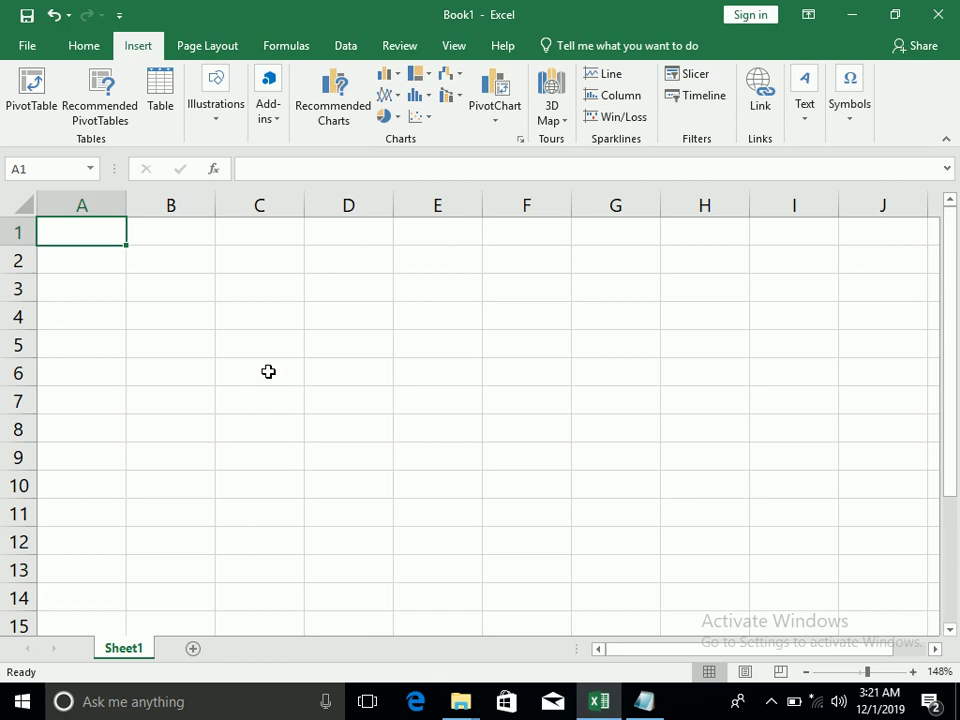
- Type the headers ID, Name, Deptt, Program, Fee, Adm and Total into A1:G1
{"action": "type", "text": "ID"}
{"action": "key", "text": "BackSpace"}
{"action": "key", "text": "BackSpace"}
{"action": "type", "text": "ID"}
{"action": "key", "text": "Tab"}
{"action": "type", "text": "Name"}
{"action": "key", "text": "Tab"}
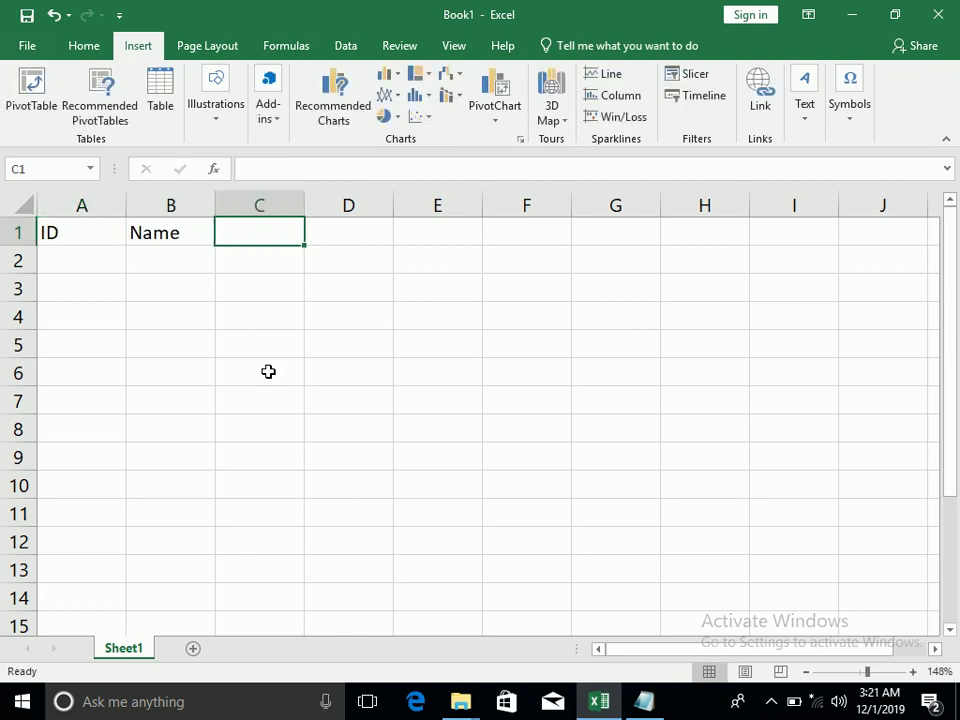
{"action": "type", "text": "De"}
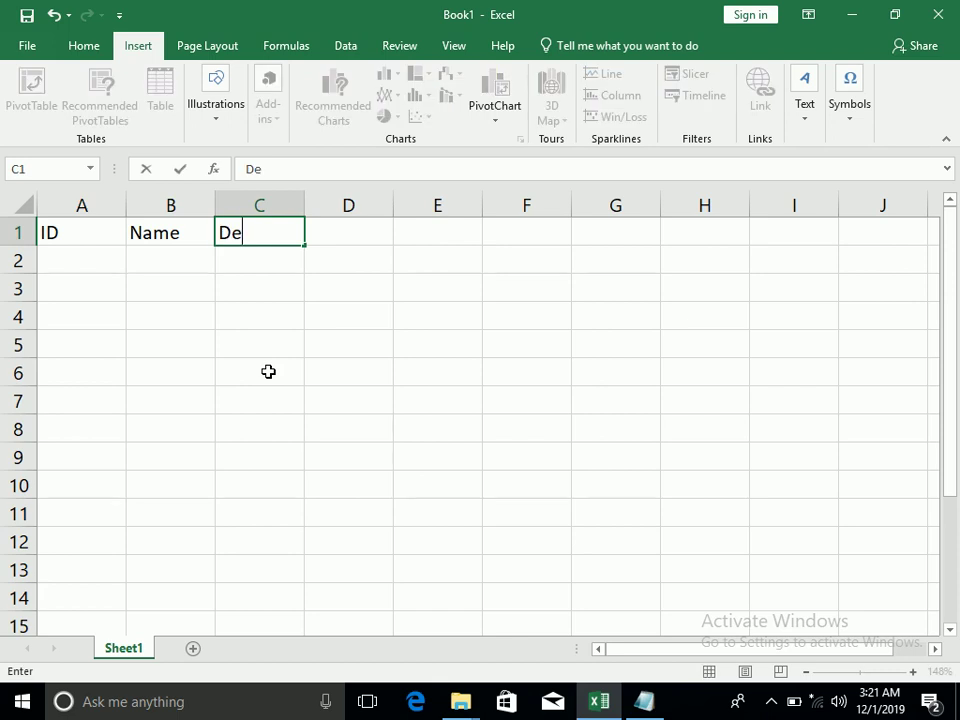
{"action": "type", "text": "ptt"}
{"action": "key", "text": "Tab"}
{"action": "type", "text": "Program"}
{"action": "key", "text": "Tab"}
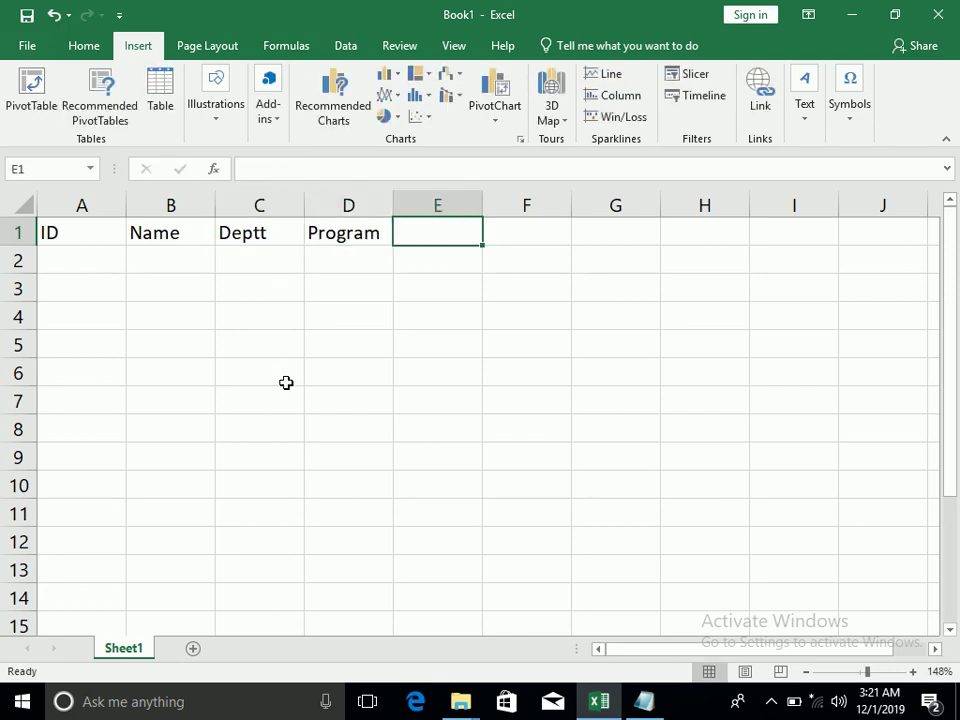
{"action": "type", "text": "Fee"}
{"action": "key", "text": "Tab"}
{"action": "type", "text": "Adm"}
{"action": "key", "text": "Tab"}
{"action": "type", "text": "Total"}
{"action": "key", "text": "Return"}
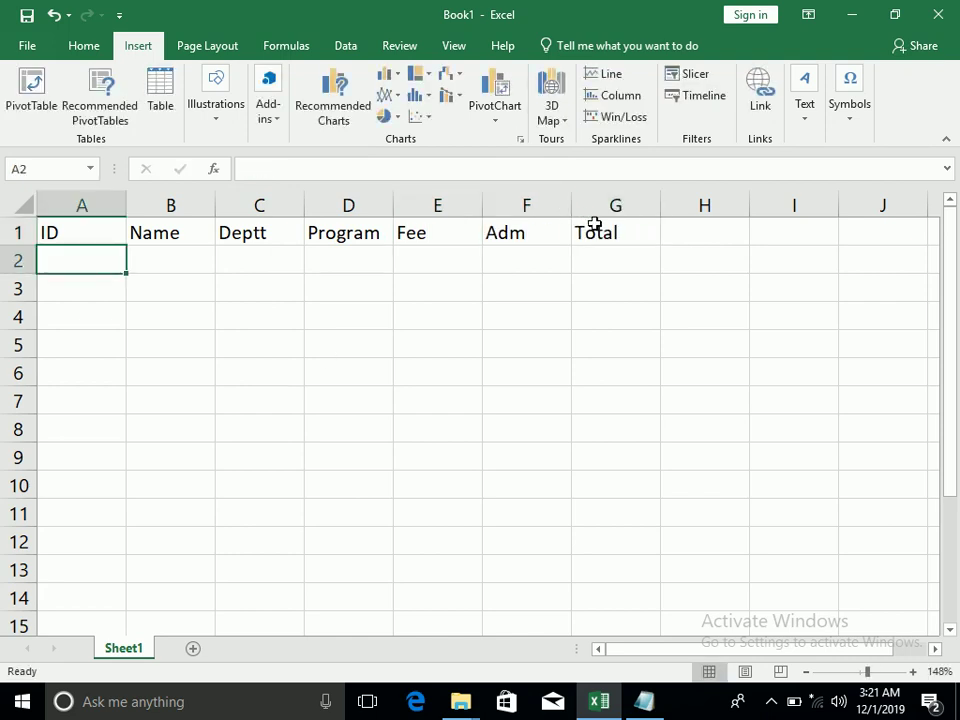
- Center the header row A1:G1 from the Home tab
{"action": "left_click_drag", "start_coordinate": [593, 232], "coordinate": [50, 232]}
{"action": "left_click", "coordinate": [82, 46]}
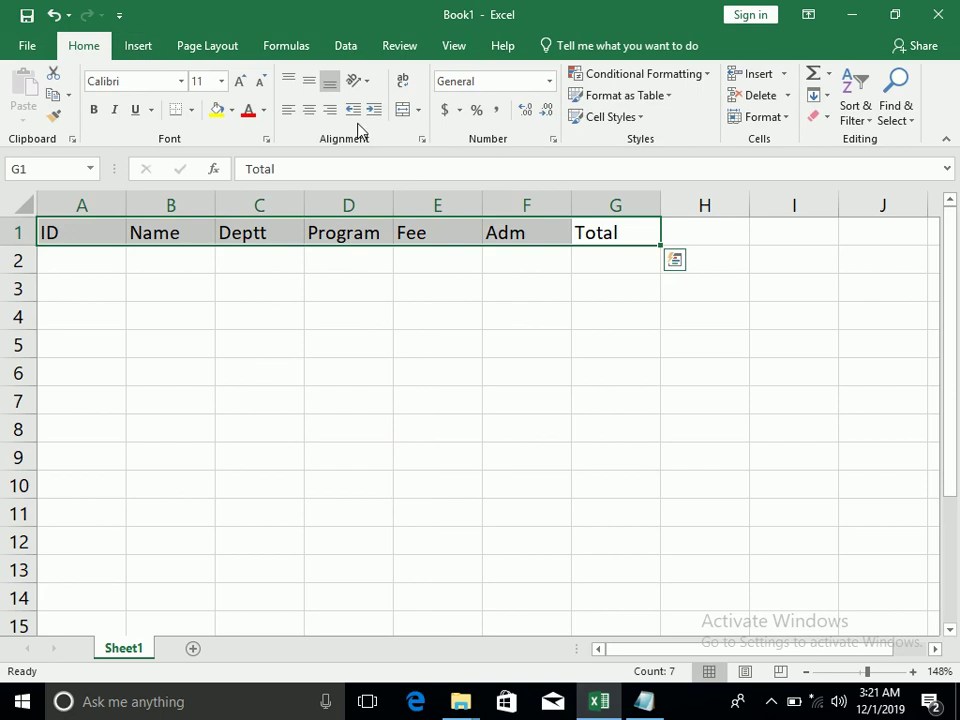
{"action": "left_click", "coordinate": [309, 109]}
{"action": "left_click", "coordinate": [326, 253]}
{"action": "left_click", "coordinate": [281, 256]}
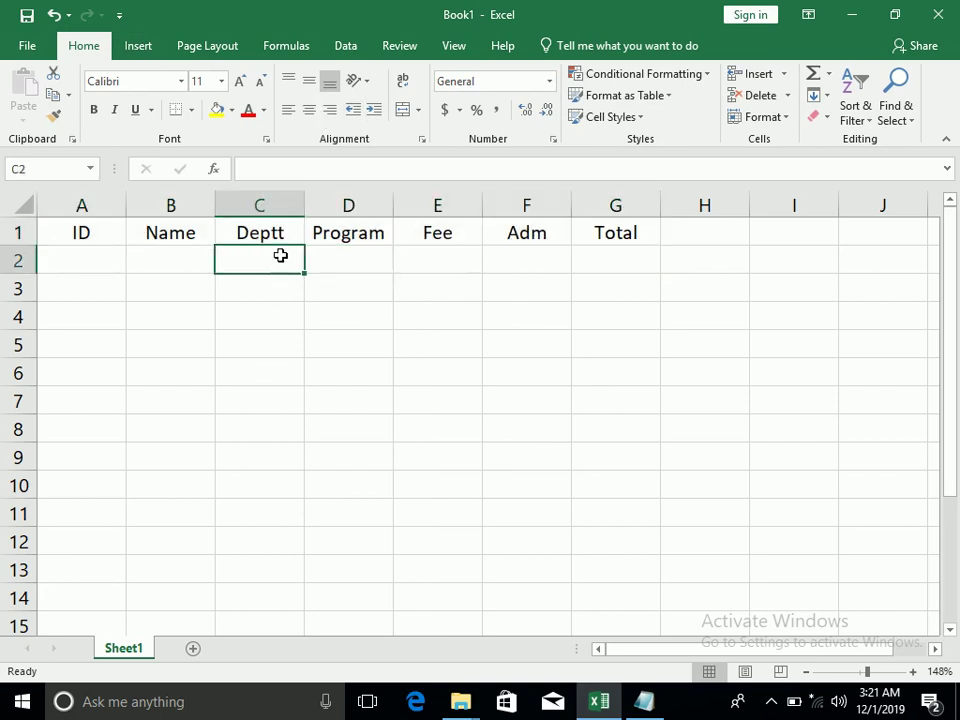
- Add List data validation to C2:C163 offering the departments Eng, CS and E.c
{"action": "left_click_drag", "start_coordinate": [281, 256], "coordinate": [259, 575]}
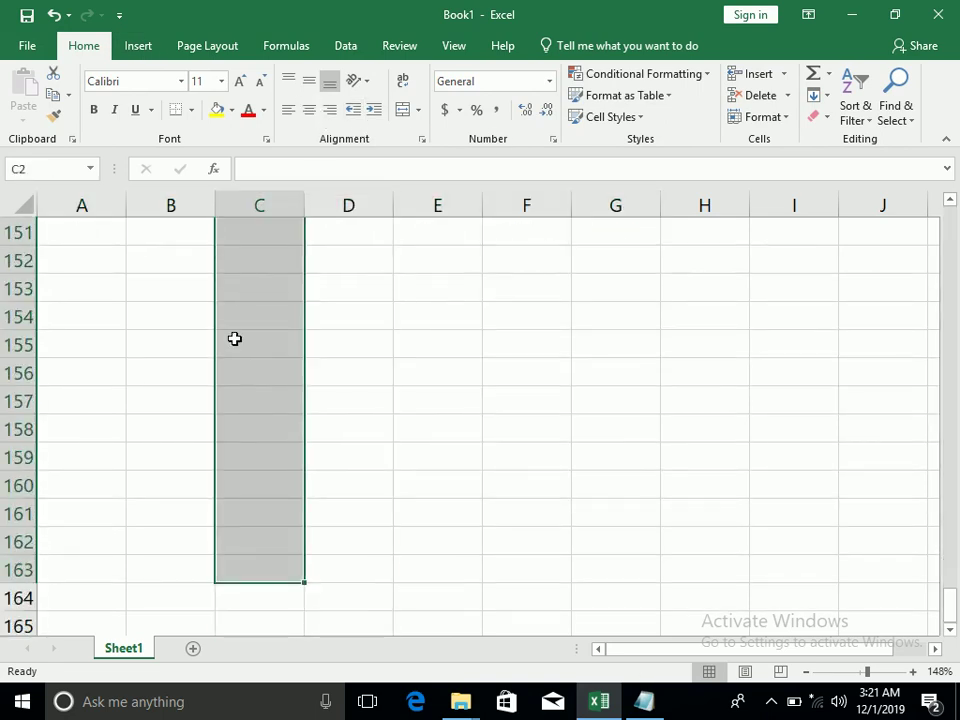
{"action": "left_click", "coordinate": [343, 50]}
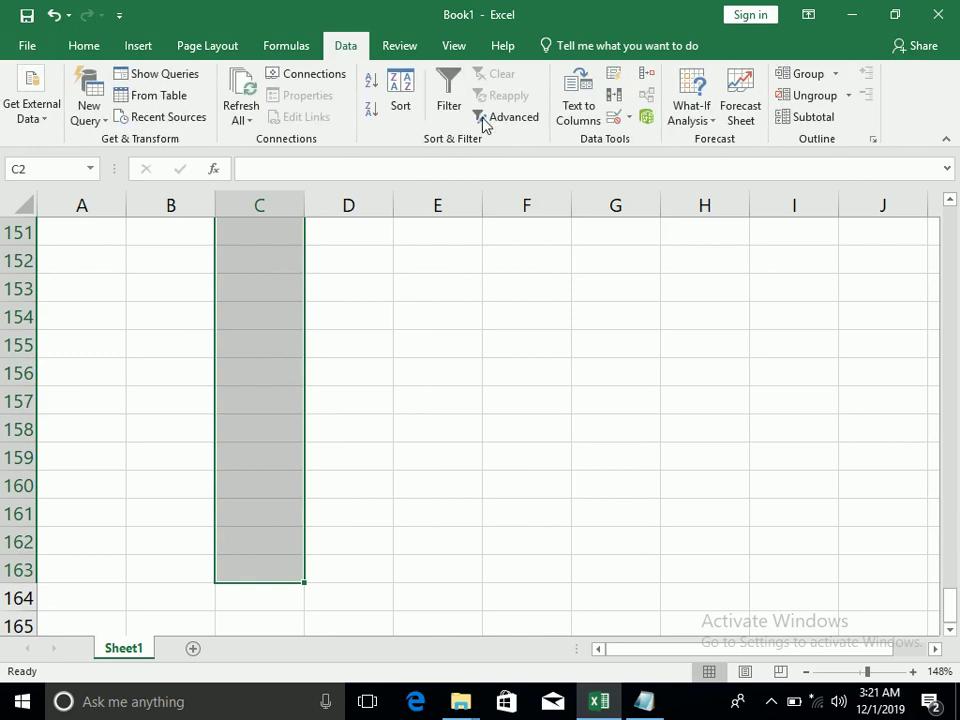
{"action": "left_click", "coordinate": [617, 118]}
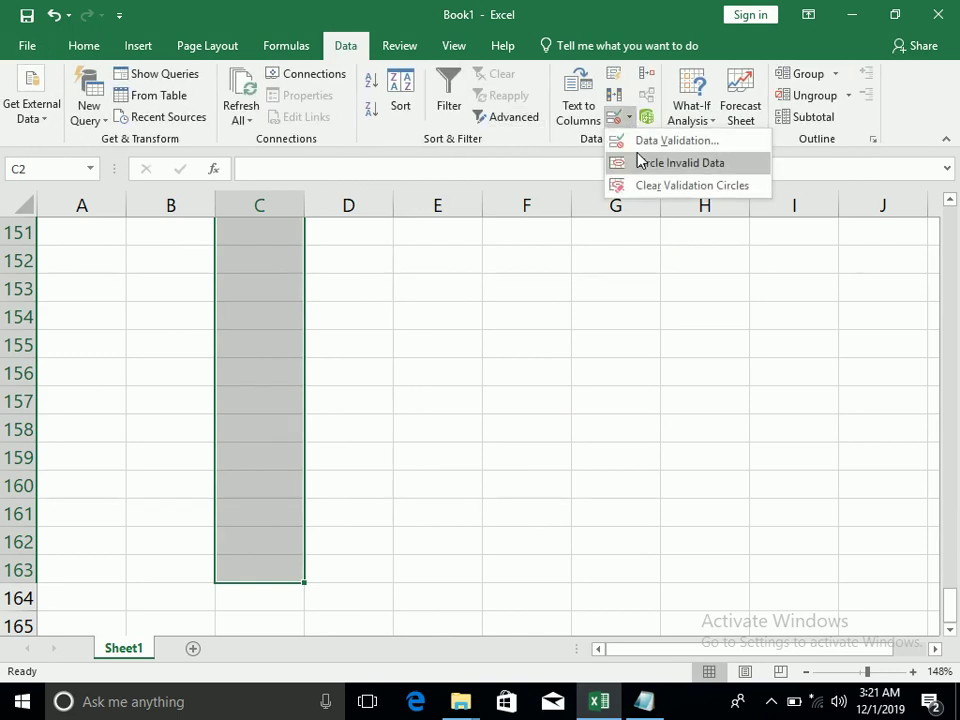
{"action": "left_click", "coordinate": [638, 141]}
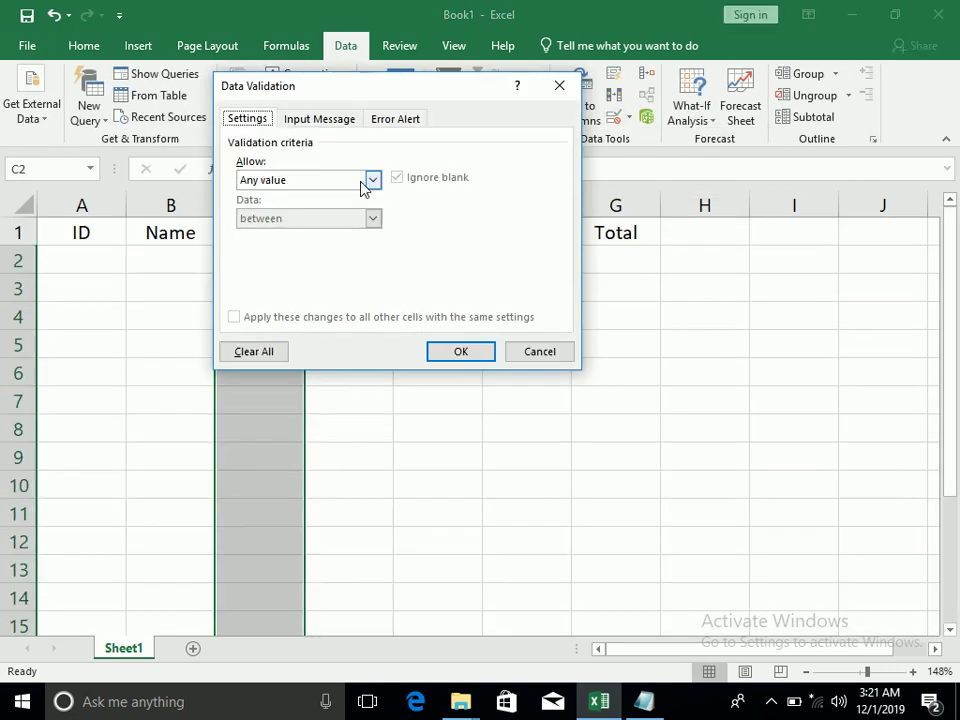
{"action": "left_click", "coordinate": [364, 183]}
{"action": "left_click", "coordinate": [364, 182]}
{"action": "left_click", "coordinate": [364, 182]}
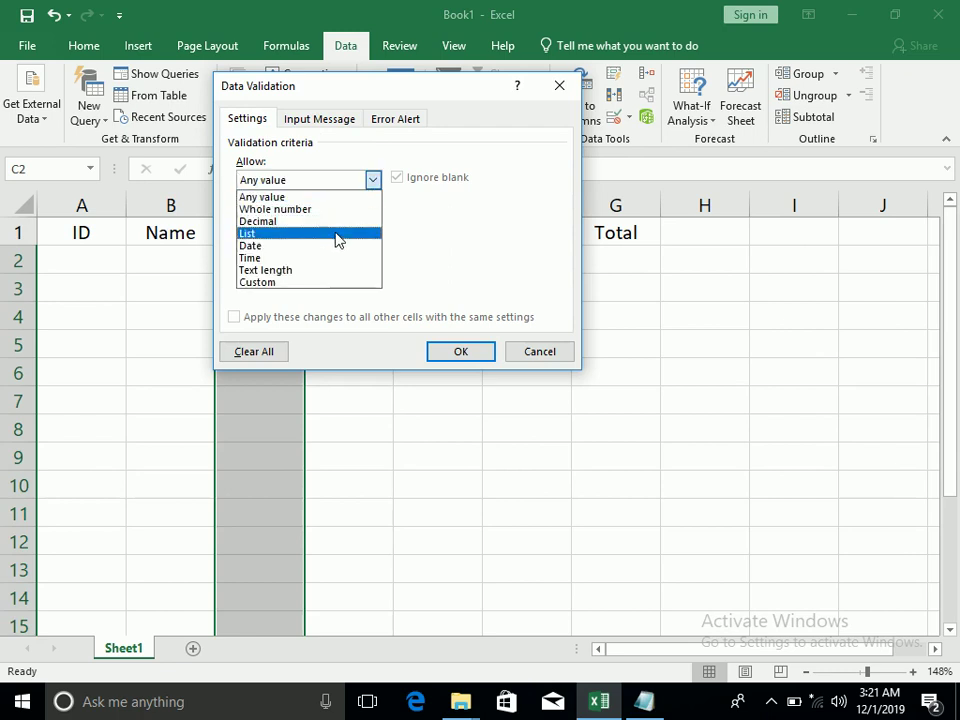
{"action": "left_click", "coordinate": [338, 233]}
{"action": "left_click", "coordinate": [321, 256]}
{"action": "type", "text": "E"}
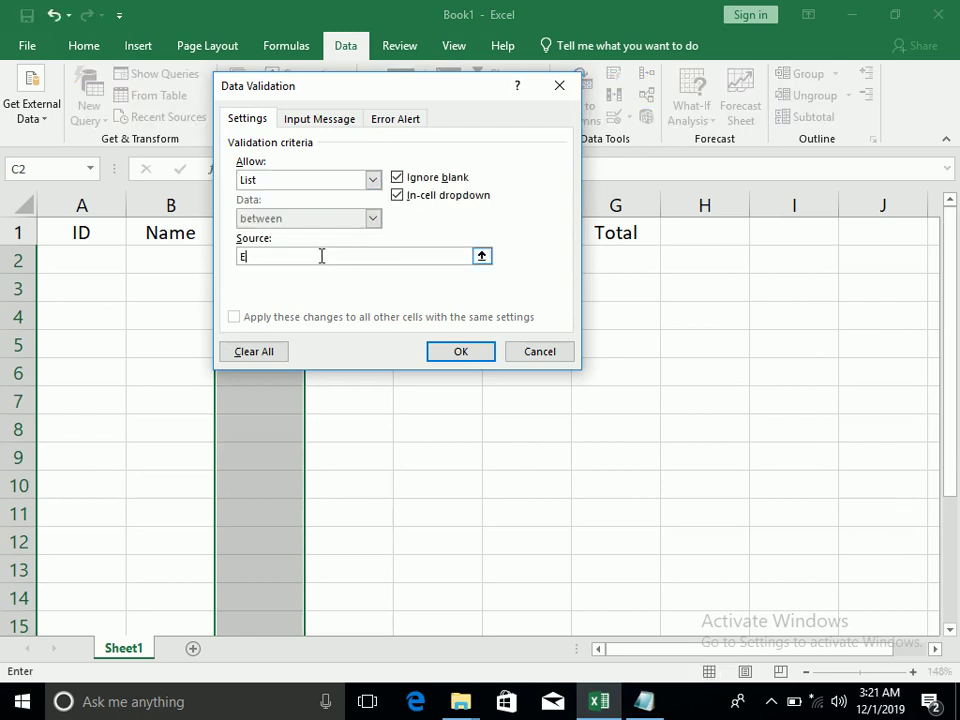
{"action": "type", "text": "Eng"}
{"action": "type", "text": "S"}
{"action": "type", "text": "E"}
{"action": "type", "text": "c"}
{"action": "left_click", "coordinate": [458, 351]}
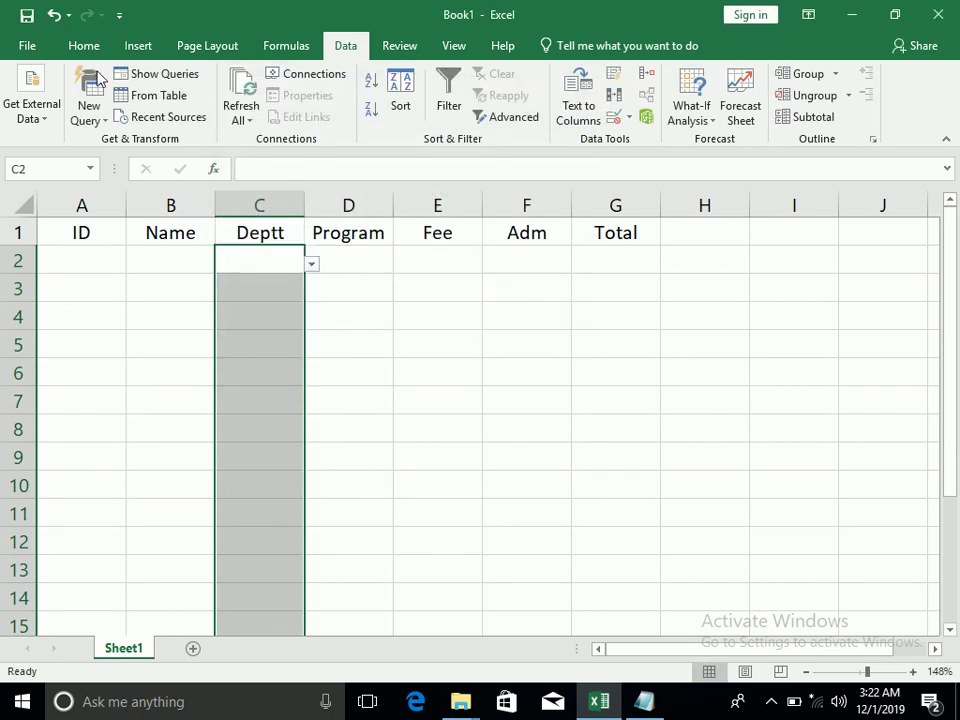
{"action": "left_click", "coordinate": [84, 45]}
- Give the Deptt cells all borders and fill the header row A1:G1 yellow
{"action": "left_click", "coordinate": [189, 110]}
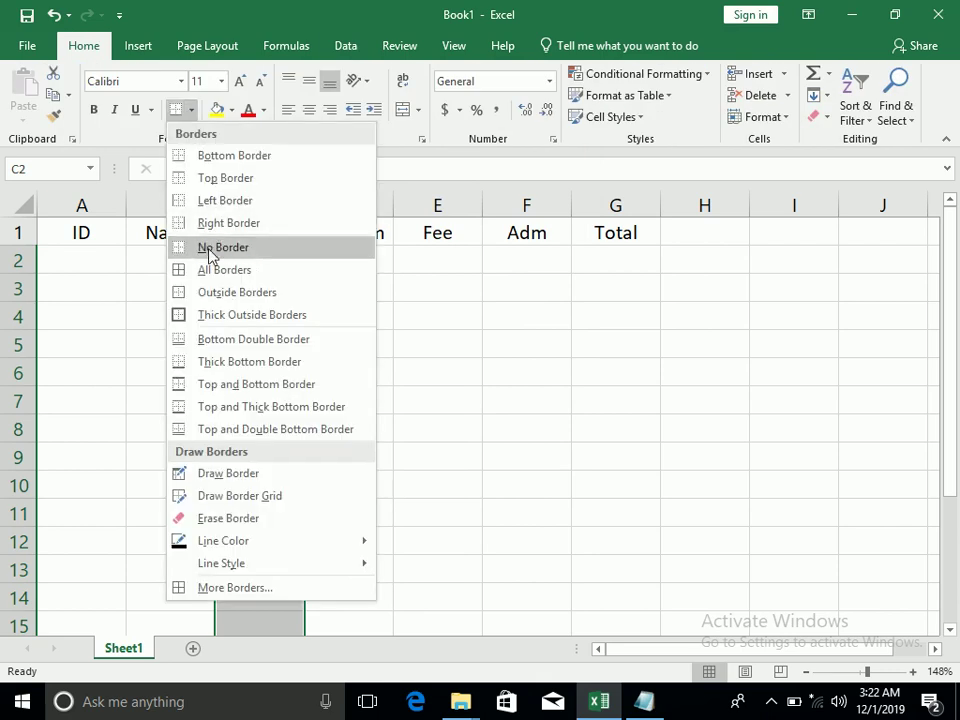
{"action": "left_click", "coordinate": [208, 270]}
{"action": "left_click", "coordinate": [332, 272]}
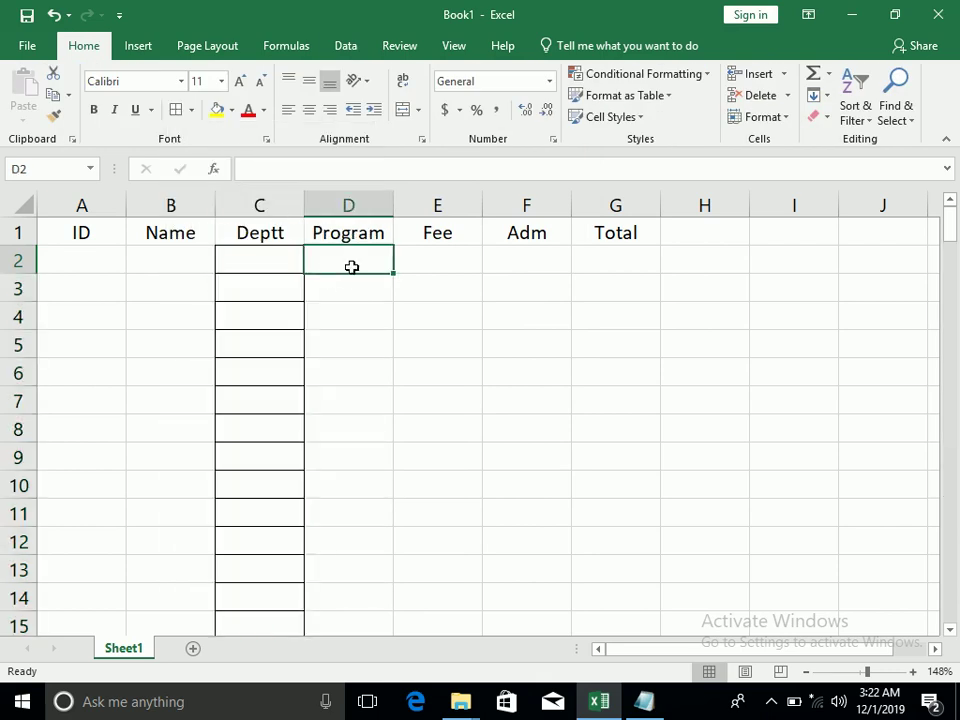
{"action": "left_click_drag", "start_coordinate": [596, 234], "coordinate": [70, 234]}
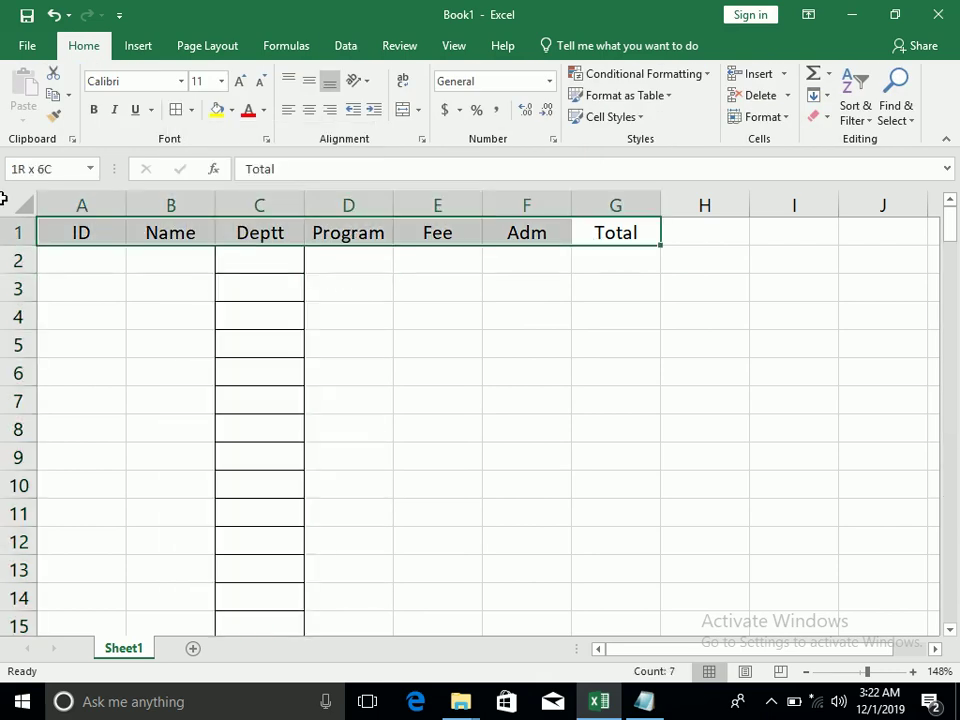
{"action": "left_click", "coordinate": [216, 110]}
- Number the ID column from 1 to 160 starting at A2 by filling the series
{"action": "left_click", "coordinate": [88, 253]}
{"action": "type", "text": "1 2 3 4 5"}
{"action": "key", "text": "Return"}
{"action": "mouse_move", "coordinate": [96, 264]}
{"action": "left_mouse_down"}
{"action": "mouse_move", "coordinate": [131, 659]}
{"action": "mouse_move", "coordinate": [107, 645]}
{"action": "mouse_move", "coordinate": [86, 697]}
{"action": "left_mouse_up"}
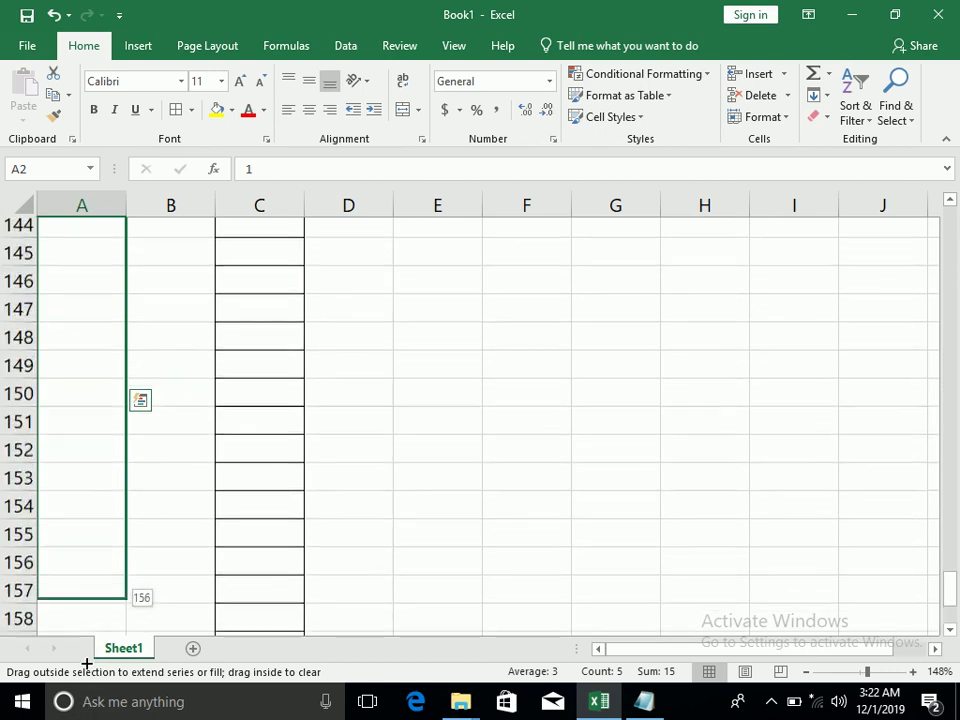
{"action": "left_click_drag", "start_coordinate": [86, 697], "coordinate": [86, 664]}
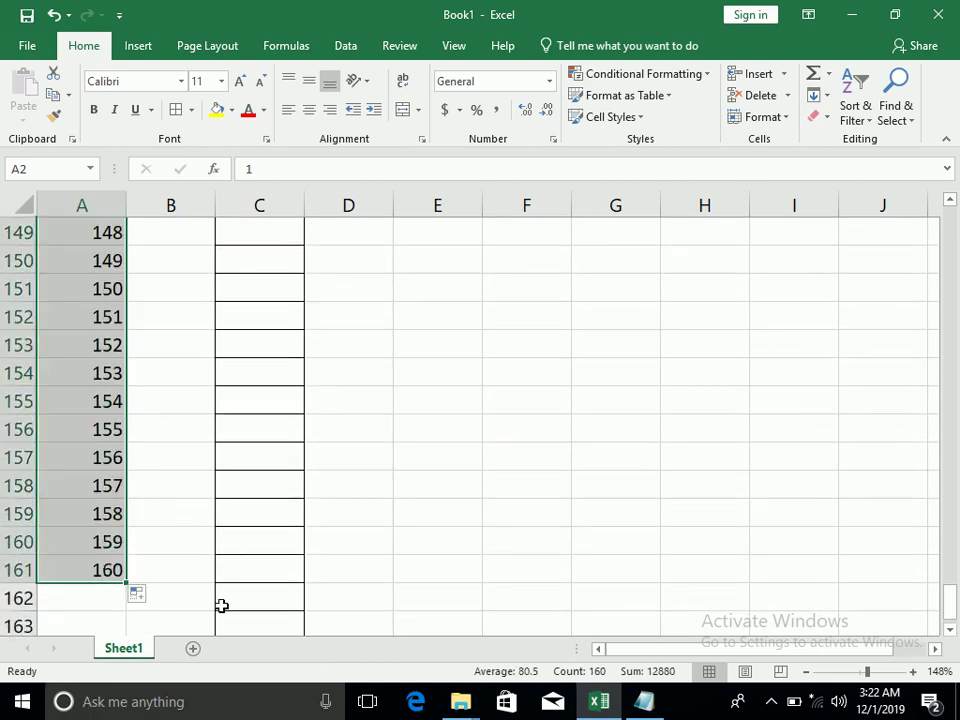
{"action": "left_click", "coordinate": [222, 605]}
- Select cells across the Name, ID and Deptt columns to check the bordered range
{"action": "left_click_drag", "start_coordinate": [170, 597], "coordinate": [170, 512]}
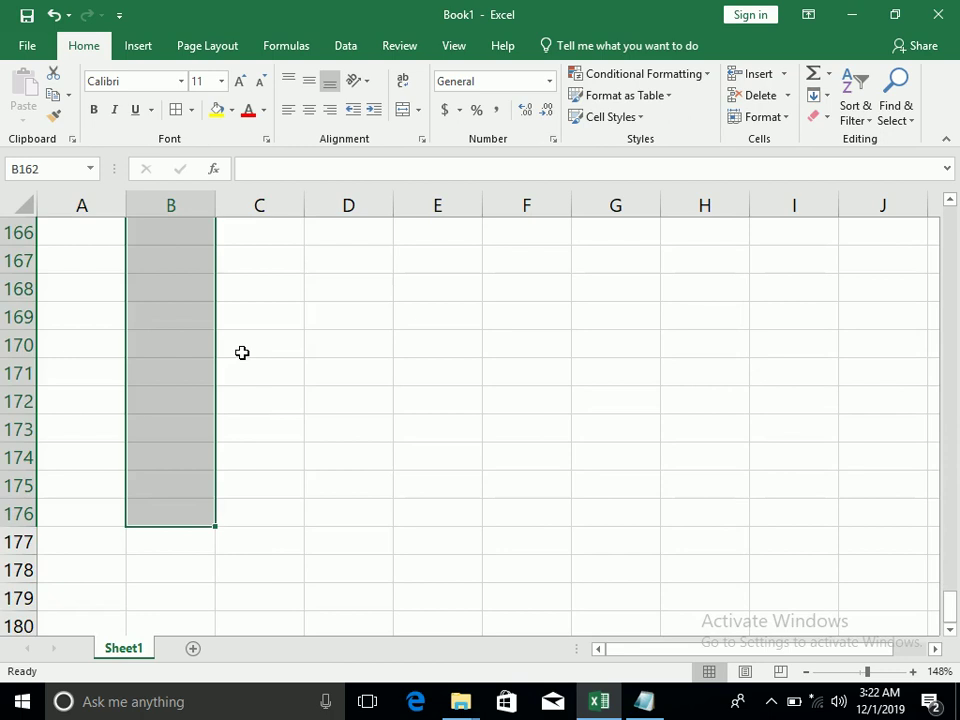
{"action": "left_click", "coordinate": [242, 352]}
{"action": "left_click_drag", "start_coordinate": [242, 352], "coordinate": [165, 222]}
{"action": "left_click_drag", "start_coordinate": [166, 172], "coordinate": [163, 188]}
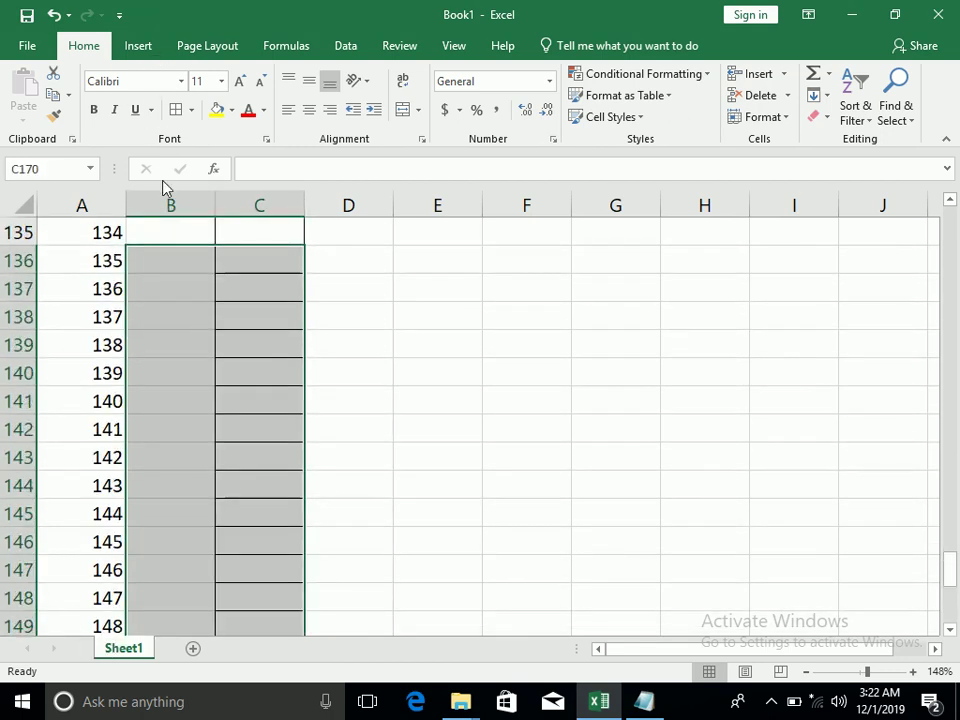
{"action": "left_click", "coordinate": [103, 212]}
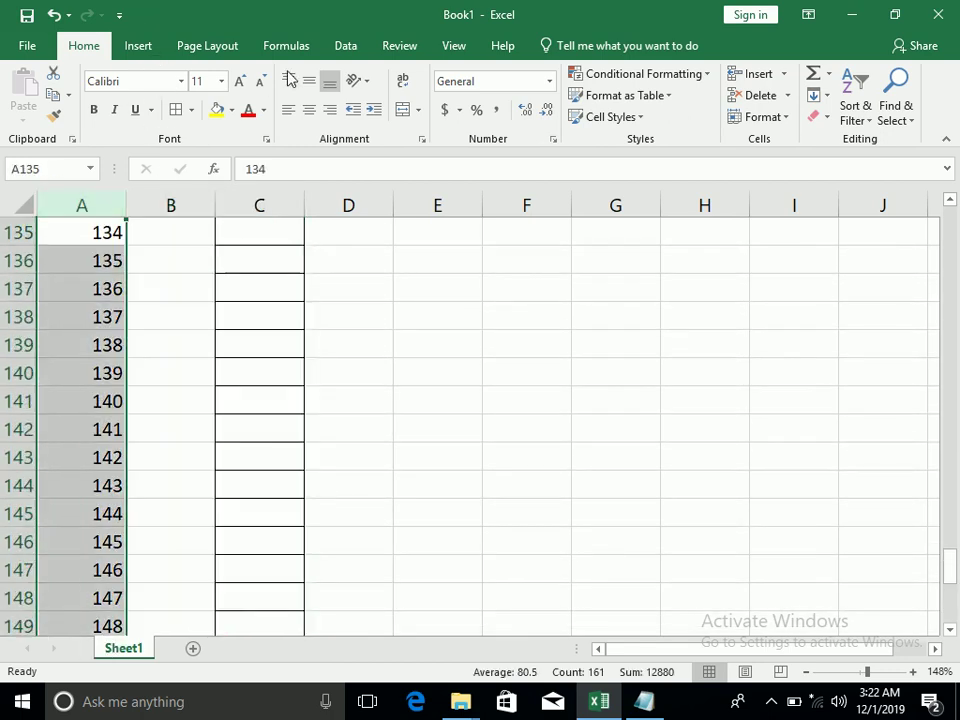
{"action": "left_click_drag", "start_coordinate": [269, 228], "coordinate": [221, 9]}
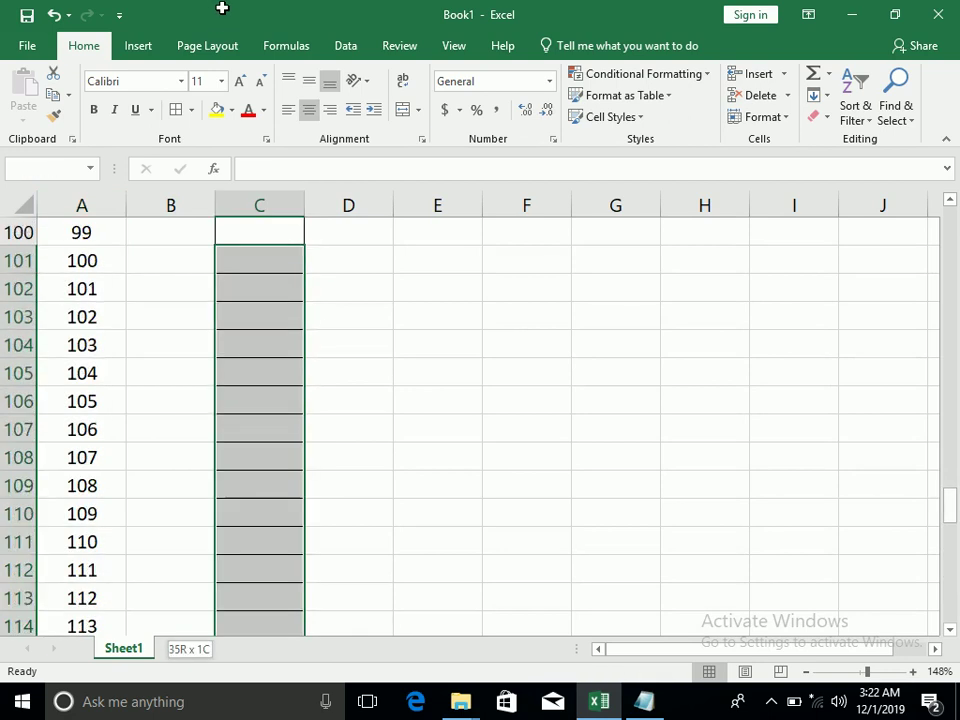
{"action": "left_click", "coordinate": [332, 270]}
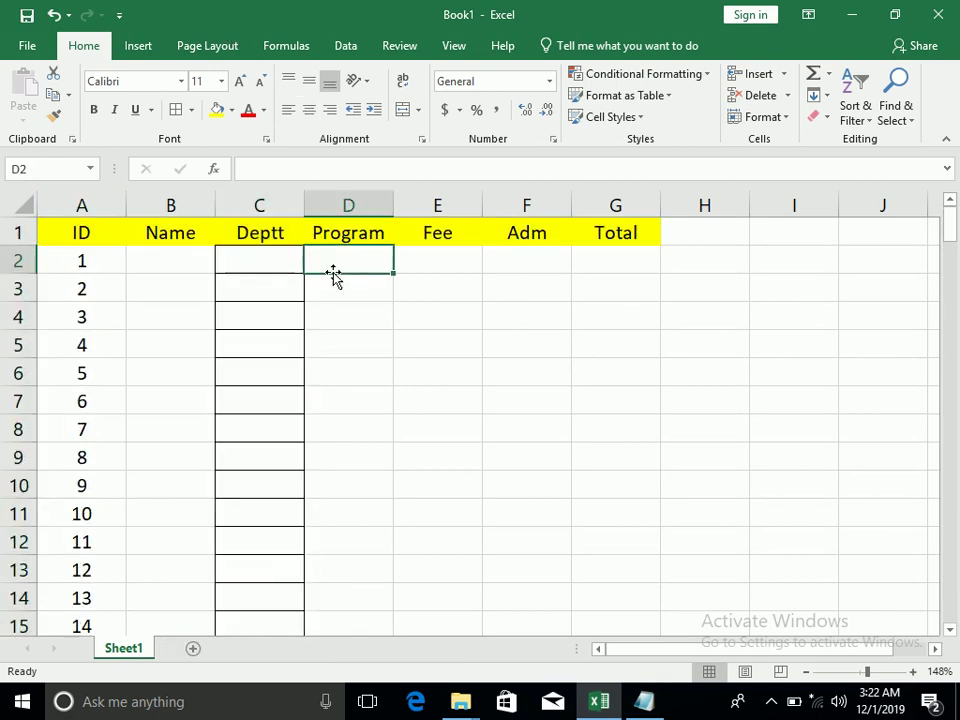
- Widen column B and enter four student names in B2:B5
{"action": "left_click", "coordinate": [174, 261]}
{"action": "left_click_drag", "start_coordinate": [215, 205], "coordinate": [270, 207]}
{"action": "type", "text": "A"}
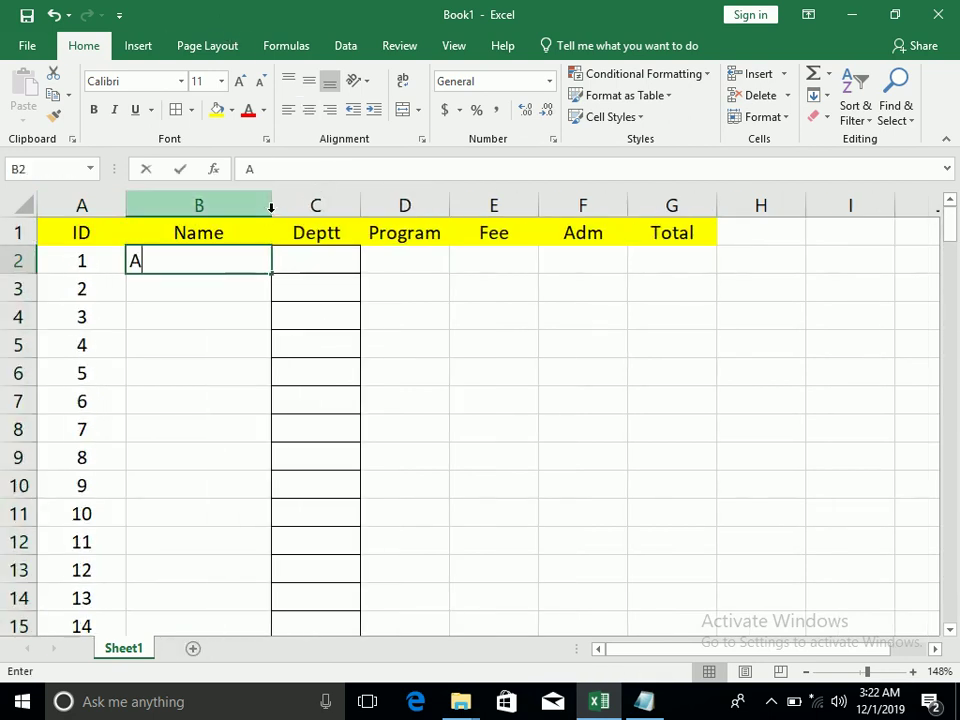
{"action": "type", "text": "hmad"}
{"action": "key", "text": "Return"}
{"action": "type", "text": "Kamal"}
{"action": "key", "text": "Return"}
{"action": "type", "text": "Noor"}
{"action": "key", "text": "Return"}
{"action": "type", "text": "Sajad"}
{"action": "key", "text": "Tab"}
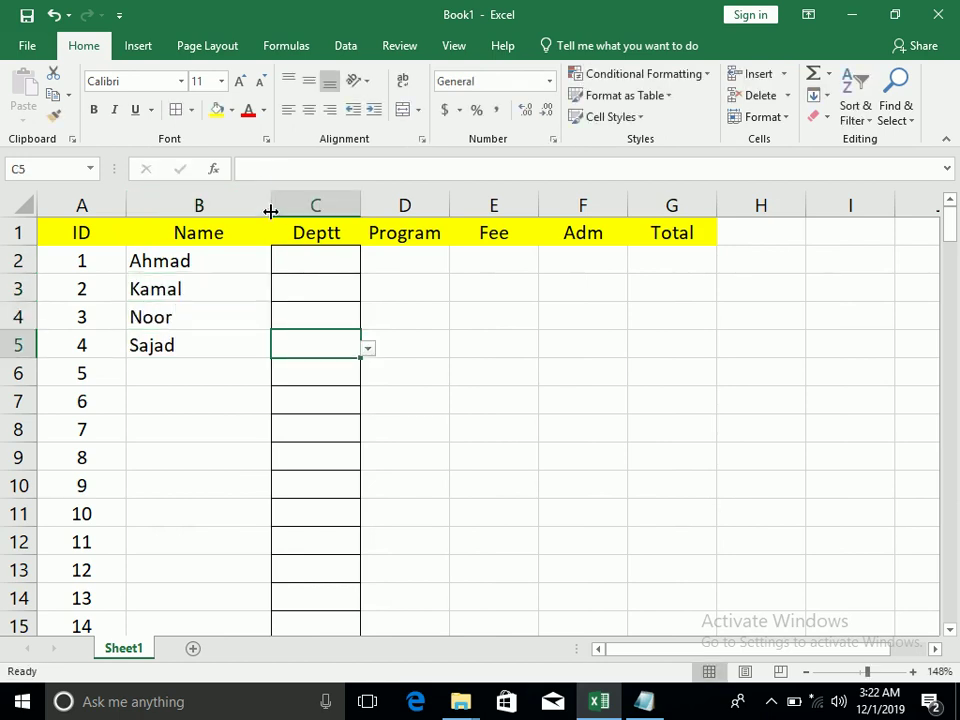
- Fill row 2 with department Eng, program DEL, fee 3000 and admission 3000
{"action": "left_click", "coordinate": [304, 271]}
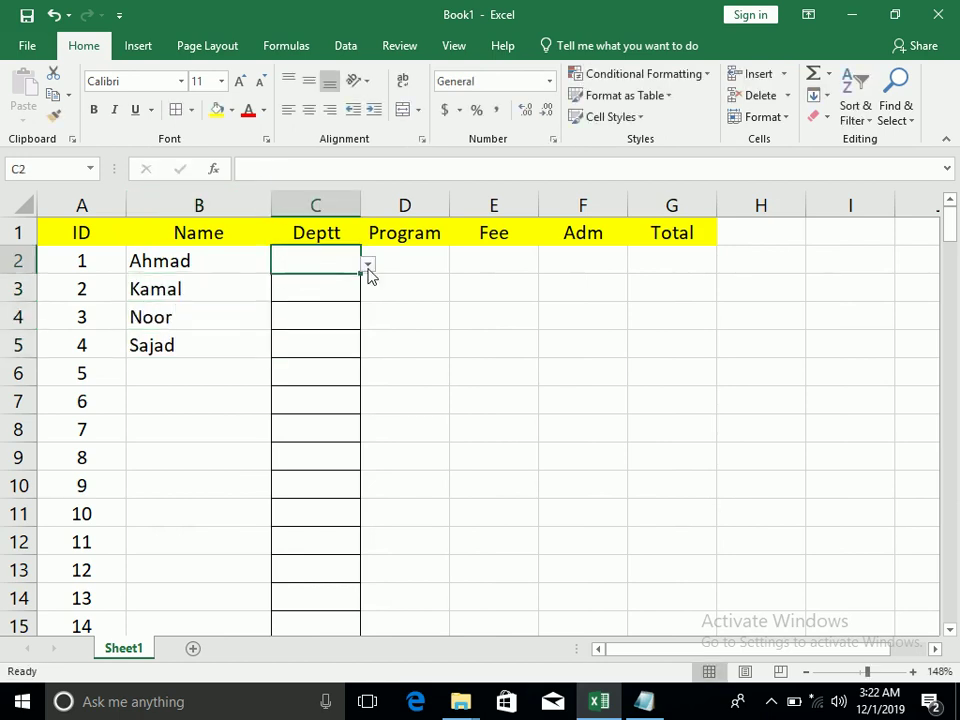
{"action": "left_click", "coordinate": [368, 265]}
{"action": "left_click", "coordinate": [358, 290]}
{"action": "key", "text": "Tab"}
{"action": "type", "text": "D"}
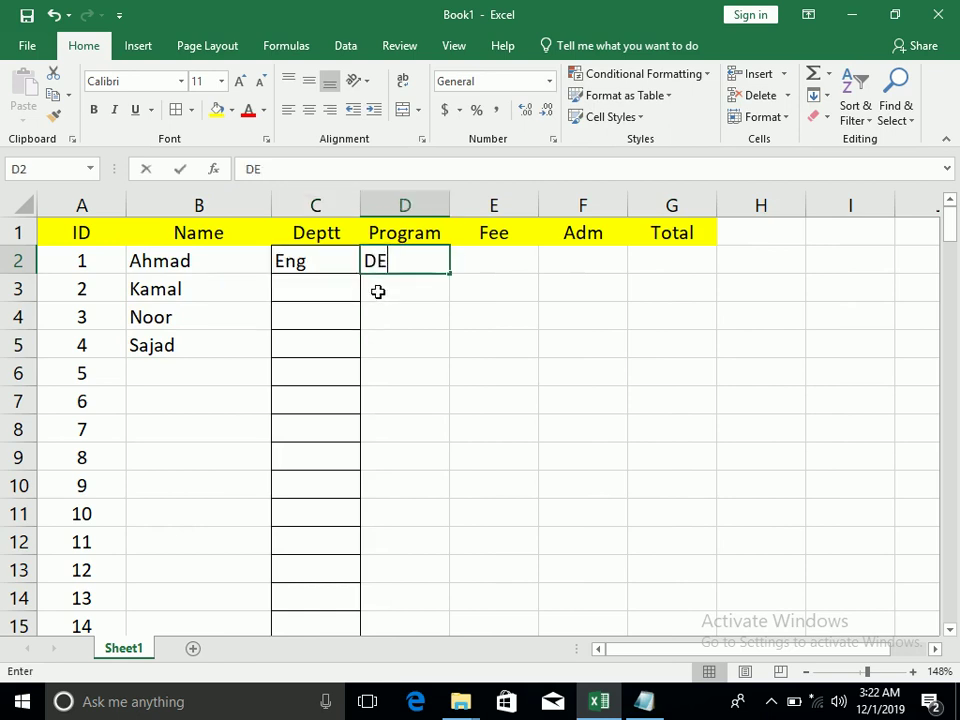
{"action": "type", "text": "EL"}
{"action": "key", "text": "Tab"}
{"action": "type", "text": "3000"}
{"action": "key", "text": "Tab"}
{"action": "type", "text": "3000"}
{"action": "key", "text": "Tab"}
- Enter =E2+F2 in G2, fill it down the Total column, and center it
{"action": "type", "text": "="}
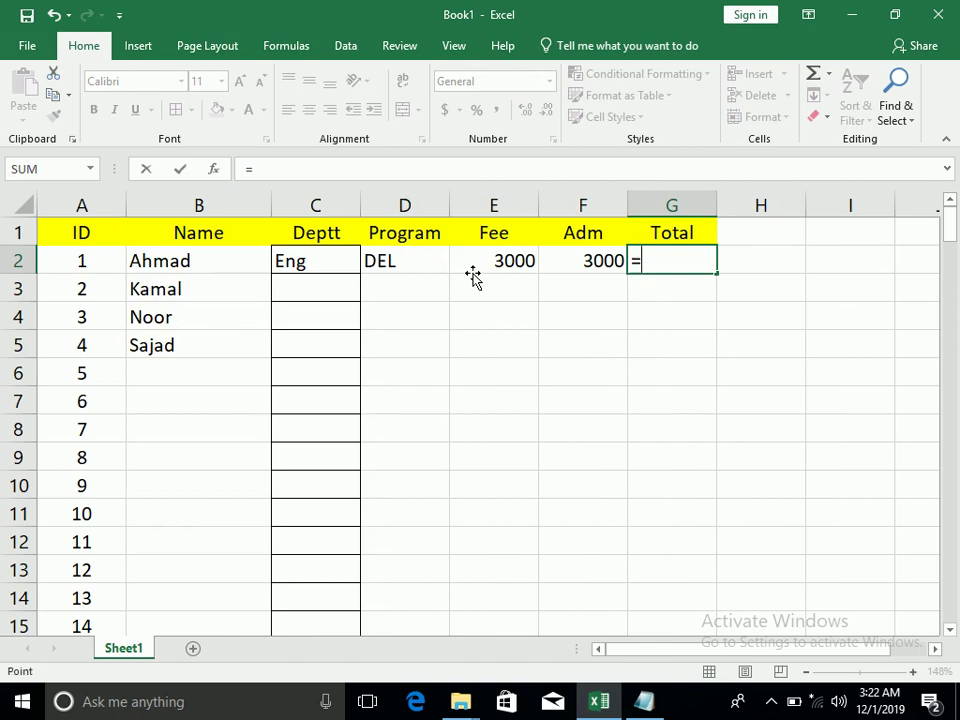
{"action": "left_click", "coordinate": [475, 277]}
{"action": "type", "text": "+"}
{"action": "left_click", "coordinate": [564, 267]}
{"action": "key", "text": "Return"}
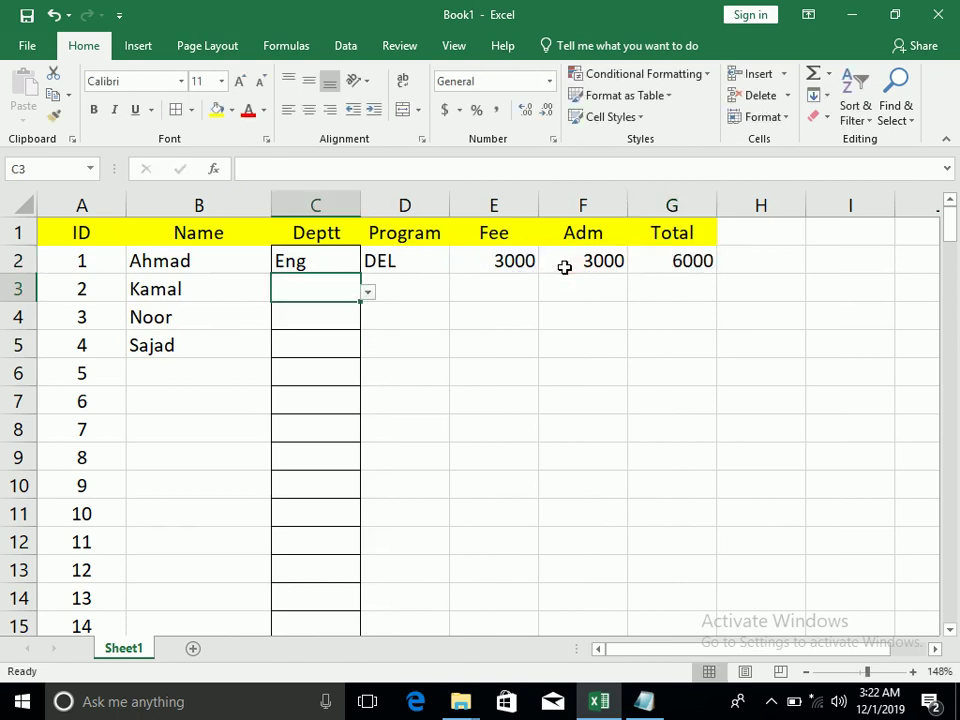
{"action": "mouse_move", "coordinate": [678, 265]}
{"action": "left_mouse_down"}
{"action": "mouse_move", "coordinate": [703, 716]}
{"action": "mouse_move", "coordinate": [676, 600]}
{"action": "left_mouse_up"}
{"action": "key", "text": "ctrl+d"}
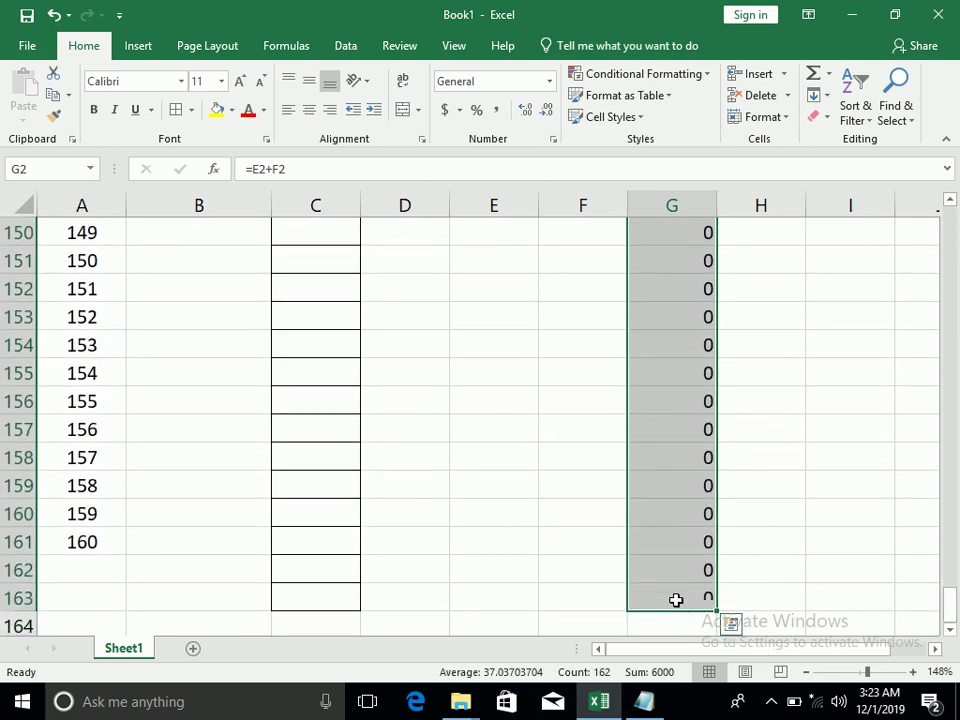
{"action": "left_click", "coordinate": [310, 111]}
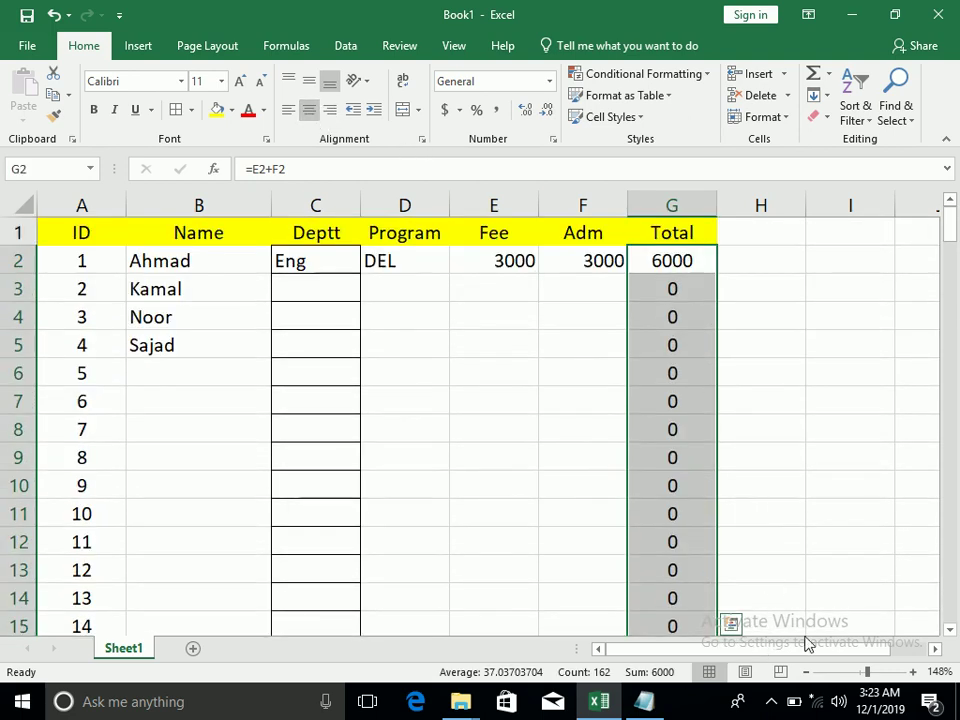
- Center all text in the student table, selecting it with Ctrl+A
{"action": "left_click_drag", "start_coordinate": [866, 673], "coordinate": [860, 673]}
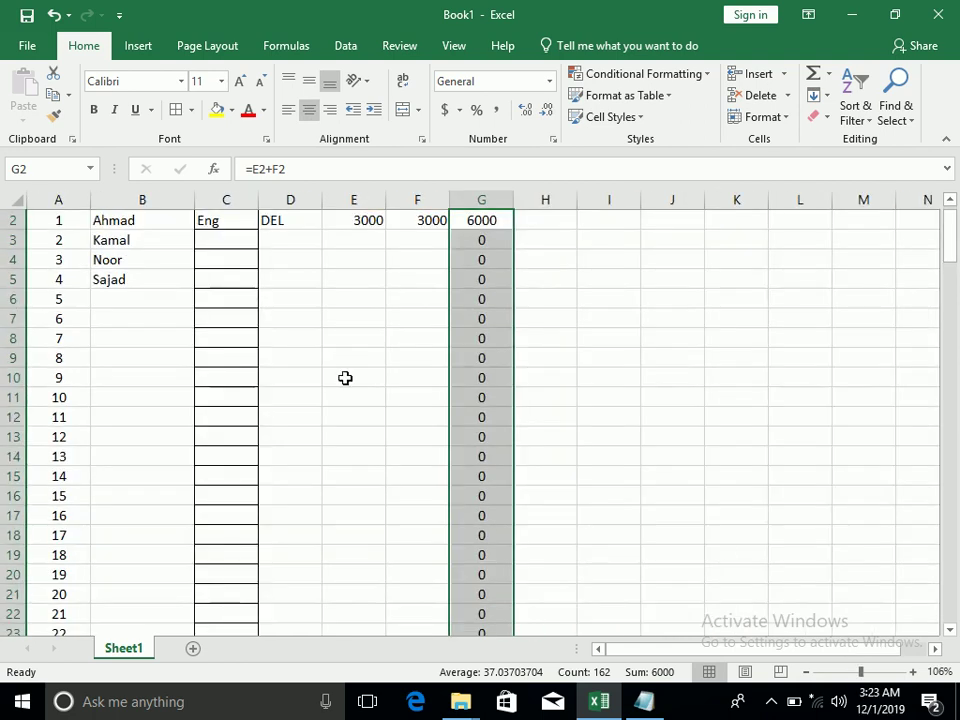
{"action": "left_click_drag", "start_coordinate": [345, 379], "coordinate": [266, 2]}
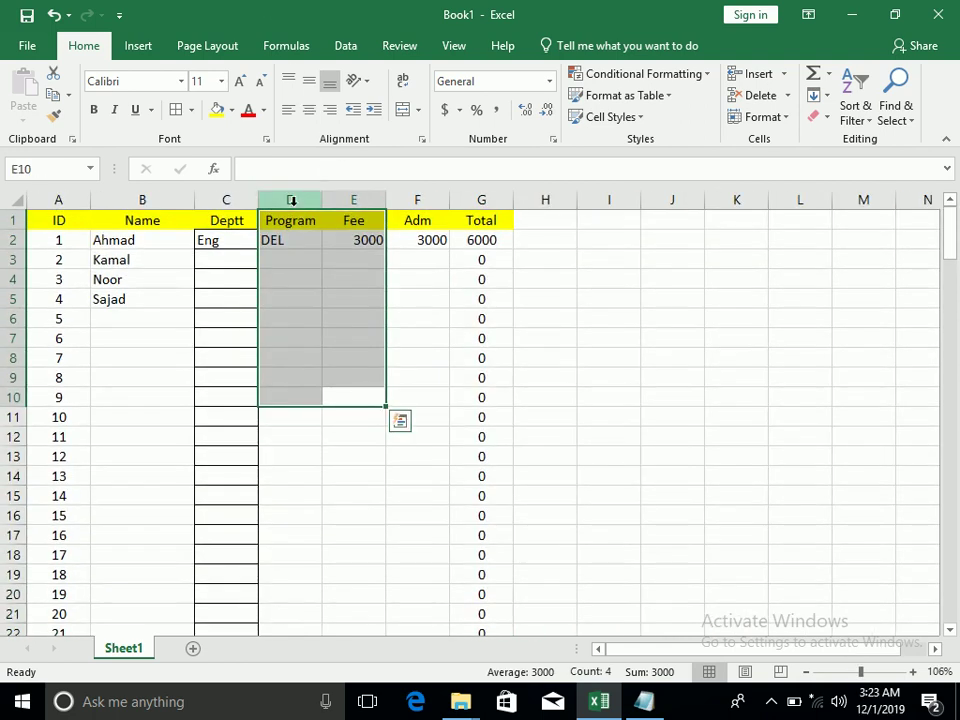
{"action": "left_click", "coordinate": [291, 199]}
{"action": "left_click", "coordinate": [309, 110]}
{"action": "left_click", "coordinate": [354, 257]}
{"action": "key", "text": "ctrl+a"}
{"action": "left_click", "coordinate": [310, 112]}
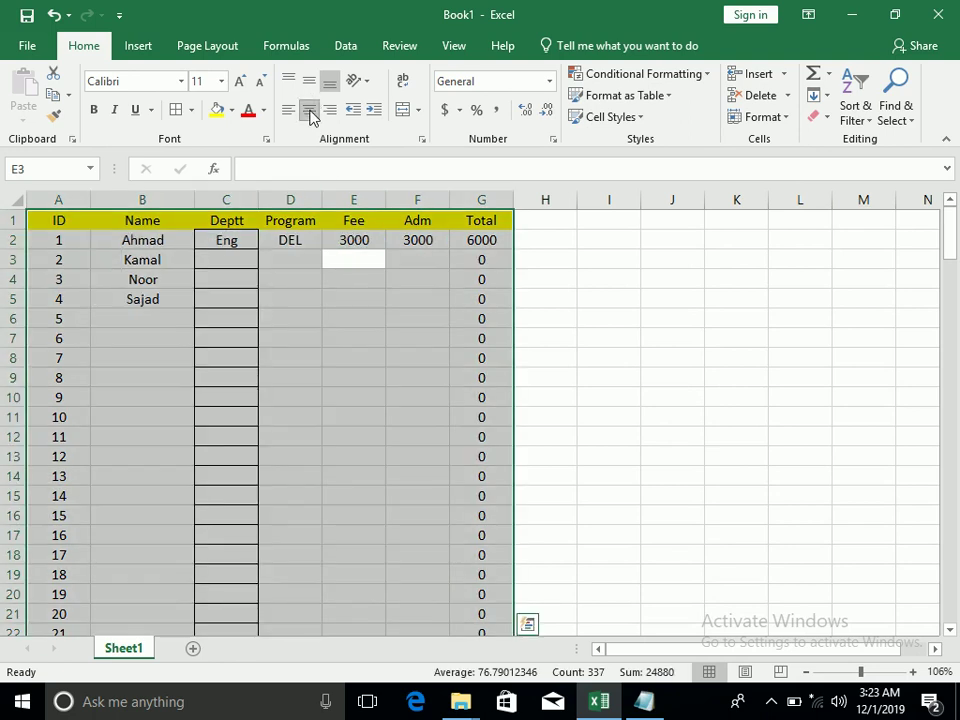
{"action": "left_click", "coordinate": [151, 316]}
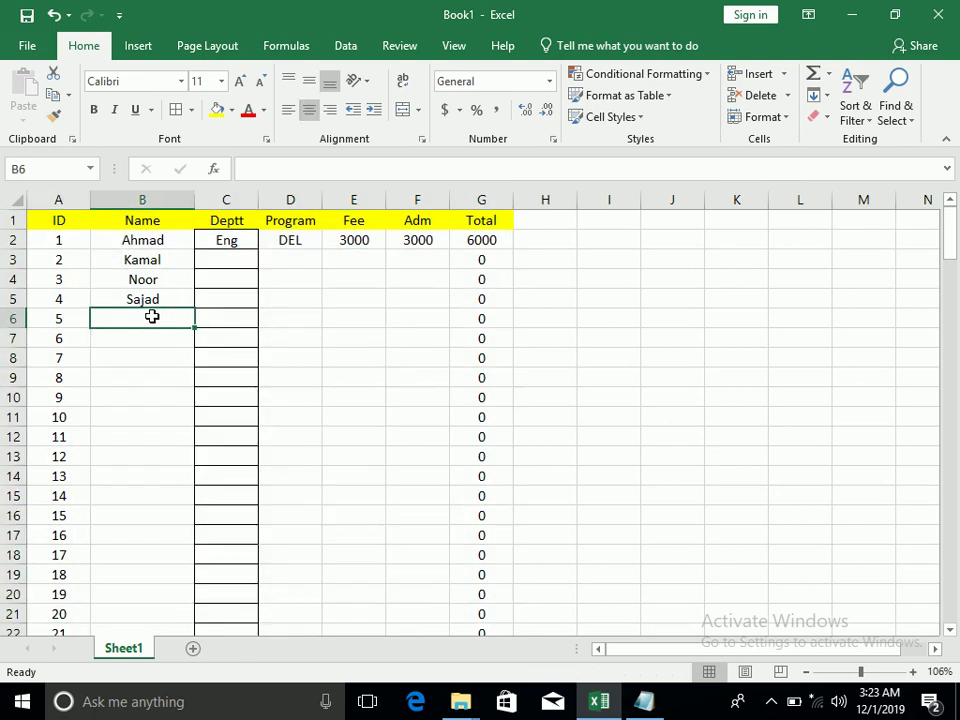
- Fill row 3 with department CS, program DIT, fee 3000 and admission 3000
{"action": "key", "text": "Up"}
{"action": "key", "text": "Up"}
{"action": "key", "text": "Up"}
{"action": "key", "text": "Right"}
{"action": "type", "text": "c"}
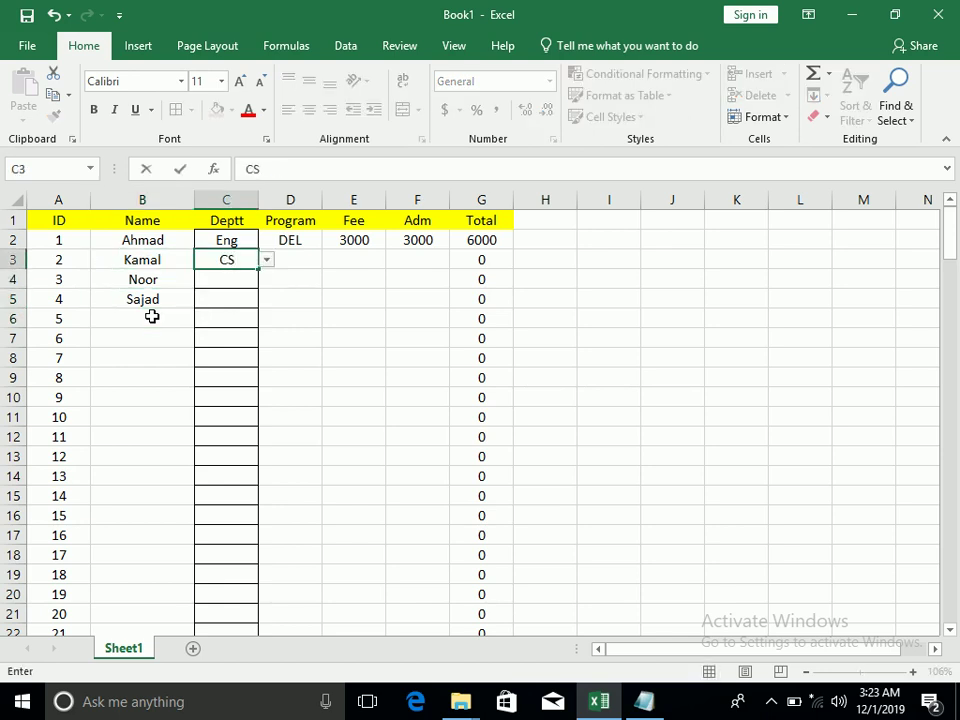
{"action": "key", "text": "Tab"}
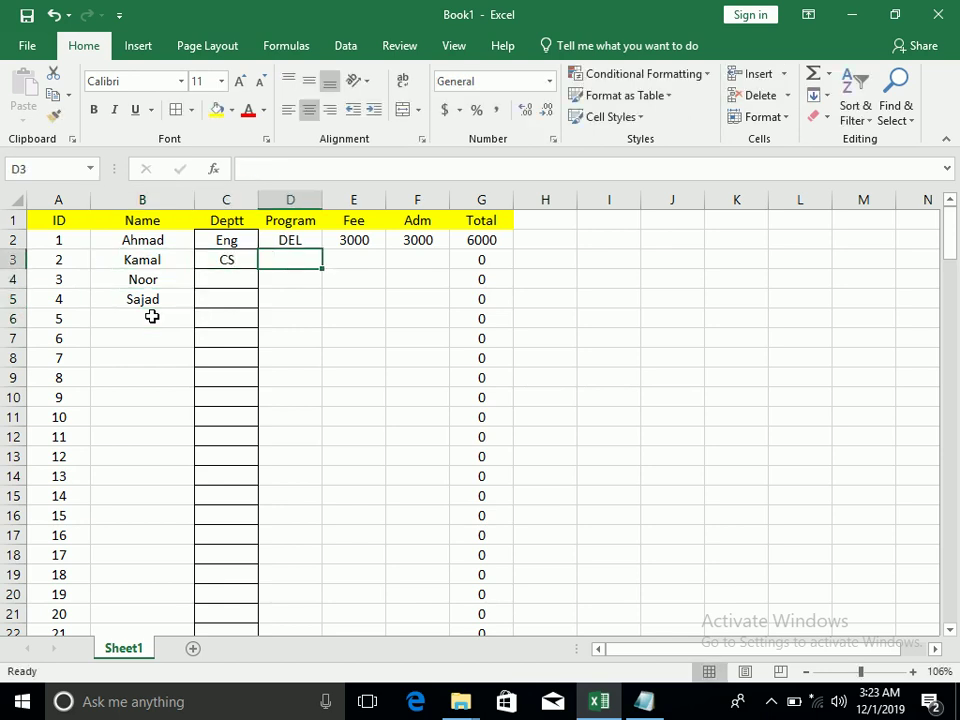
{"action": "type", "text": "DIA"}
{"action": "key", "text": "Tab"}
{"action": "key", "text": "Left"}
{"action": "type", "text": "DBA"}
{"action": "key", "text": "Tab"}
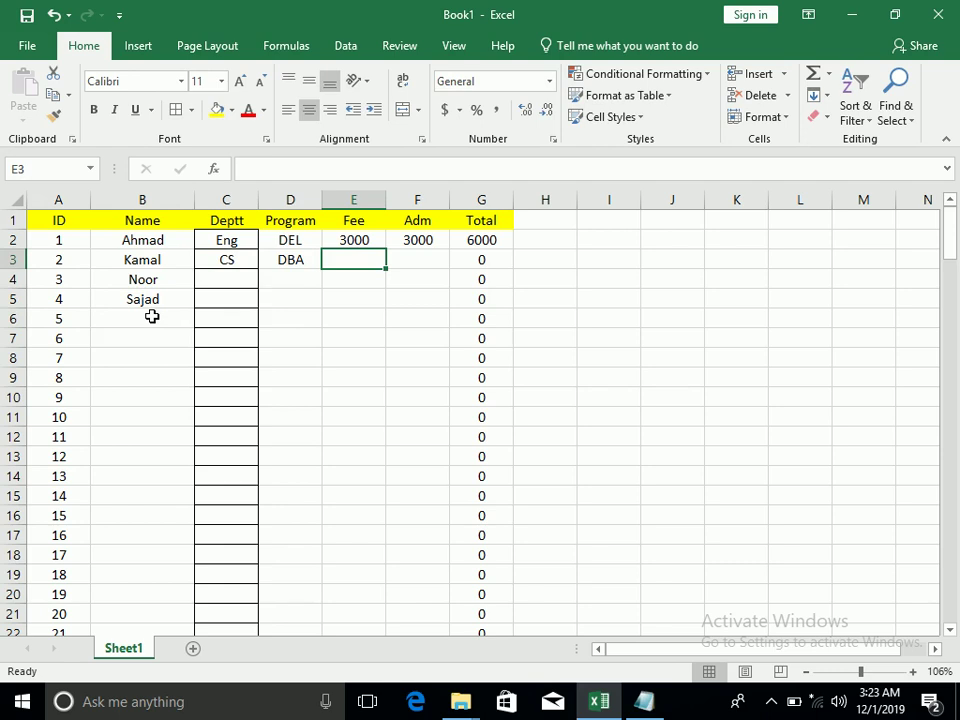
{"action": "key", "text": "Left"}
{"action": "type", "text": "DIT"}
{"action": "key", "text": "Tab"}
{"action": "type", "text": "3000"}
{"action": "key", "text": "Tab"}
{"action": "type", "text": "3000"}
{"action": "key", "text": "Return"}
- Fill row 4 with department CS, program MOUS, fee 4000 and admission 3000
{"action": "key", "text": "Left"}
{"action": "type", "text": "CS"}
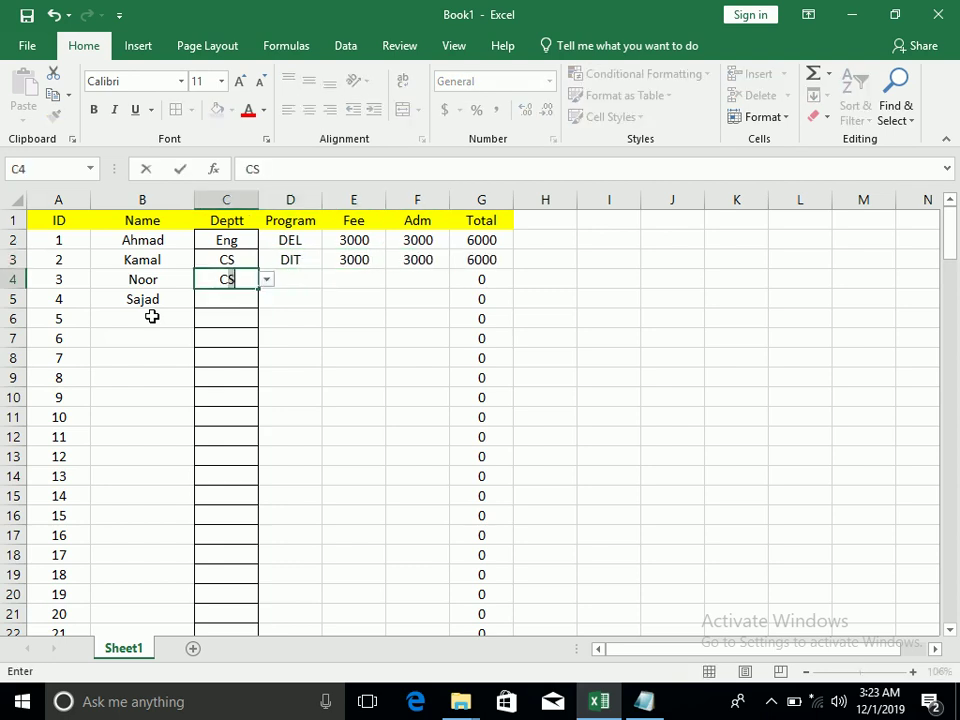
{"action": "key", "text": "Tab"}
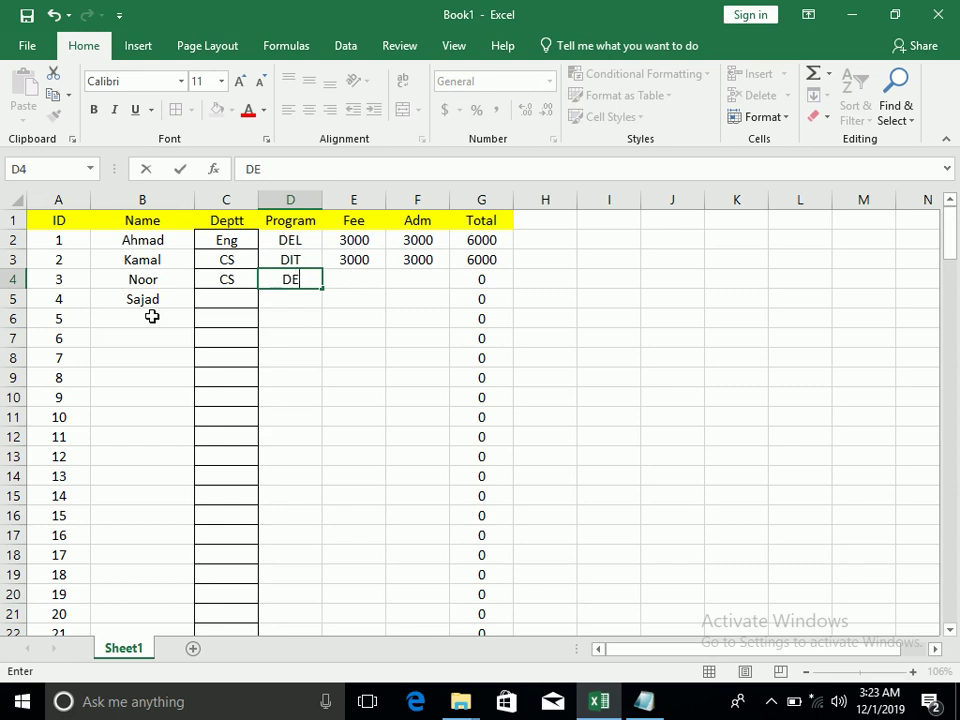
{"action": "type", "text": "L"}
{"action": "key", "text": "Tab"}
{"action": "key", "text": "Left"}
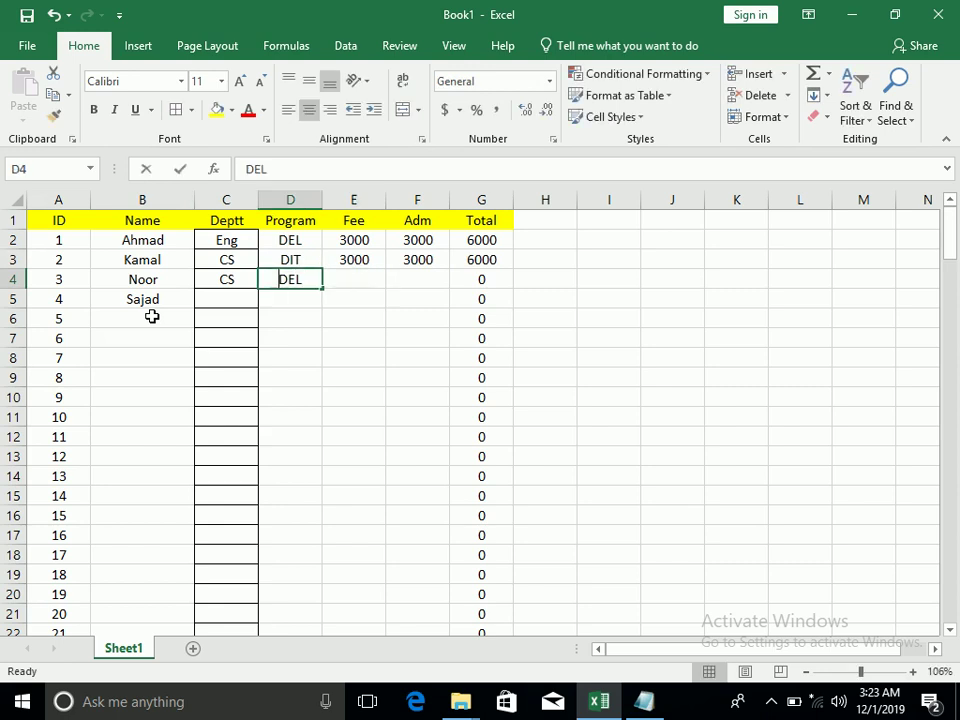
{"action": "key", "text": "BackSpace"}
{"action": "type", "text": "US"}
{"action": "key", "text": "Tab"}
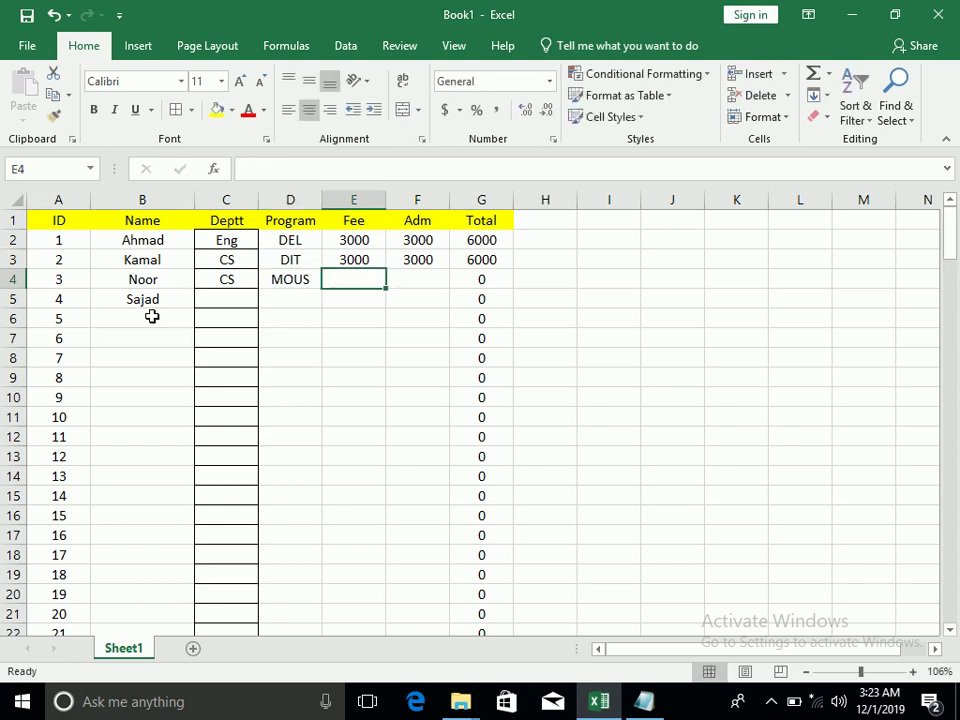
{"action": "type", "text": "4000"}
{"action": "key", "text": "Tab"}
{"action": "type", "text": "4000"}
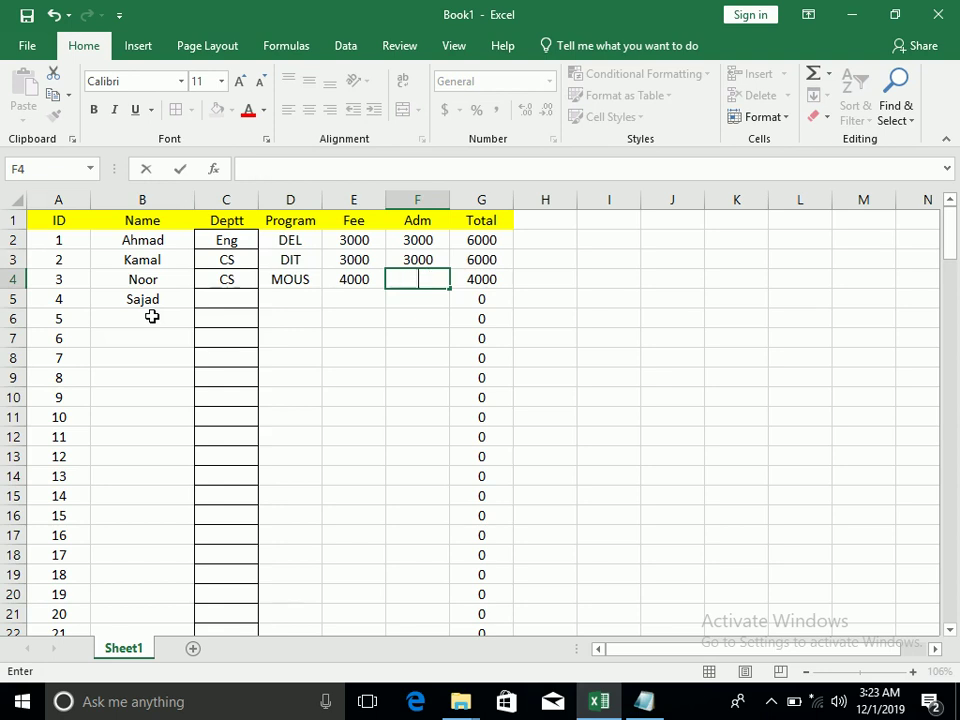
{"action": "type", "text": "0"}
{"action": "key", "text": "Return"}
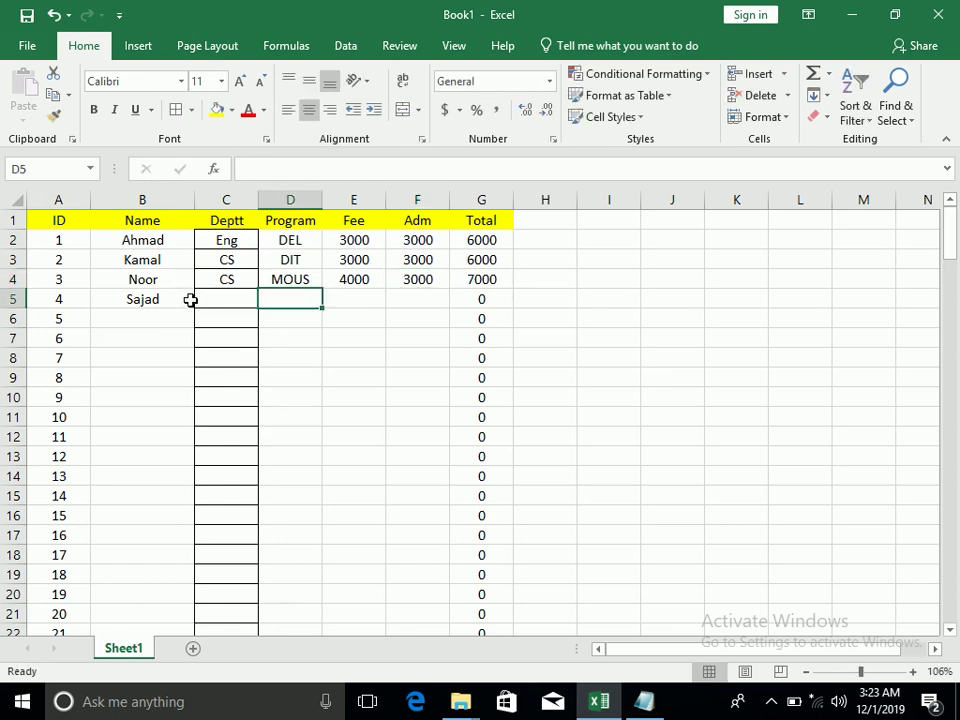
- Fill row 5 with department E.c (after E.C is rejected), program DBA, fee 3000, admission 2000
{"action": "left_click", "coordinate": [213, 306]}
{"action": "type", "text": "E"}
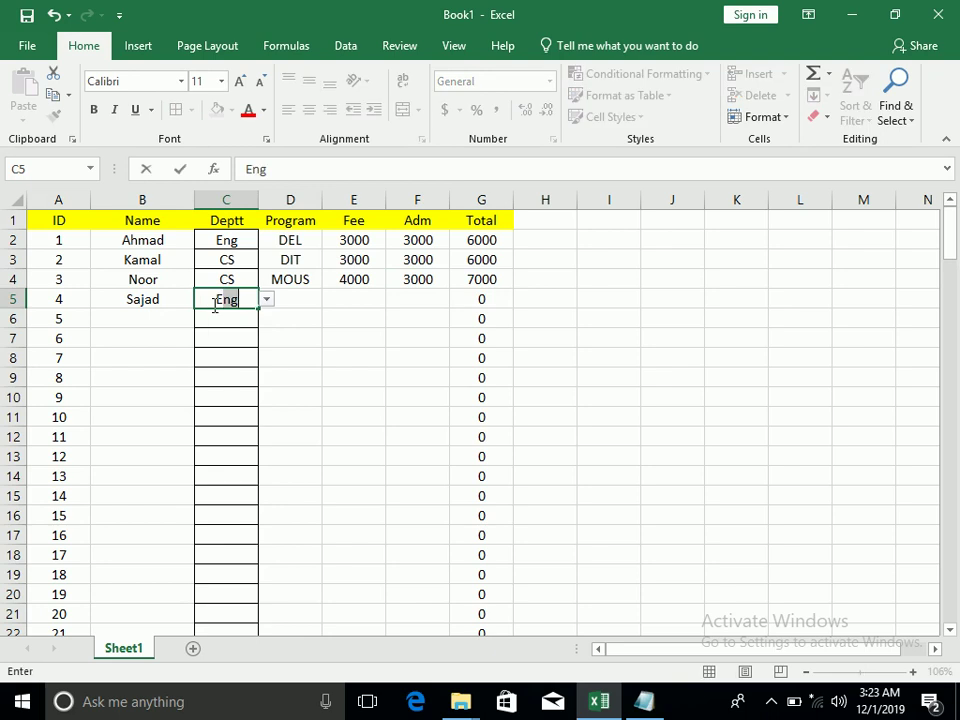
{"action": "type", "text": ".C"}
{"action": "key", "text": "Return"}
{"action": "key", "text": "Return"}
{"action": "key", "text": "BackSpace"}
{"action": "type", "text": "E."}
{"action": "key", "text": "Tab"}
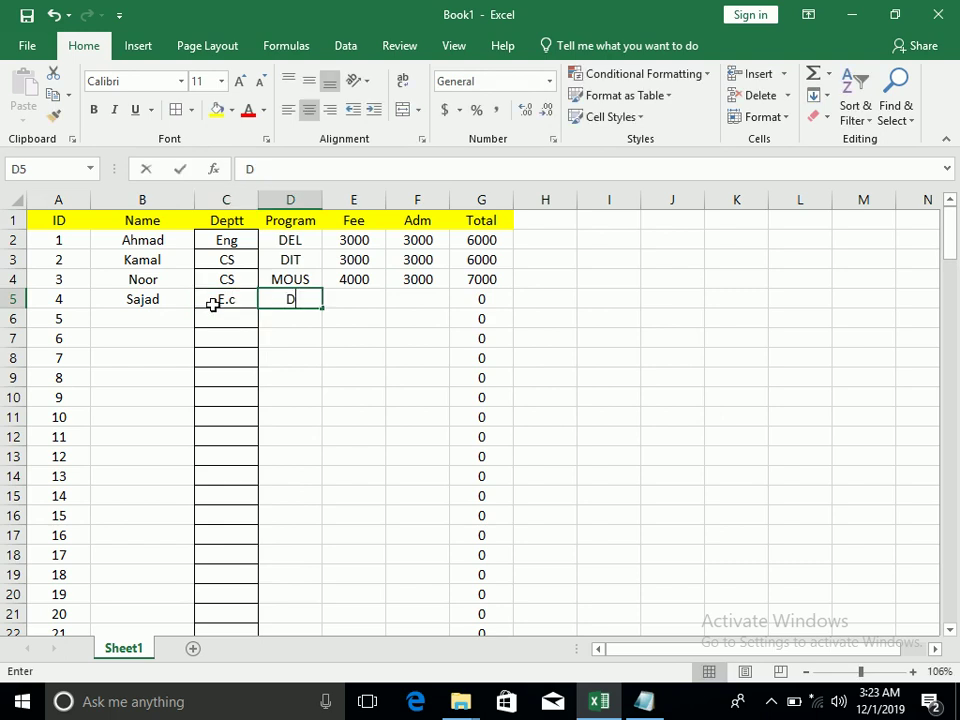
{"action": "type", "text": "DI"}
{"action": "type", "text": "A"}
{"action": "key", "text": "Tab"}
{"action": "type", "text": "30"}
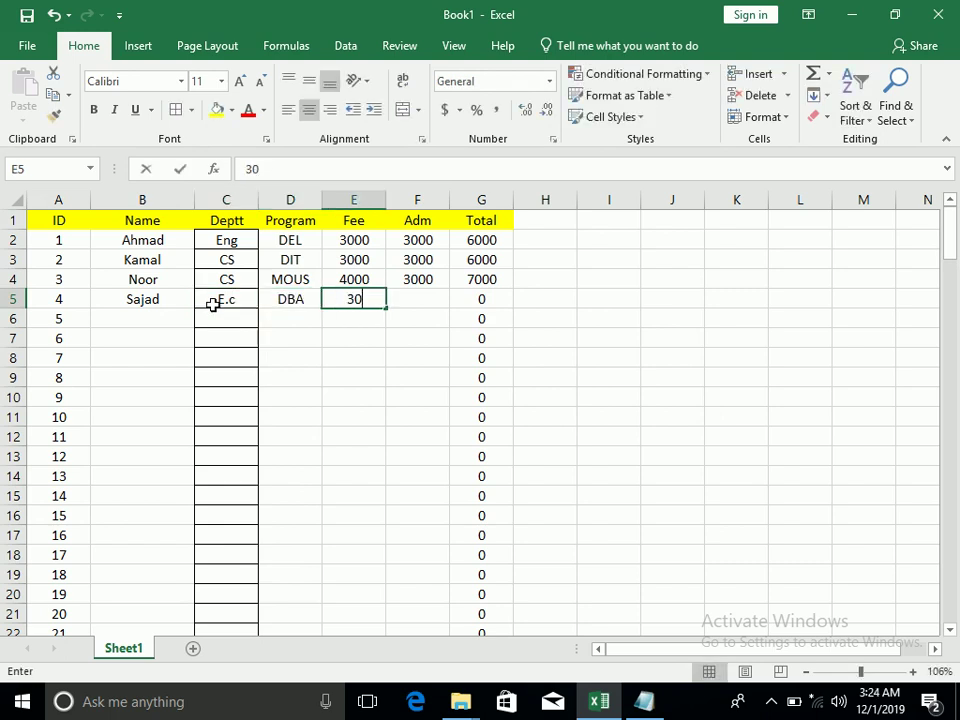
{"action": "type", "text": "00"}
{"action": "key", "text": "Tab"}
{"action": "type", "text": "2000"}
{"action": "key", "text": "Return"}
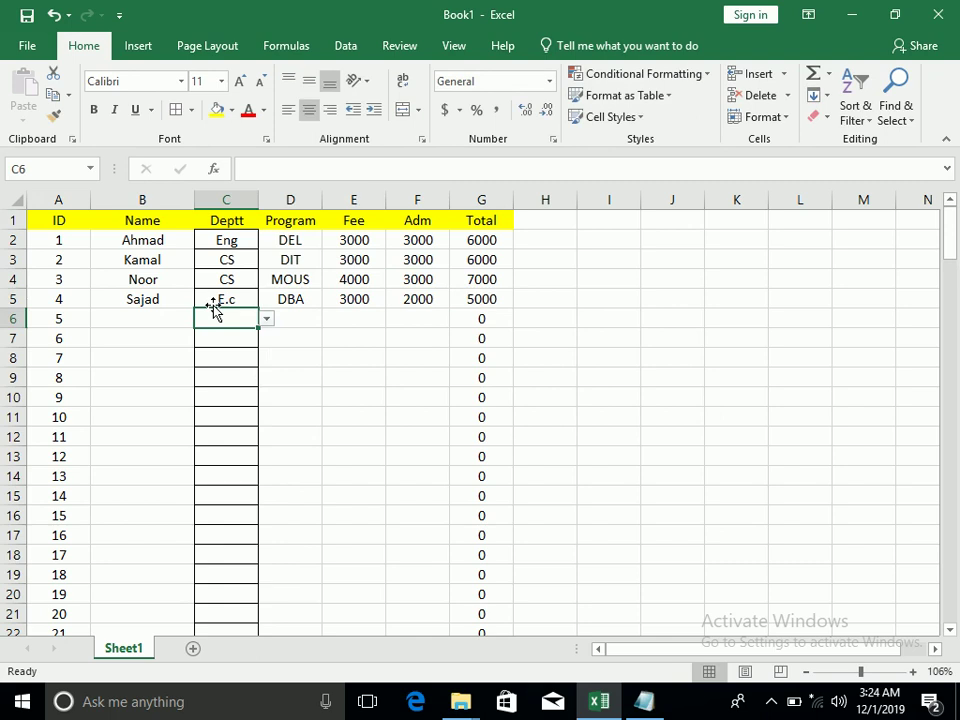
{"action": "mouse_move", "coordinate": [208, 242]}
{"action": "left_mouse_down"}
{"action": "mouse_move", "coordinate": [357, 300]}
{"action": "mouse_move", "coordinate": [409, 306]}
{"action": "left_mouse_up"}
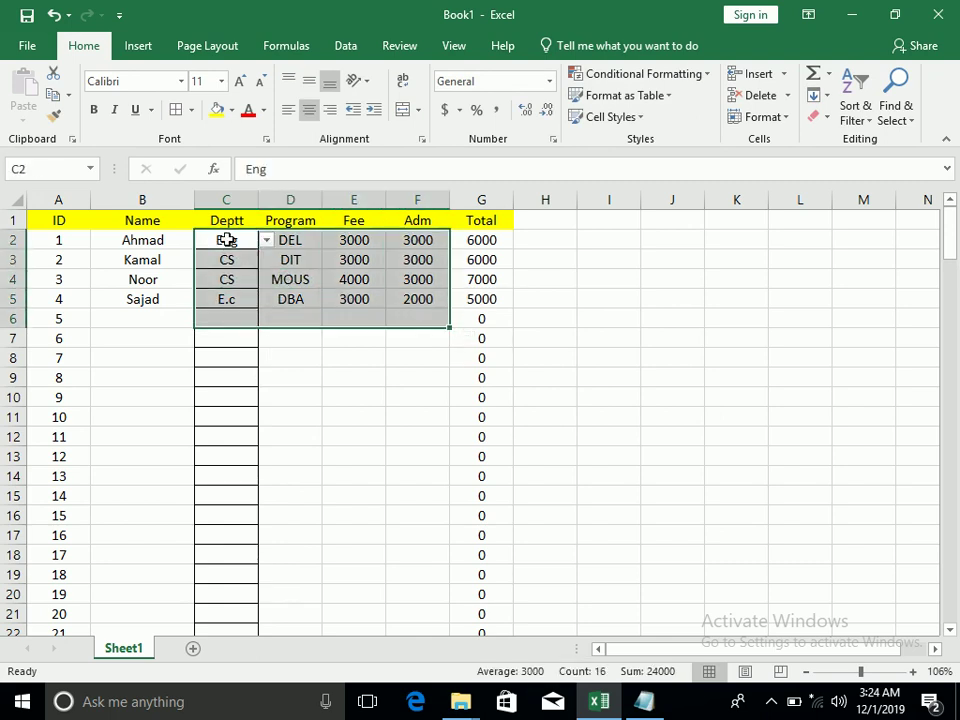
- Copy the four student records B2:F5 and paste them starting at row 6
{"action": "left_click_drag", "start_coordinate": [229, 240], "coordinate": [300, 262]}
{"action": "left_click_drag", "start_coordinate": [393, 281], "coordinate": [394, 292]}
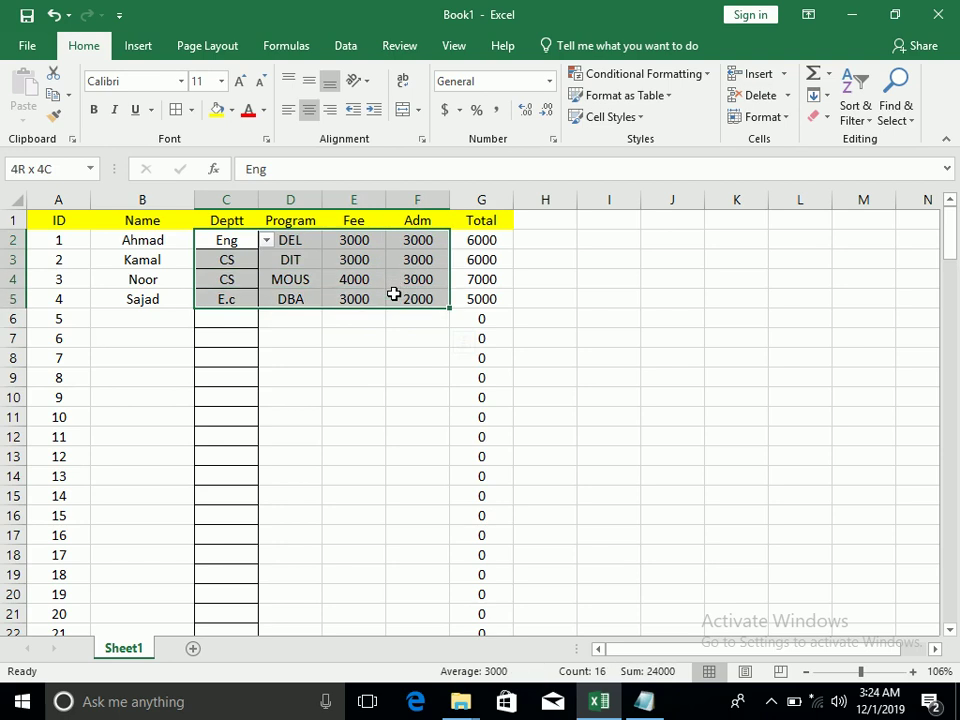
{"action": "left_click_drag", "start_coordinate": [142, 240], "coordinate": [435, 301]}
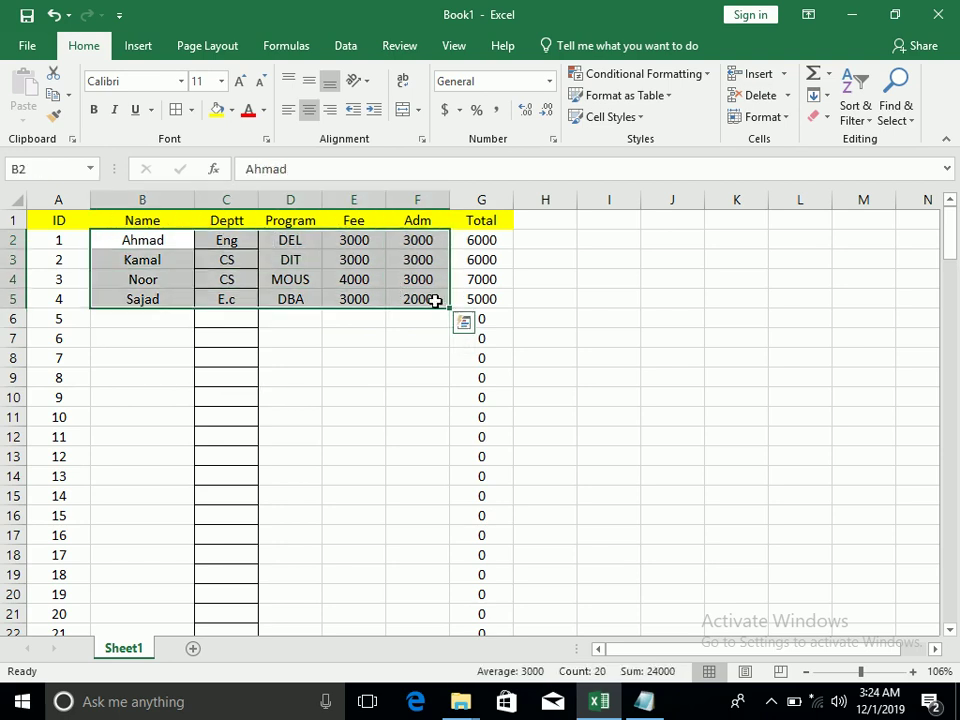
{"action": "key", "text": "ctrl+c"}
{"action": "key", "text": "Down"}
{"action": "key", "text": "Left"}
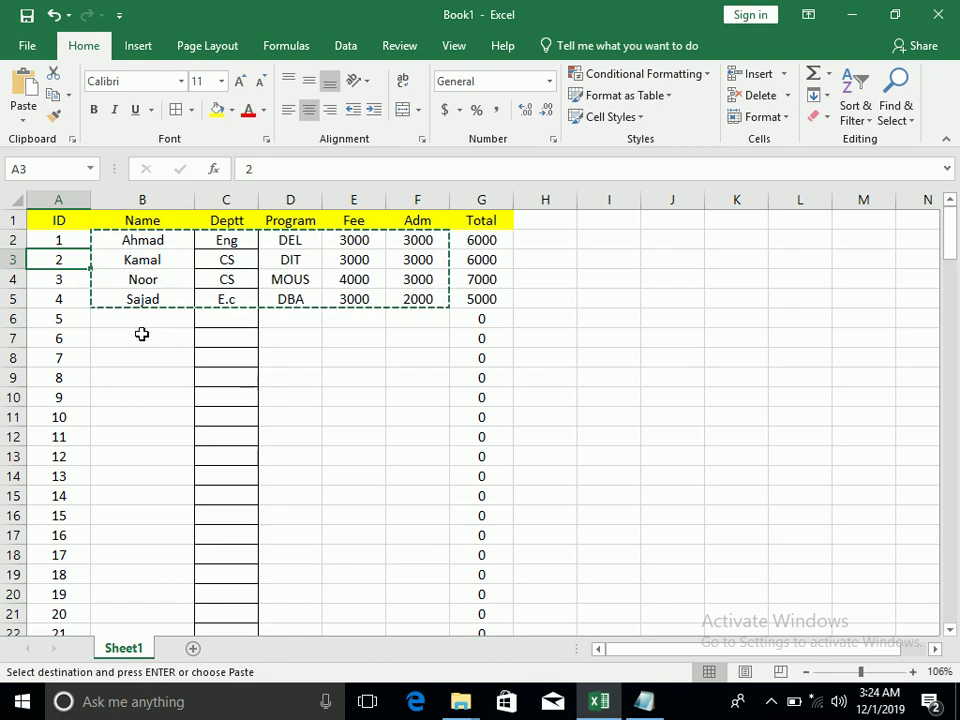
{"action": "left_click", "coordinate": [149, 320]}
{"action": "key", "text": "ctrl+v"}
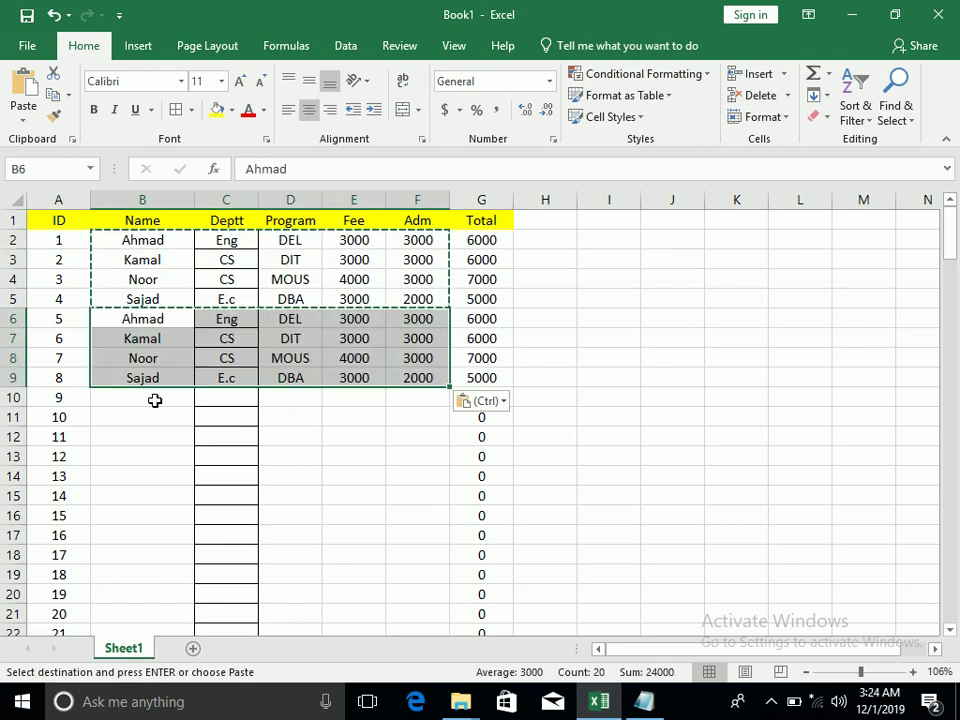
- Paste further copies of the records at rows 10, 14, 18, 22, 26 and 30
{"action": "left_click", "coordinate": [155, 400]}
{"action": "key", "text": "ctrl+v"}
{"action": "key", "text": "Down"}
{"action": "left_click", "coordinate": [169, 475]}
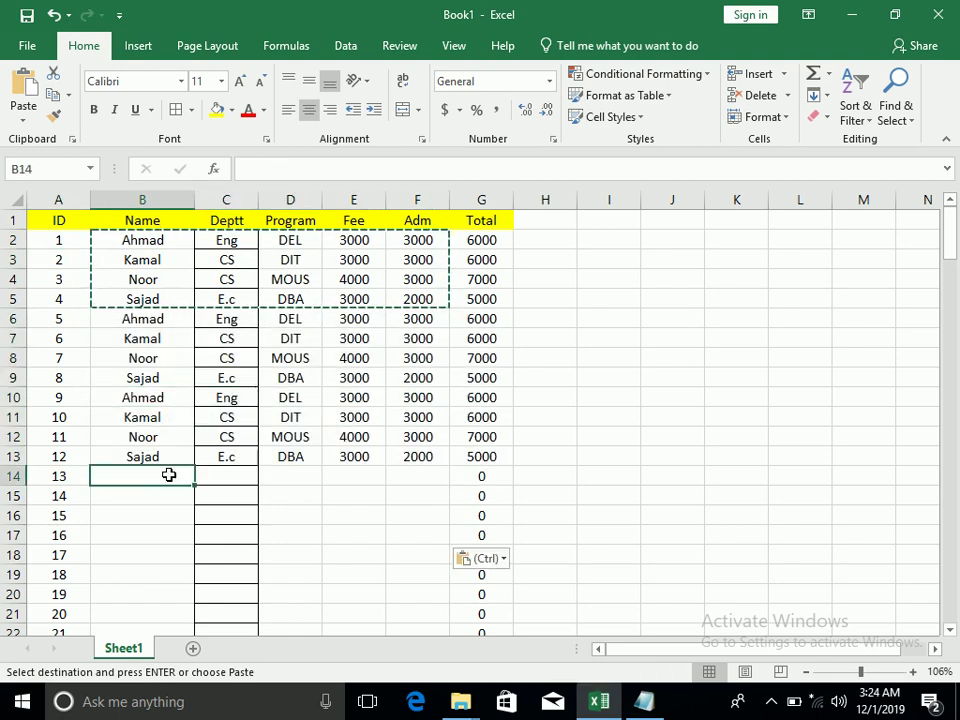
{"action": "key", "text": "ctrl+v"}
{"action": "left_click", "coordinate": [135, 556]}
{"action": "key", "text": "ctrl+v"}
{"action": "key", "text": "Down"}
{"action": "key", "text": "Down"}
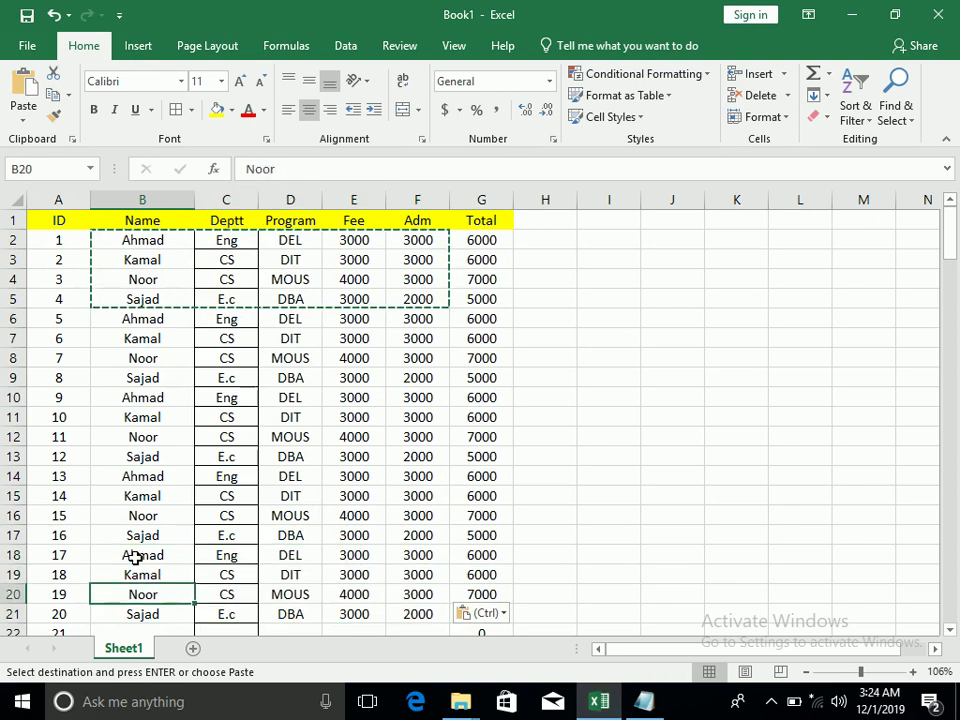
{"action": "key", "text": "Down"}
{"action": "key", "text": "Down"}
{"action": "key", "text": "ctrl+v"}
{"action": "key", "text": "Down"}
{"action": "key", "text": "Down"}
{"action": "key", "text": "Down"}
- Continue pasting the records at rows 34, 38, 42, 46, 50 and 54
{"action": "key", "text": "Down"}
{"action": "key", "text": "ctrl+v"}
{"action": "key", "text": "Down"}
{"action": "key", "text": "Down"}
{"action": "key", "text": "Down"}
{"action": "key", "text": "Down"}
{"action": "key", "text": "ctrl+v"}
{"action": "key", "text": "Down"}
{"action": "key", "text": "Down"}
{"action": "key", "text": "Down"}
{"action": "key", "text": "Down"}
{"action": "key", "text": "ctrl+v"}
{"action": "key", "text": "Down"}
{"action": "key", "text": "Down"}
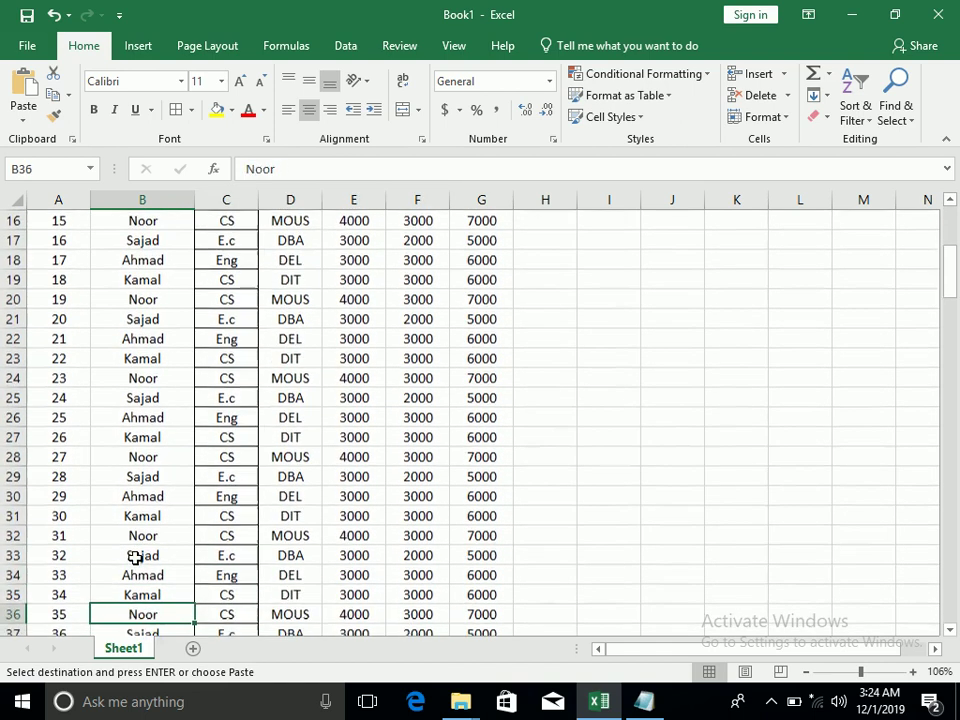
{"action": "key", "text": "Down"}
{"action": "key", "text": "Down"}
{"action": "key", "text": "Down"}
{"action": "key", "text": "Up"}
{"action": "key", "text": "ctrl+v"}
{"action": "key", "text": "Return"}
{"action": "key", "text": "Down"}
{"action": "key", "text": "Down"}
{"action": "key", "text": "Down"}
{"action": "key", "text": "Down"}
{"action": "key", "text": "Up"}
{"action": "key", "text": "ctrl+v"}
{"action": "key", "text": "Down"}
{"action": "key", "text": "Down"}
{"action": "key", "text": "Down"}
{"action": "key", "text": "Down"}
{"action": "key", "text": "Down"}
{"action": "key", "text": "Up"}
{"action": "key", "text": "ctrl+v"}
{"action": "key", "text": "Down"}
{"action": "key", "text": "Down"}
{"action": "key", "text": "Down"}
{"action": "key", "text": "Down"}
{"action": "key", "text": "ctrl+v"}
{"action": "key", "text": "Down"}
{"action": "key", "text": "Down"}
{"action": "key", "text": "Down"}
{"action": "key", "text": "ctrl+v"}
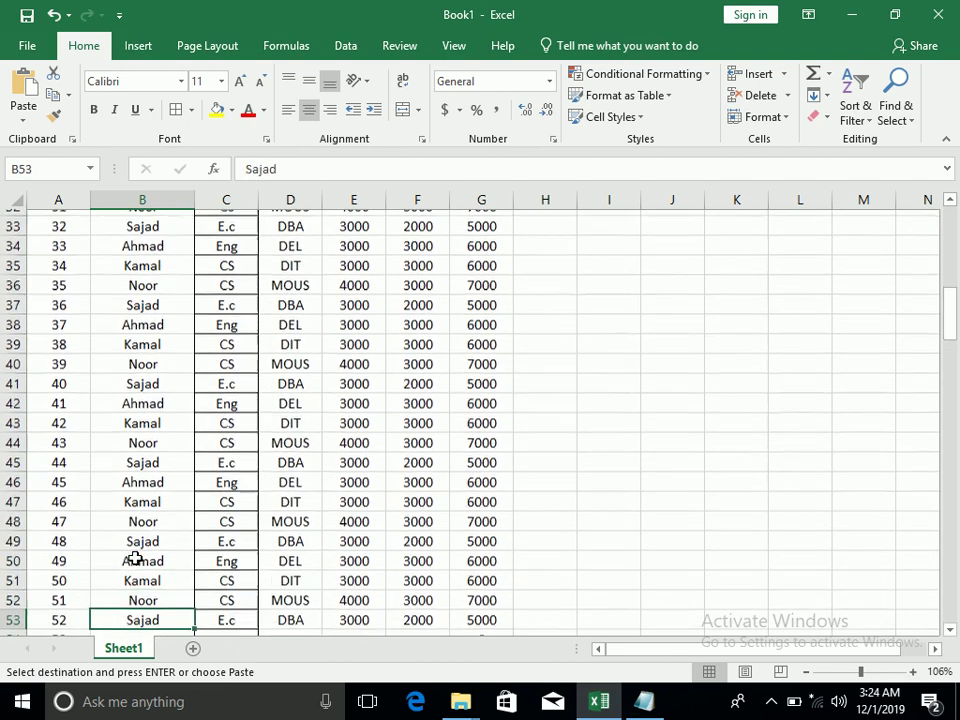
{"action": "key", "text": "Down"}
{"action": "key", "text": "Down"}
{"action": "key", "text": "ctrl+v"}
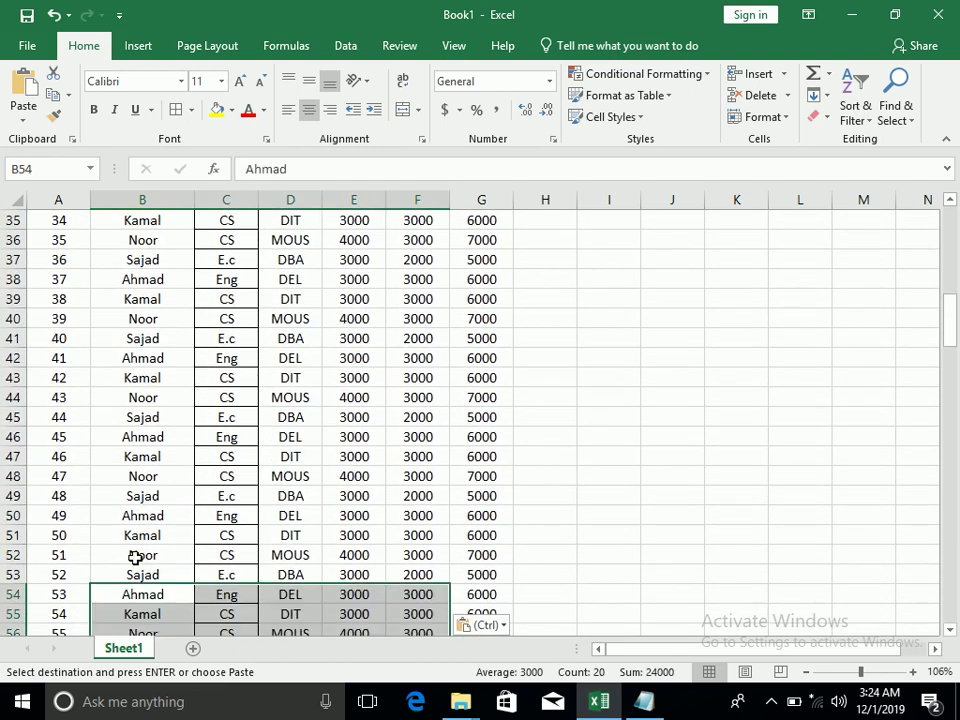
- Return to the top of the table and select the full student data range
{"action": "left_click_drag", "start_coordinate": [140, 336], "coordinate": [155, 166]}
{"action": "double_click", "coordinate": [220, 240]}
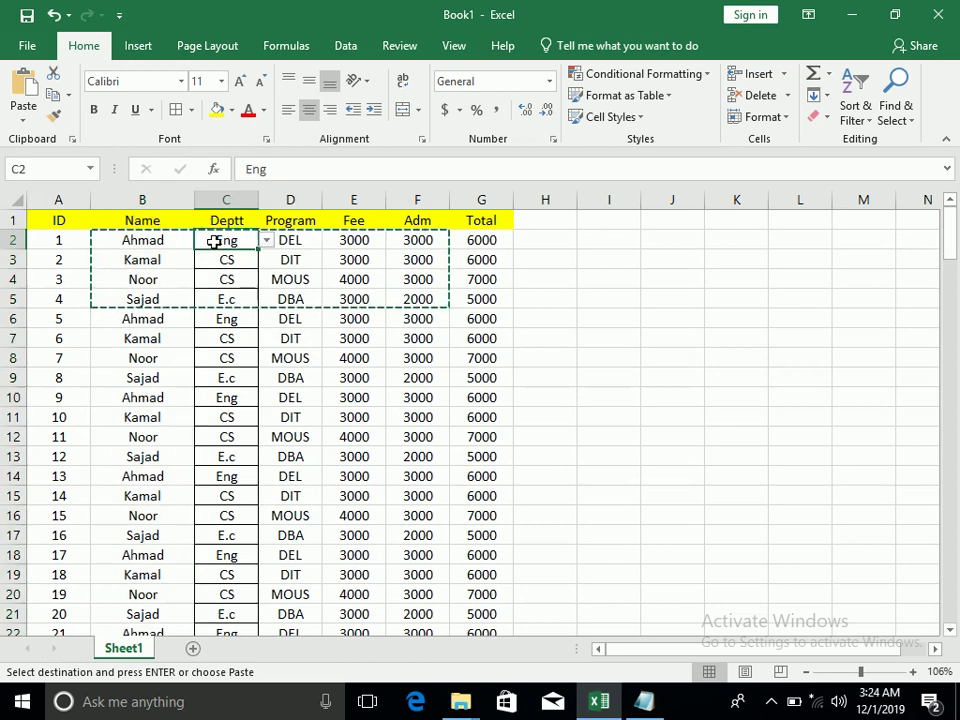
{"action": "left_click", "coordinate": [168, 242]}
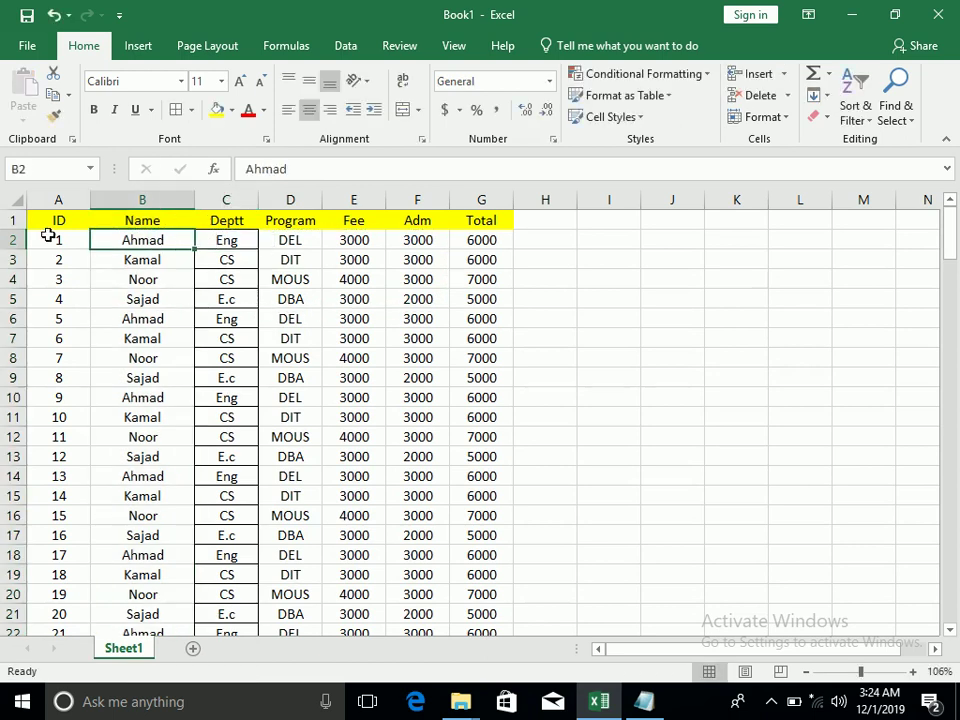
{"action": "left_click_drag", "start_coordinate": [55, 220], "coordinate": [450, 673]}
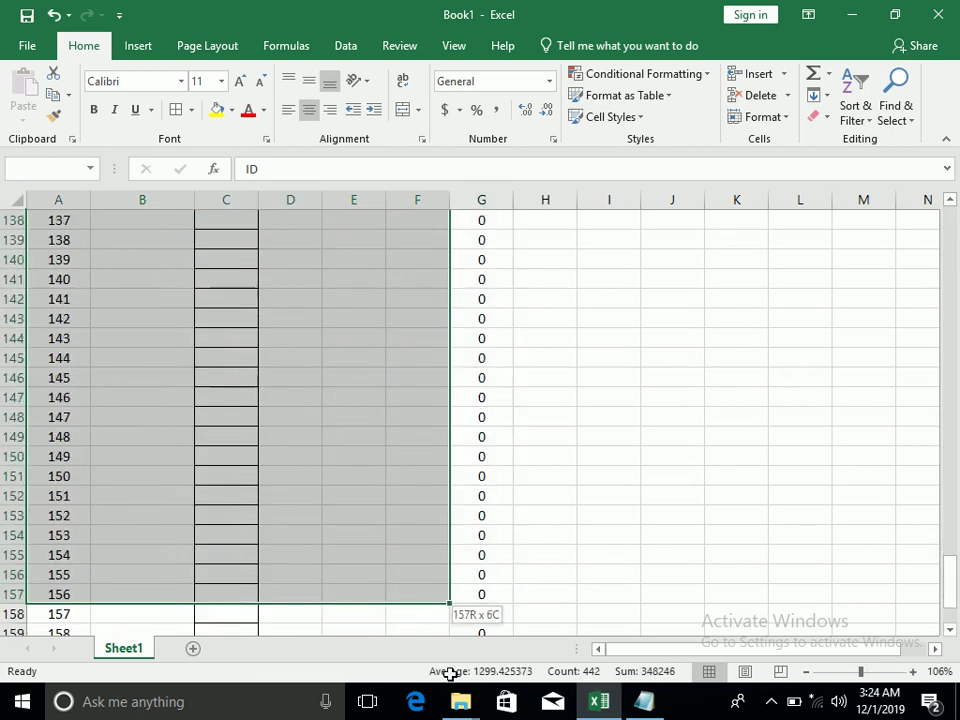
- Insert a PivotTable from the student records on a new worksheet
{"action": "left_click_drag", "start_coordinate": [450, 673], "coordinate": [464, 521]}
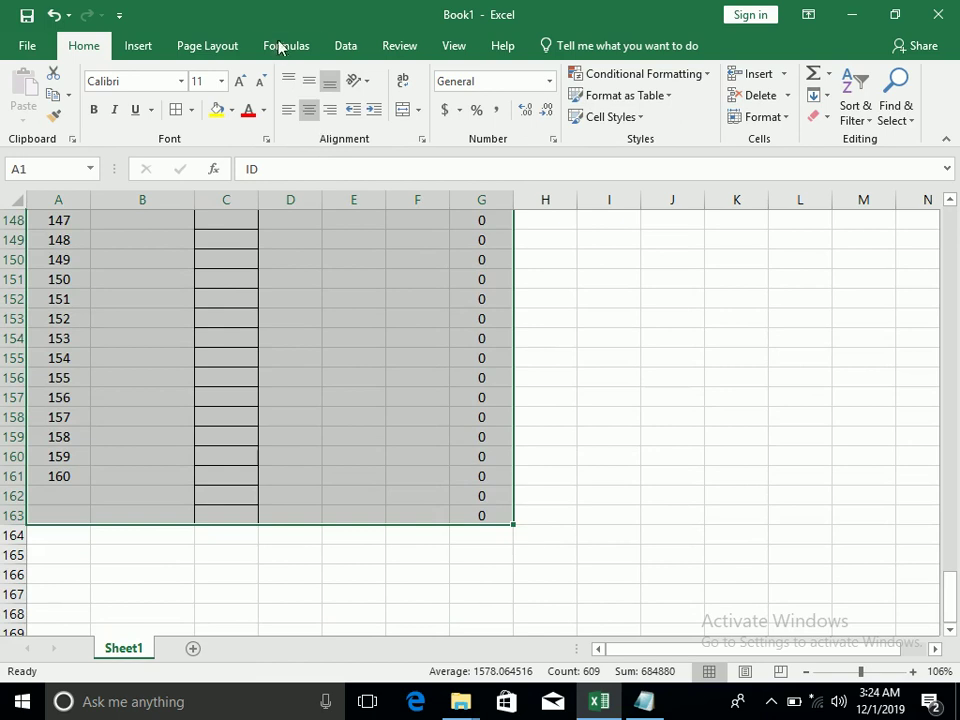
{"action": "left_click", "coordinate": [340, 46]}
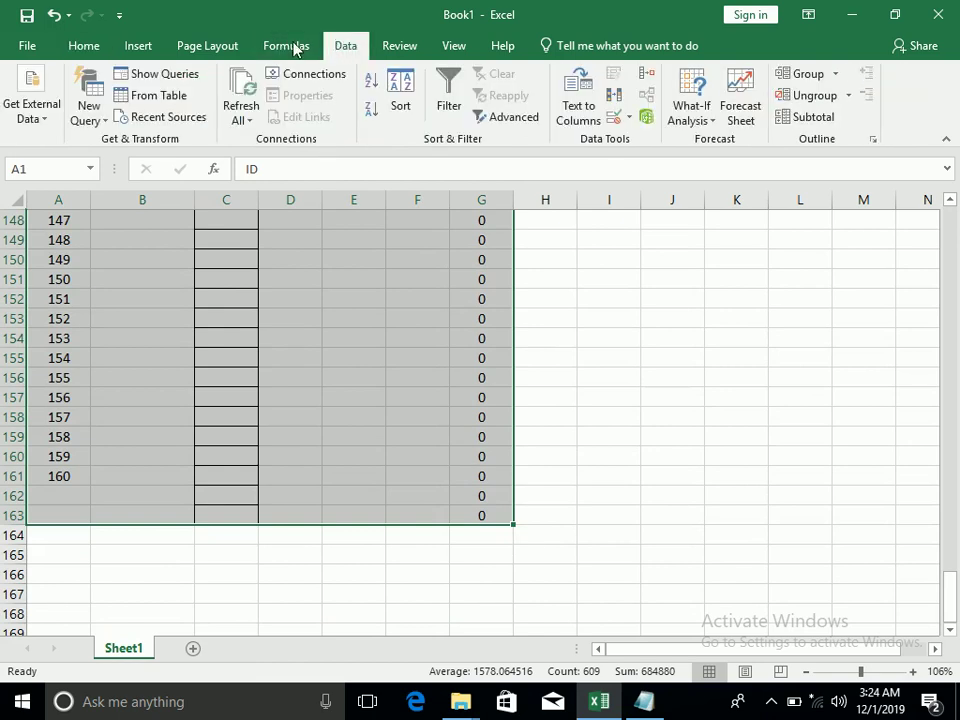
{"action": "left_click", "coordinate": [138, 45]}
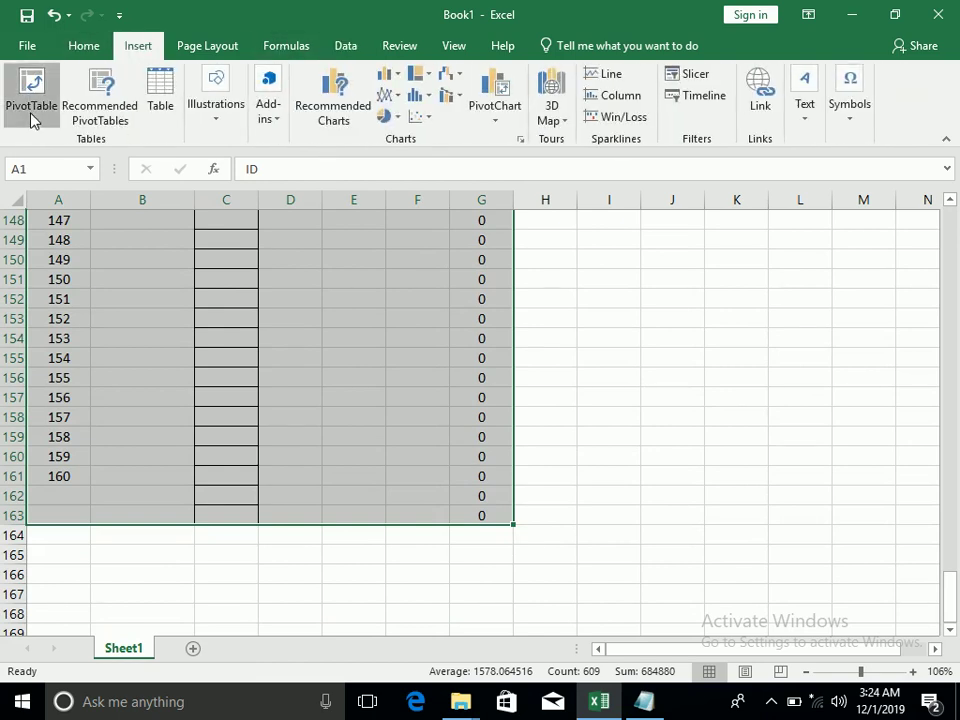
{"action": "left_click", "coordinate": [32, 110]}
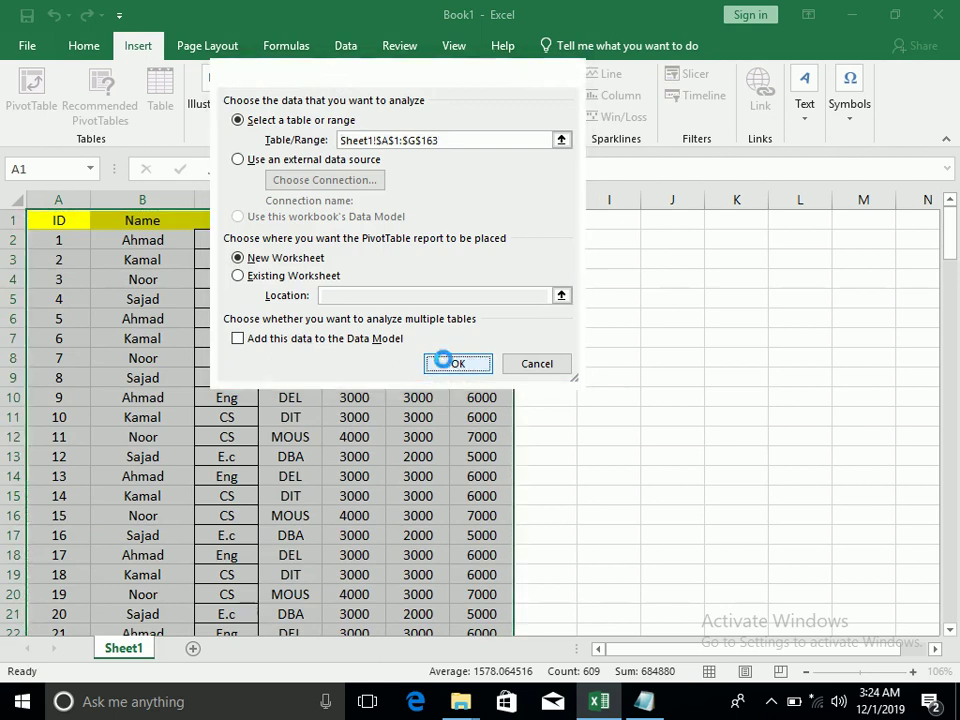
{"action": "left_click", "coordinate": [444, 361]}
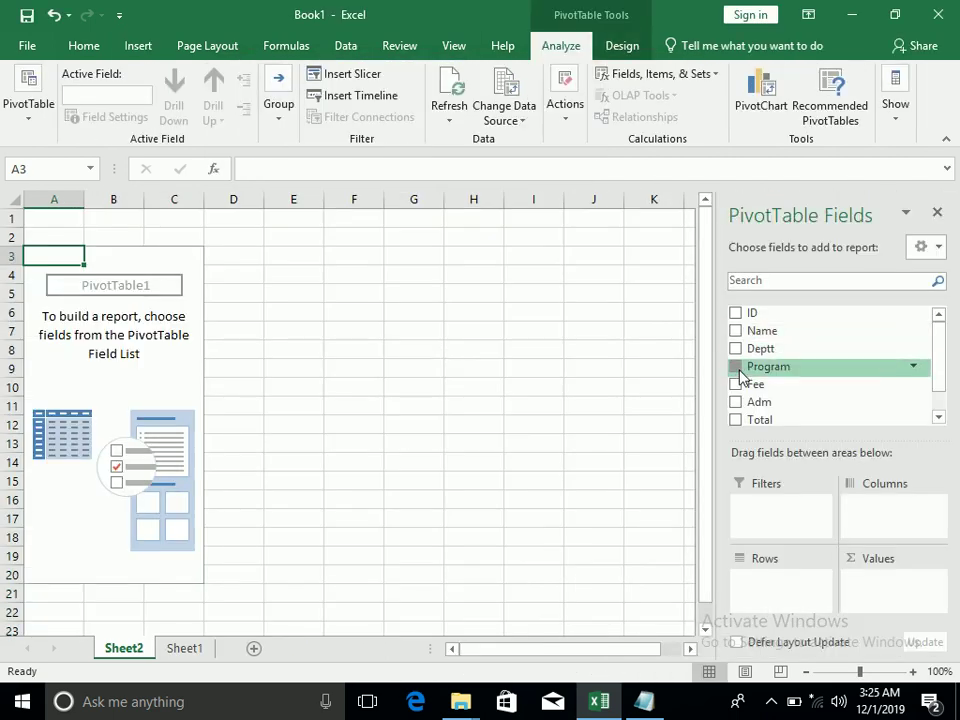
- Lay out the pivot with Deptt as rows and Program as the report filter
{"action": "left_click", "coordinate": [736, 367]}
{"action": "left_click", "coordinate": [736, 349]}
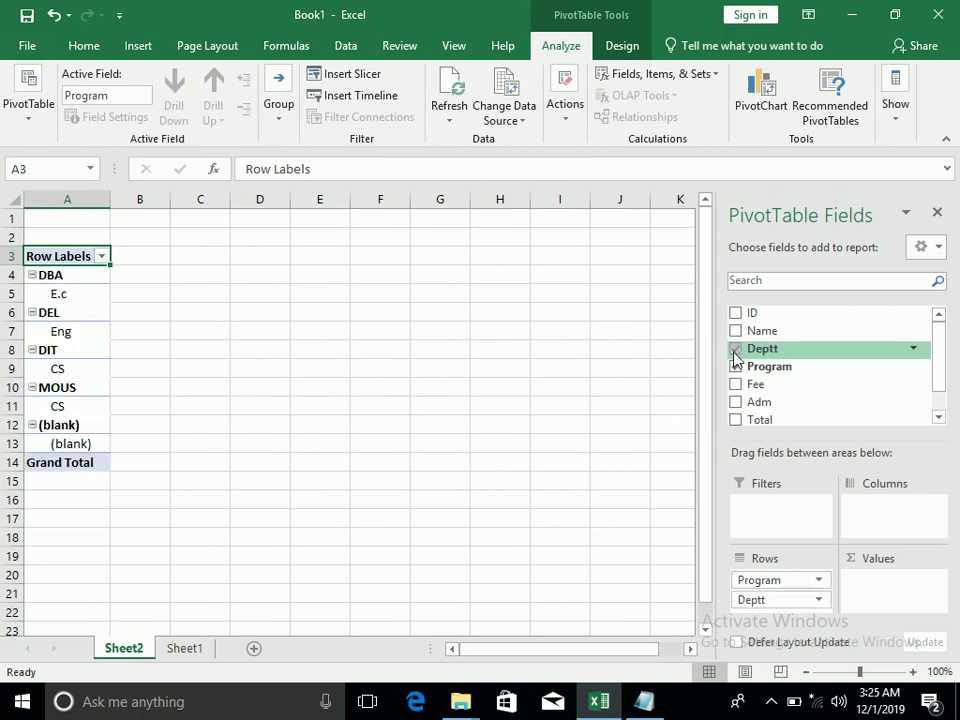
{"action": "left_click_drag", "start_coordinate": [736, 352], "coordinate": [763, 512]}
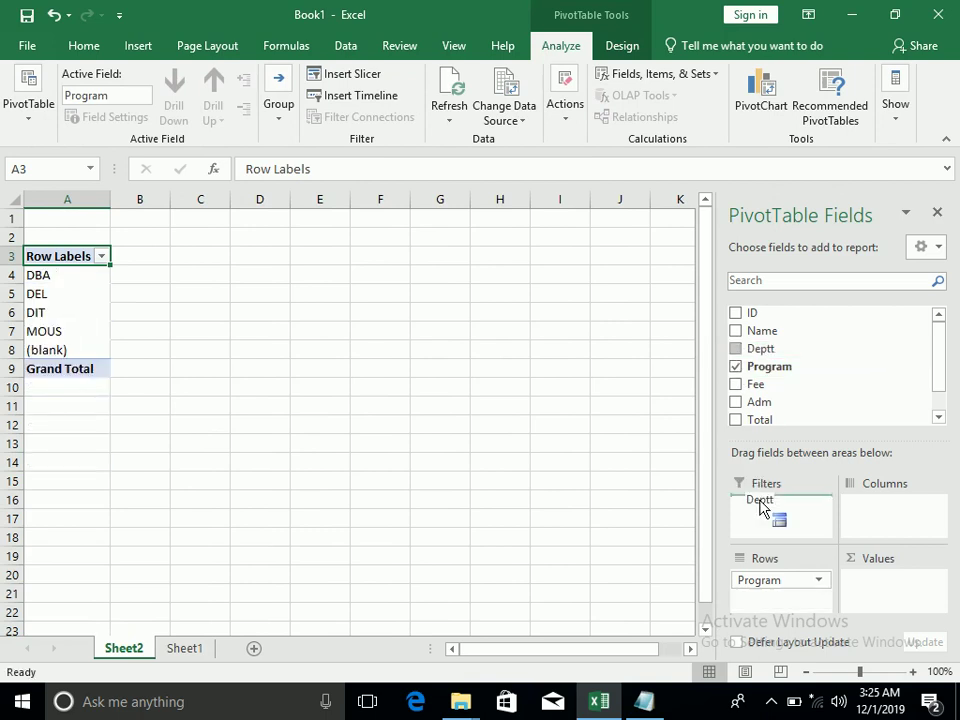
{"action": "left_click_drag", "start_coordinate": [763, 512], "coordinate": [790, 608]}
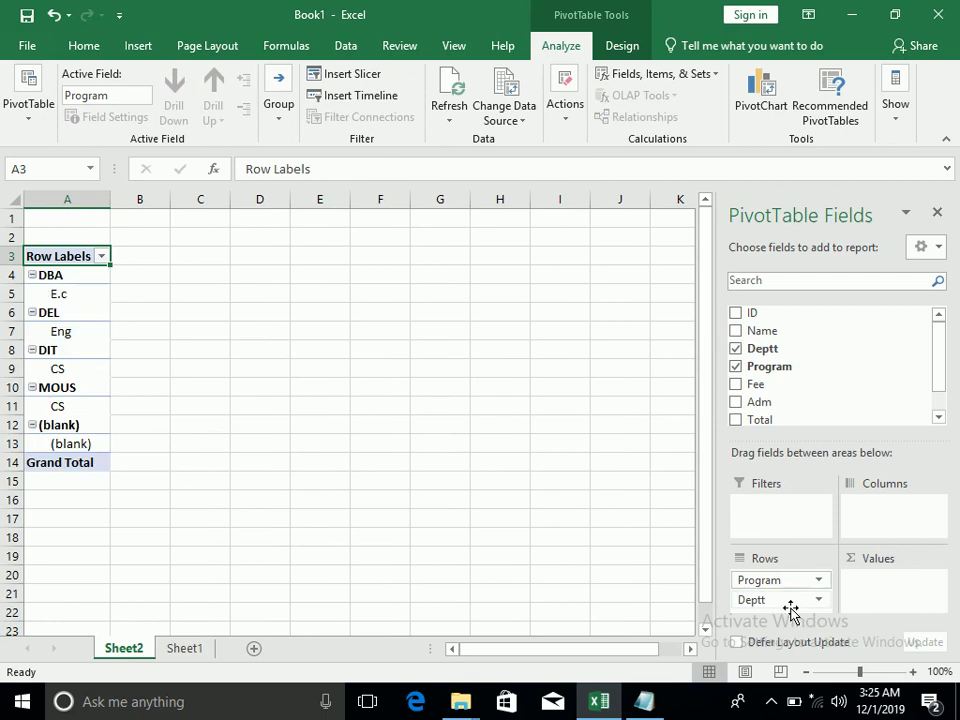
{"action": "left_click", "coordinate": [736, 367]}
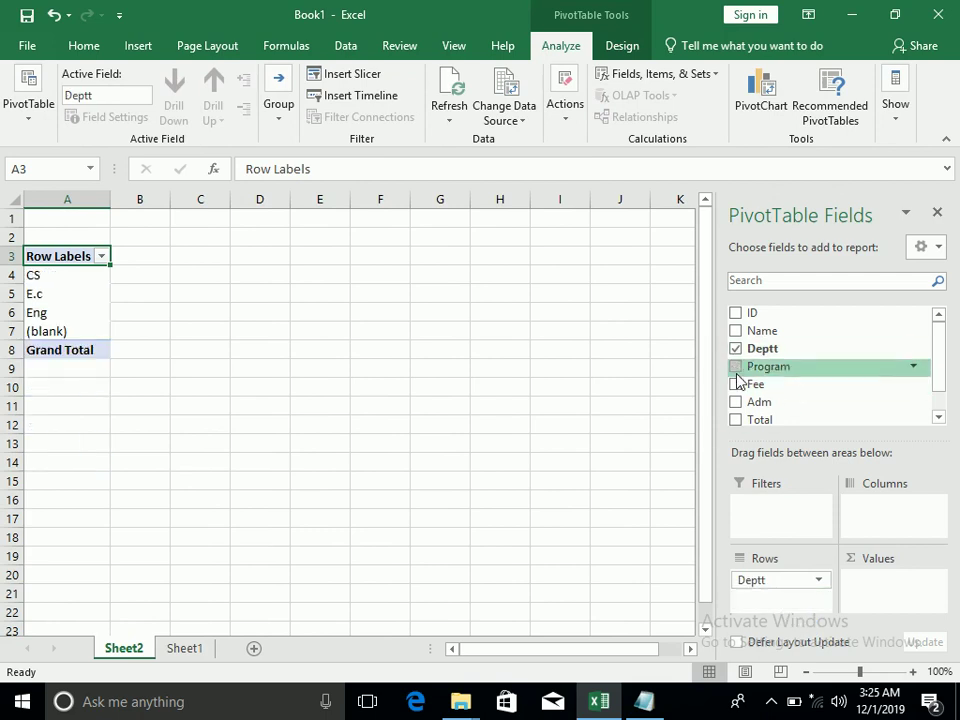
{"action": "left_click", "coordinate": [736, 369]}
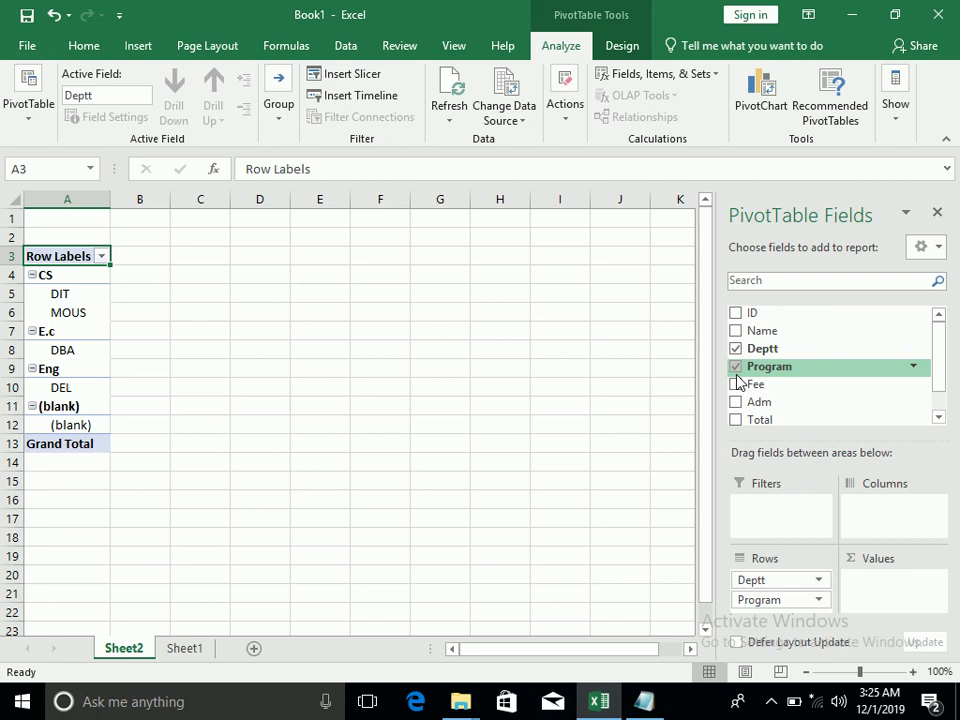
{"action": "left_click", "coordinate": [736, 367]}
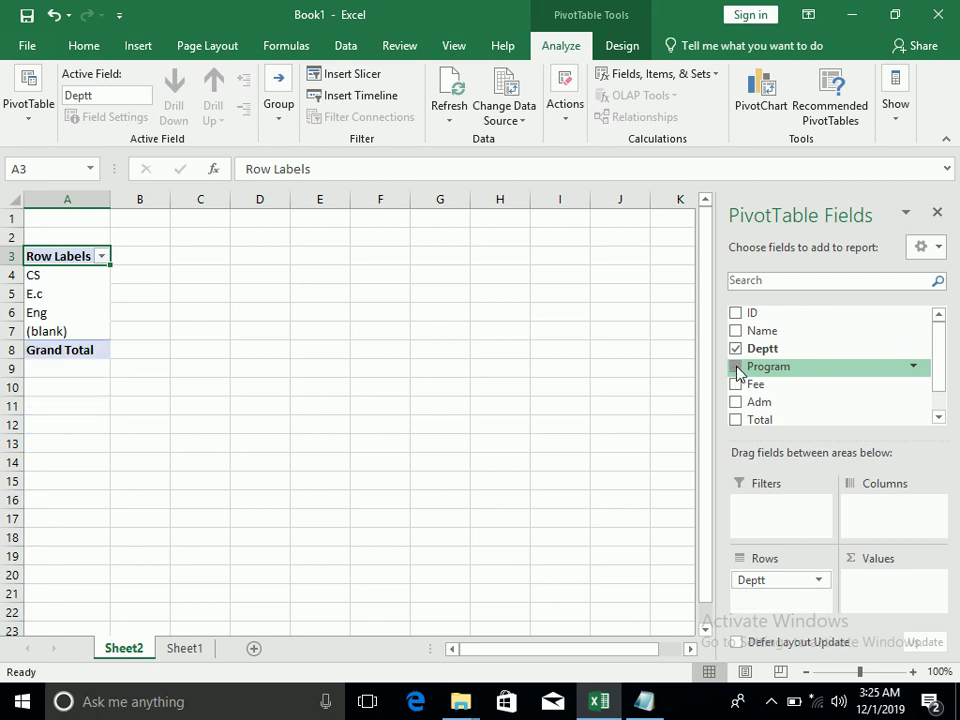
{"action": "left_click_drag", "start_coordinate": [760, 367], "coordinate": [853, 507]}
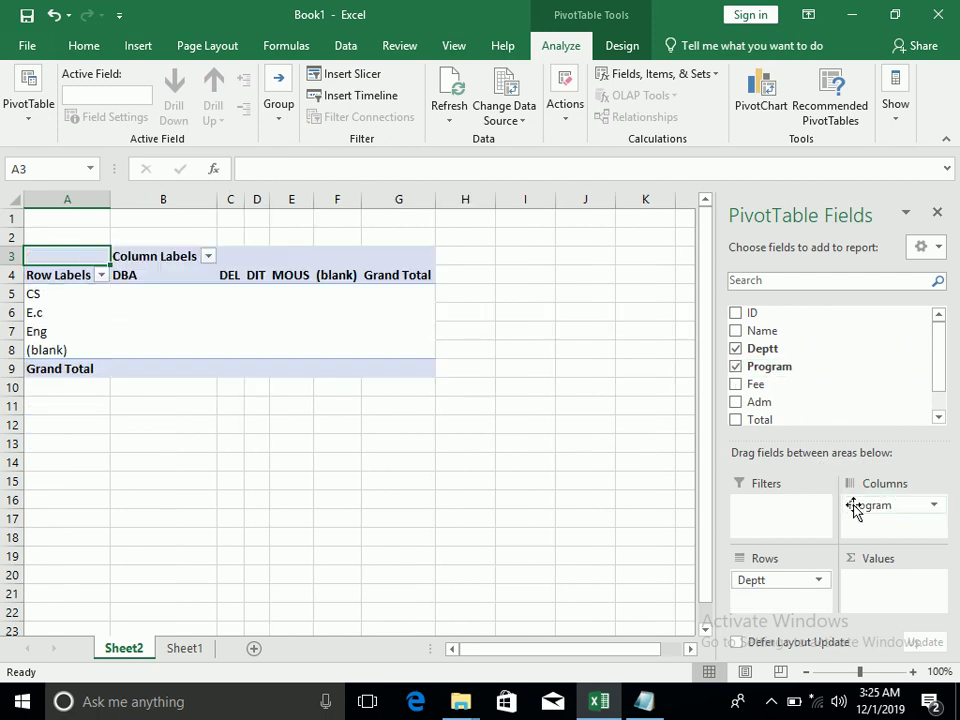
{"action": "left_click", "coordinate": [737, 368]}
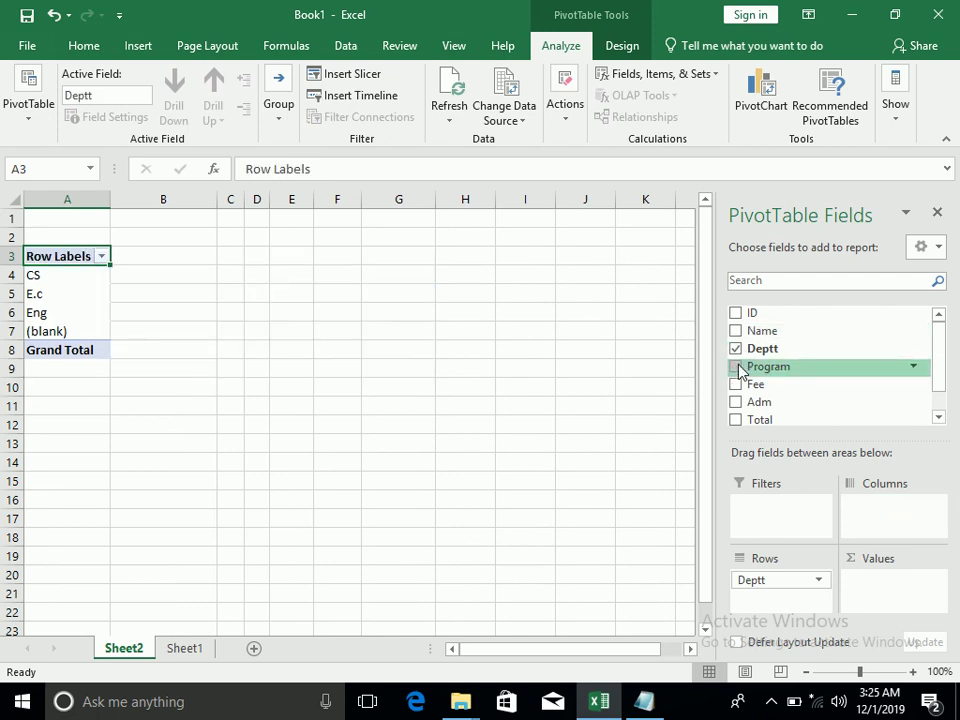
{"action": "left_click_drag", "start_coordinate": [760, 367], "coordinate": [784, 507]}
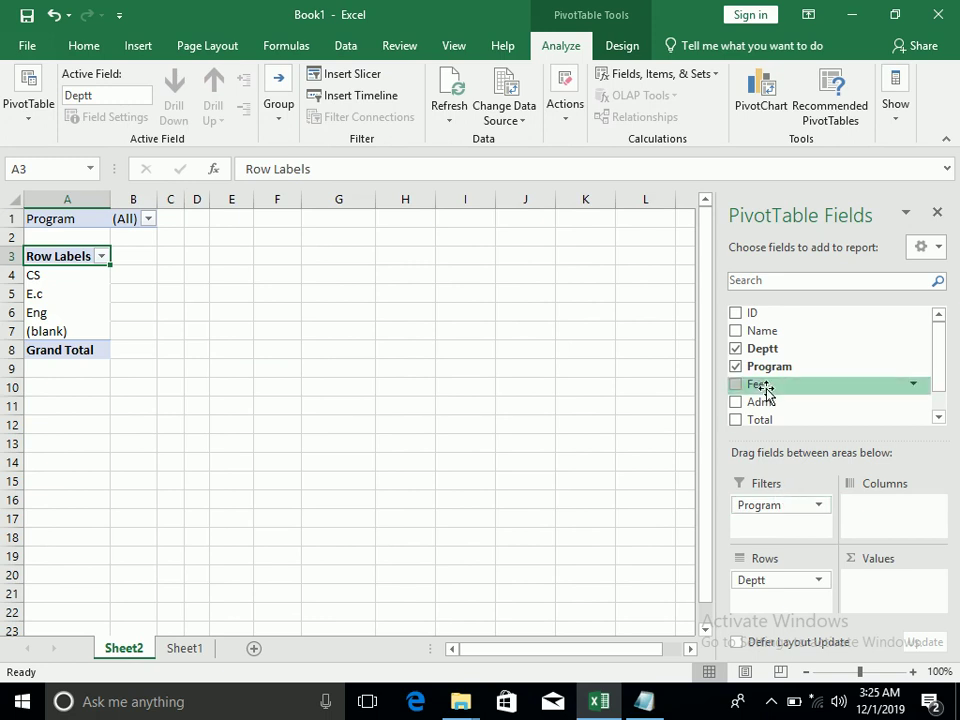
{"action": "left_click", "coordinate": [737, 368]}
{"action": "left_click", "coordinate": [737, 368]}
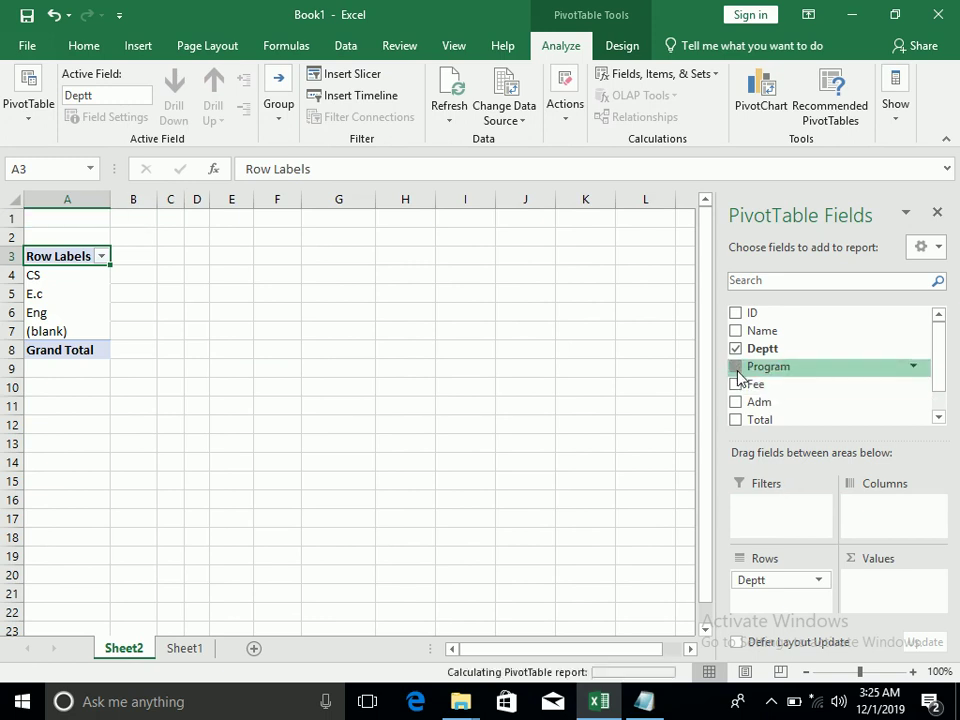
{"action": "left_click", "coordinate": [737, 368]}
{"action": "left_click_drag", "start_coordinate": [740, 373], "coordinate": [778, 510]}
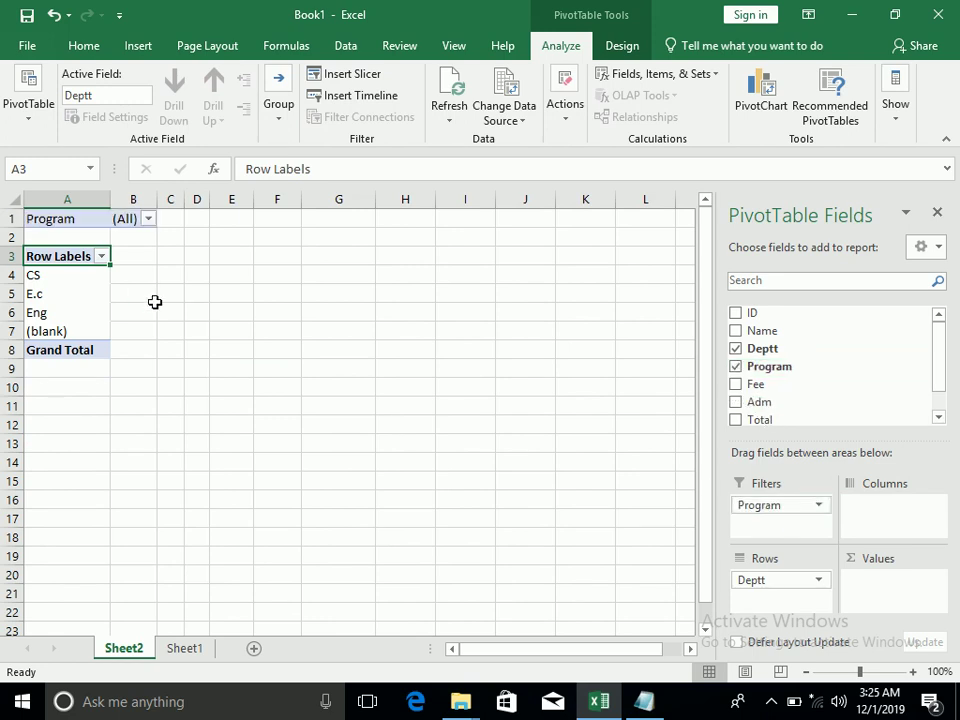
- Add summed Fee, Adm and Total values per department to the pivot
{"action": "left_click", "coordinate": [736, 385]}
{"action": "left_click", "coordinate": [736, 402]}
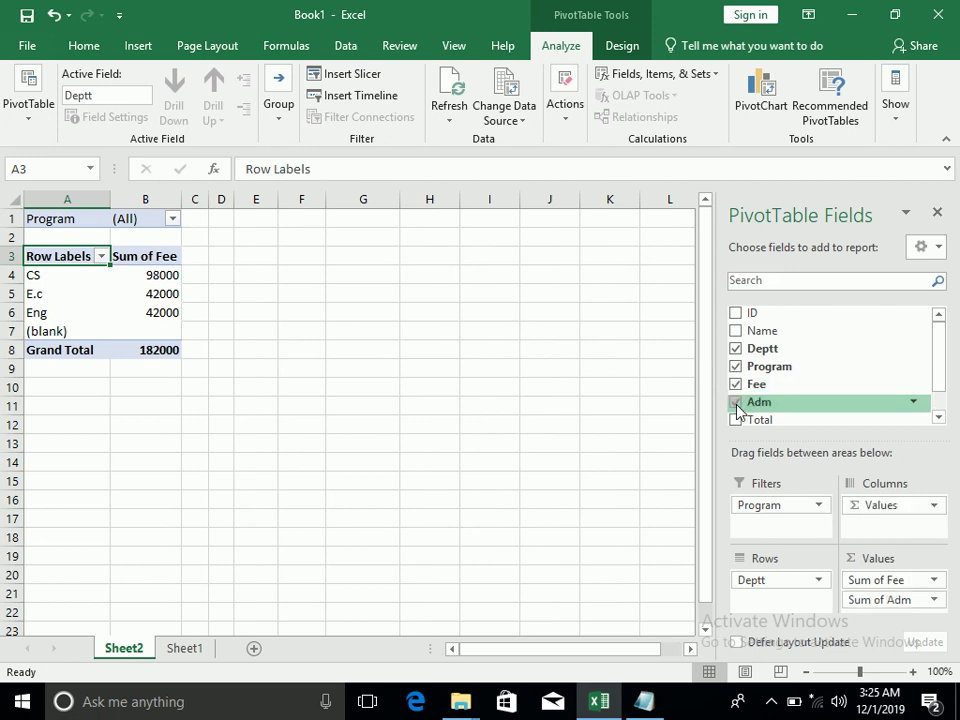
{"action": "left_click", "coordinate": [736, 420]}
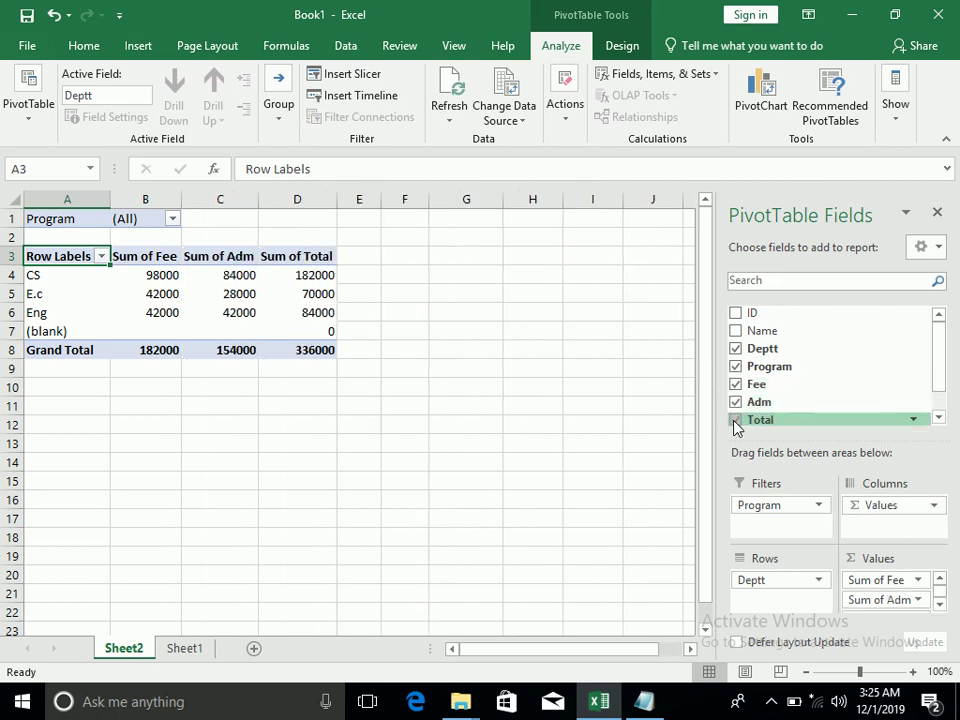
{"action": "left_click", "coordinate": [936, 216]}
- Centre the Grand Total and CS, E.c, Eng rows, then go back to Sheet1
{"action": "left_click_drag", "start_coordinate": [305, 346], "coordinate": [166, 350]}
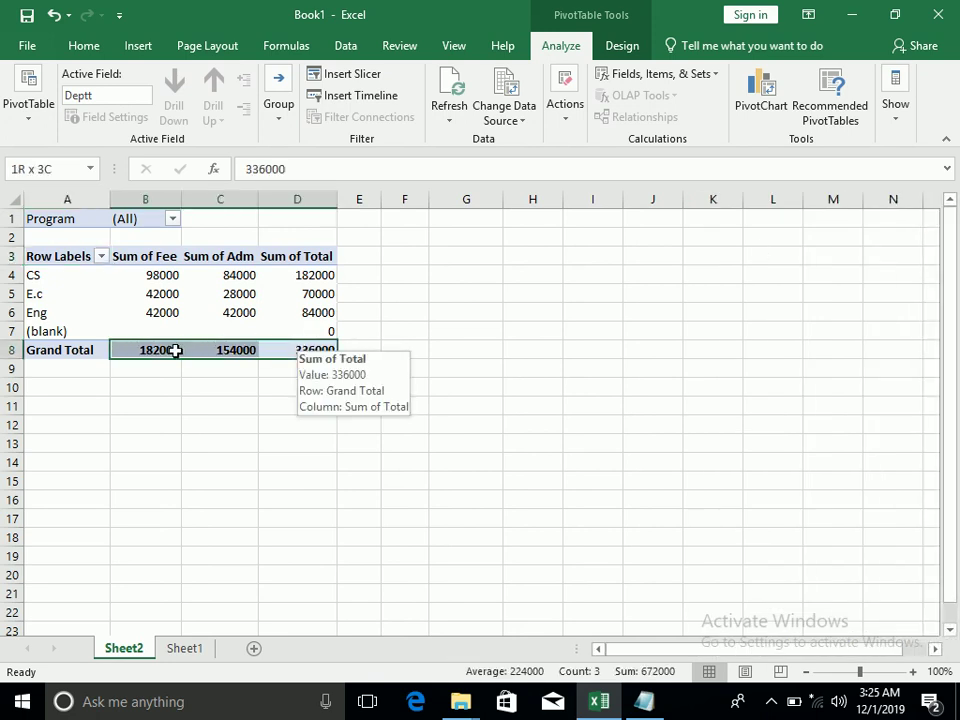
{"action": "left_click", "coordinate": [84, 46]}
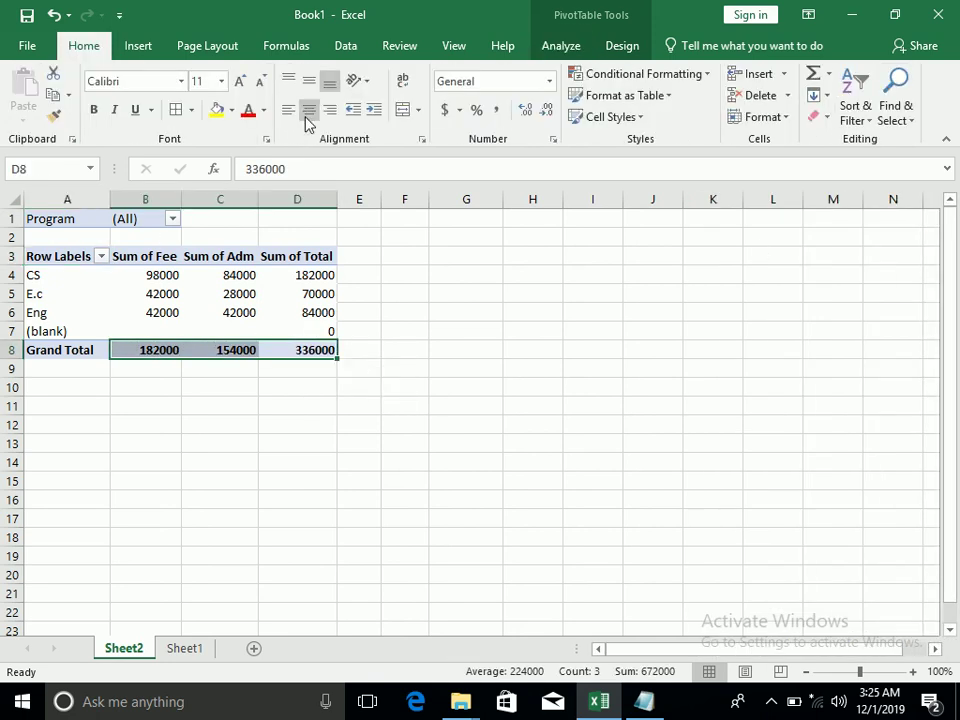
{"action": "left_click", "coordinate": [307, 112]}
{"action": "left_click", "coordinate": [335, 428]}
{"action": "left_click_drag", "start_coordinate": [315, 306], "coordinate": [40, 278]}
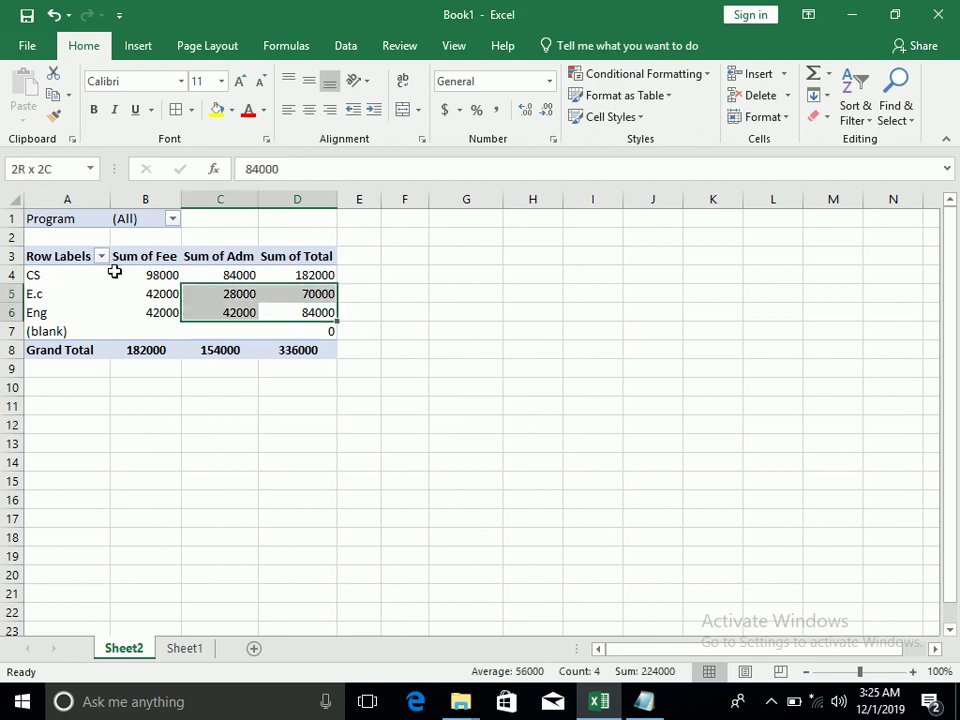
{"action": "left_click", "coordinate": [309, 109]}
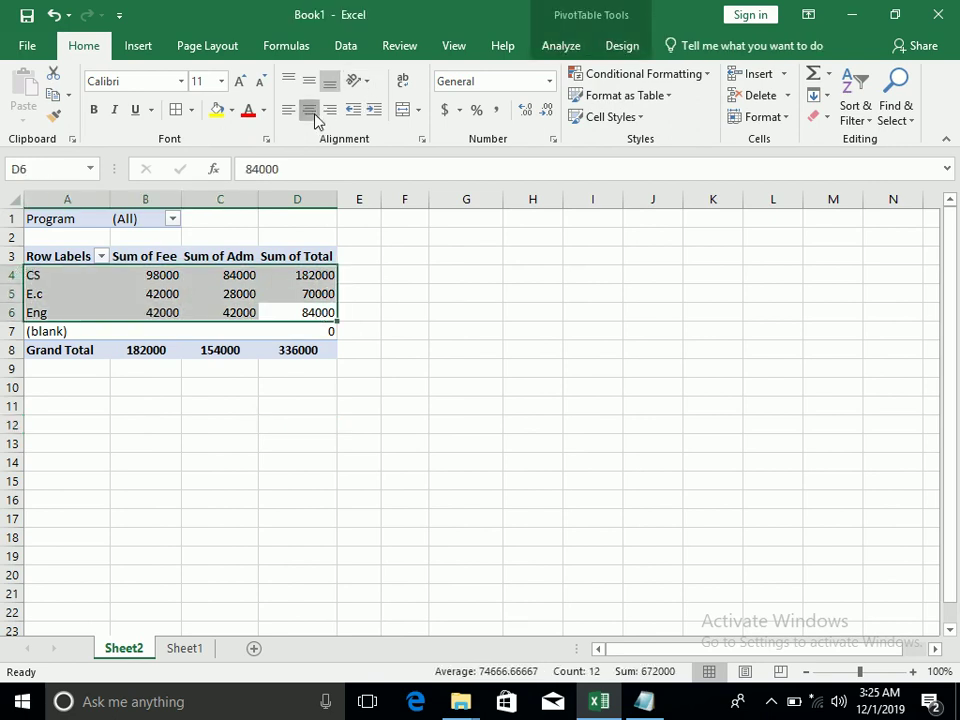
{"action": "left_click", "coordinate": [448, 348]}
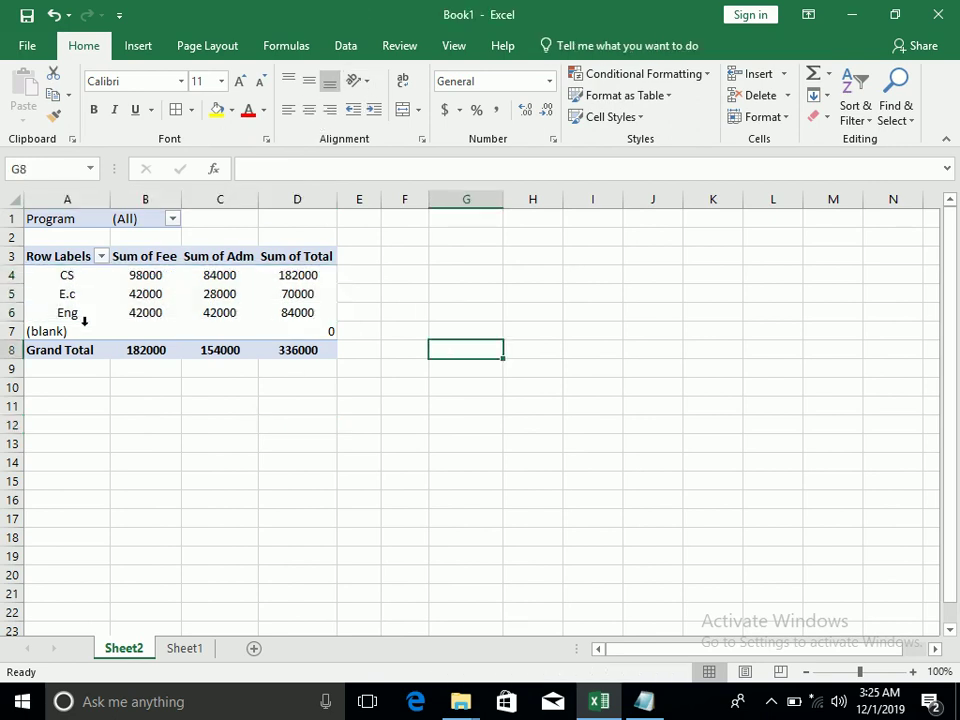
{"action": "left_click", "coordinate": [185, 648]}
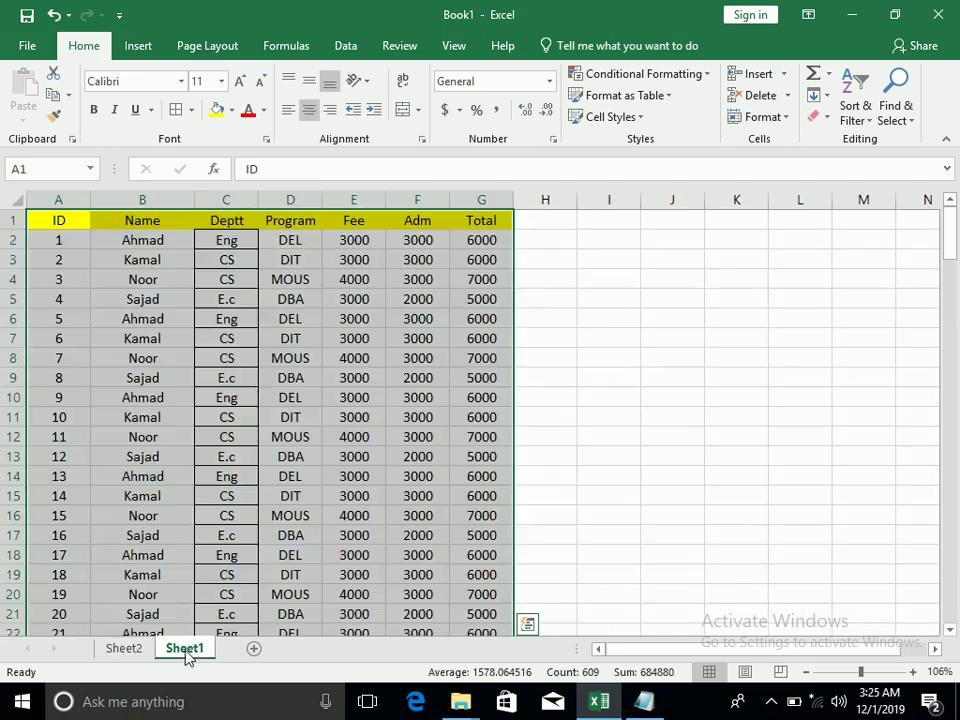
- Enter the first new student's record: department CS, program DIT, fee 2000, admission 3000
{"action": "left_click_drag", "start_coordinate": [145, 552], "coordinate": [179, 689]}
{"action": "left_click_drag", "start_coordinate": [178, 684], "coordinate": [180, 660]}
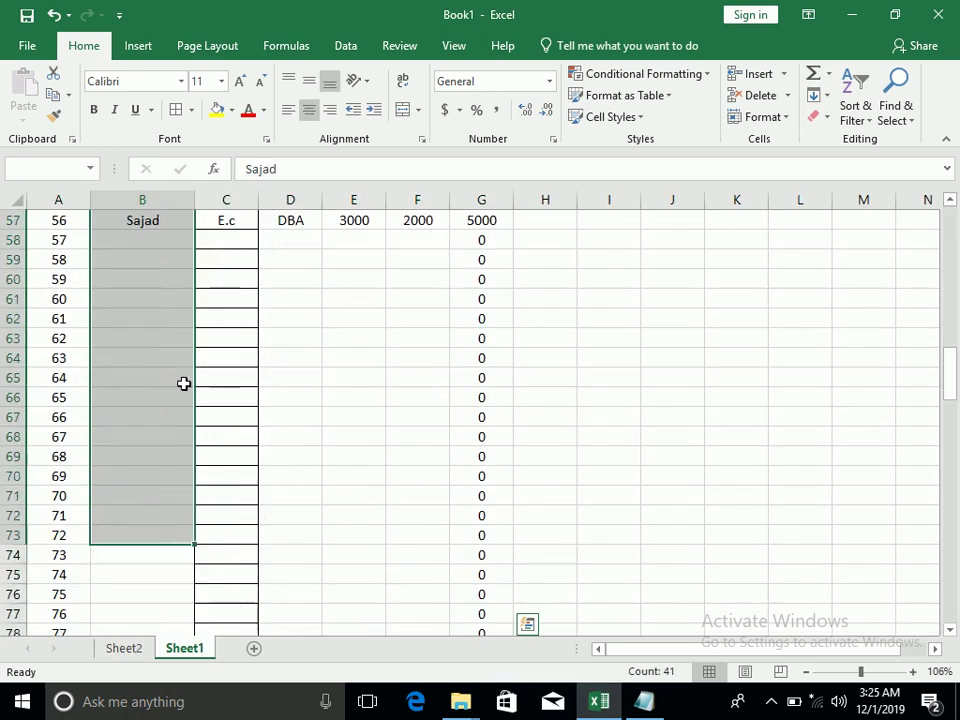
{"action": "left_click", "coordinate": [128, 242]}
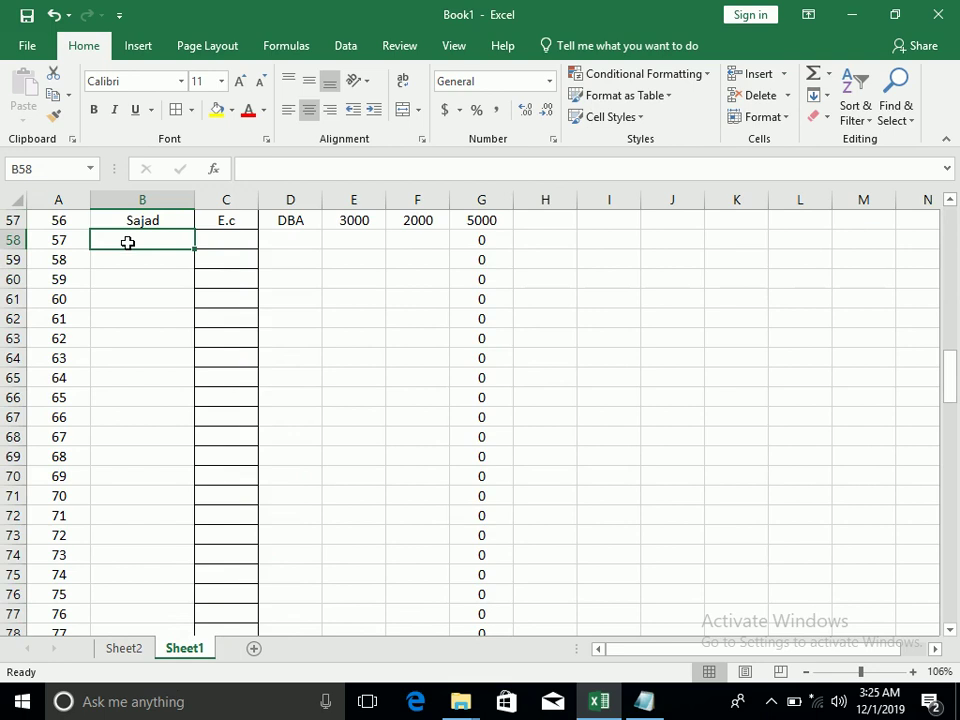
{"action": "type", "text": "hamid"}
{"action": "key", "text": "Tab"}
{"action": "type", "text": "CS"}
{"action": "key", "text": "Tab"}
{"action": "type", "text": "d"}
{"action": "key", "text": "BackSpace"}
{"action": "type", "text": "DIT"}
{"action": "key", "text": "Tab"}
{"action": "type", "text": "200"}
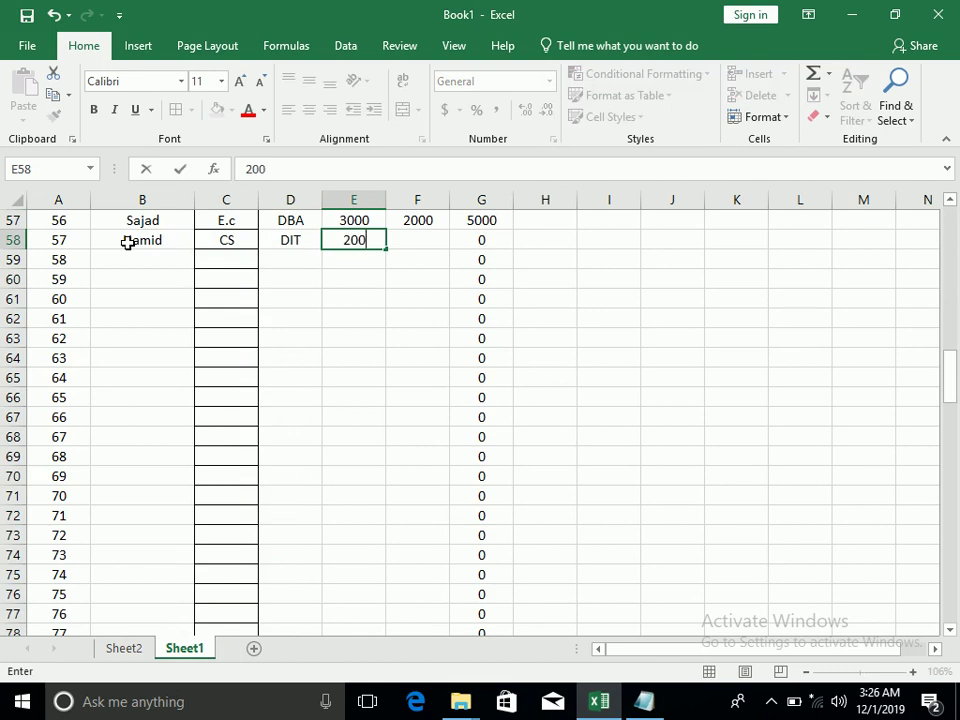
{"action": "type", "text": "0"}
{"action": "key", "text": "Tab"}
{"action": "type", "text": "3000"}
{"action": "key", "text": "ctrl+Return"}
{"action": "key", "text": "Return"}
- Enter a second CS student record with program MOUS, fee 4000, admission 2000, then return to Sheet2
{"action": "type", "text": "hAROONB"}
{"action": "key", "text": "Tab"}
{"action": "key", "text": "Left"}
{"action": "type", "text": "Har"}
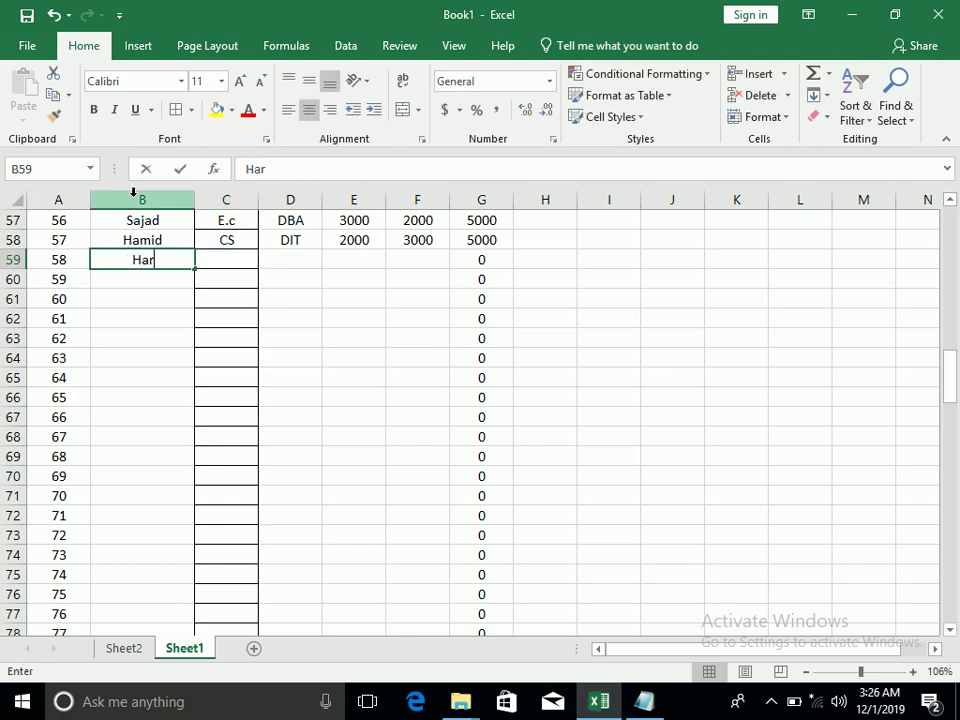
{"action": "type", "text": "oon"}
{"action": "key", "text": "Tab"}
{"action": "type", "text": "CS"}
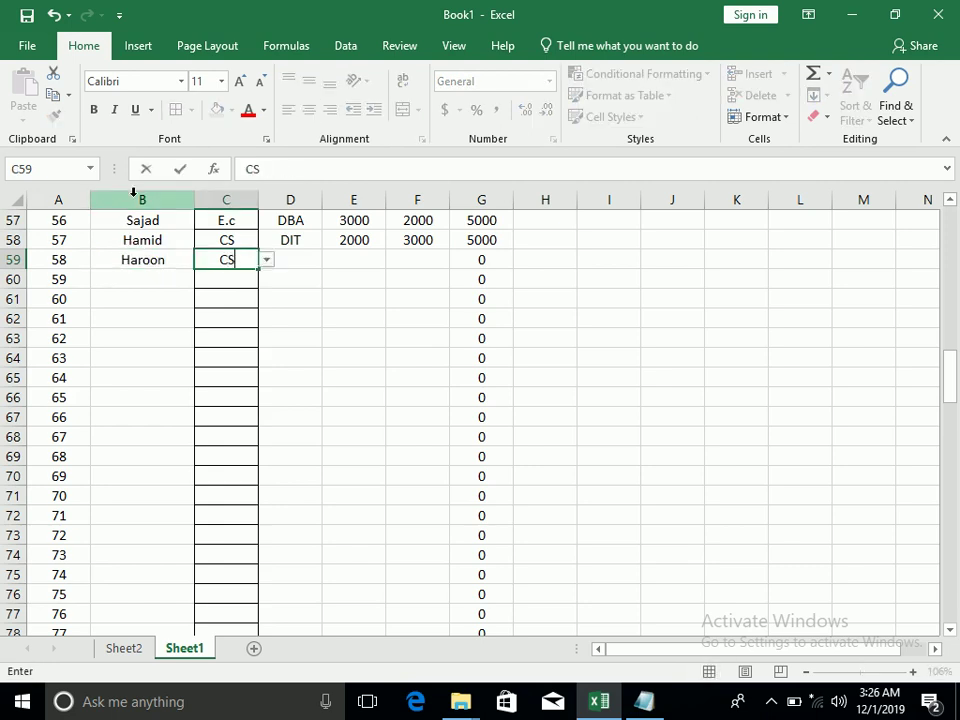
{"action": "key", "text": "Tab"}
{"action": "type", "text": "MOS"}
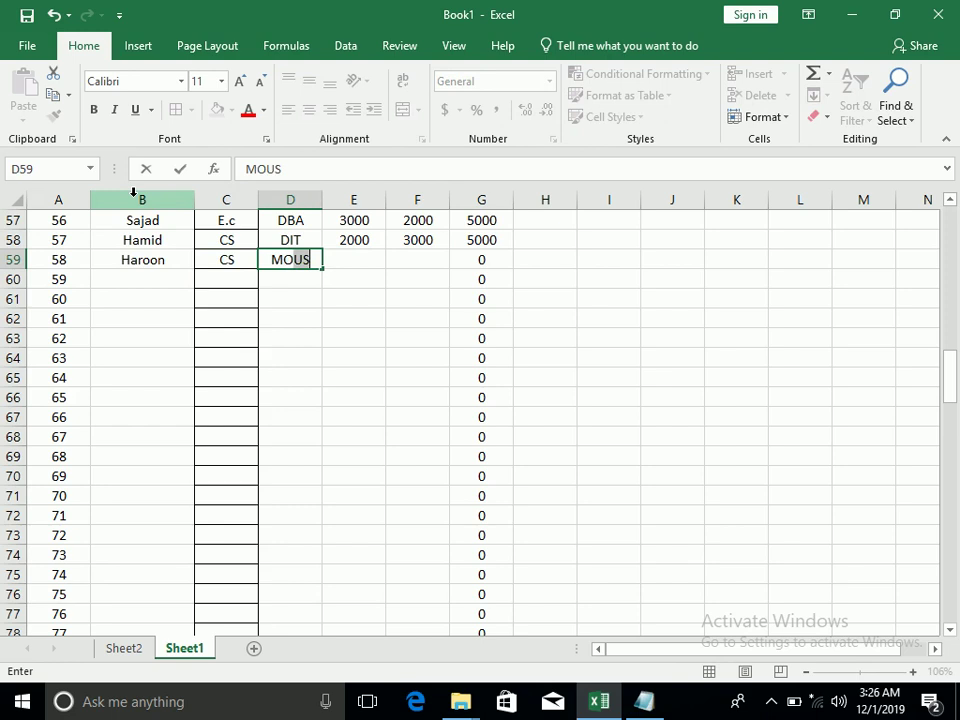
{"action": "key", "text": "Tab"}
{"action": "key", "text": "shift+Tab"}
{"action": "type", "text": "MO"}
{"action": "key", "text": "Tab"}
{"action": "type", "text": "4000"}
{"action": "key", "text": "Tab"}
{"action": "type", "text": "2000"}
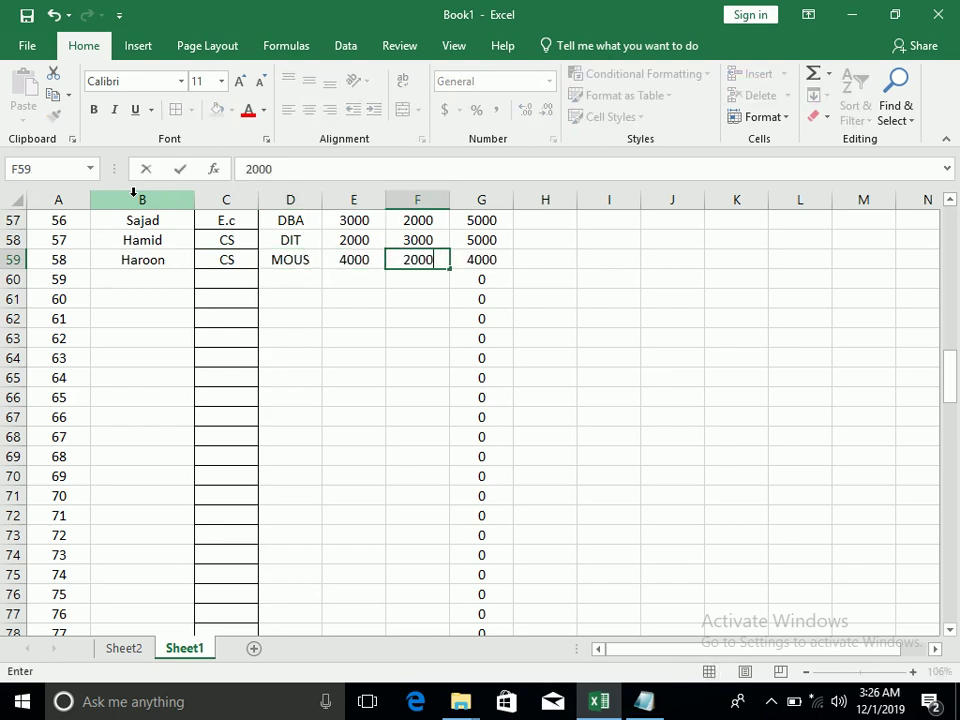
{"action": "key", "text": "Return"}
{"action": "key", "text": "ctrl+a"}
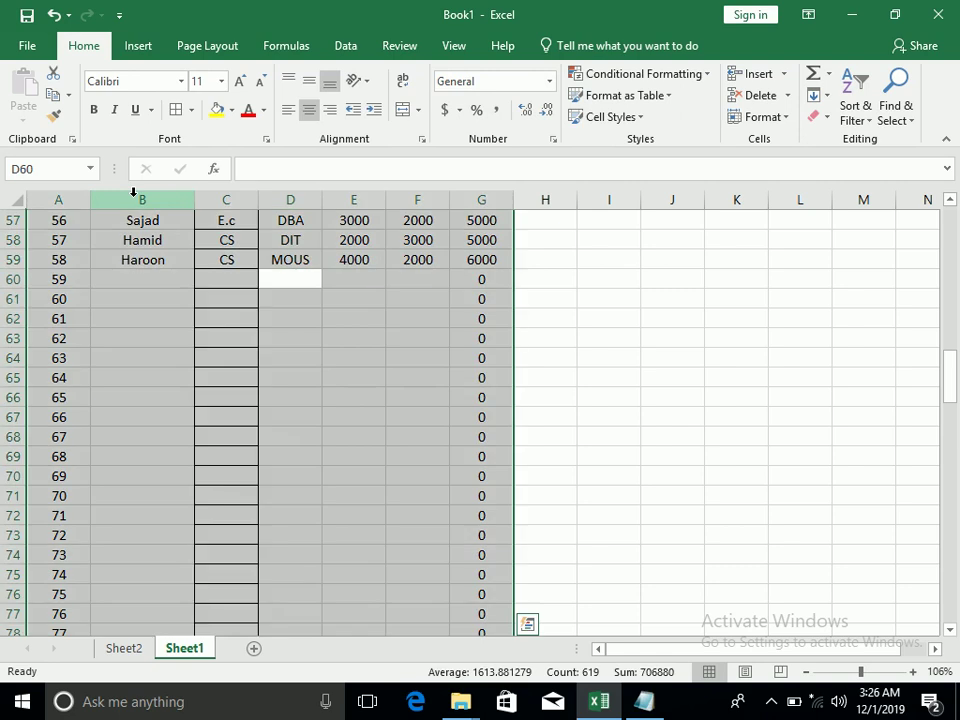
{"action": "left_click", "coordinate": [133, 652]}
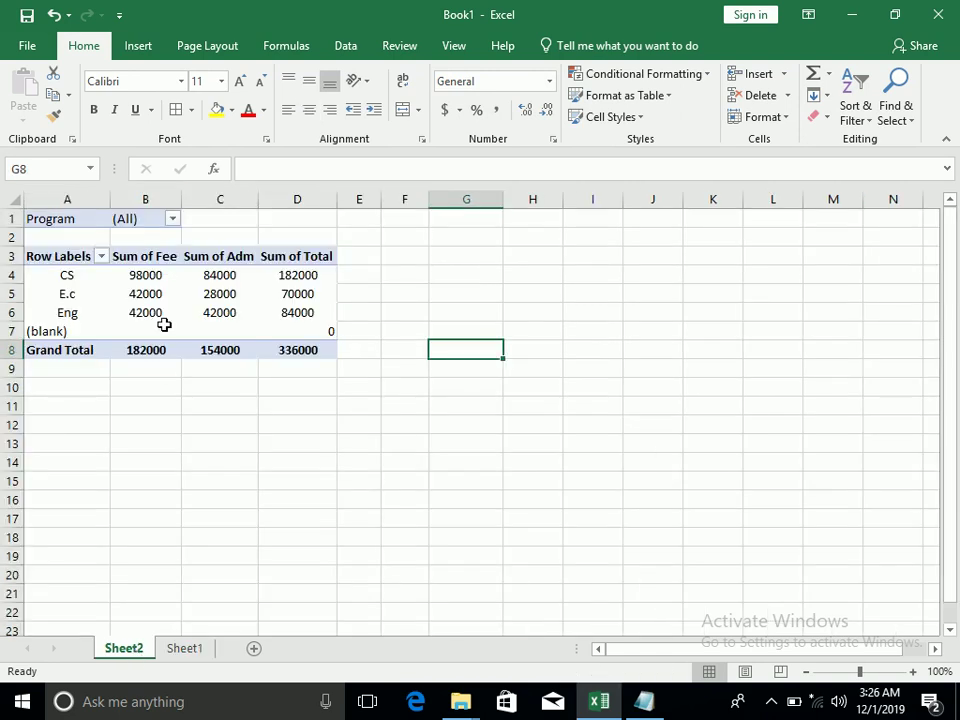
- Refresh the pivot table so CS totals 193000 and the grand total becomes 347000
{"action": "left_click", "coordinate": [166, 322]}
{"action": "key", "text": "ctrl+a"}
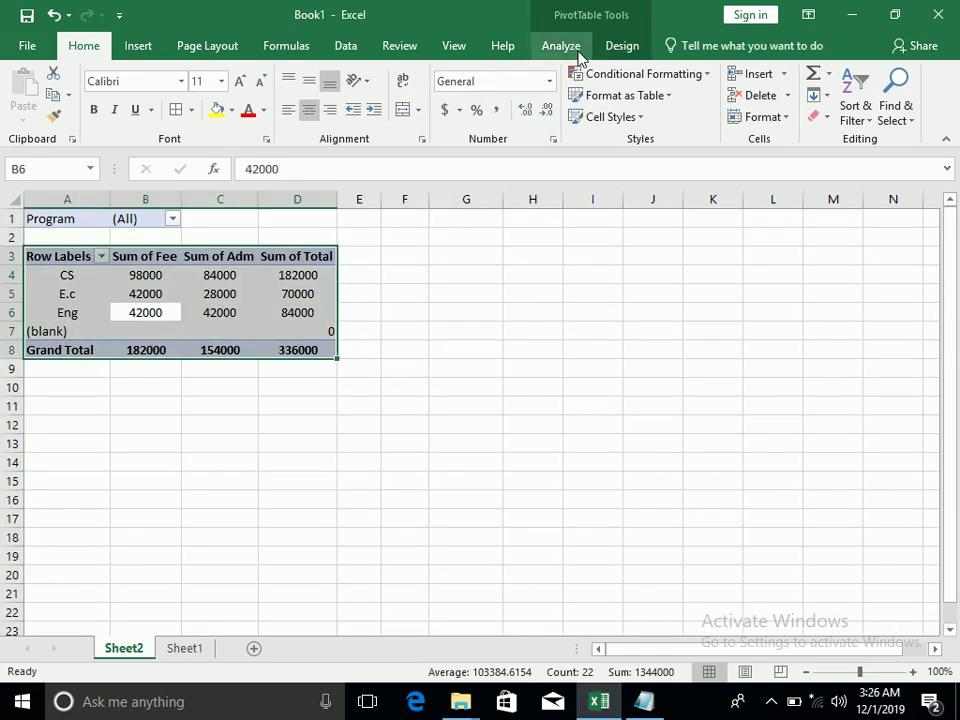
{"action": "left_click", "coordinate": [576, 52]}
{"action": "left_click", "coordinate": [448, 95]}
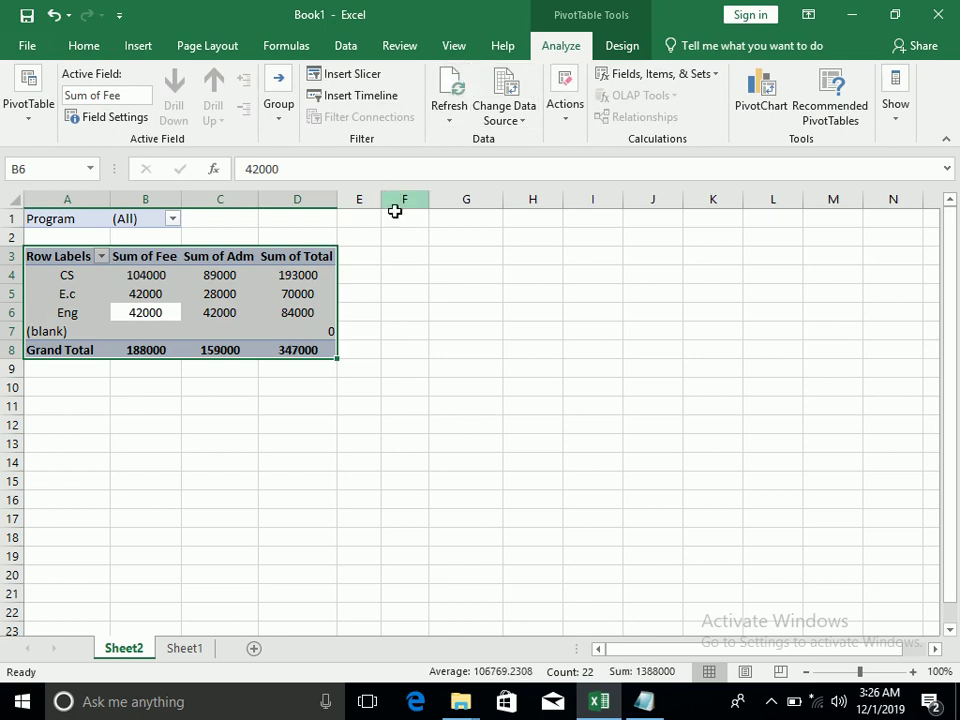
{"action": "left_click", "coordinate": [197, 421]}
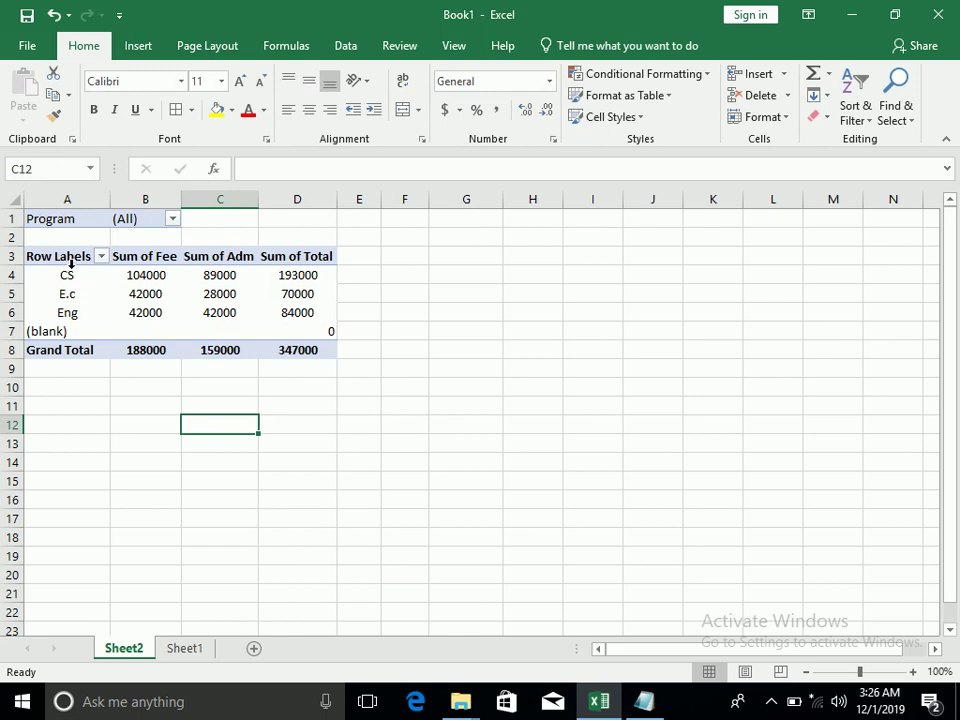
{"action": "left_click_drag", "start_coordinate": [70, 275], "coordinate": [284, 308]}
{"action": "left_click", "coordinate": [136, 48]}
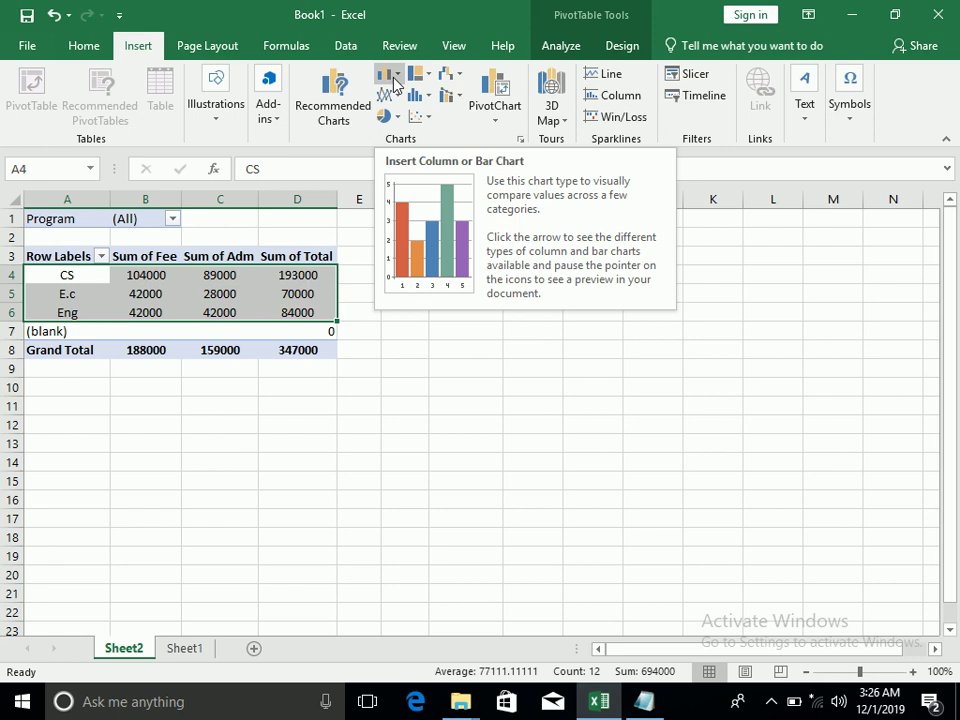
{"action": "left_click", "coordinate": [394, 78]}
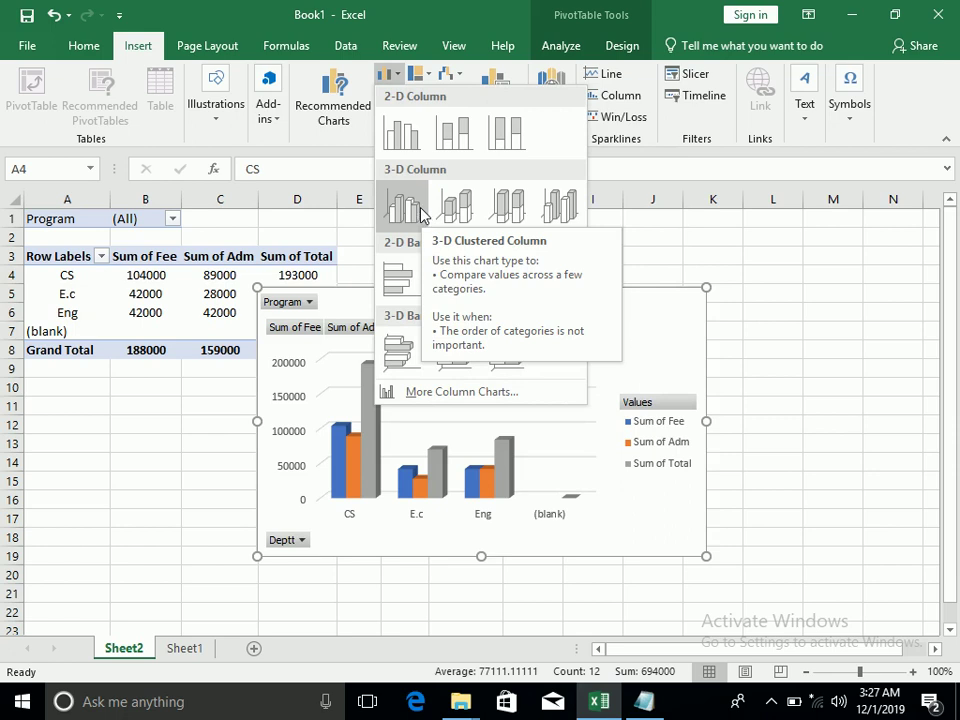
{"action": "left_click", "coordinate": [276, 394]}
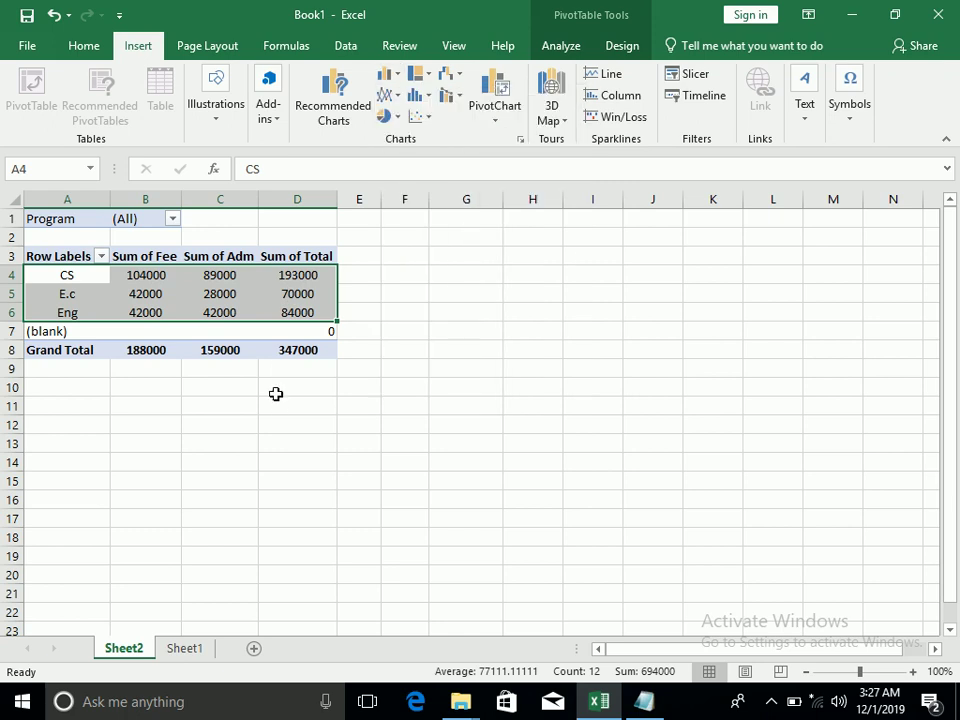
{"action": "left_click", "coordinate": [515, 44]}
{"action": "left_click", "coordinate": [560, 45]}
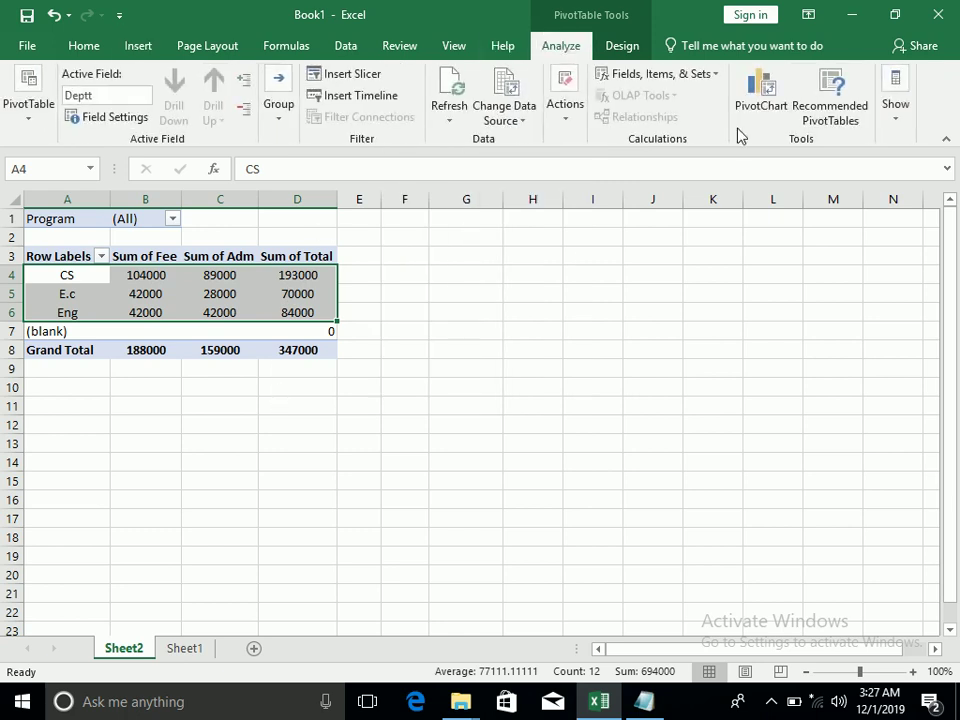
- In the PivotTable field list, uncheck Adm and Fee so only Sum of Total remains per department
{"action": "left_click", "coordinate": [895, 108]}
{"action": "left_click", "coordinate": [840, 180]}
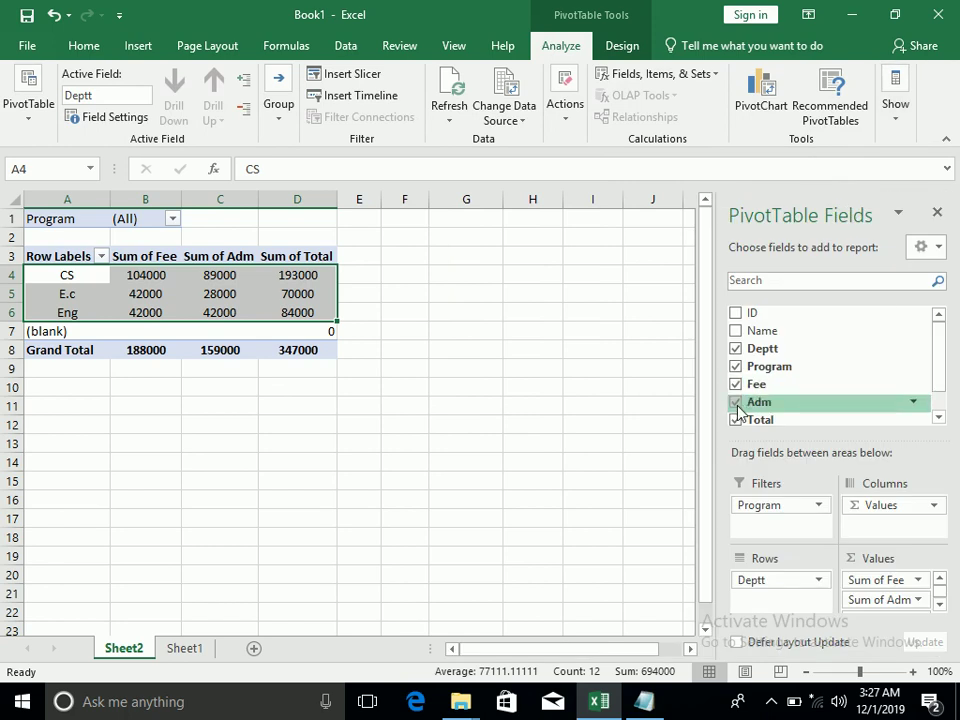
{"action": "left_click", "coordinate": [737, 403]}
{"action": "left_click", "coordinate": [737, 385]}
{"action": "left_click", "coordinate": [228, 312]}
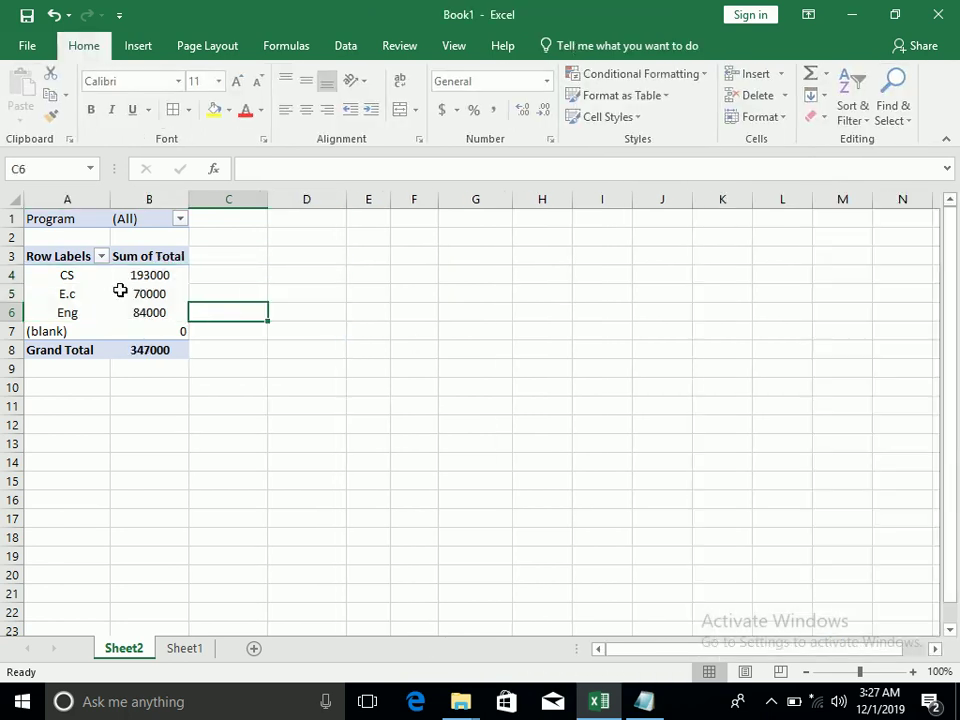
{"action": "left_click_drag", "start_coordinate": [67, 273], "coordinate": [154, 306]}
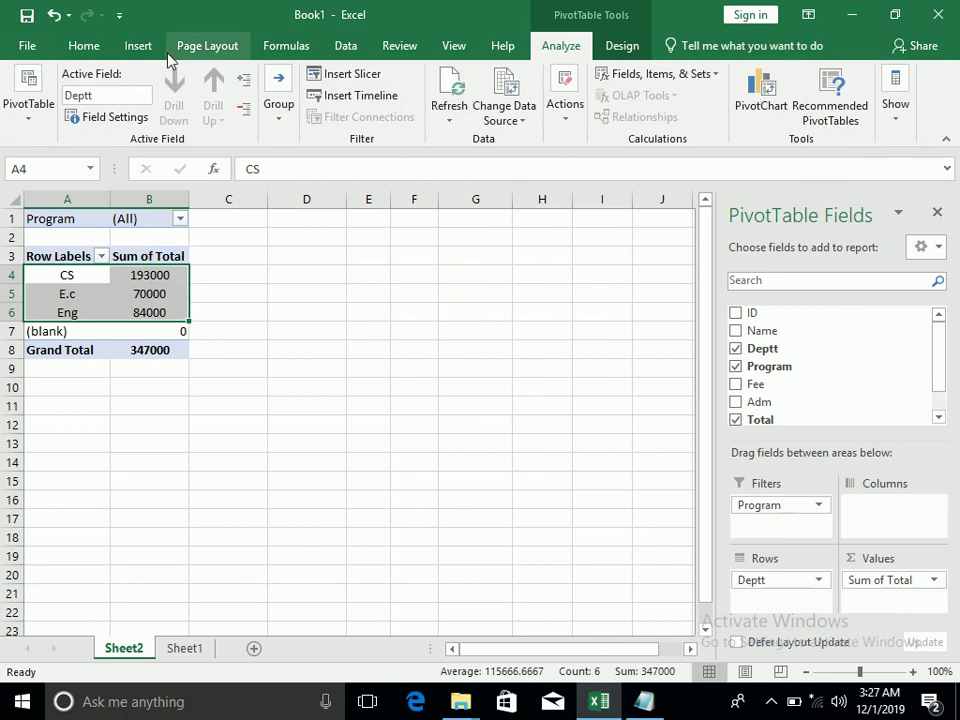
{"action": "left_click", "coordinate": [139, 47]}
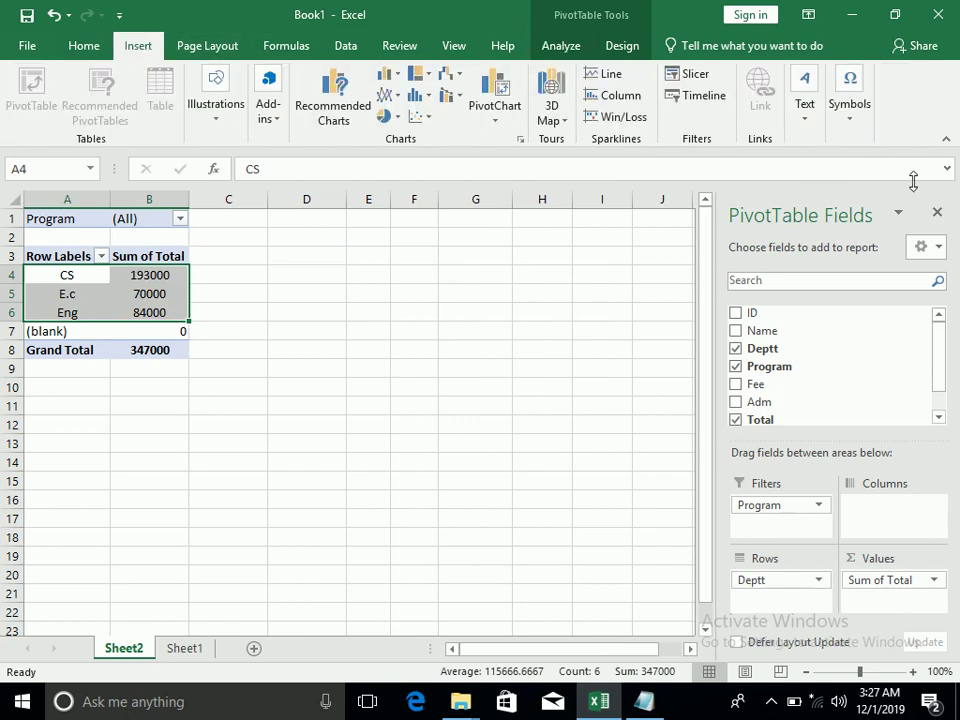
- Insert a 3-D clustered column chart of Sum of Total by department and nudge it slightly upward
{"action": "left_click", "coordinate": [937, 212]}
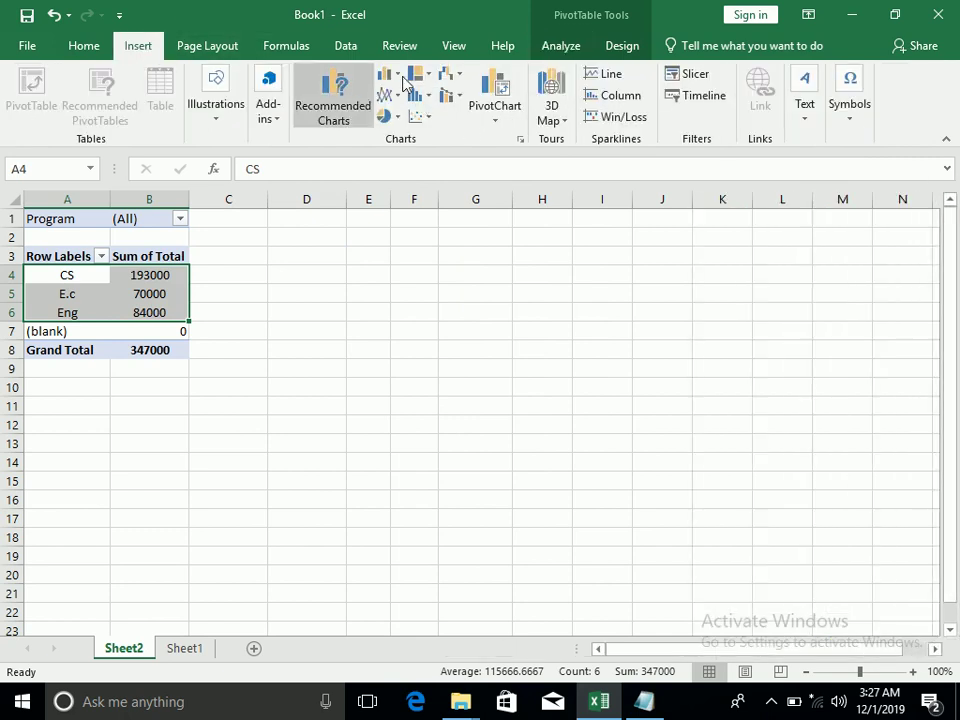
{"action": "left_click", "coordinate": [388, 76]}
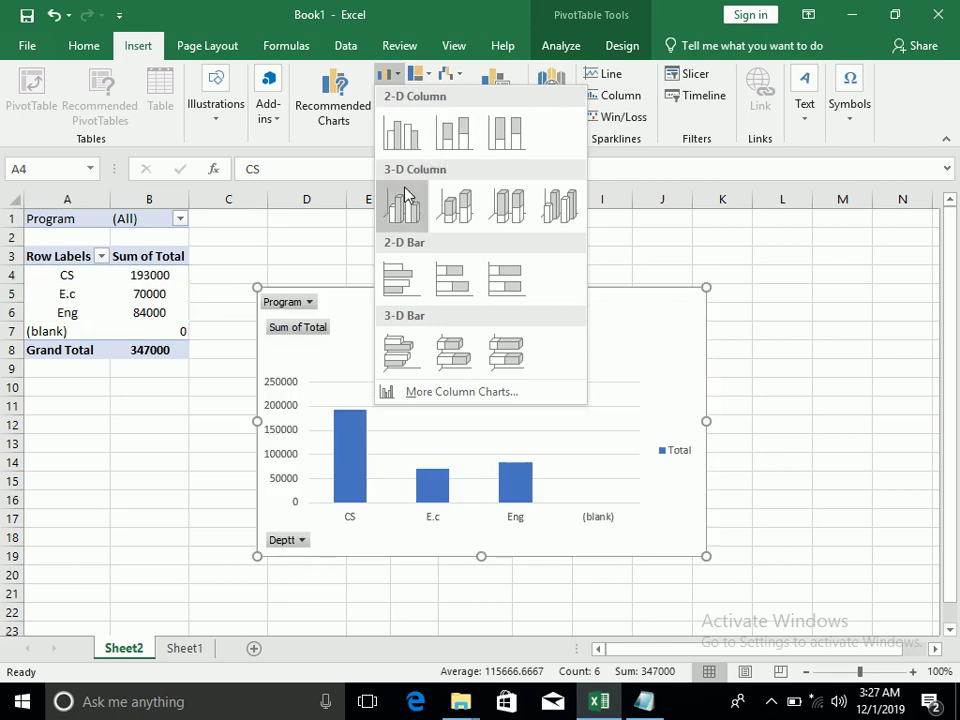
{"action": "left_click", "coordinate": [404, 218]}
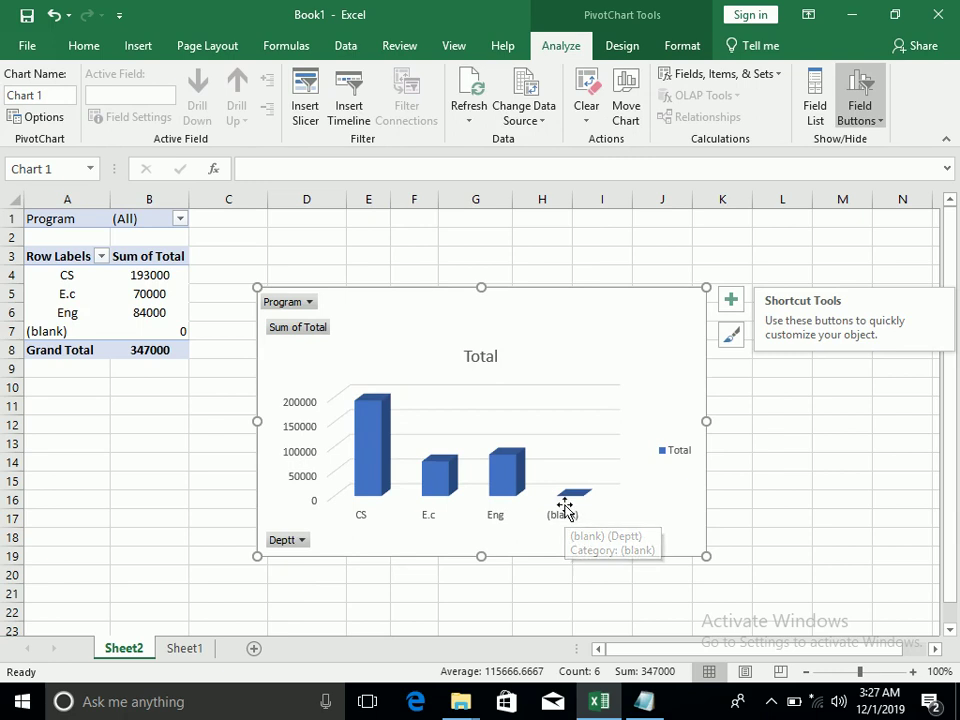
{"action": "left_click", "coordinate": [731, 337]}
{"action": "left_click", "coordinate": [731, 305]}
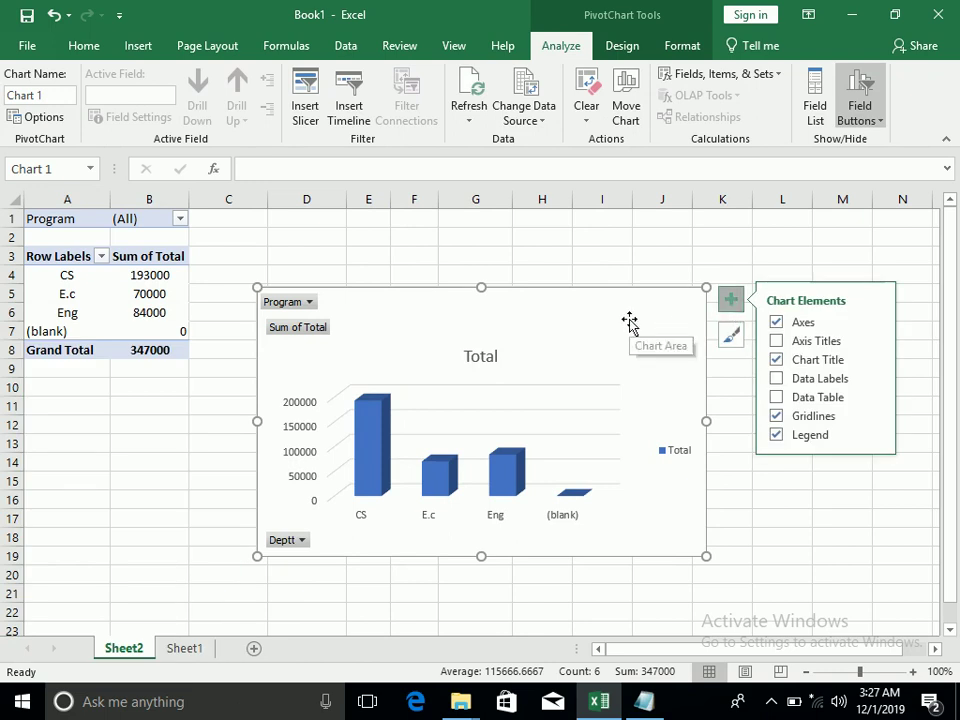
{"action": "left_click_drag", "start_coordinate": [630, 322], "coordinate": [629, 294]}
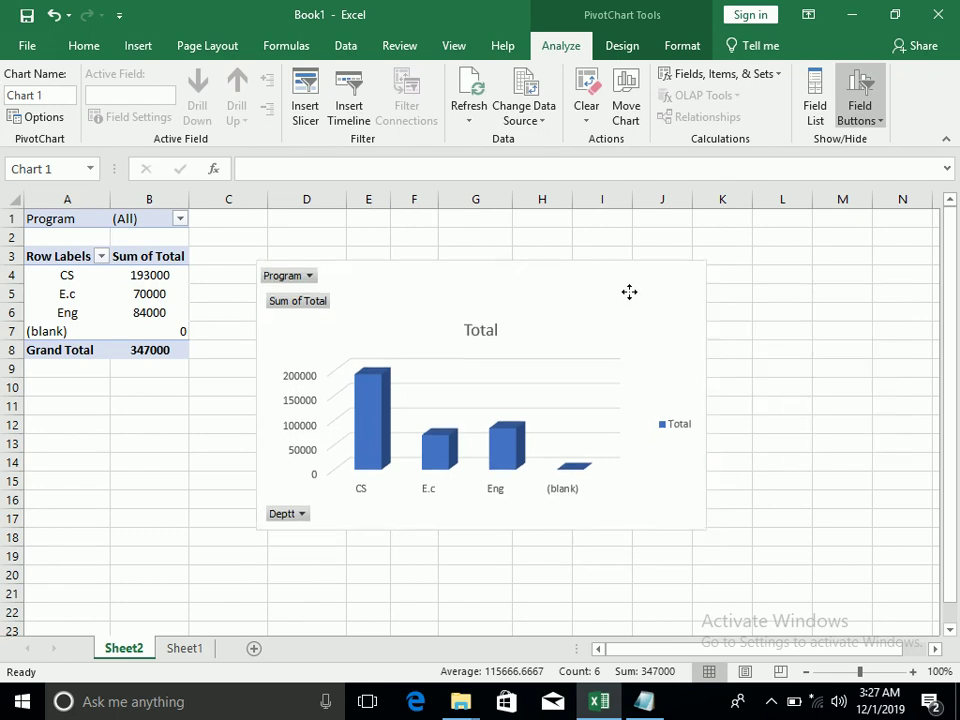
{"action": "left_click", "coordinate": [622, 48]}
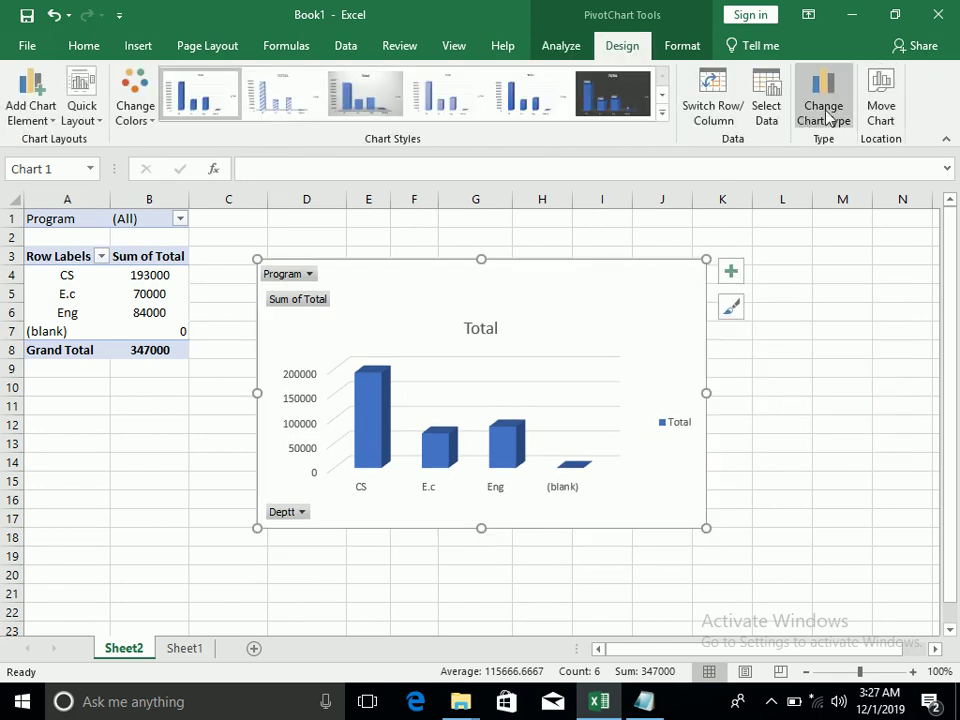
{"action": "left_click", "coordinate": [767, 110]}
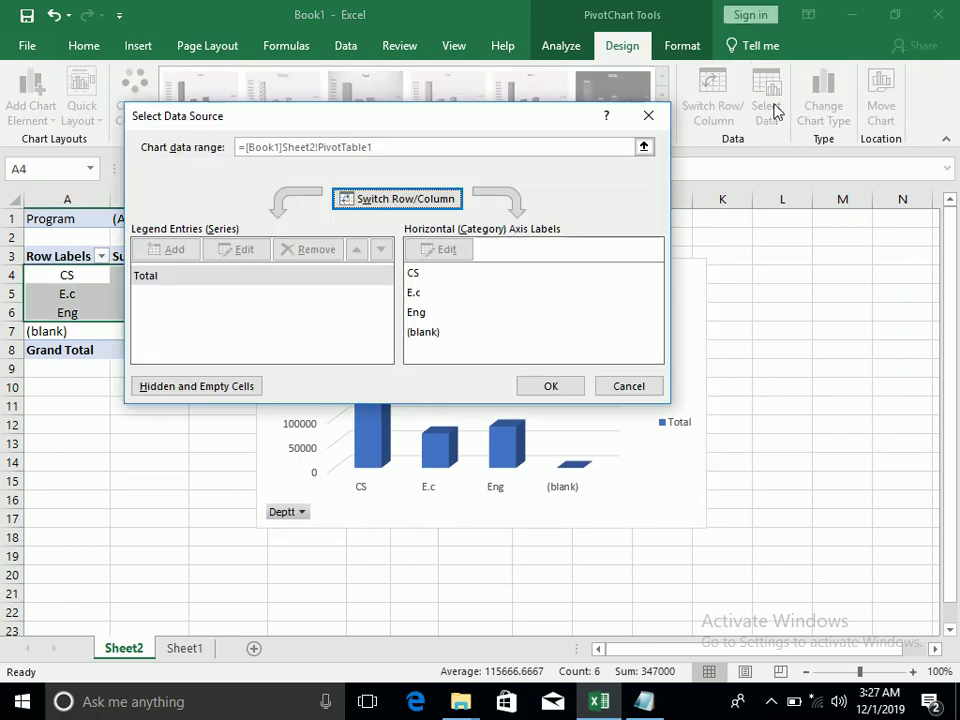
{"action": "left_click", "coordinate": [414, 339]}
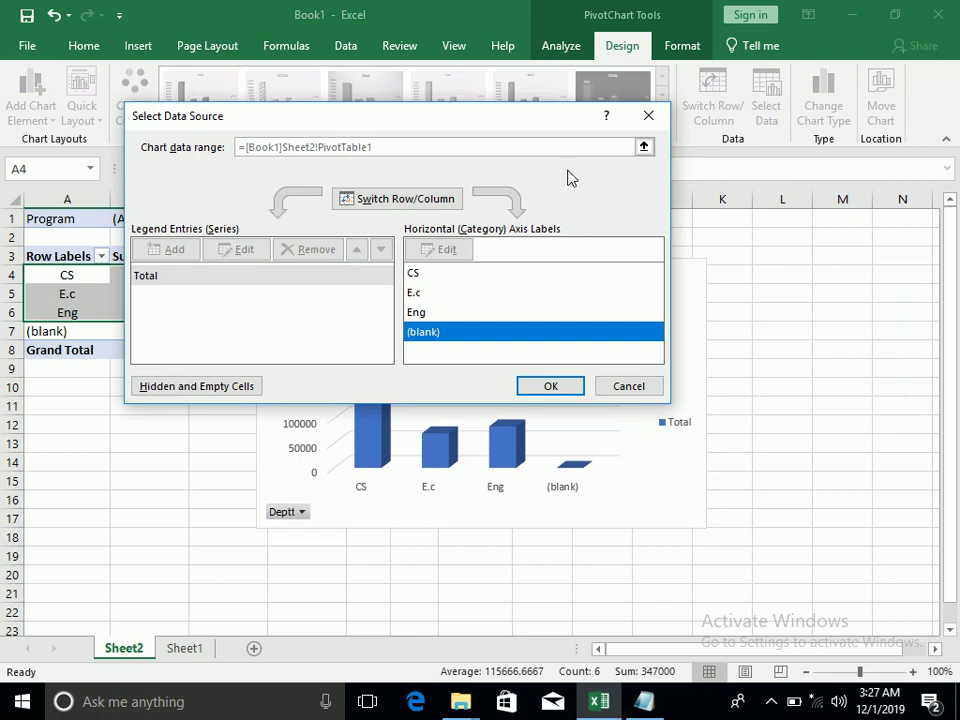
{"action": "left_click", "coordinate": [648, 115]}
{"action": "left_click", "coordinate": [688, 107]}
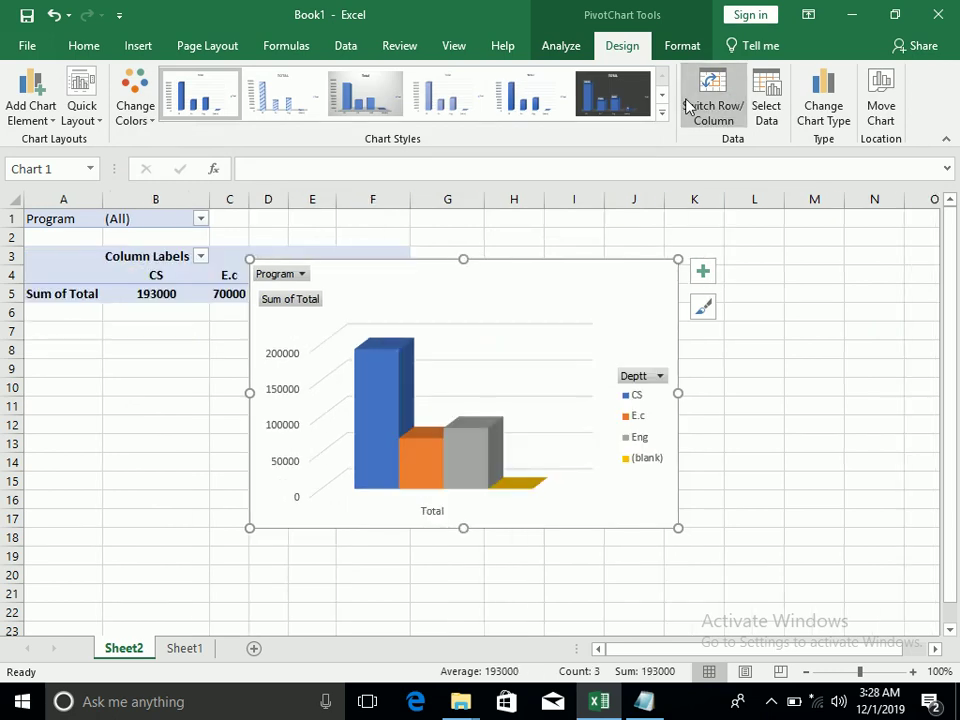
{"action": "left_click", "coordinate": [688, 107]}
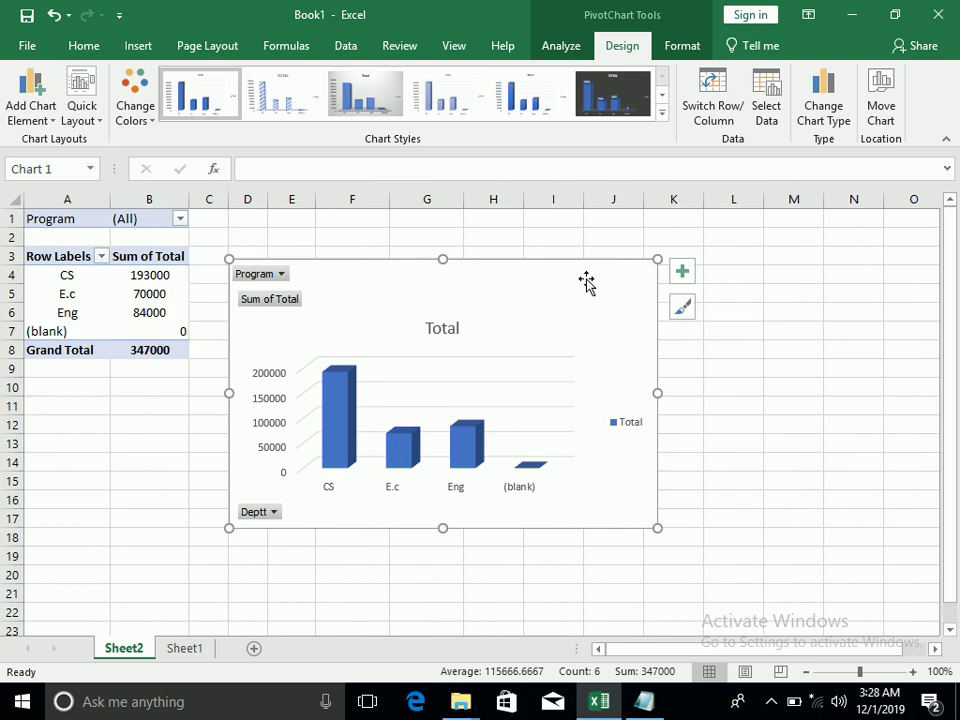
{"action": "left_click", "coordinate": [880, 110]}
- Move the chart to a new chart sheet named Graph
{"action": "left_click", "coordinate": [272, 204]}
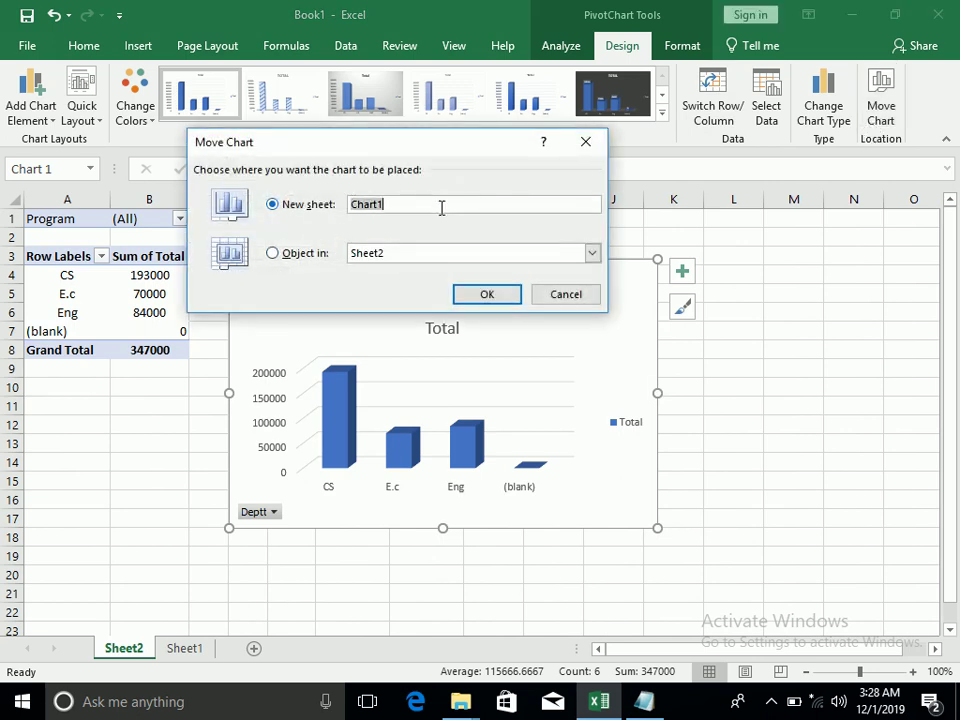
{"action": "type", "text": "gRA"}
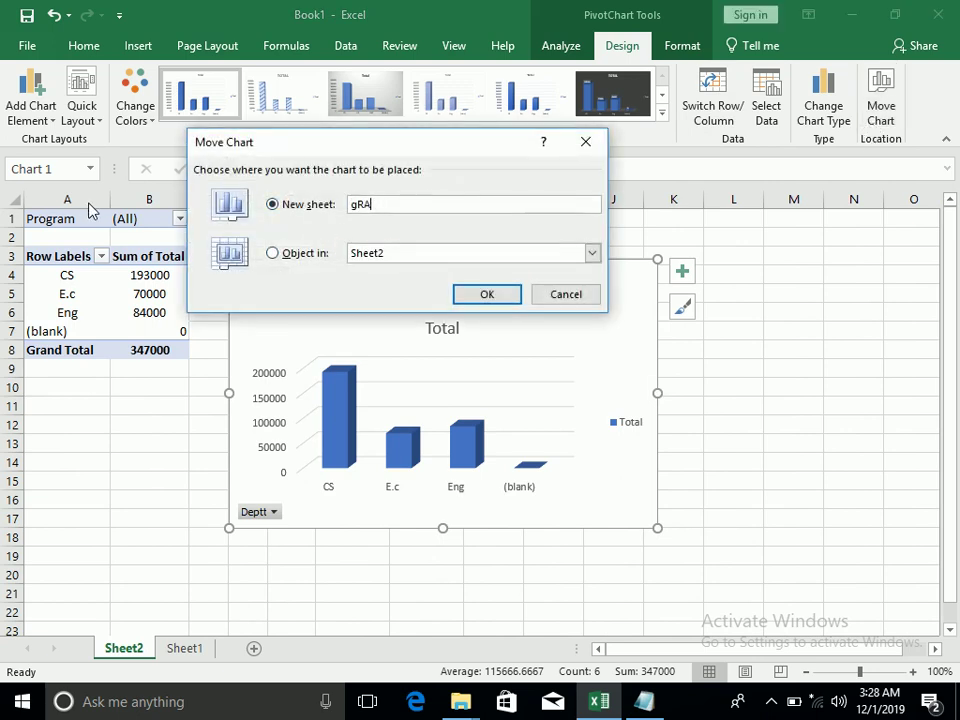
{"action": "key", "text": "BackSpace"}
{"action": "type", "text": "Graph"}
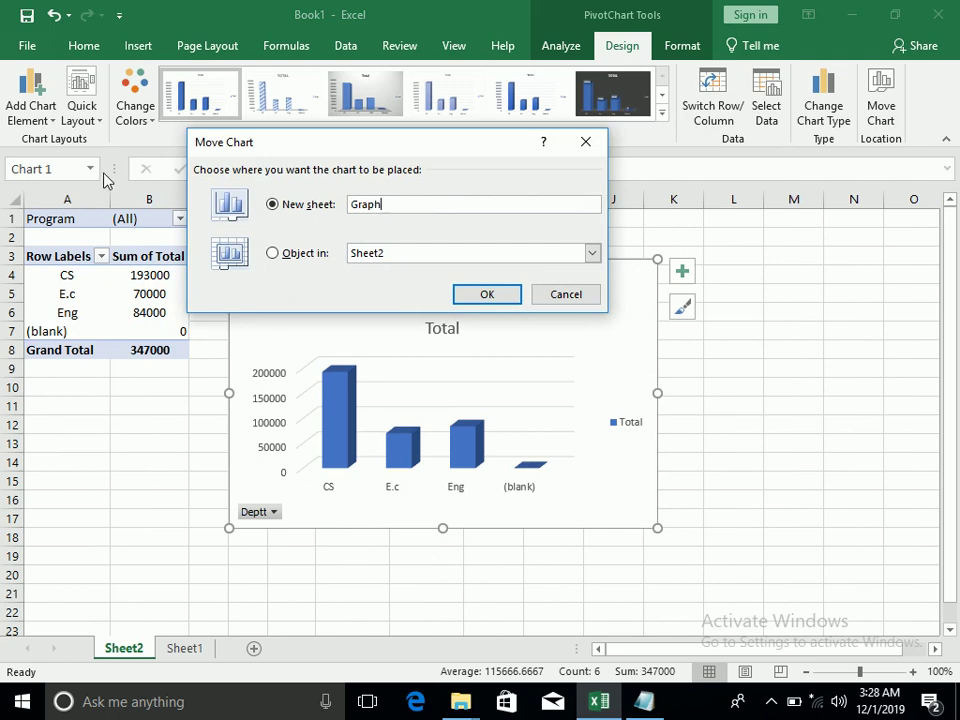
{"action": "key", "text": "Return"}
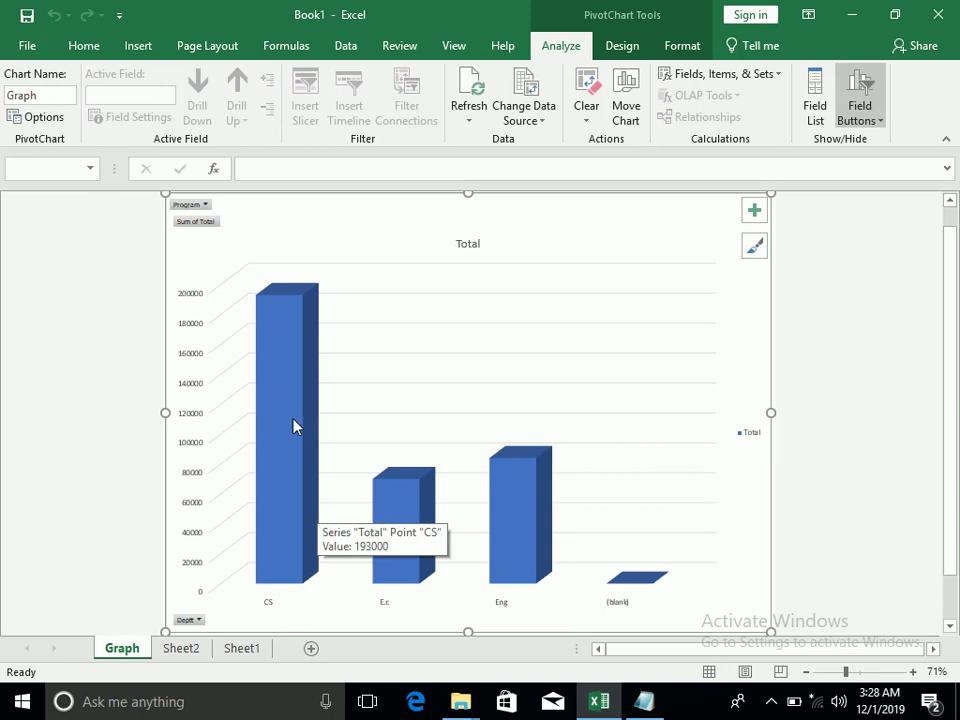
- Apply the dark chart style, an orange colour palette, and a Quick Layout with axis title and data table
{"action": "left_click", "coordinate": [622, 42]}
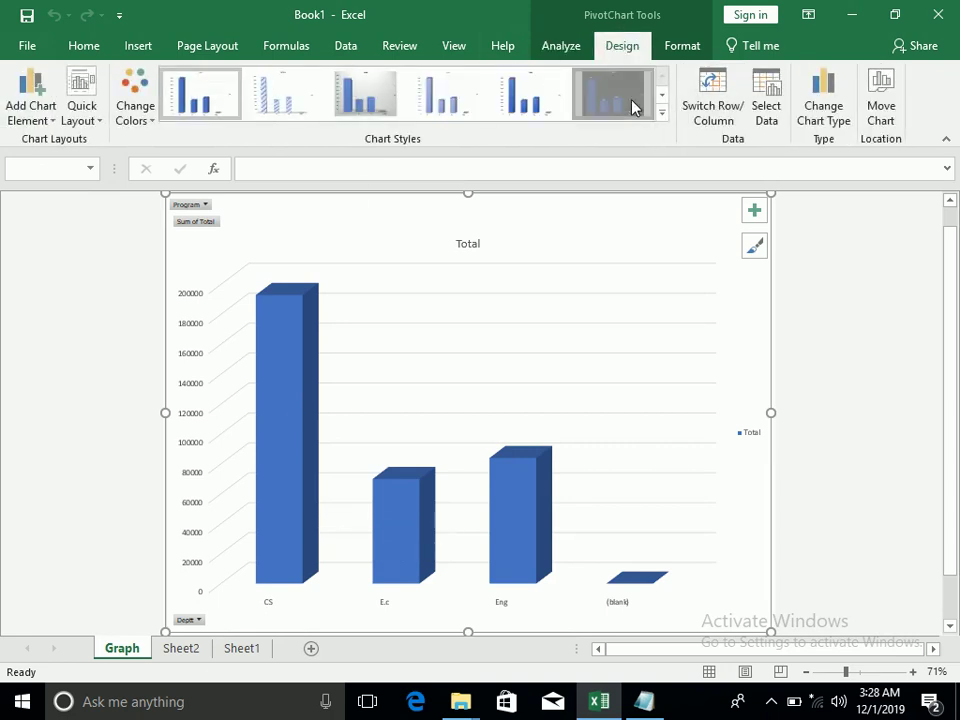
{"action": "left_click", "coordinate": [634, 107]}
{"action": "left_click", "coordinate": [148, 104]}
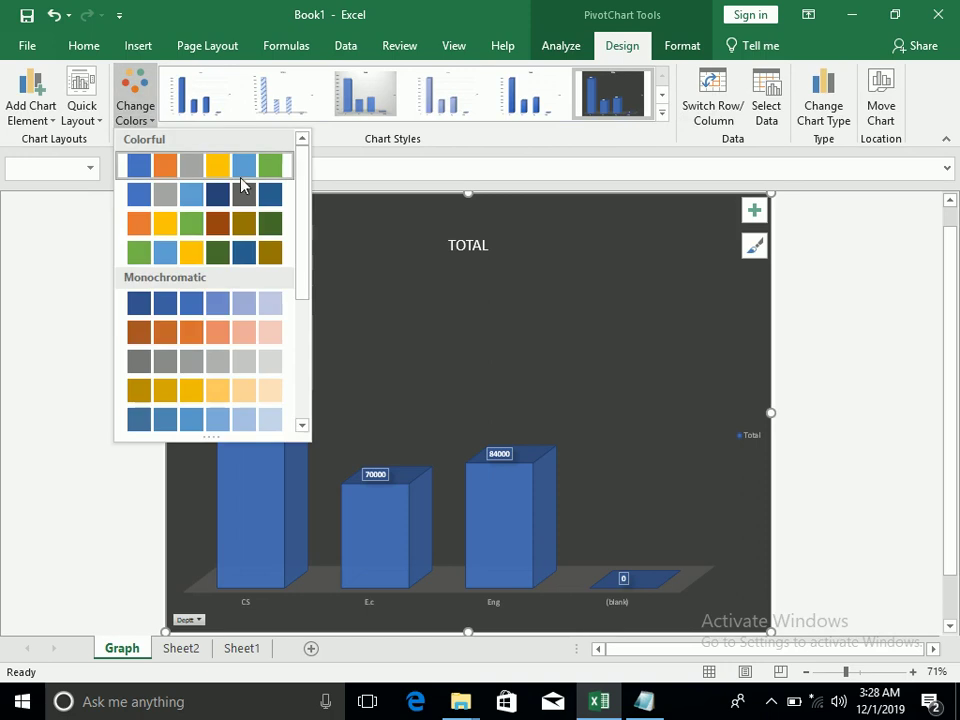
{"action": "left_click", "coordinate": [230, 232]}
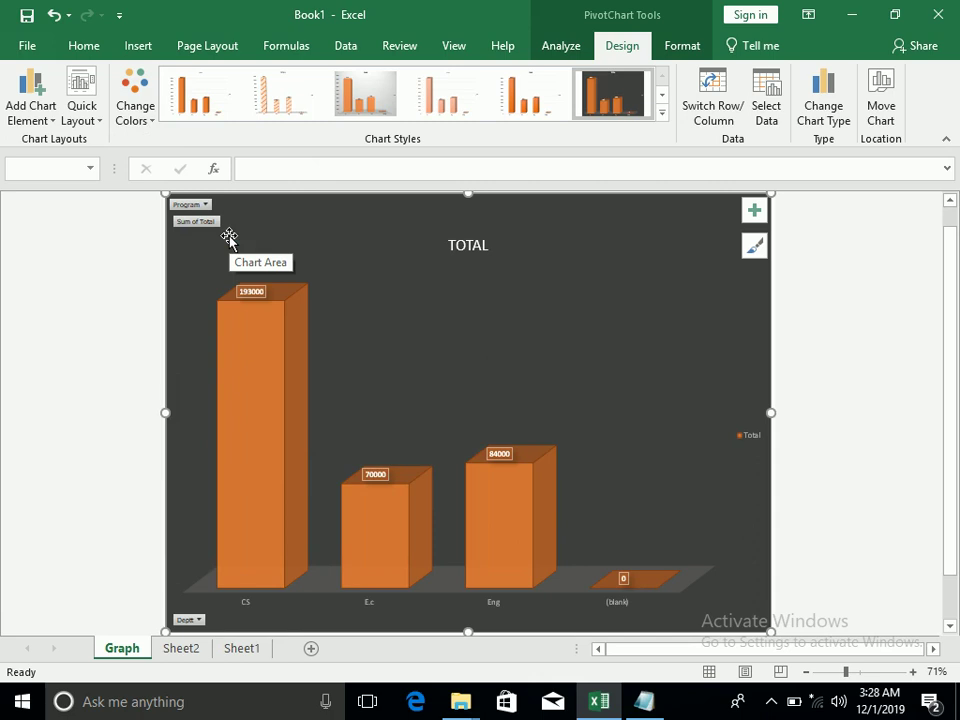
{"action": "left_click", "coordinate": [93, 122]}
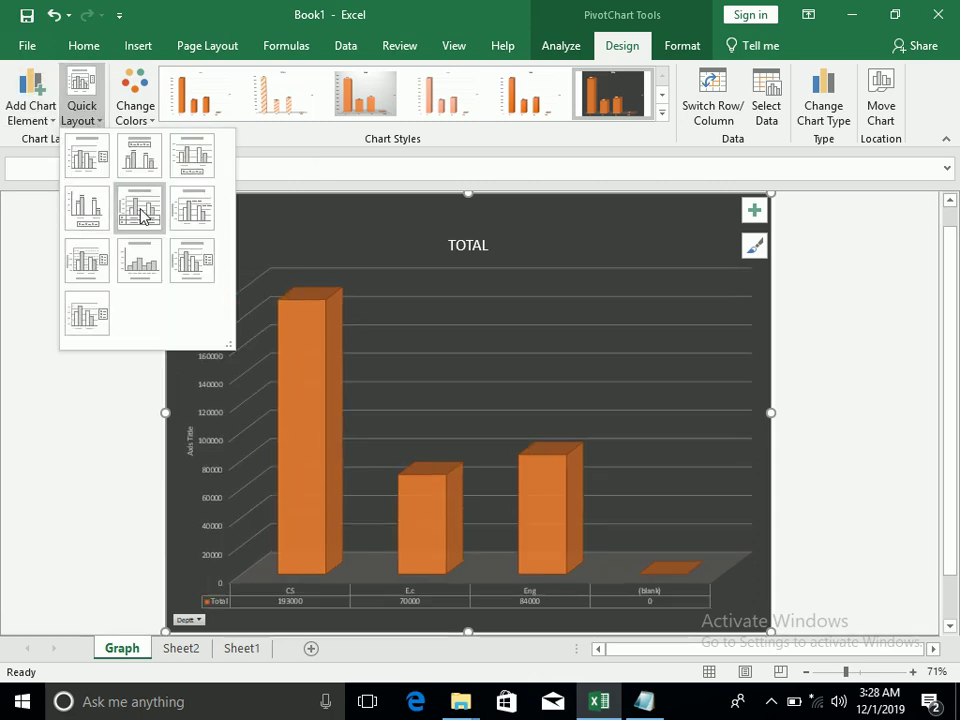
{"action": "left_click", "coordinate": [140, 215]}
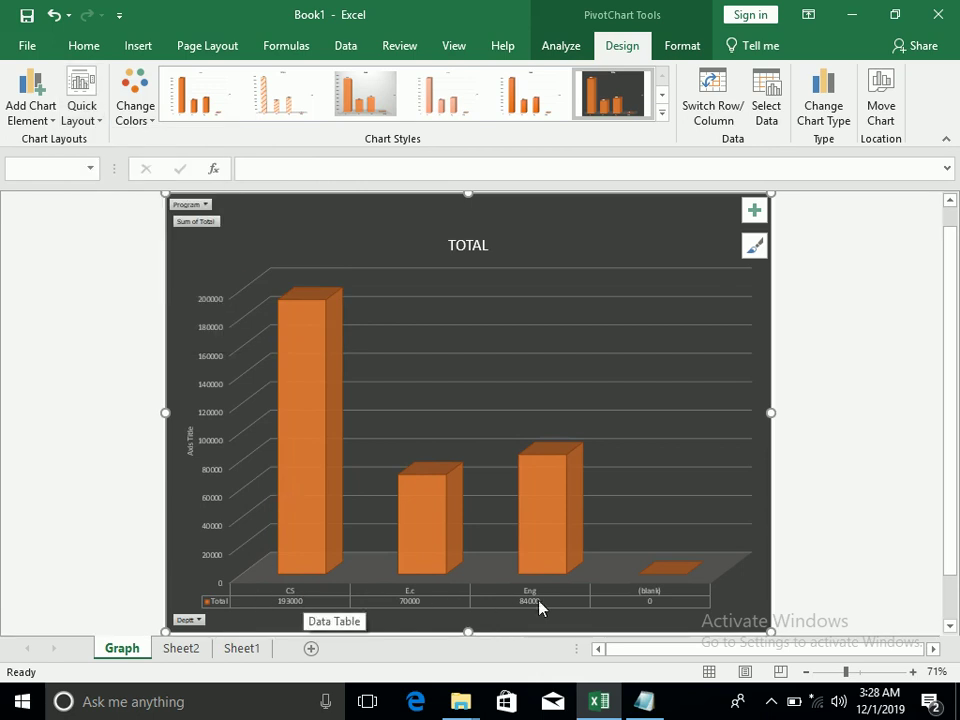
{"action": "left_click", "coordinate": [140, 560]}
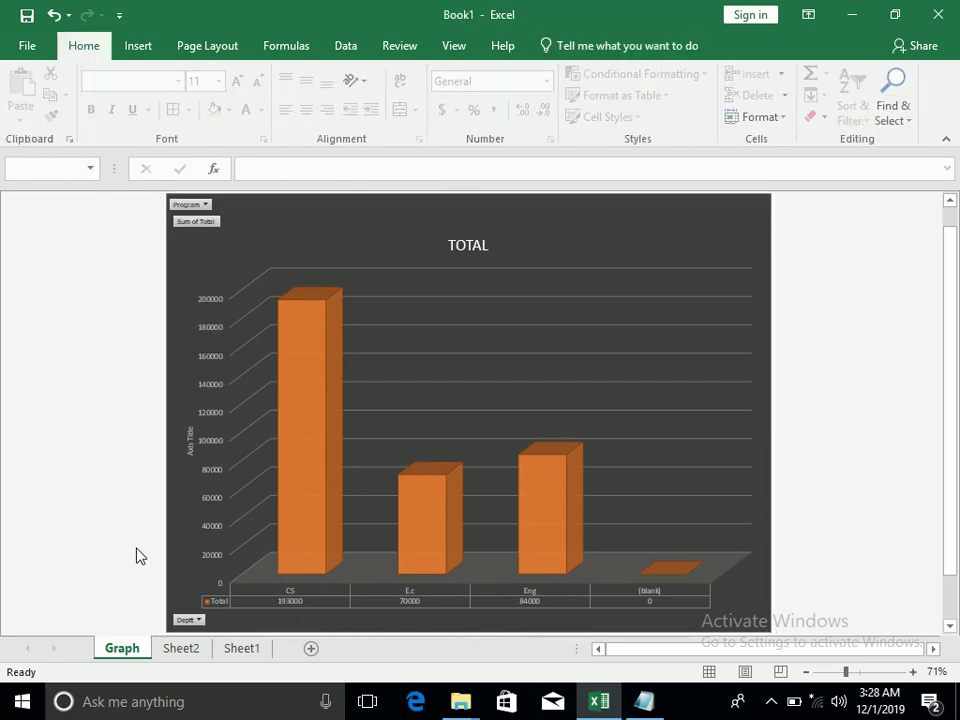
- Replace the chart title TOTAL with '2019 YEAR DEPARTMENT GRAPH'
{"action": "left_click", "coordinate": [490, 252]}
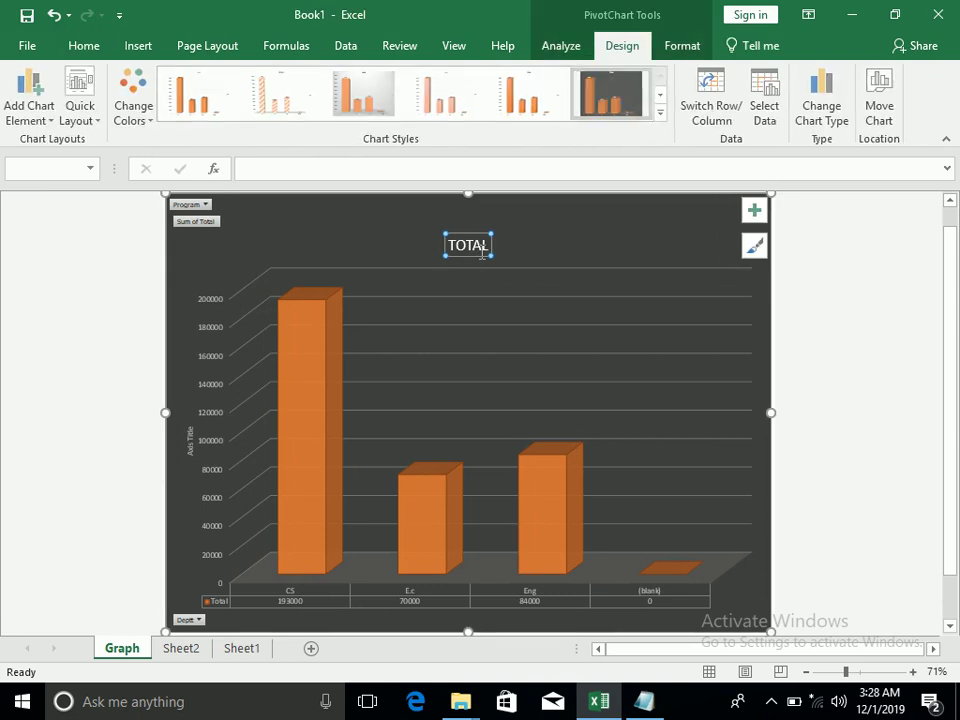
{"action": "double_click", "coordinate": [487, 245]}
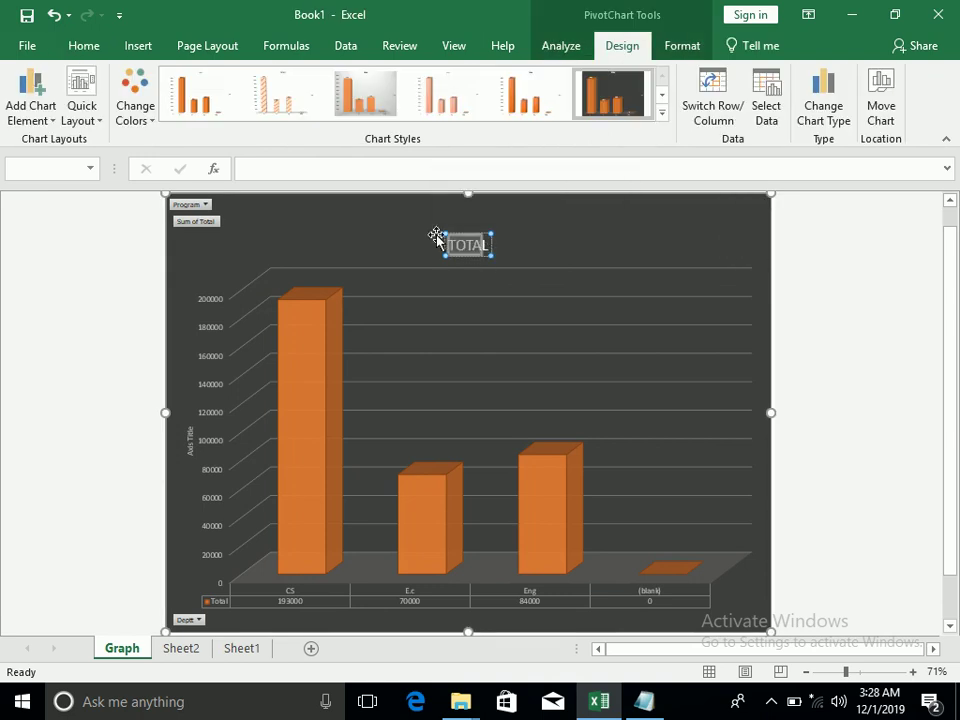
{"action": "key", "text": "Delete"}
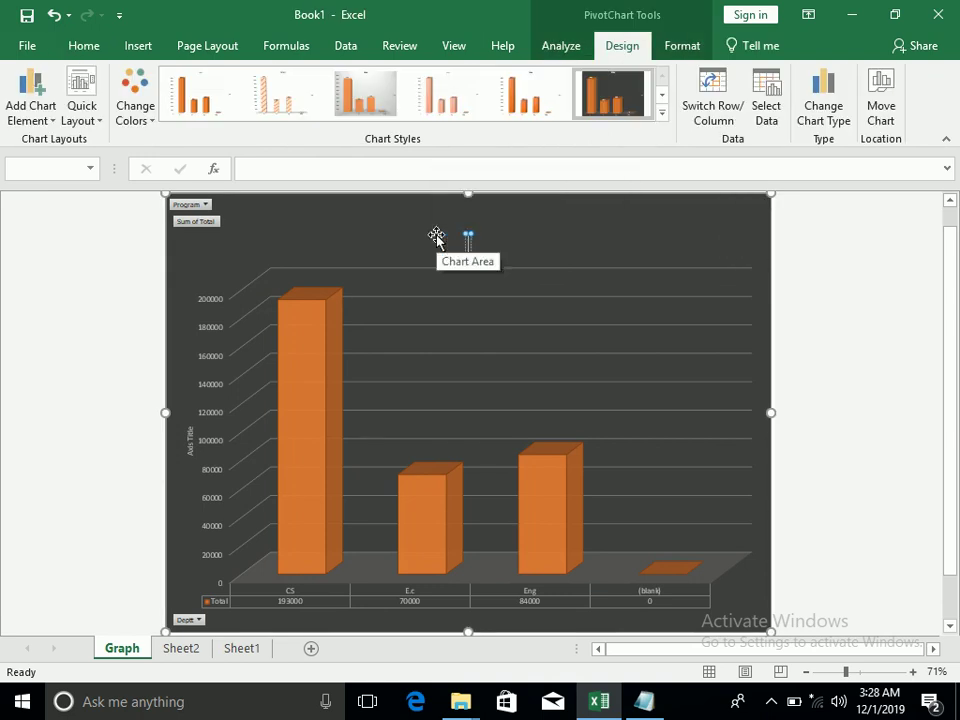
{"action": "type", "text": "2019 YEAR DEPARTMENT GRAPH"}
{"action": "left_click", "coordinate": [282, 242]}
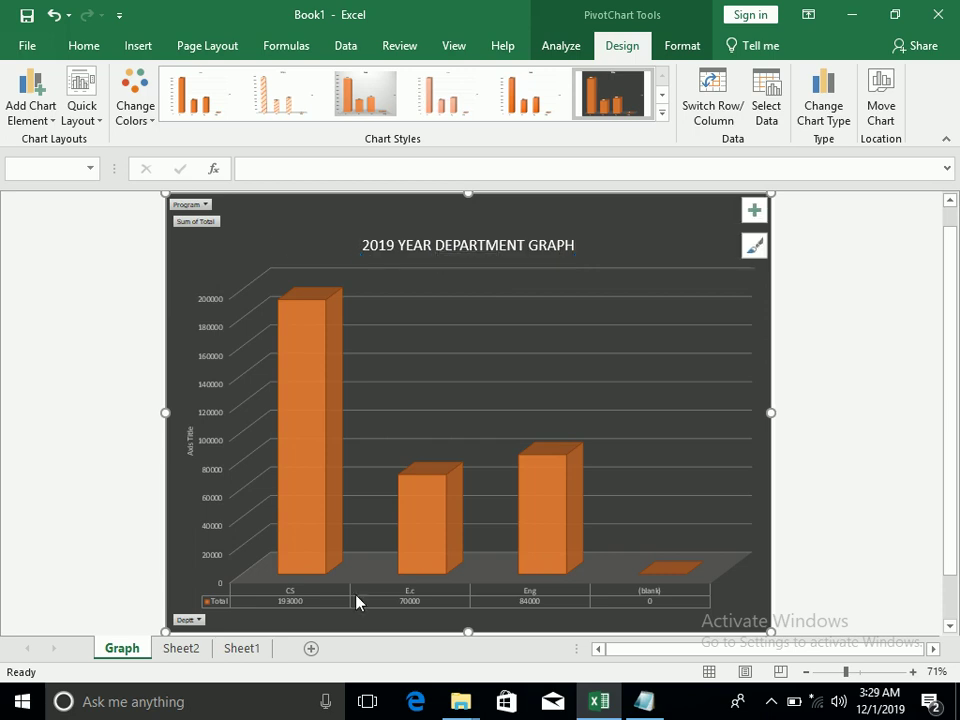
{"action": "left_click", "coordinate": [241, 646]}
{"action": "left_click", "coordinate": [212, 649]}
- Rename the Sheet1 data sheet to 'Main Entry'
{"action": "left_click", "coordinate": [238, 649]}
{"action": "right_click", "coordinate": [240, 649]}
{"action": "left_click", "coordinate": [285, 471]}
{"action": "type", "text": "Main EW"}
{"action": "key", "text": "BackSpace"}
{"action": "type", "text": "ntry"}
{"action": "key", "text": "BackSpace"}
{"action": "type", "text": "y"}
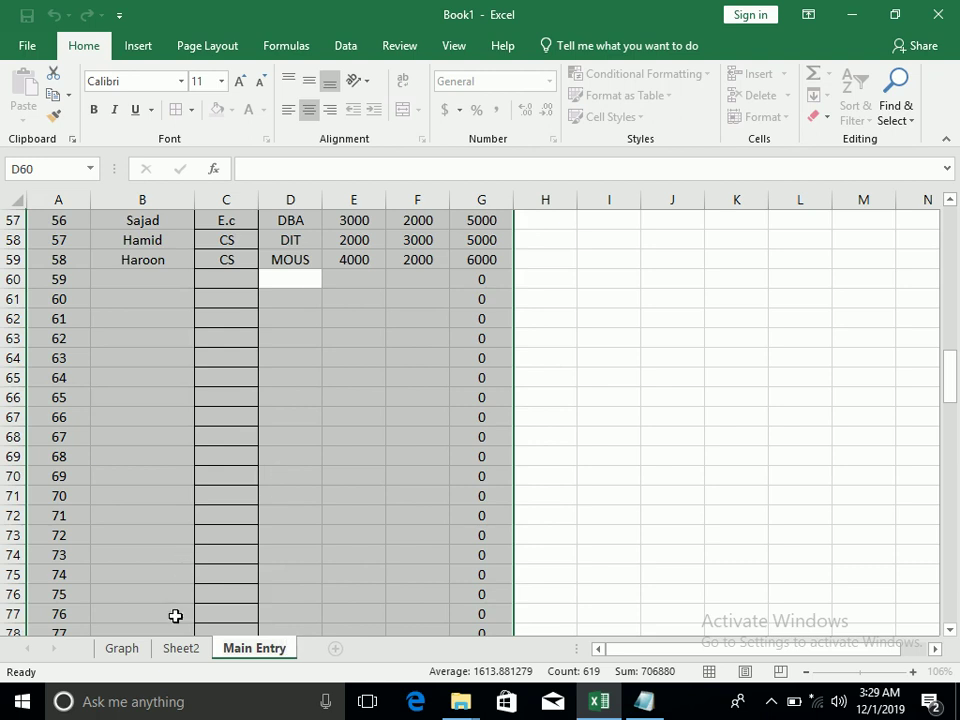
- Rename Sheet2 to 'Summery' and the chart sheet to 'GRAPH', then preview printing with Ctrl+P
{"action": "left_click", "coordinate": [180, 649]}
{"action": "right_click", "coordinate": [180, 649]}
{"action": "left_click", "coordinate": [210, 482]}
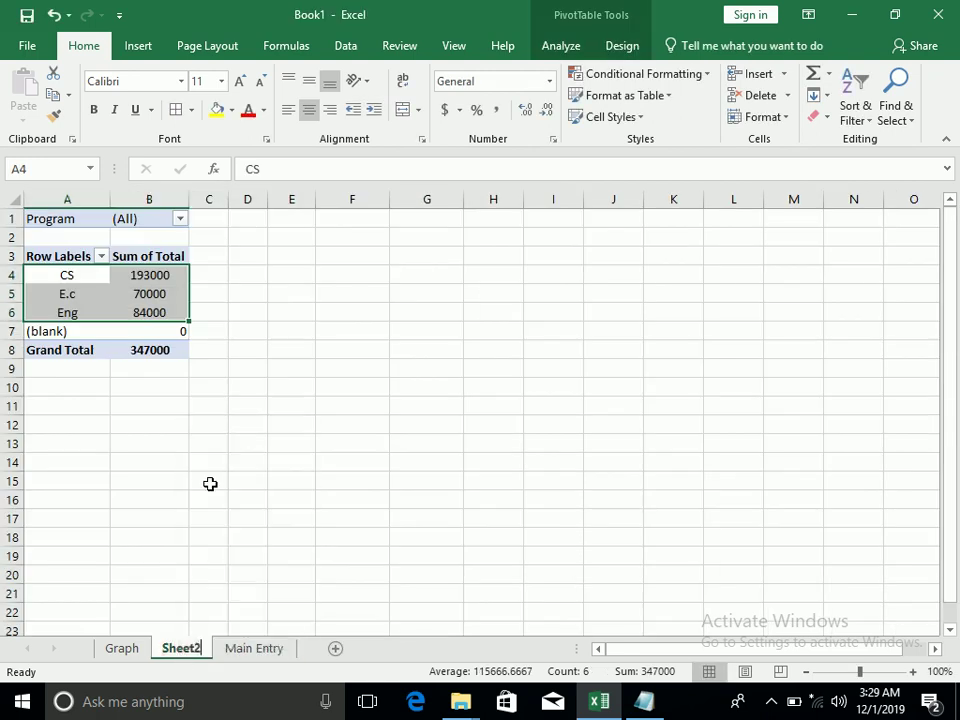
{"action": "type", "text": "Summery"}
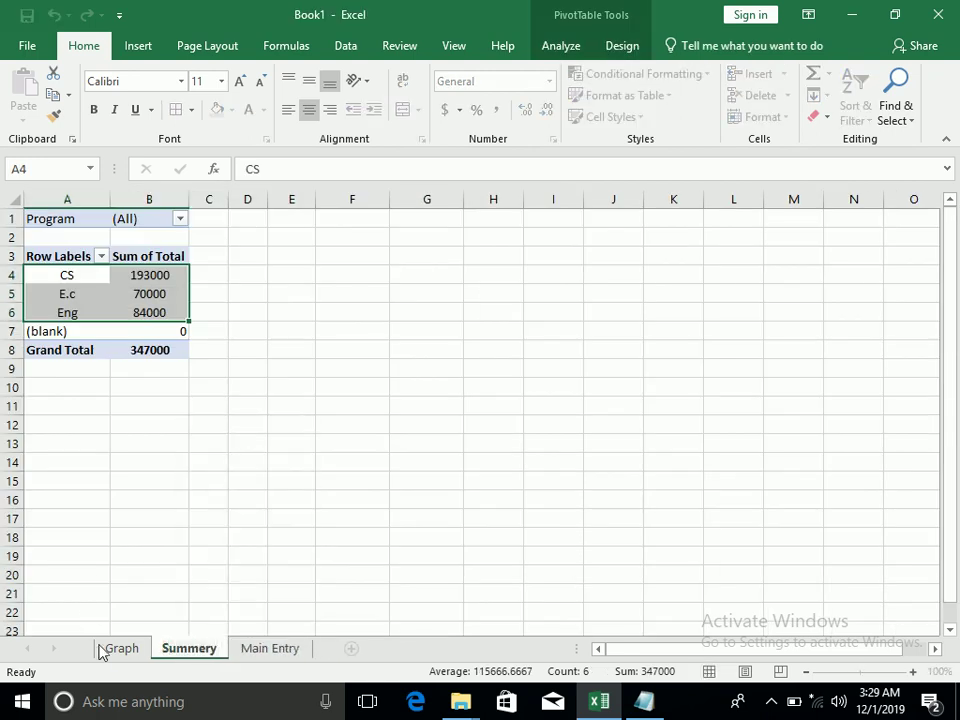
{"action": "right_click", "coordinate": [118, 651]}
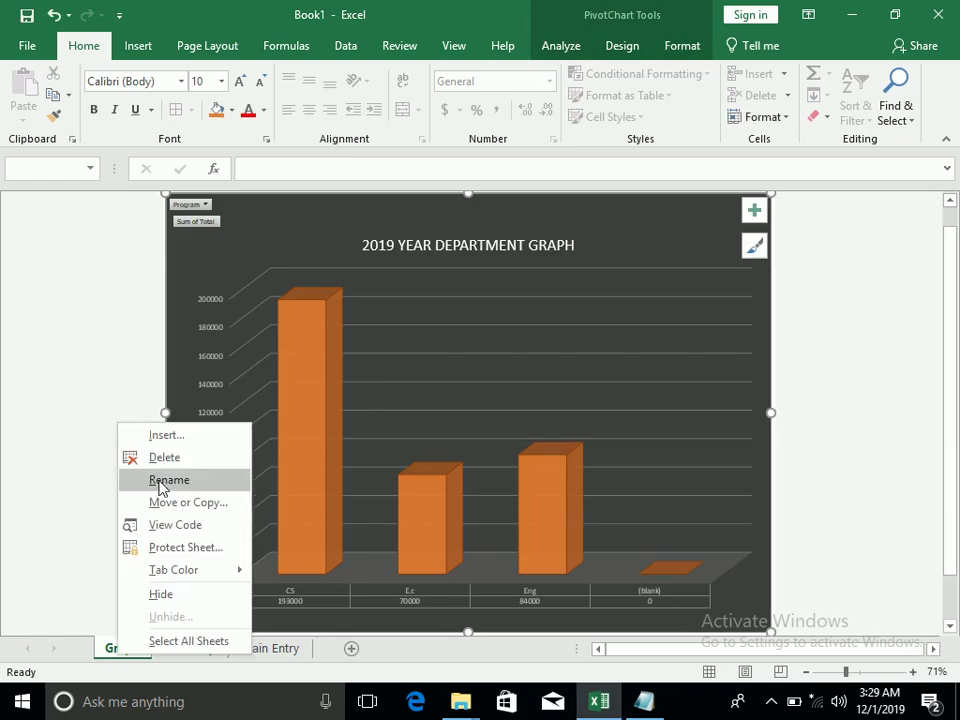
{"action": "left_click", "coordinate": [155, 484]}
{"action": "type", "text": "gra"}
{"action": "key", "text": "BackSpace"}
{"action": "key", "text": "BackSpace"}
{"action": "key", "text": "BackSpace"}
{"action": "type", "text": "GRAPH"}
{"action": "key", "text": "Return"}
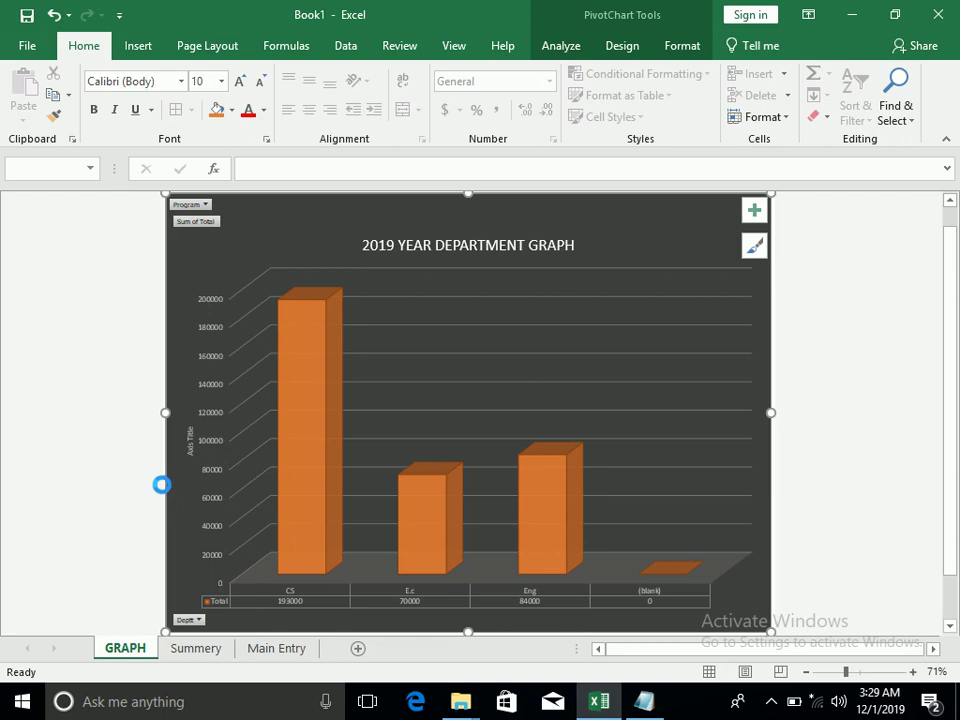
{"action": "key", "text": "ctrl+p"}
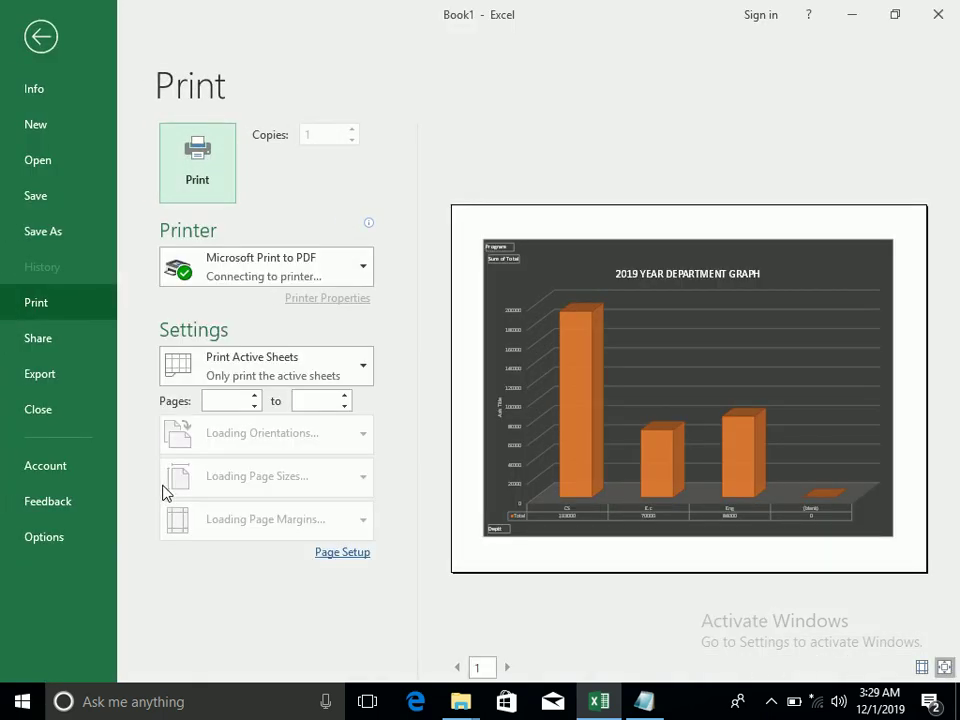
- Check the one-page landscape Letter print preview of the chart, then close it to return to GRAPH
{"action": "left_click", "coordinate": [770, 699]}
{"action": "left_click", "coordinate": [767, 660]}
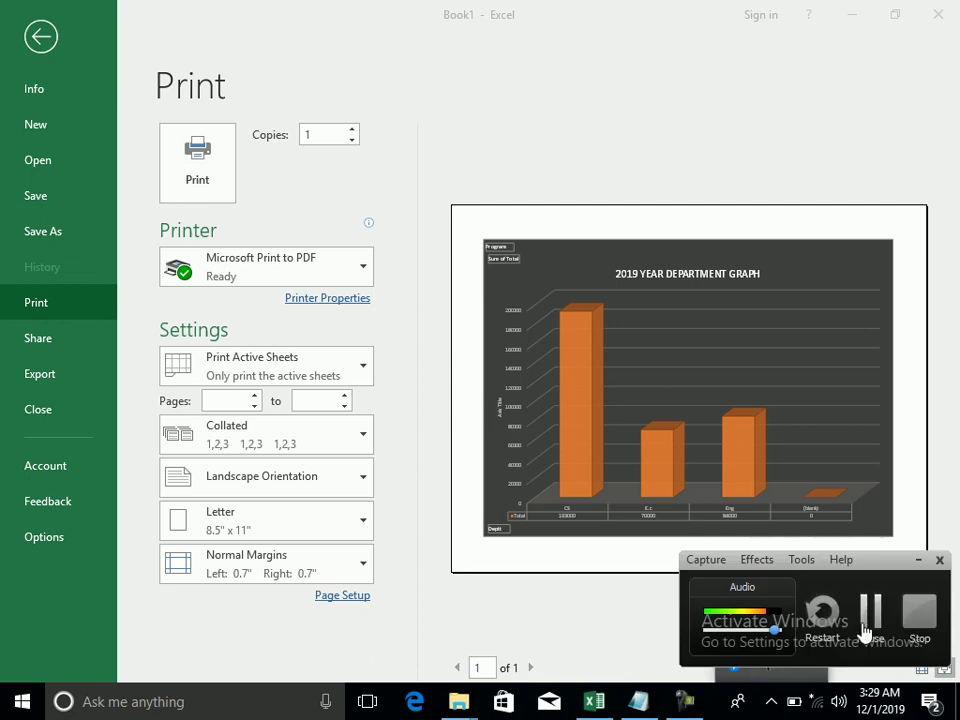
{"action": "left_click", "coordinate": [866, 633]}
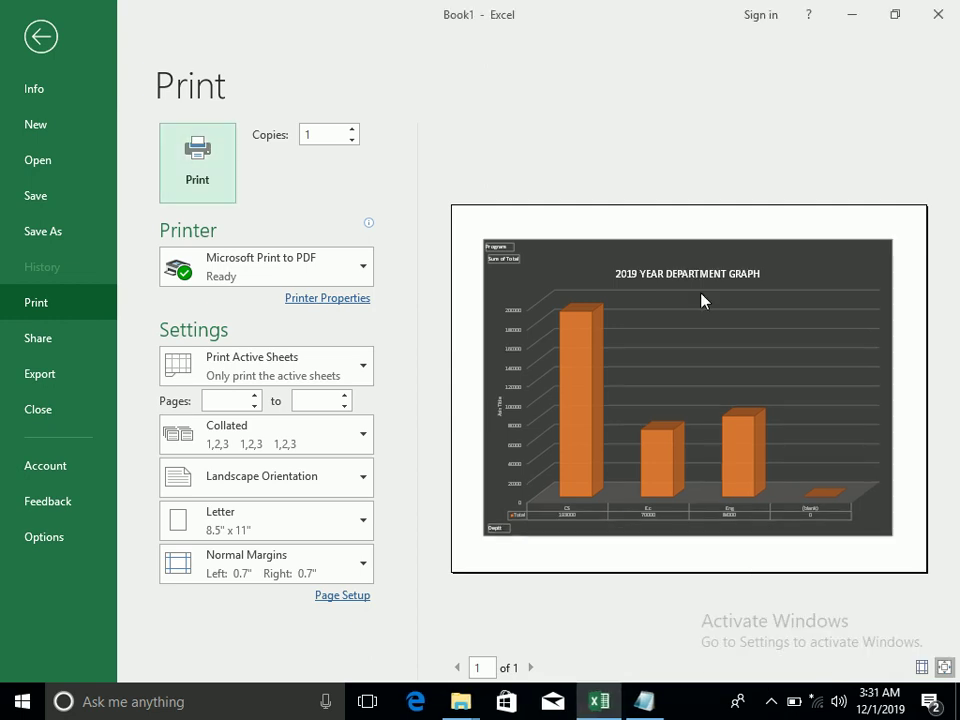
{"action": "left_click", "coordinate": [41, 37]}
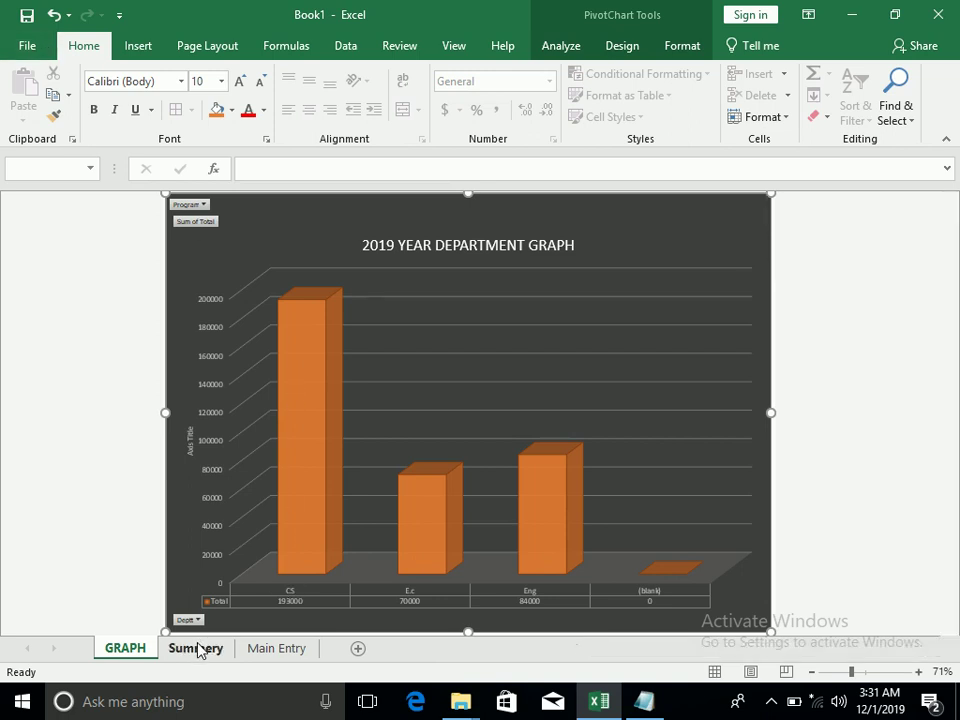
- Filter the Summery pivot's Program field to exclude (blank), then confirm GRAPH plots only CS, E.c and Eng
{"action": "left_click", "coordinate": [196, 648]}
{"action": "left_click", "coordinate": [100, 192]}
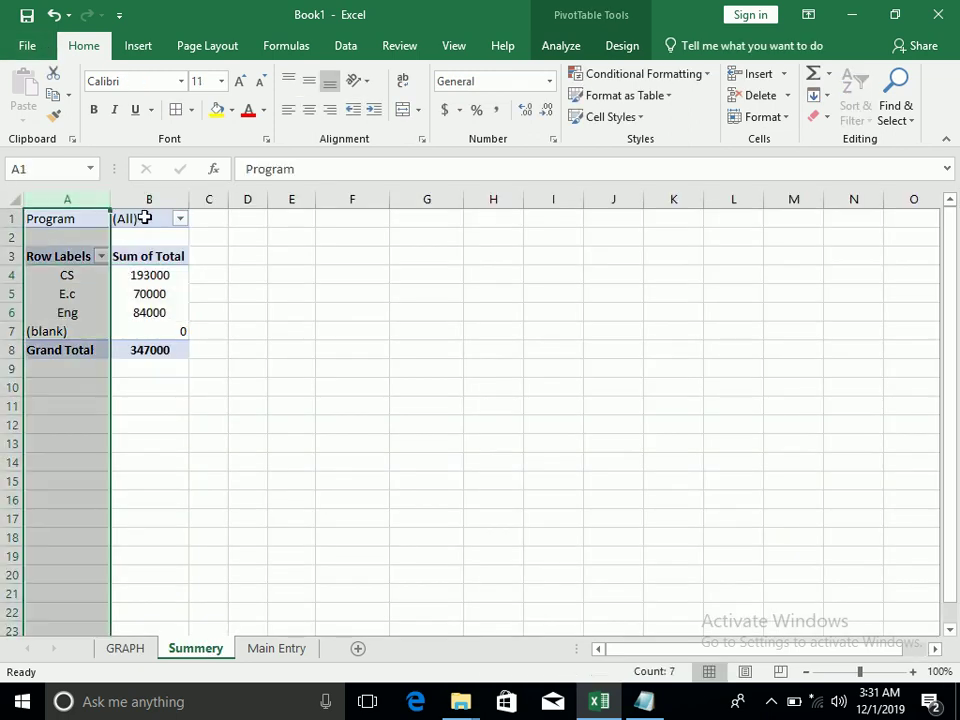
{"action": "left_click", "coordinate": [155, 218]}
{"action": "left_click", "coordinate": [180, 219]}
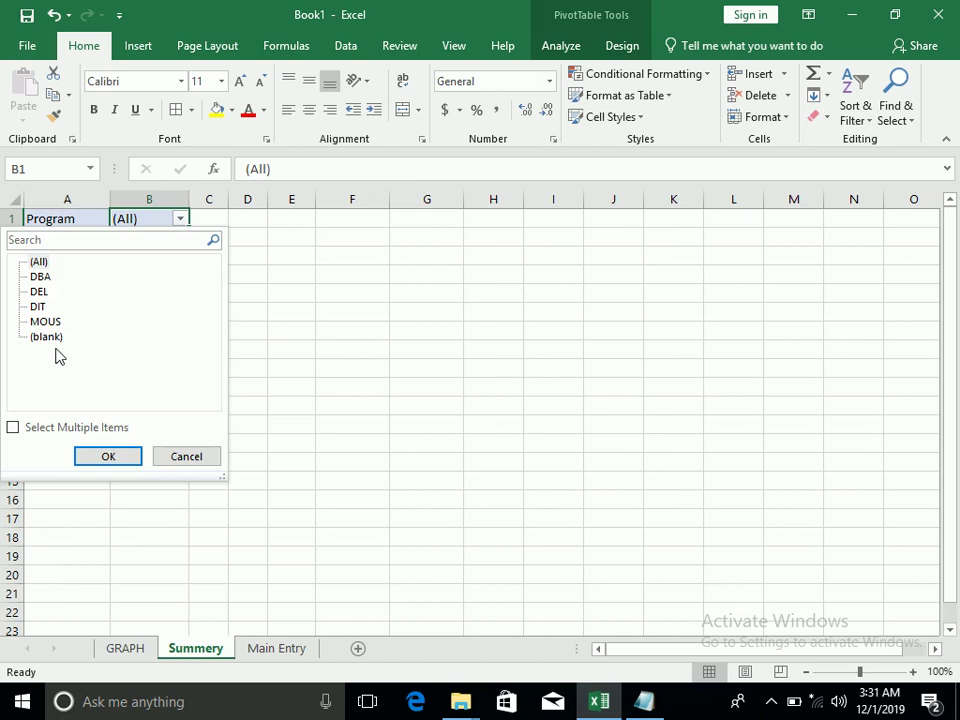
{"action": "left_click", "coordinate": [13, 428]}
{"action": "left_click", "coordinate": [13, 428]}
{"action": "left_click", "coordinate": [13, 428]}
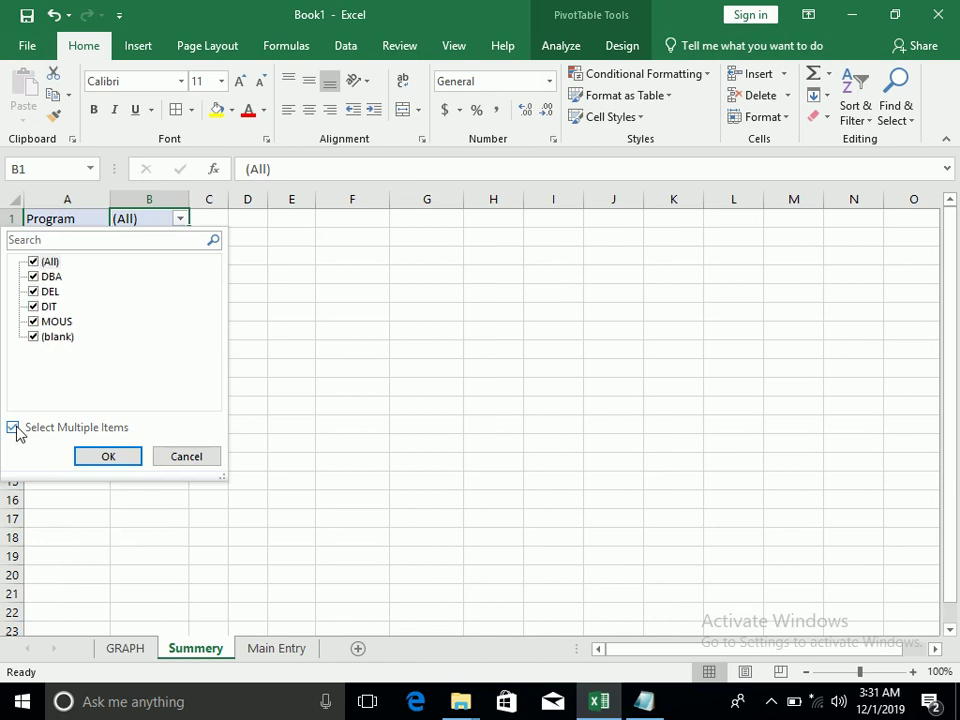
{"action": "left_click", "coordinate": [33, 337]}
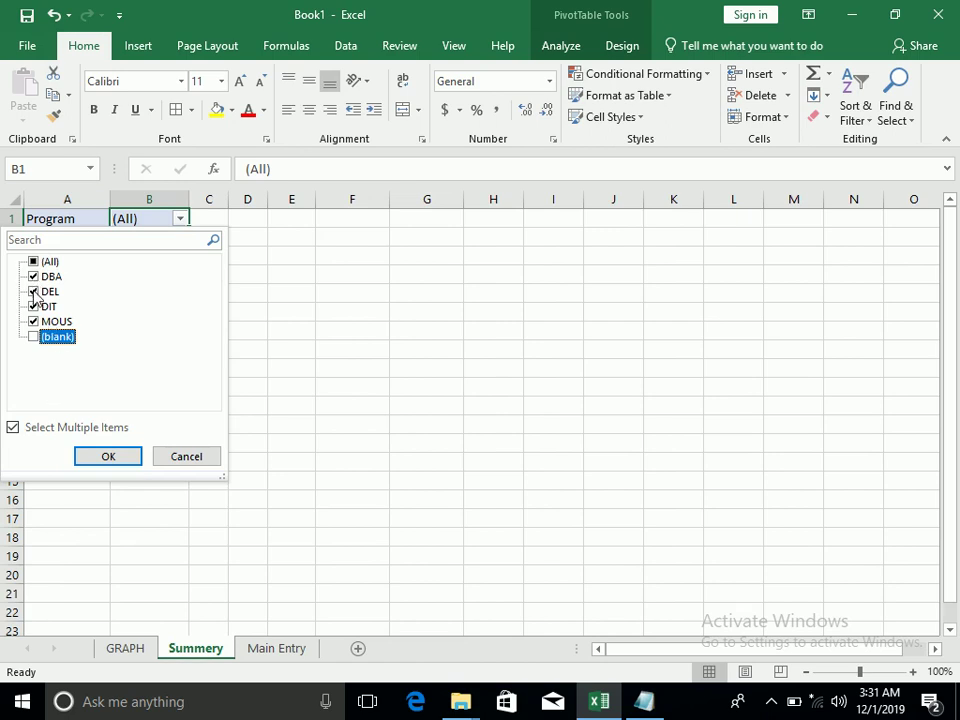
{"action": "left_click", "coordinate": [108, 457]}
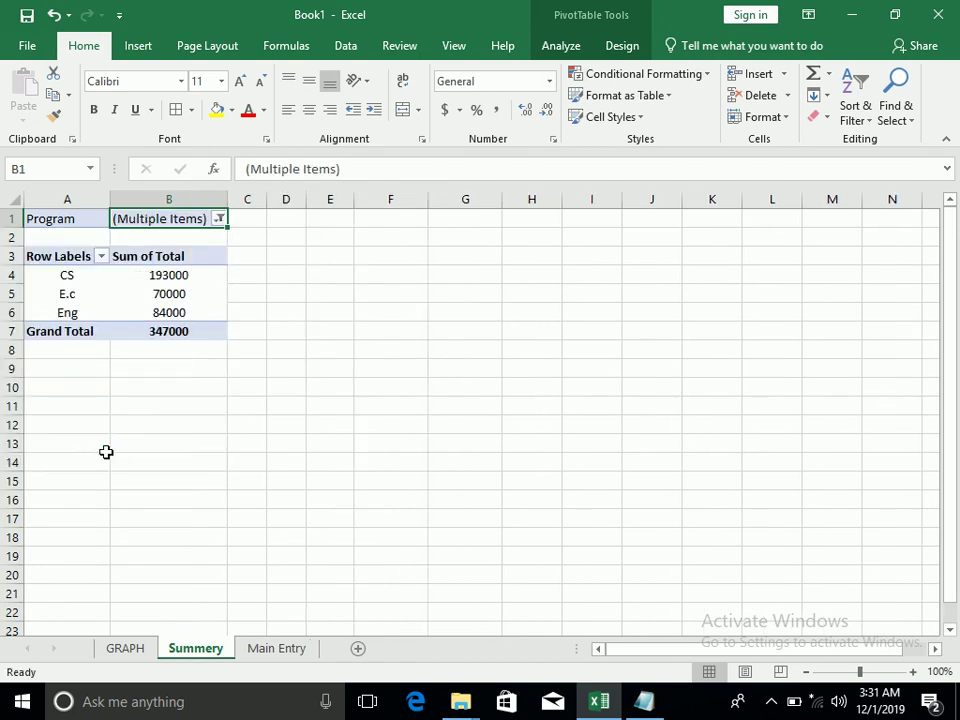
{"action": "left_click", "coordinate": [109, 660]}
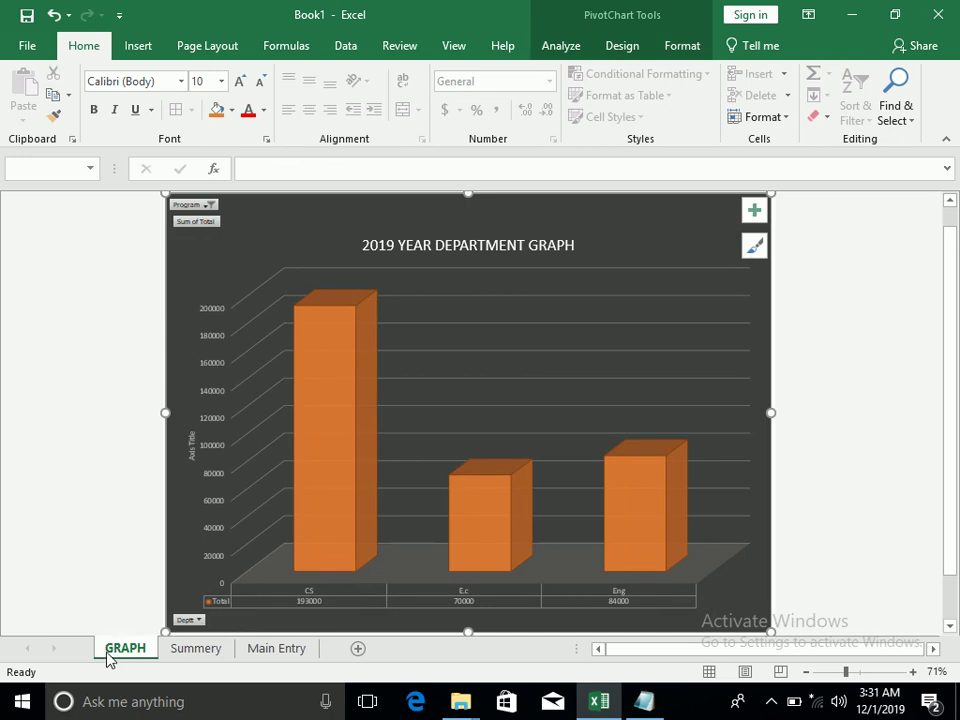
- On Main Entry, enter the student's name and department CS in row 60
{"action": "left_click", "coordinate": [272, 650]}
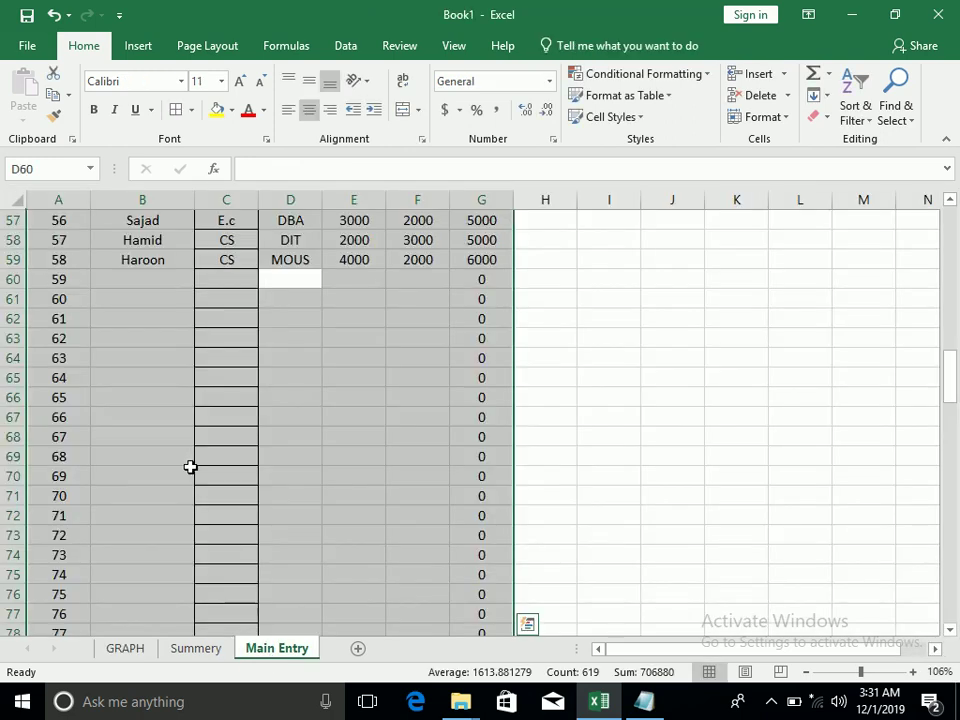
{"action": "left_click", "coordinate": [142, 281]}
{"action": "type", "text": "ml"}
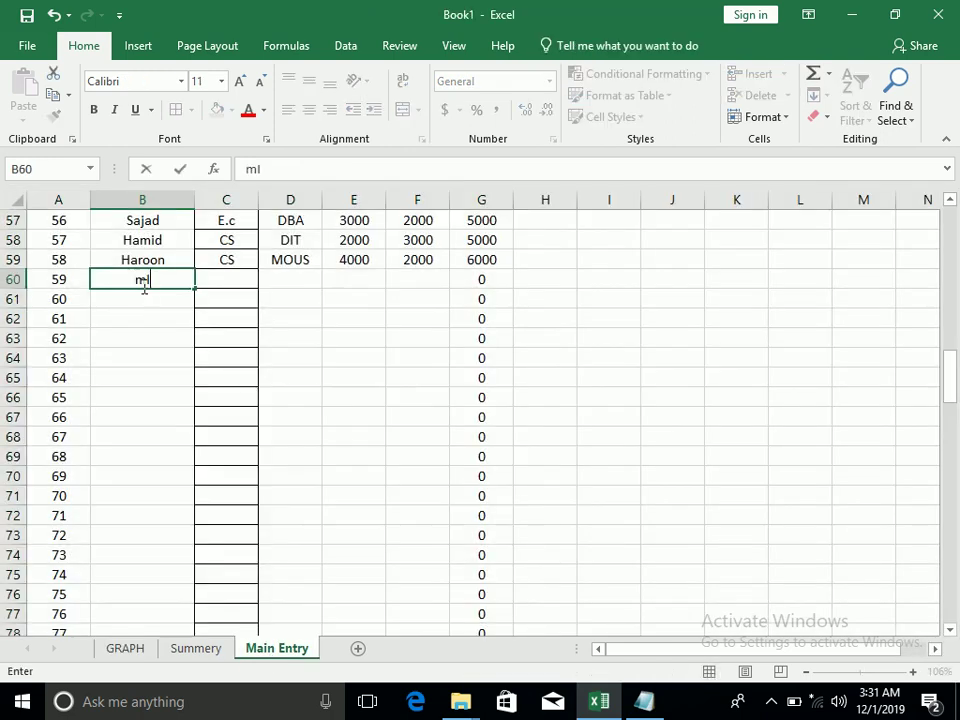
{"action": "key", "text": "BackSpace"}
{"action": "type", "text": "Mirwais"}
{"action": "key", "text": "Tab"}
{"action": "type", "text": "CS"}
{"action": "key", "text": "Tab"}
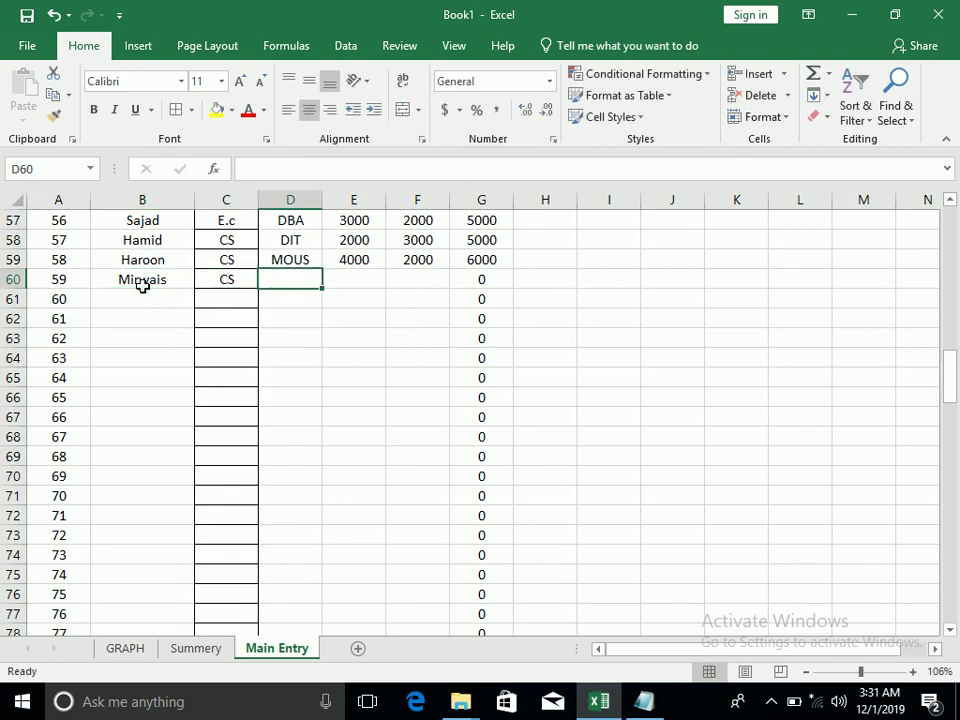
- Complete row 60 with program MOUS, fee 3000 and admission 3200, then return to GRAPH
{"action": "type", "text": "3400"}
{"action": "key", "text": "BackSpace"}
{"action": "key", "text": "BackSpace"}
{"action": "key", "text": "BackSpace"}
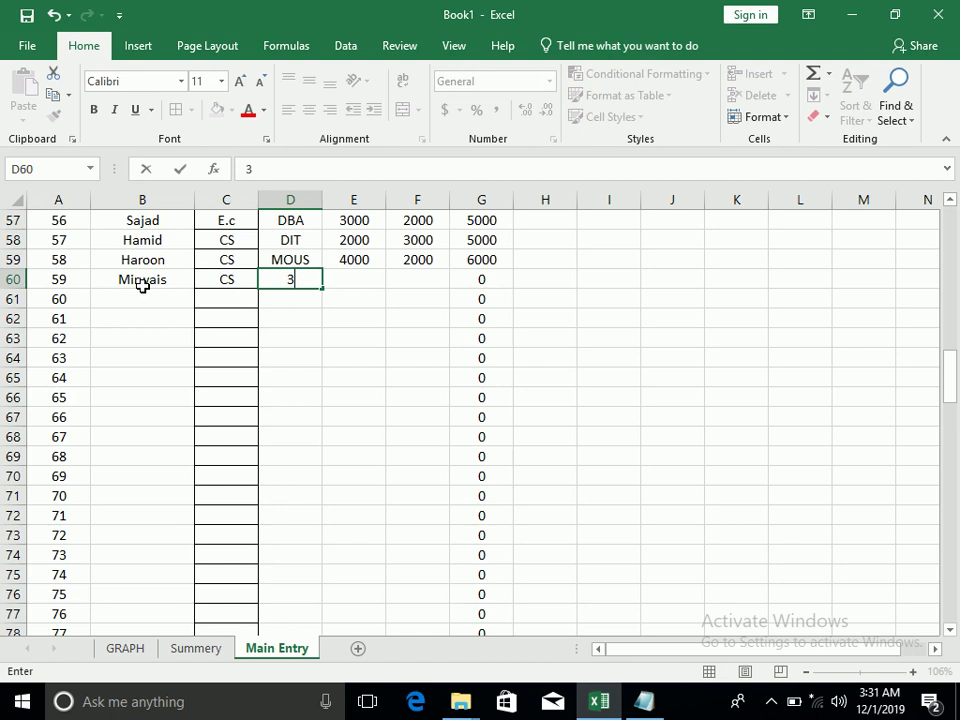
{"action": "type", "text": "M"}
{"action": "key", "text": "Tab"}
{"action": "type", "text": "300"}
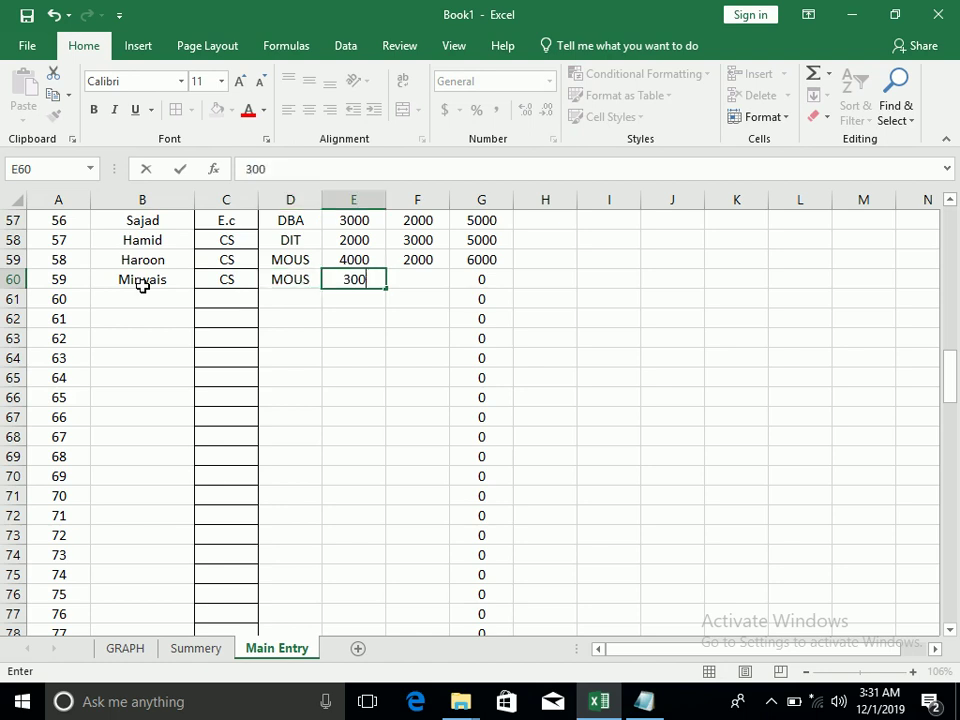
{"action": "type", "text": "0"}
{"action": "key", "text": "Tab"}
{"action": "type", "text": "3200"}
{"action": "key", "text": "Return"}
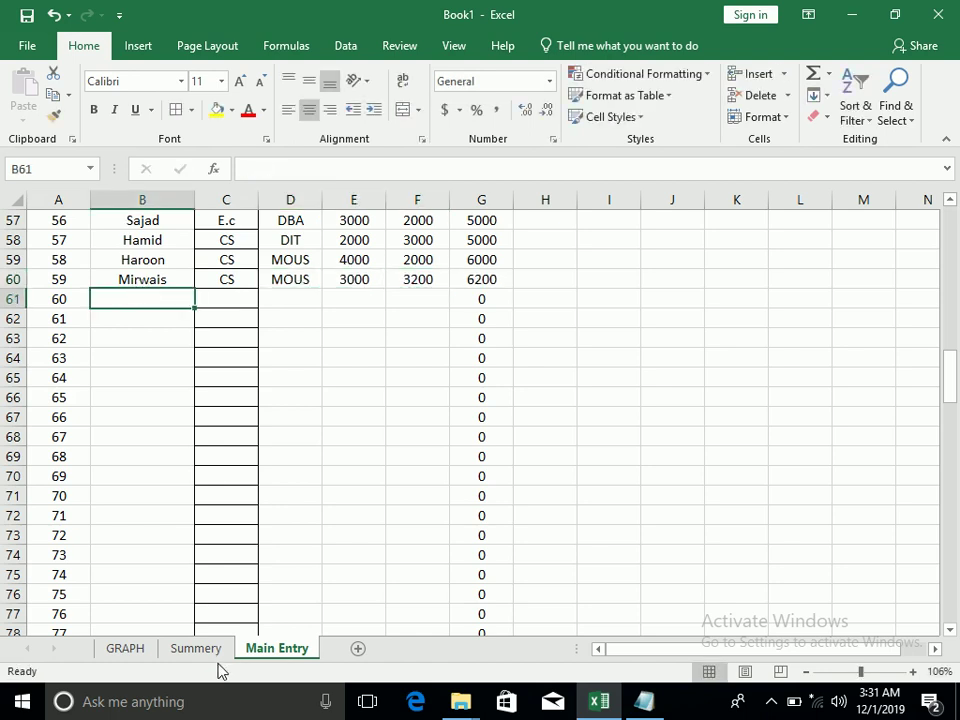
{"action": "left_click", "coordinate": [150, 651]}
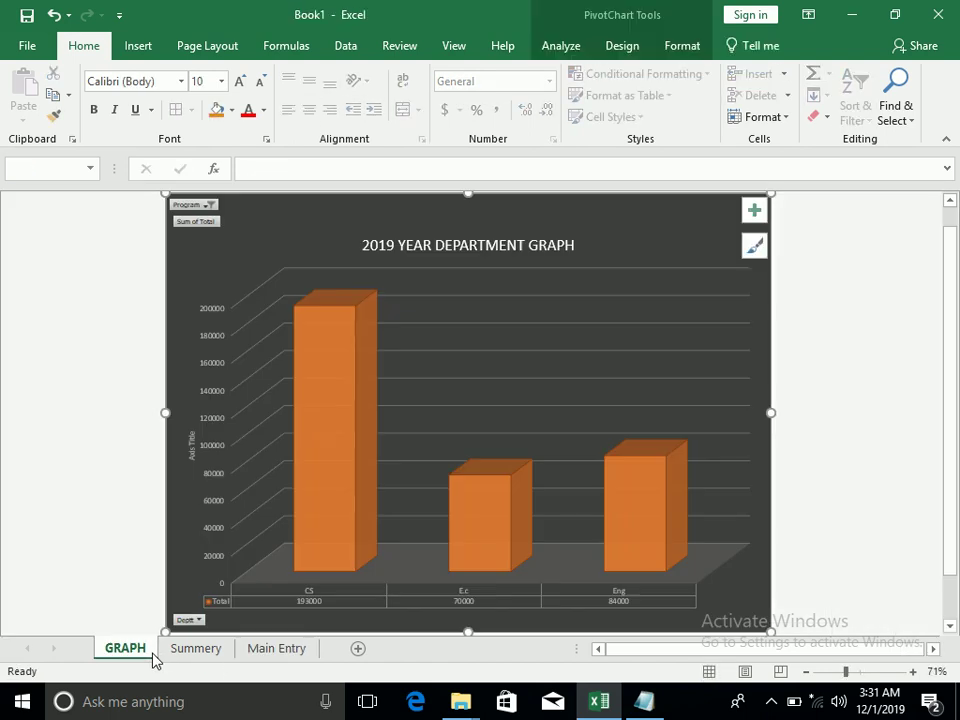
- Refresh the GRAPH pivot chart so CS shows 199200
{"action": "left_click", "coordinate": [561, 47]}
{"action": "left_click", "coordinate": [474, 92]}
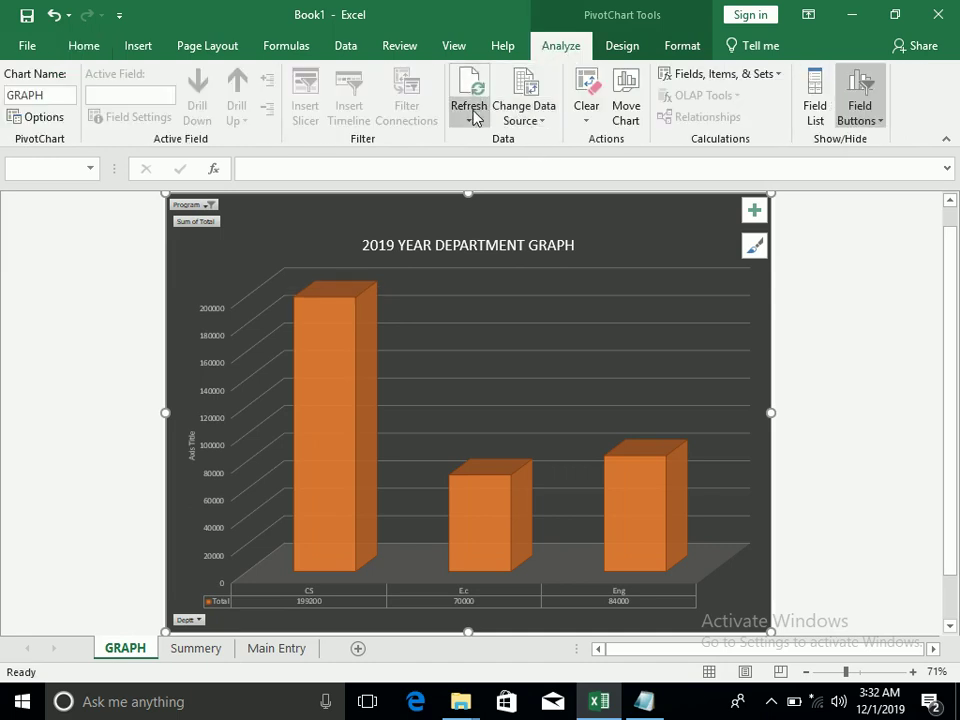
{"action": "left_click", "coordinate": [468, 119]}
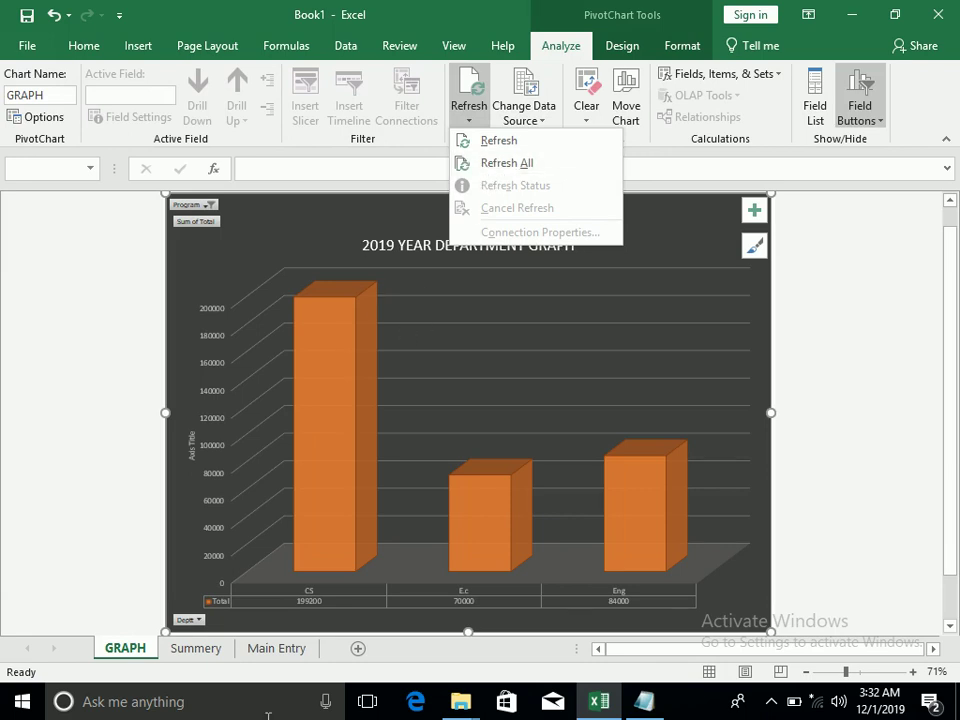
{"action": "left_click", "coordinate": [197, 647]}
- On Summery, check the pivot's refresh and data source options, leaving the source unchanged
{"action": "left_click", "coordinate": [197, 647]}
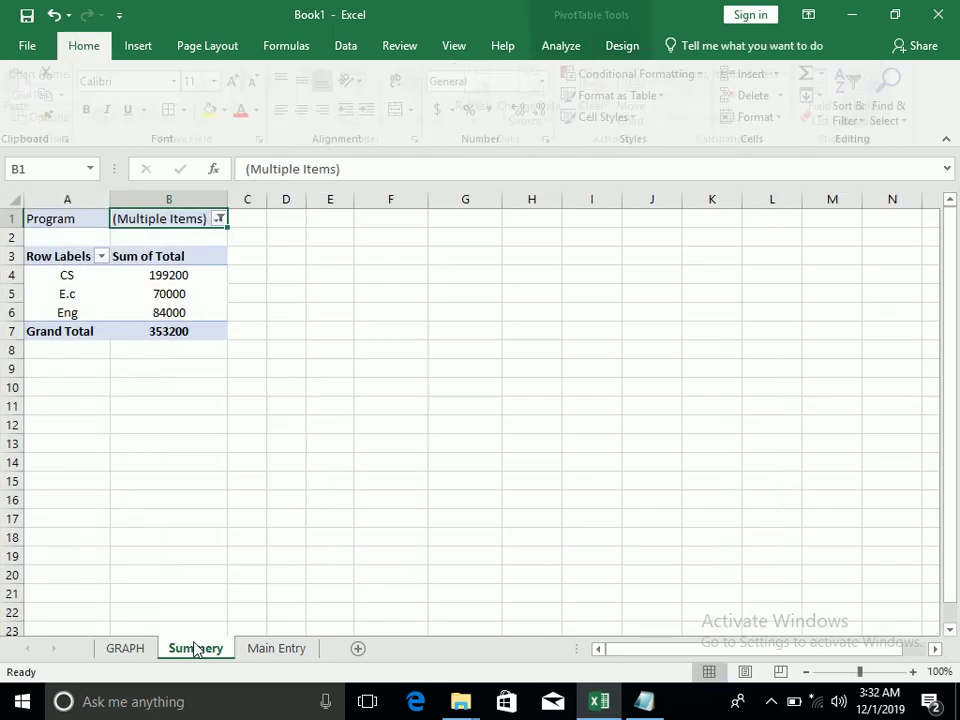
{"action": "left_click", "coordinate": [72, 271]}
{"action": "left_click", "coordinate": [561, 45]}
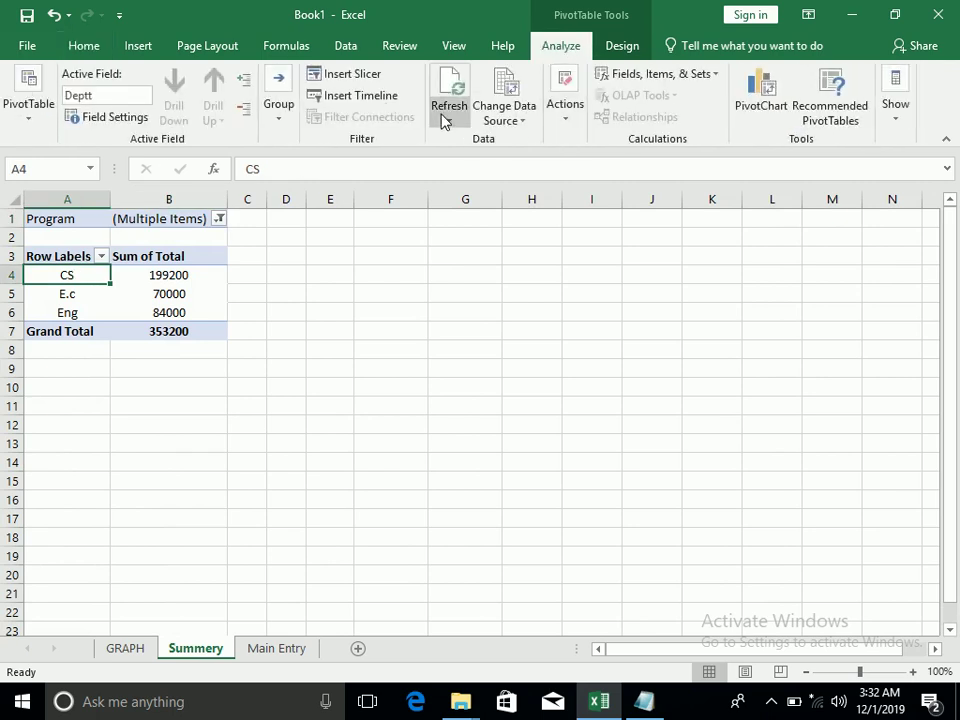
{"action": "left_click", "coordinate": [445, 120]}
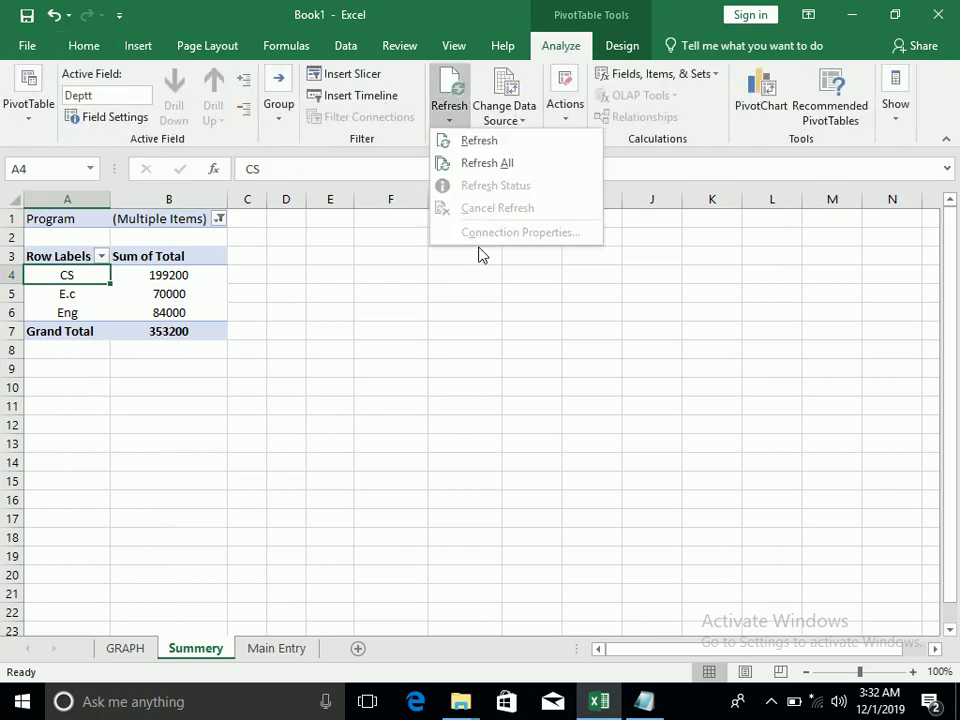
{"action": "left_click", "coordinate": [522, 121]}
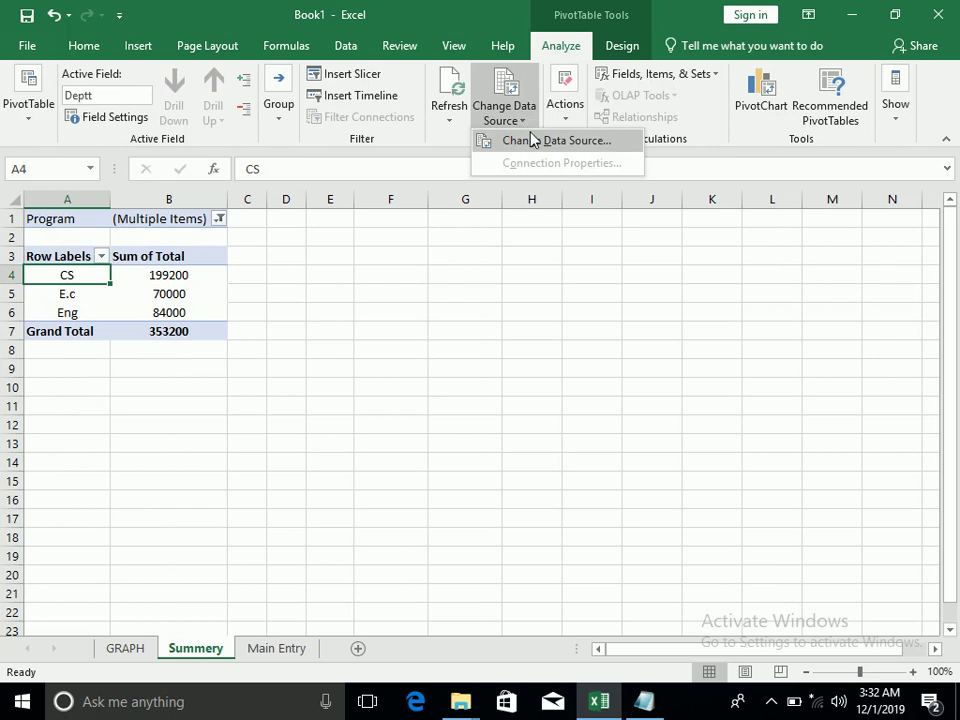
{"action": "left_click", "coordinate": [536, 145]}
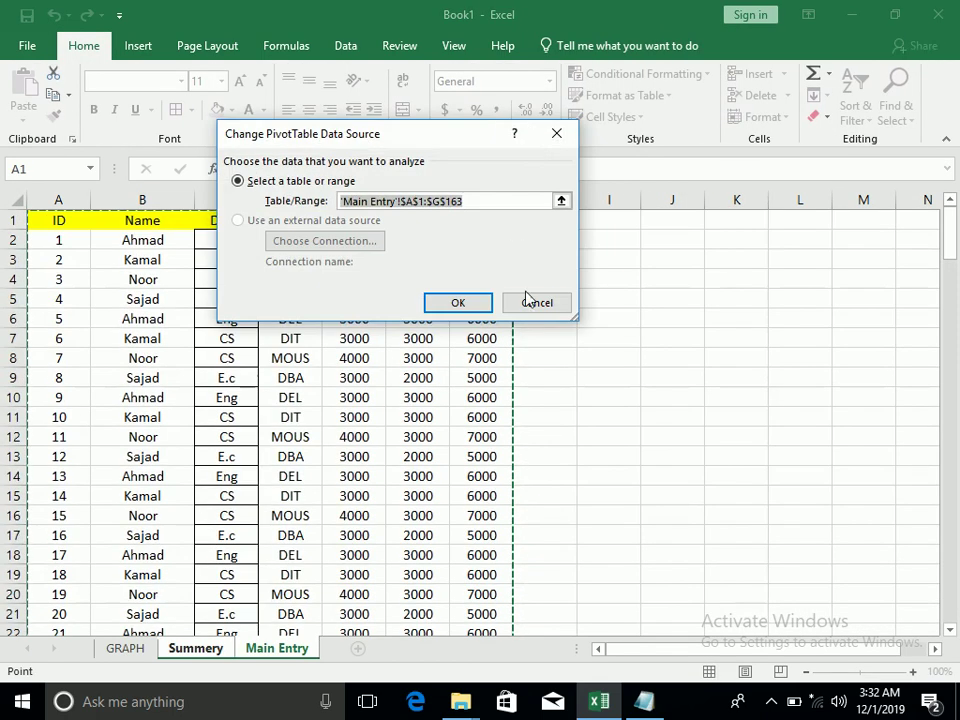
{"action": "left_click", "coordinate": [530, 300]}
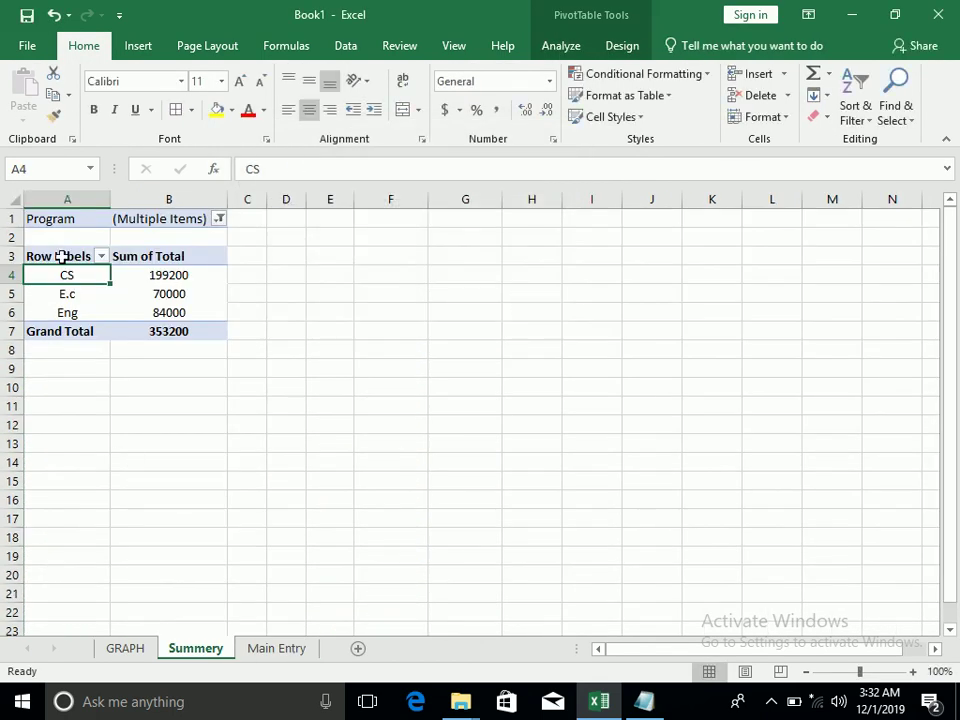
{"action": "left_click_drag", "start_coordinate": [69, 256], "coordinate": [176, 312]}
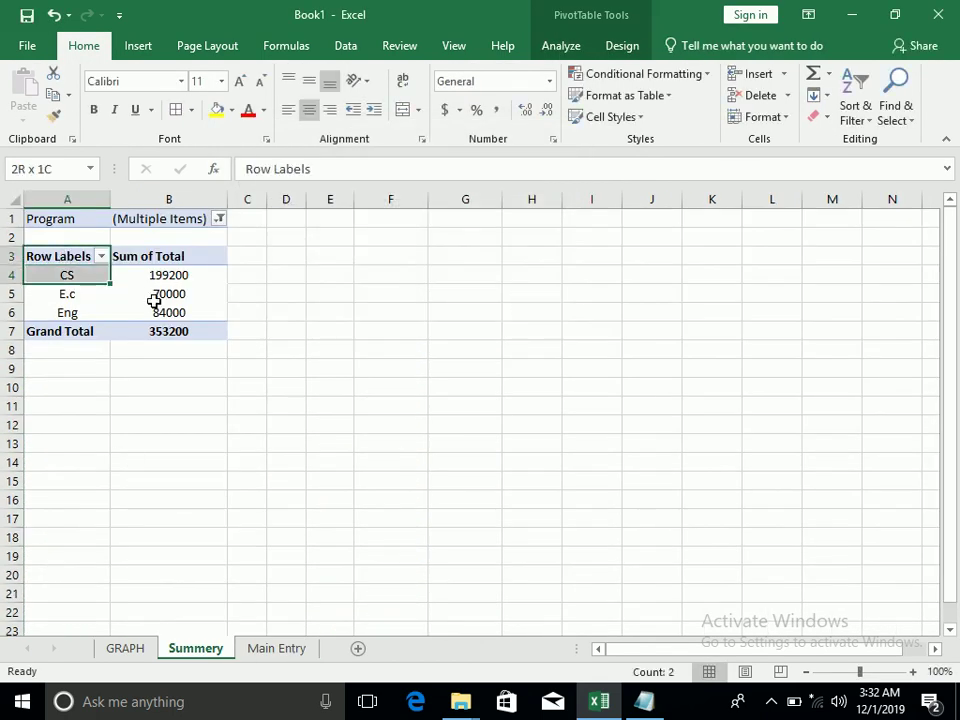
{"action": "left_click", "coordinate": [510, 48]}
{"action": "left_click", "coordinate": [550, 48]}
{"action": "left_click", "coordinate": [444, 122]}
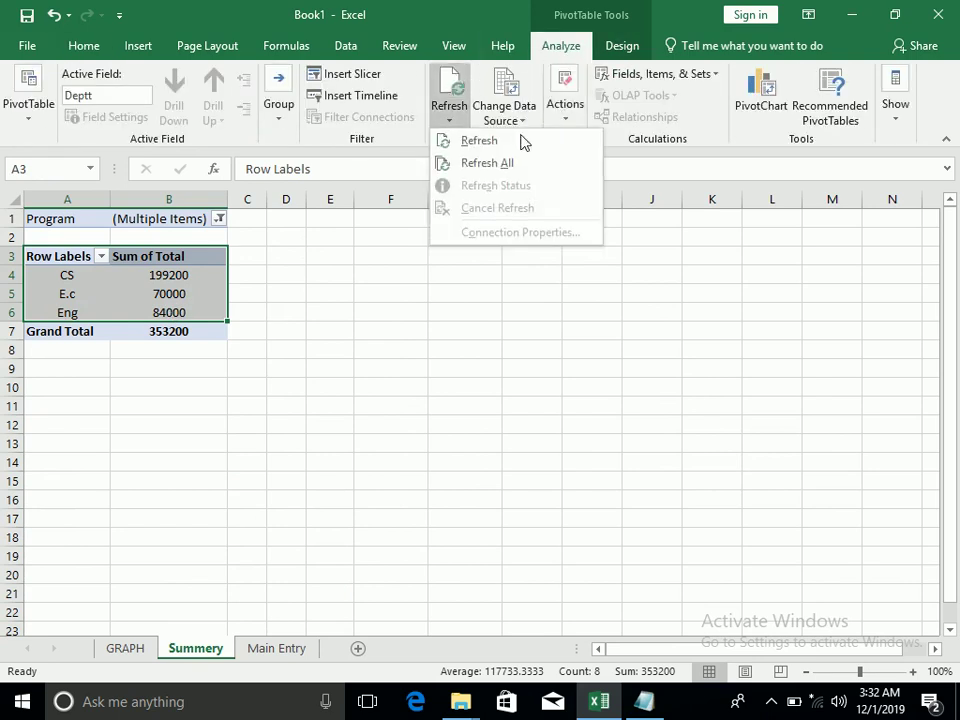
{"action": "left_click", "coordinate": [140, 210]}
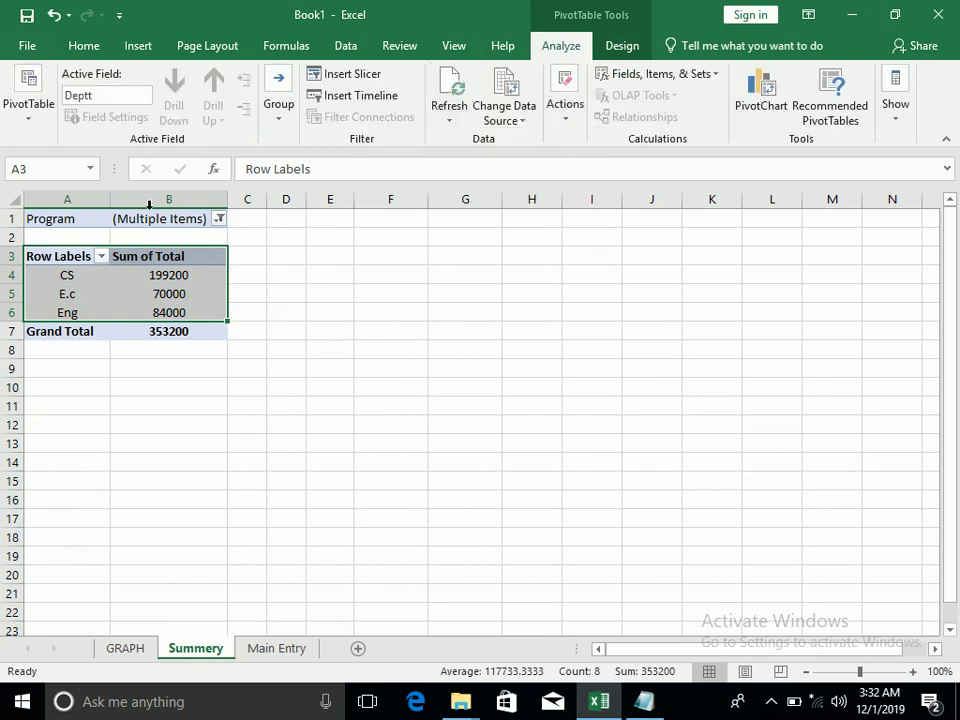
- Set the Program filter in B1 to all items, including (blank)
{"action": "left_click", "coordinate": [189, 218]}
{"action": "left_click", "coordinate": [219, 218]}
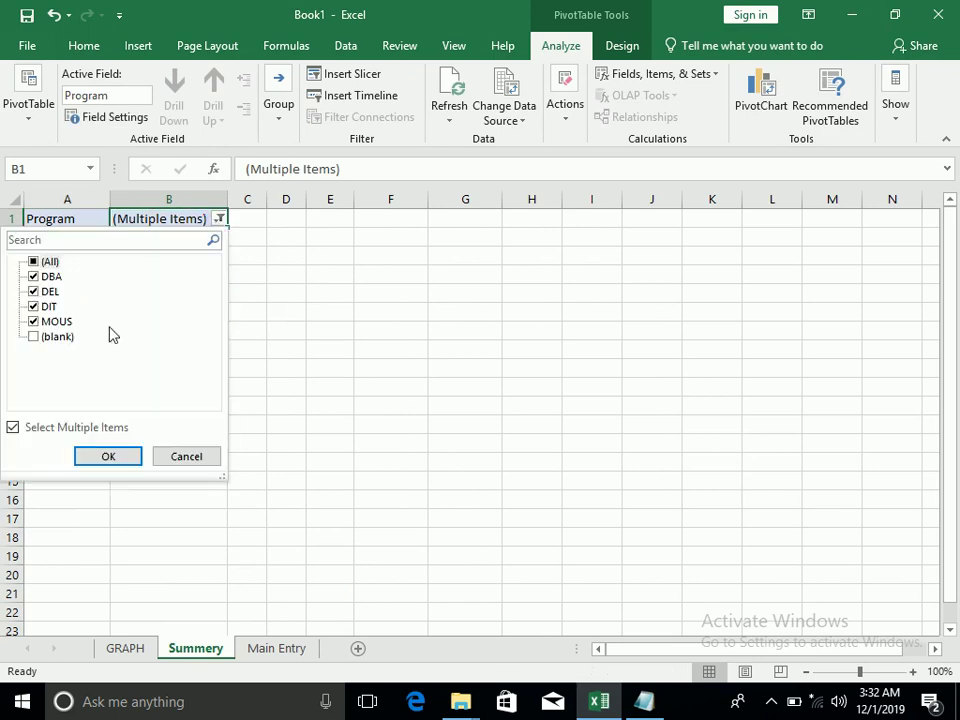
{"action": "left_click", "coordinate": [33, 430]}
{"action": "left_click", "coordinate": [33, 430]}
{"action": "left_click", "coordinate": [95, 457]}
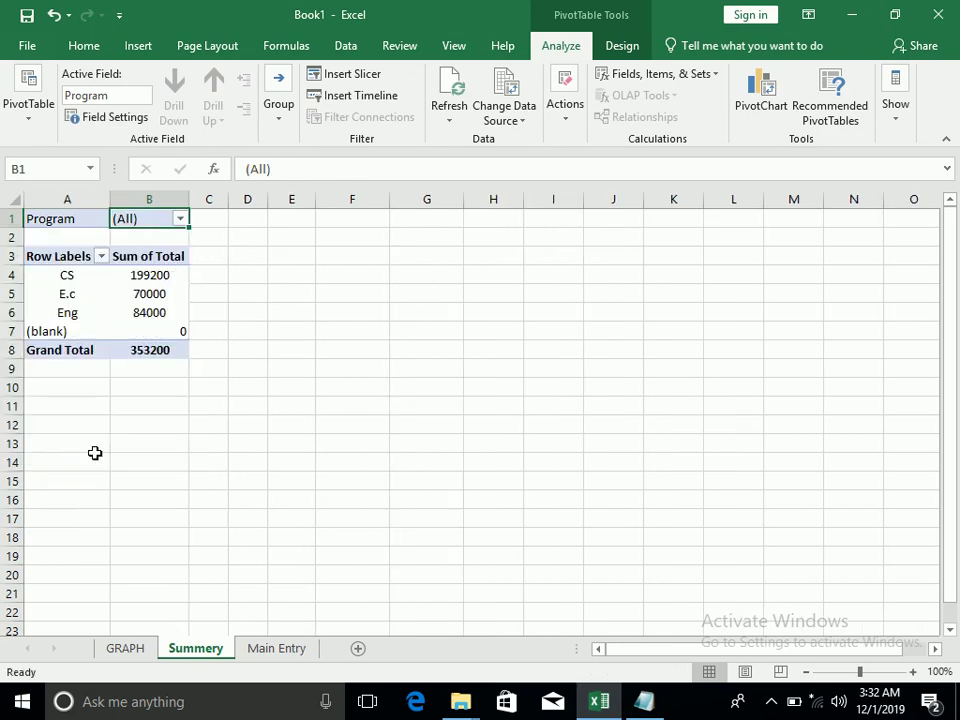
{"action": "left_click", "coordinate": [476, 108]}
{"action": "mouse_move", "coordinate": [450, 110]}
{"action": "key", "text": "Escape"}
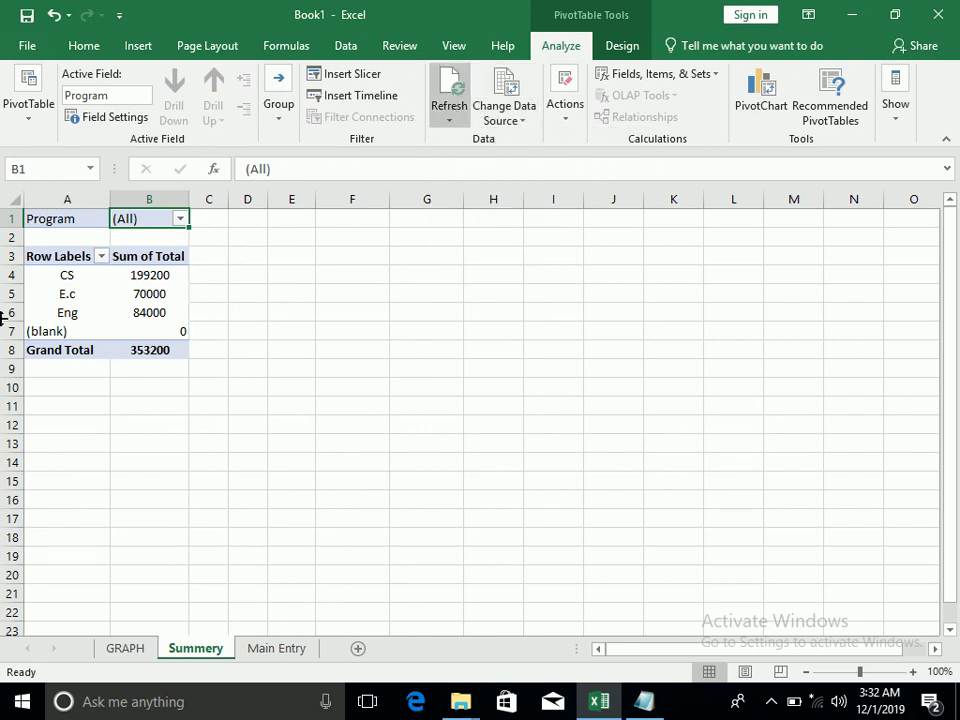
{"action": "left_click", "coordinate": [70, 277]}
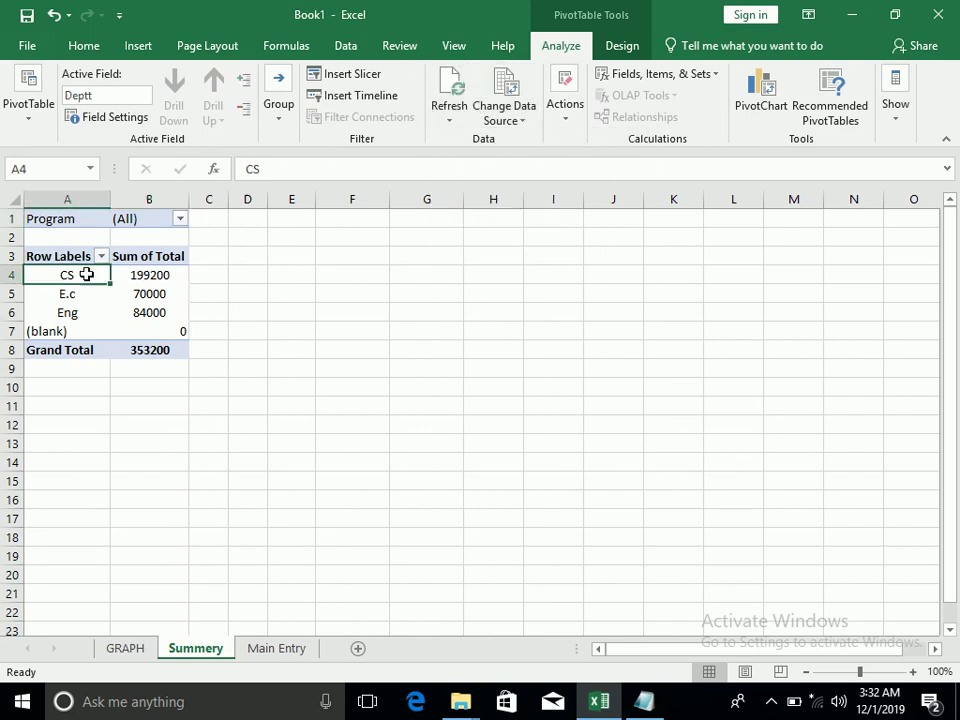
{"action": "left_click", "coordinate": [455, 118]}
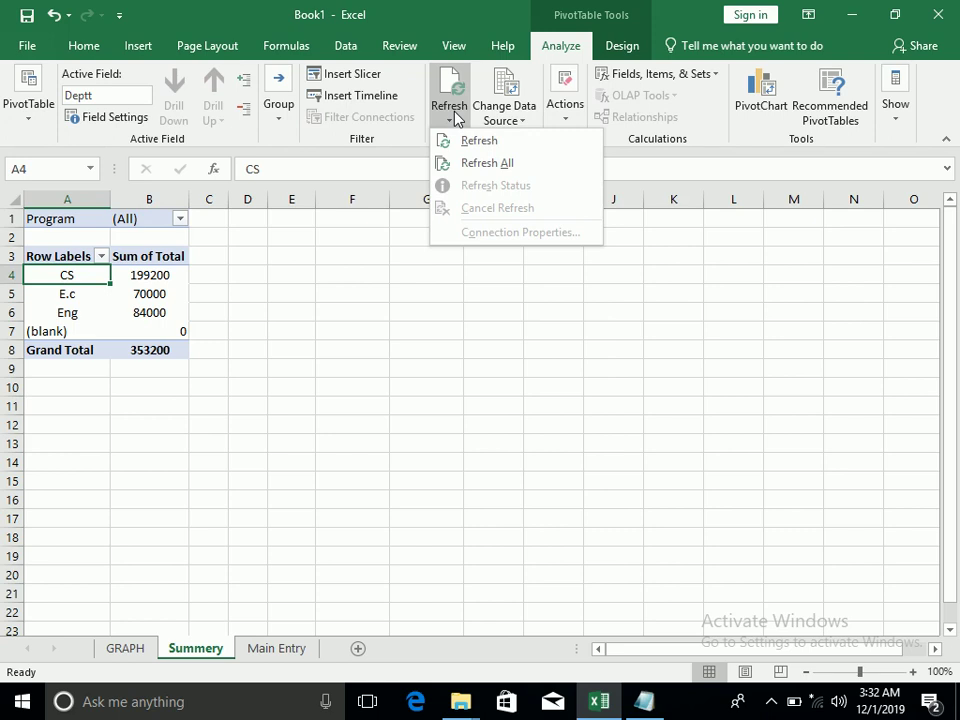
{"action": "left_click", "coordinate": [893, 120]}
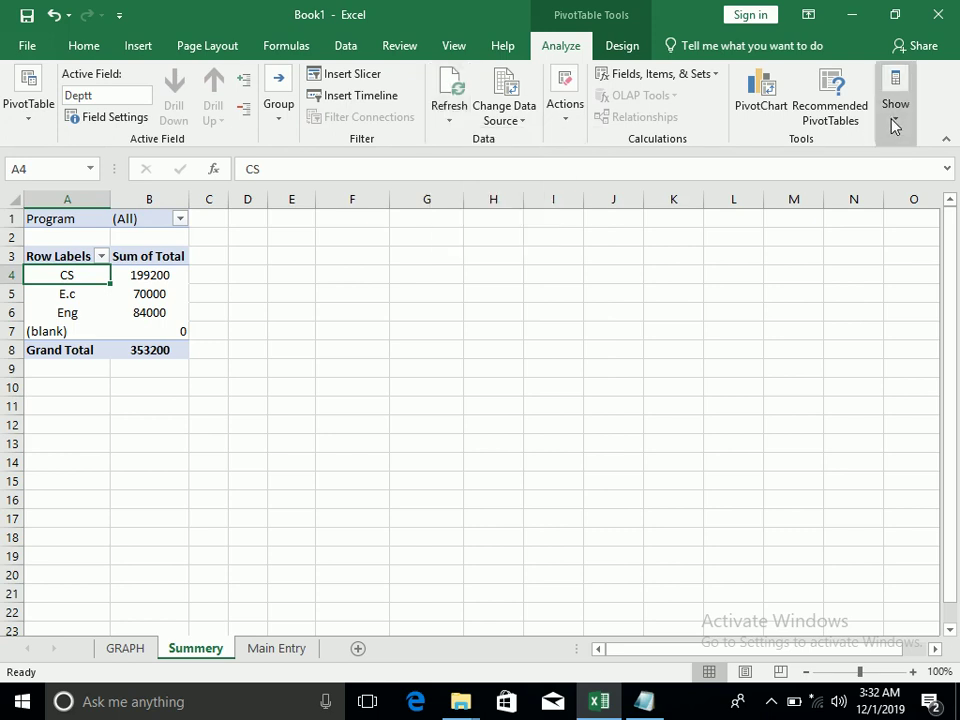
{"action": "left_click", "coordinate": [890, 125]}
{"action": "left_click", "coordinate": [841, 182]}
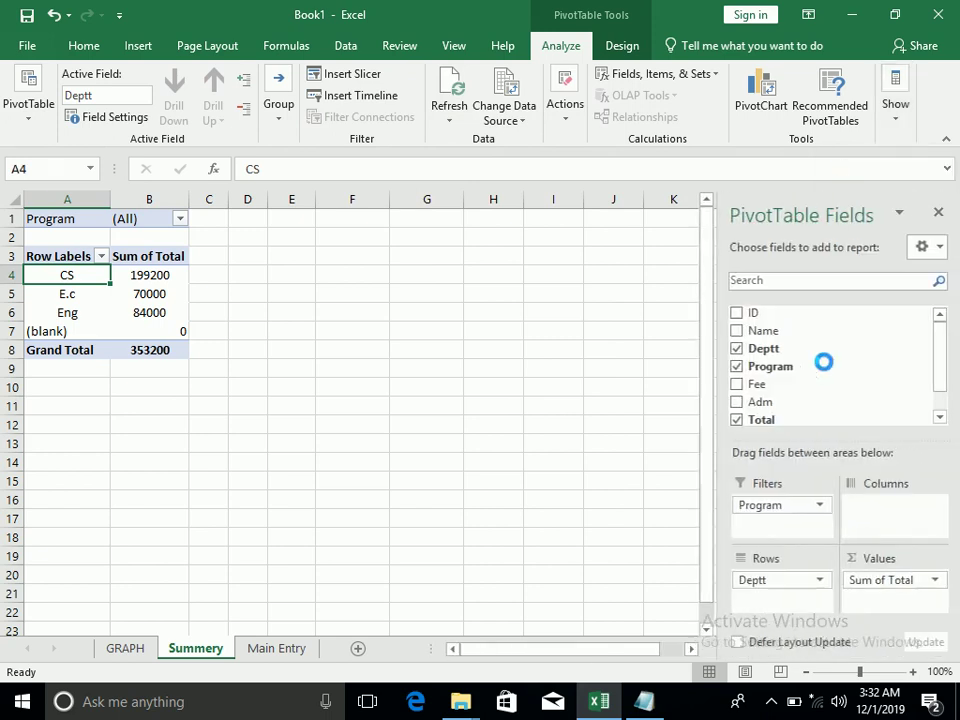
{"action": "left_click", "coordinate": [737, 384]}
{"action": "left_click", "coordinate": [737, 402]}
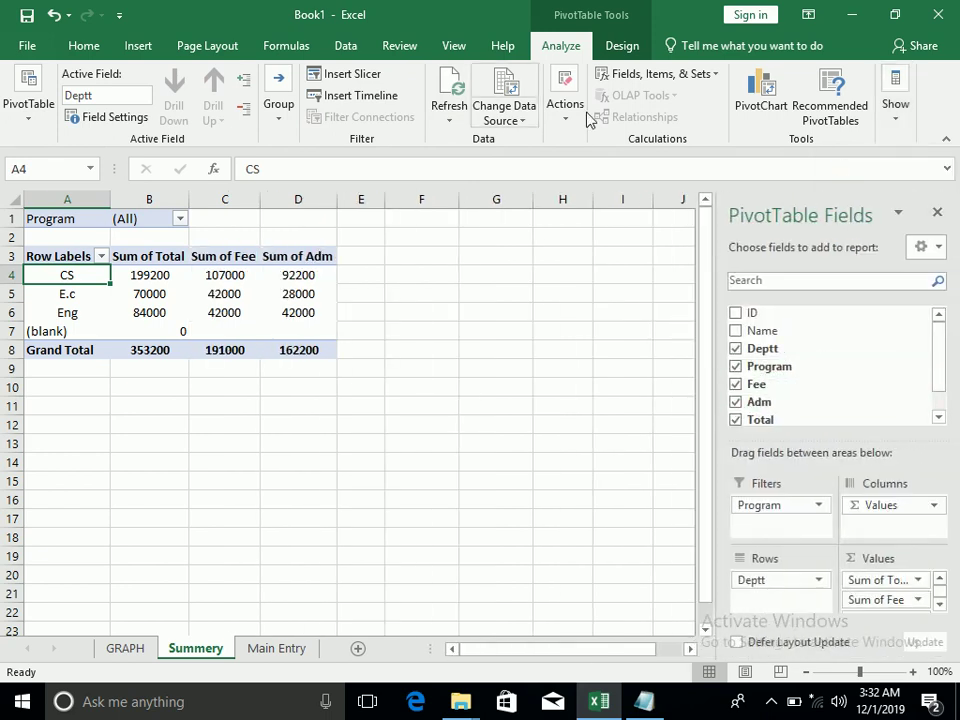
{"action": "left_click", "coordinate": [476, 121]}
{"action": "left_click", "coordinate": [459, 120]}
{"action": "left_click", "coordinate": [457, 120]}
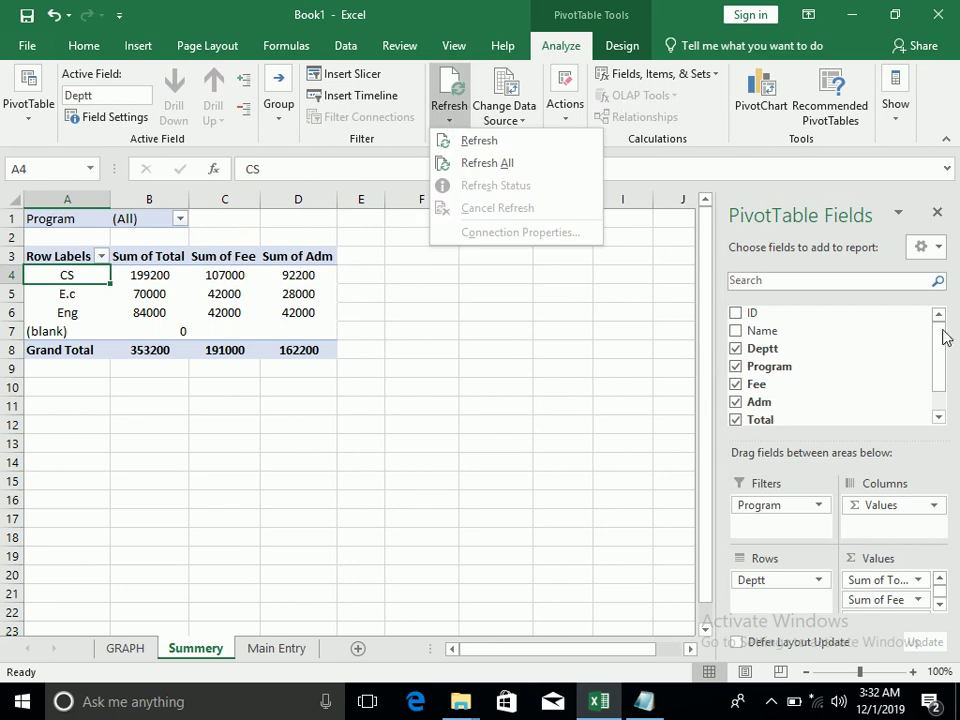
{"action": "left_click", "coordinate": [940, 215]}
{"action": "left_click", "coordinate": [940, 215]}
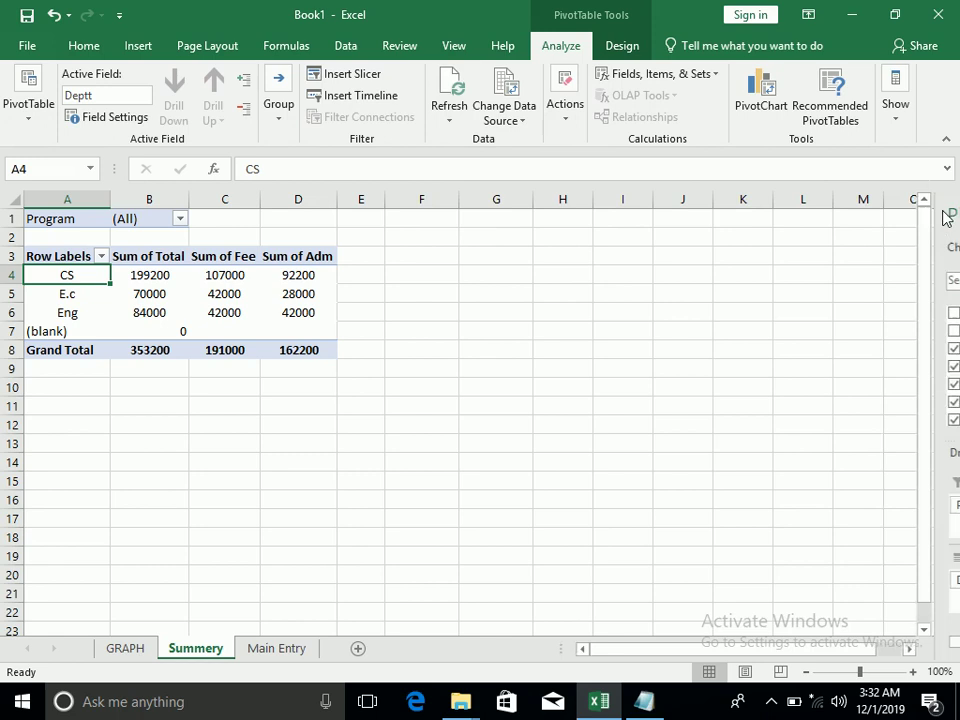
{"action": "left_click", "coordinate": [896, 132]}
{"action": "left_click", "coordinate": [840, 192]}
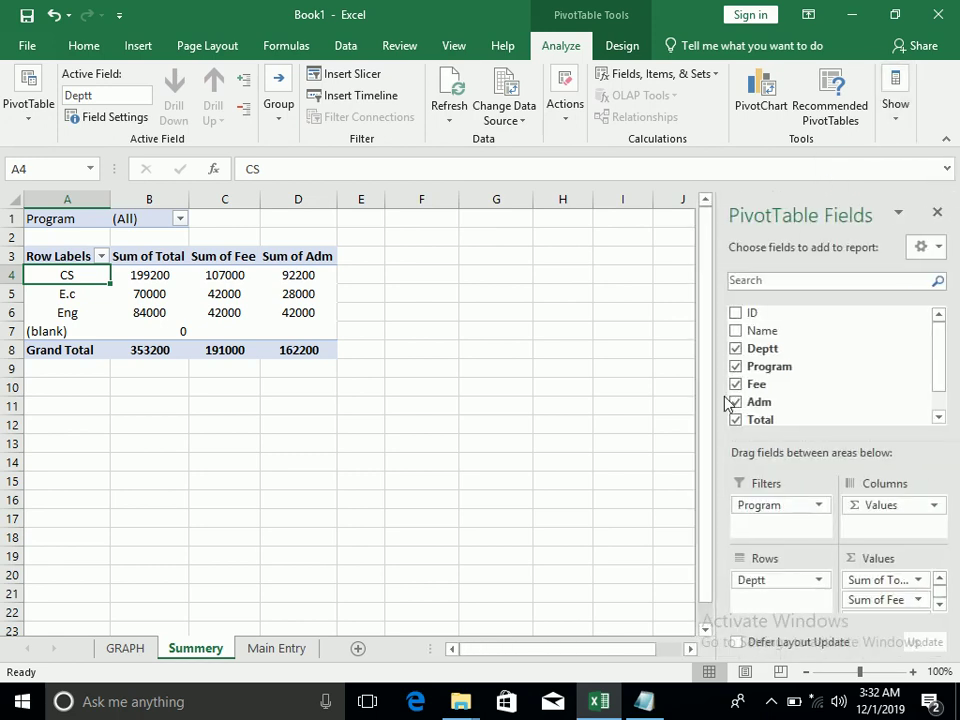
{"action": "left_click", "coordinate": [735, 386]}
{"action": "left_click", "coordinate": [735, 403]}
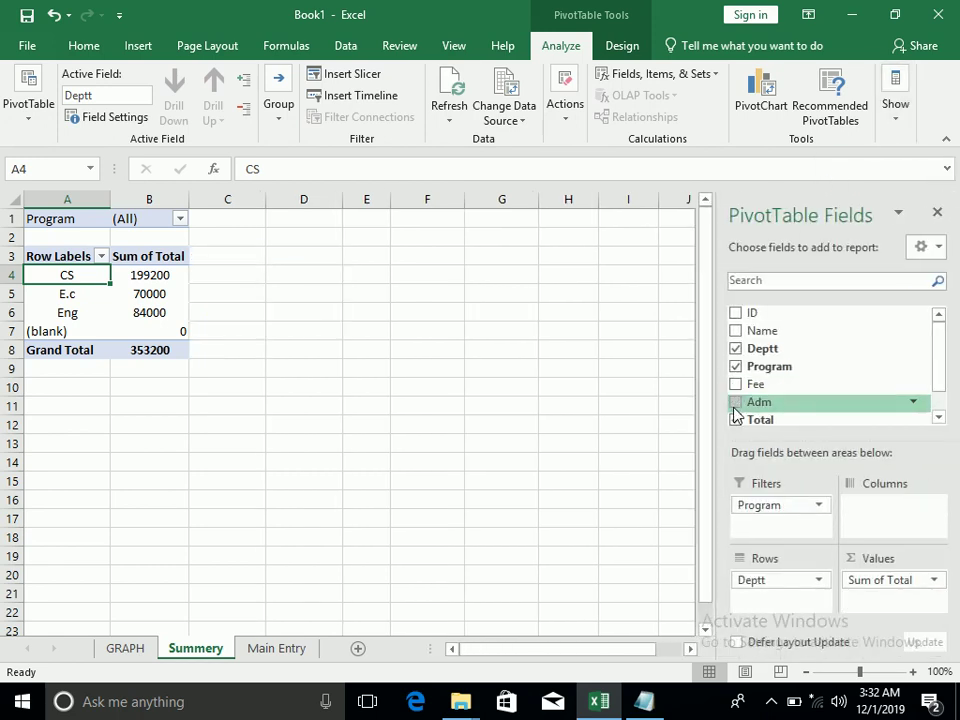
{"action": "left_click", "coordinate": [938, 214]}
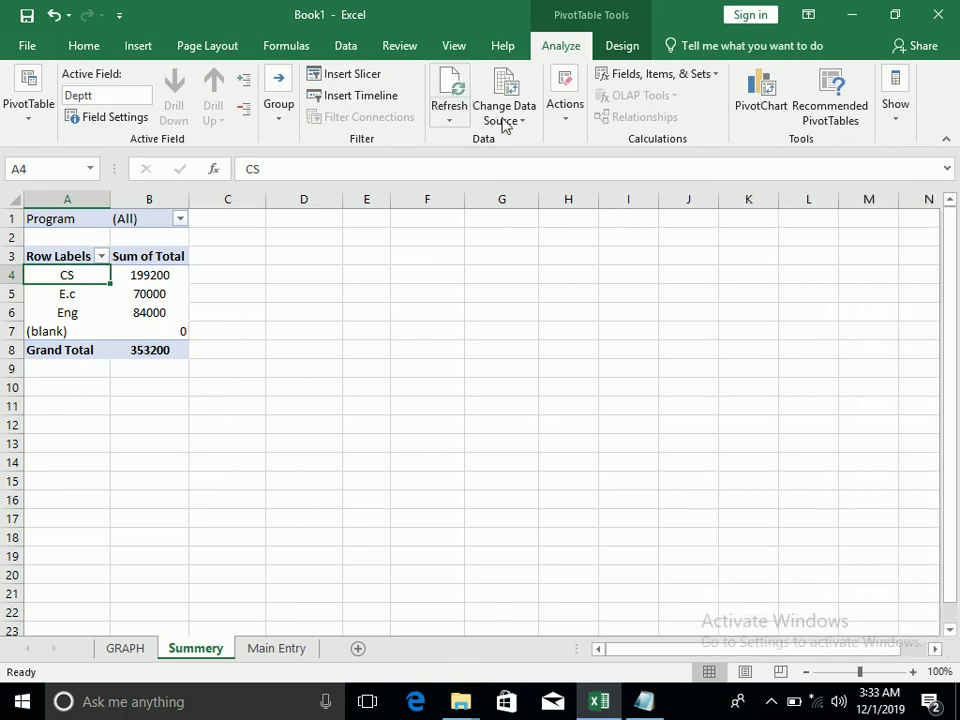
- Uncheck (blank) in the Summery Program filter and apply it
{"action": "left_click", "coordinate": [467, 120]}
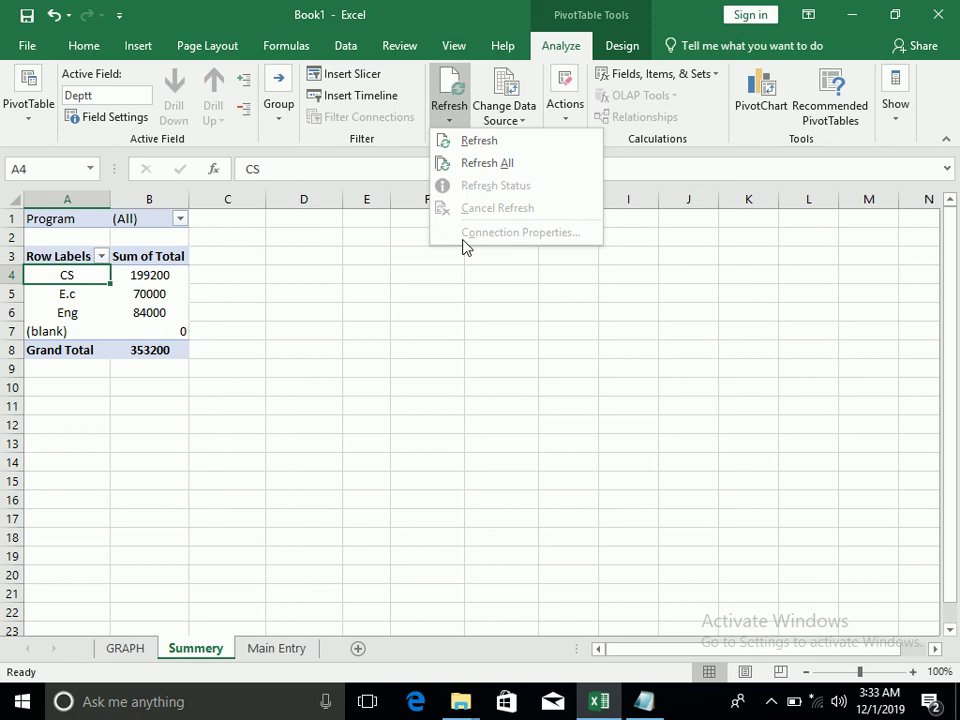
{"action": "left_click", "coordinate": [188, 260]}
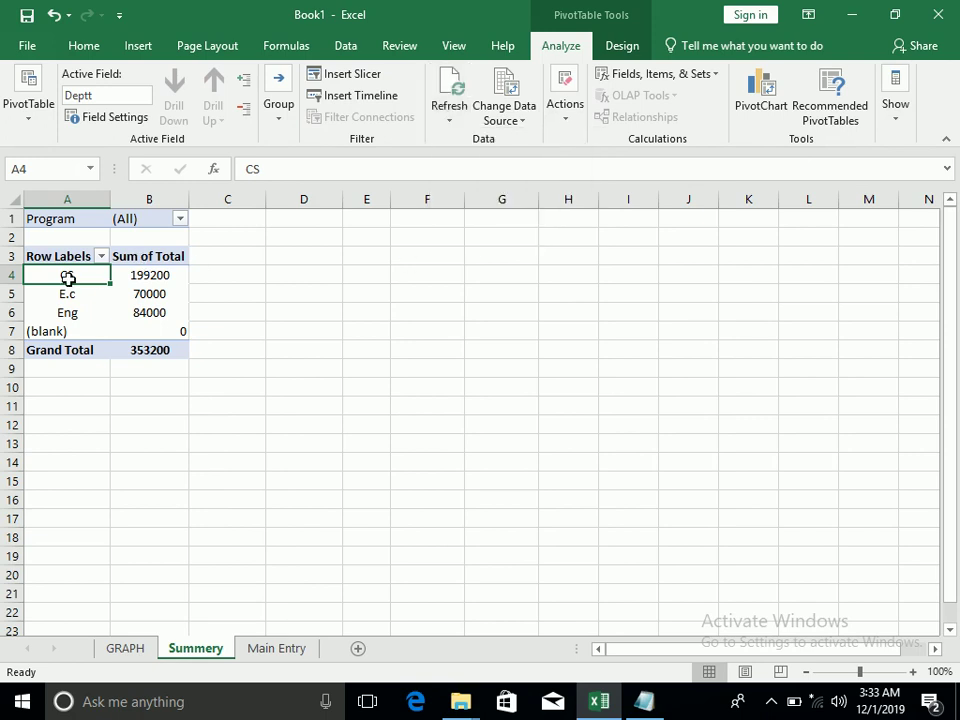
{"action": "left_click", "coordinate": [148, 199]}
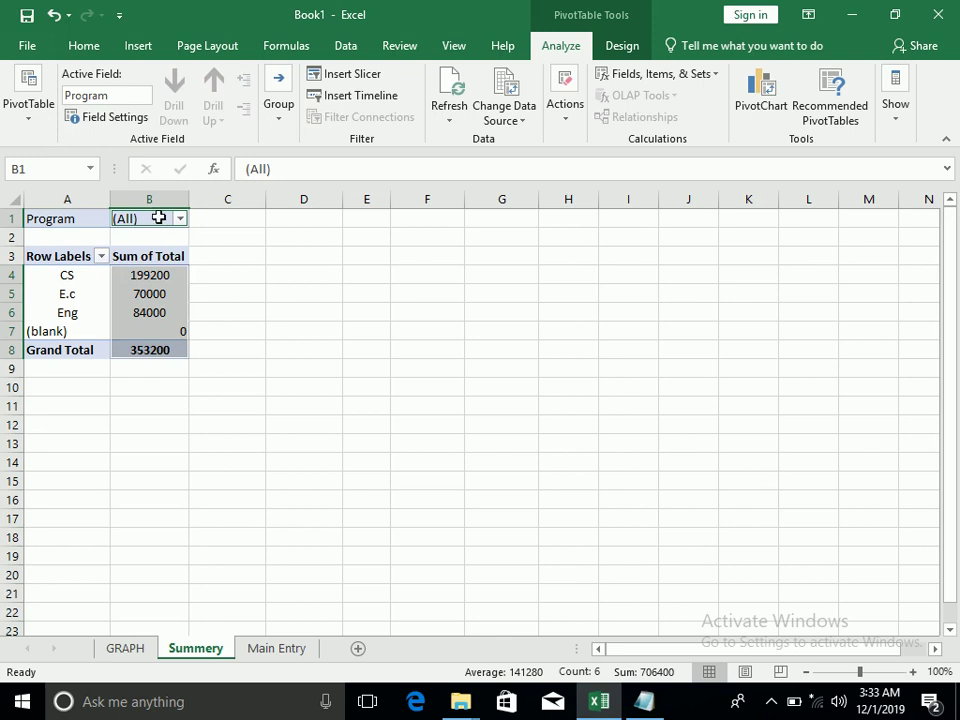
{"action": "left_click", "coordinate": [173, 218]}
{"action": "left_click", "coordinate": [178, 218]}
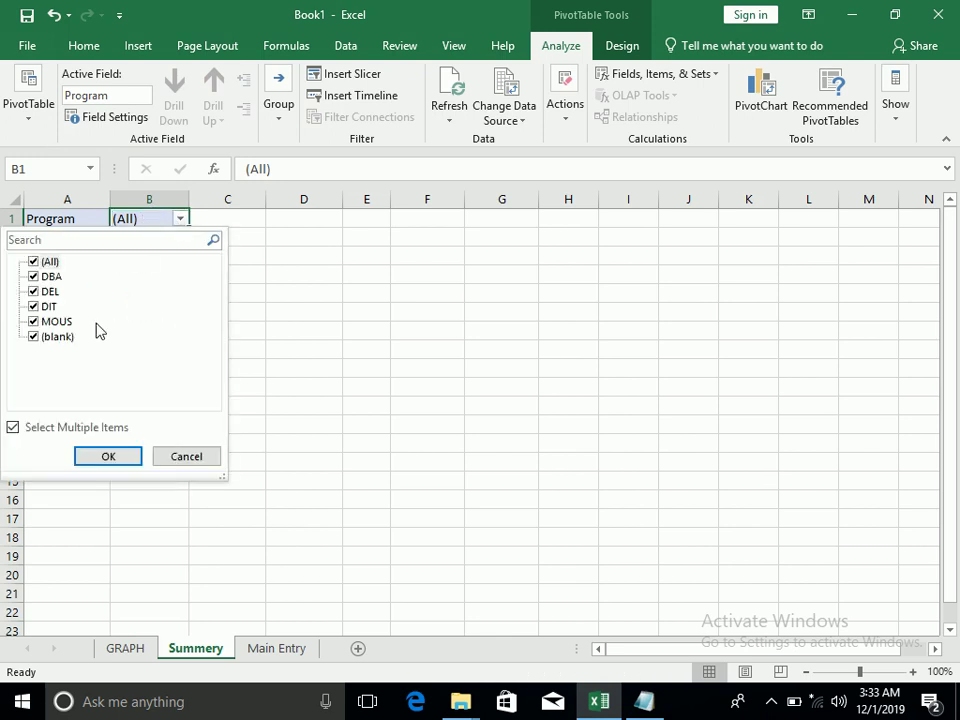
{"action": "left_click", "coordinate": [35, 337]}
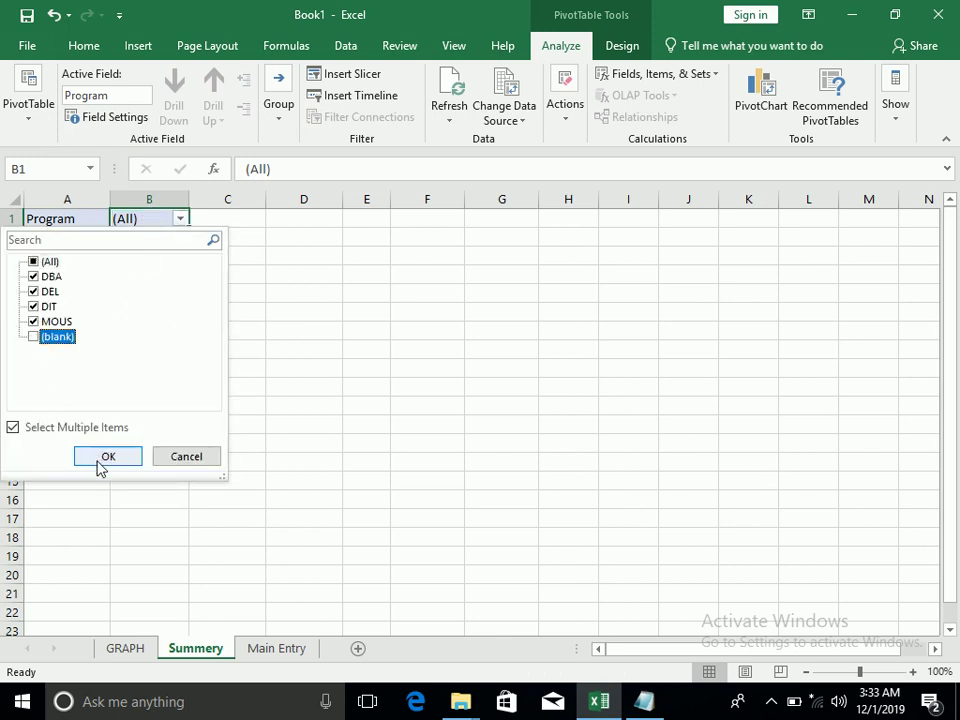
{"action": "left_click", "coordinate": [97, 457]}
- Select the CS, E.c and Eng rows with totals, then return to GRAPH
{"action": "mouse_move", "coordinate": [141, 331]}
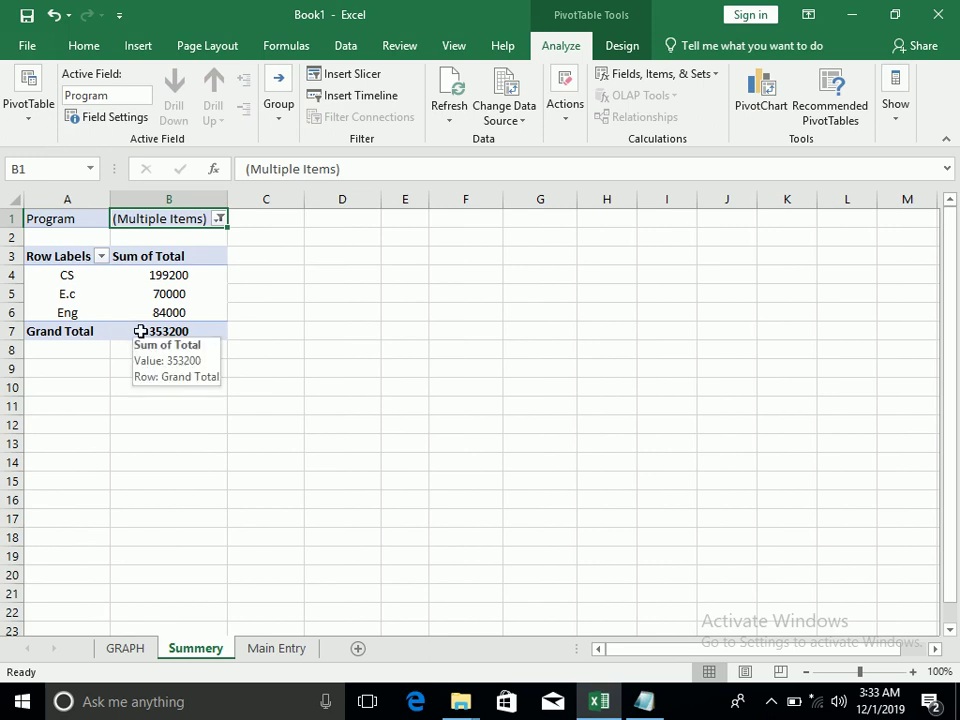
{"action": "left_click_drag", "start_coordinate": [64, 277], "coordinate": [178, 312]}
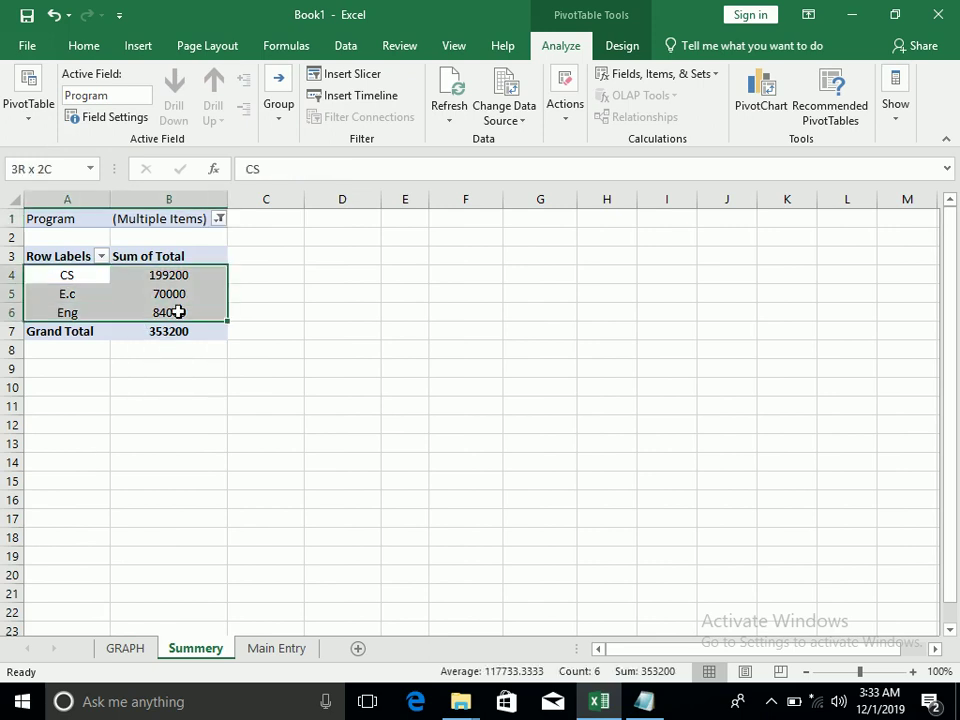
{"action": "left_click", "coordinate": [132, 648]}
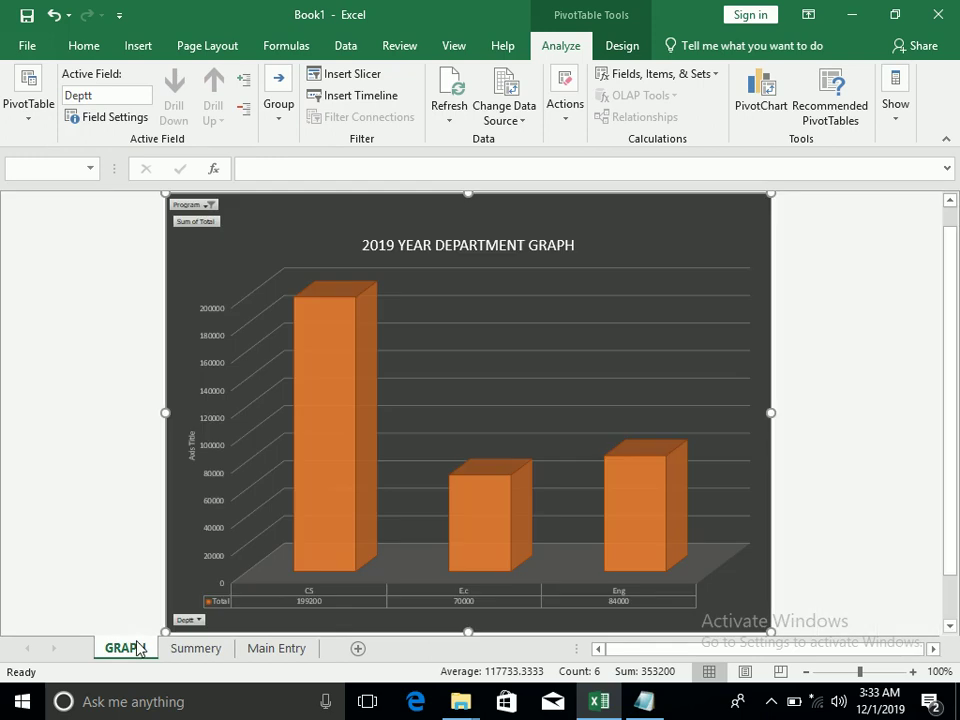
- On Main Entry, preview Recommended Charts, insert a clustered column chart, then delete it
{"action": "mouse_move", "coordinate": [331, 466]}
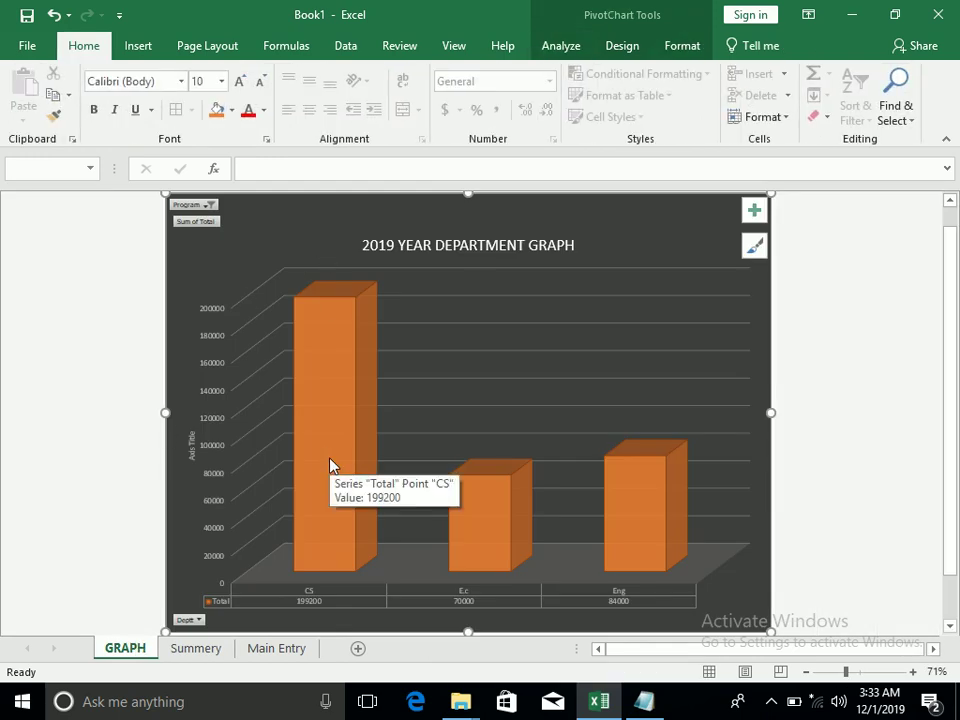
{"action": "left_click", "coordinate": [277, 648]}
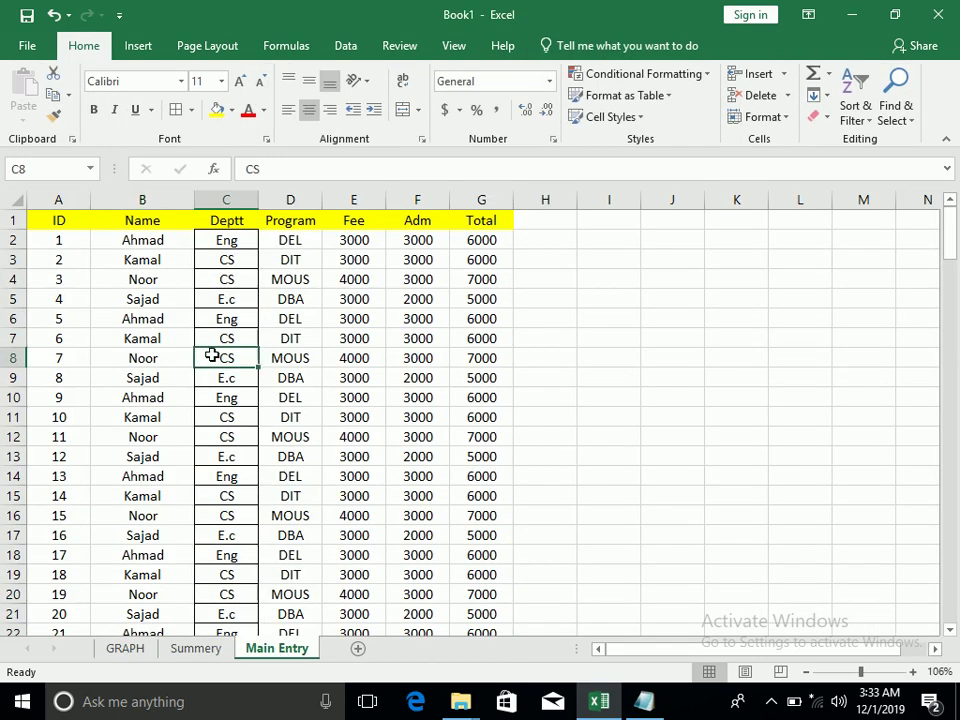
{"action": "left_click", "coordinate": [140, 45]}
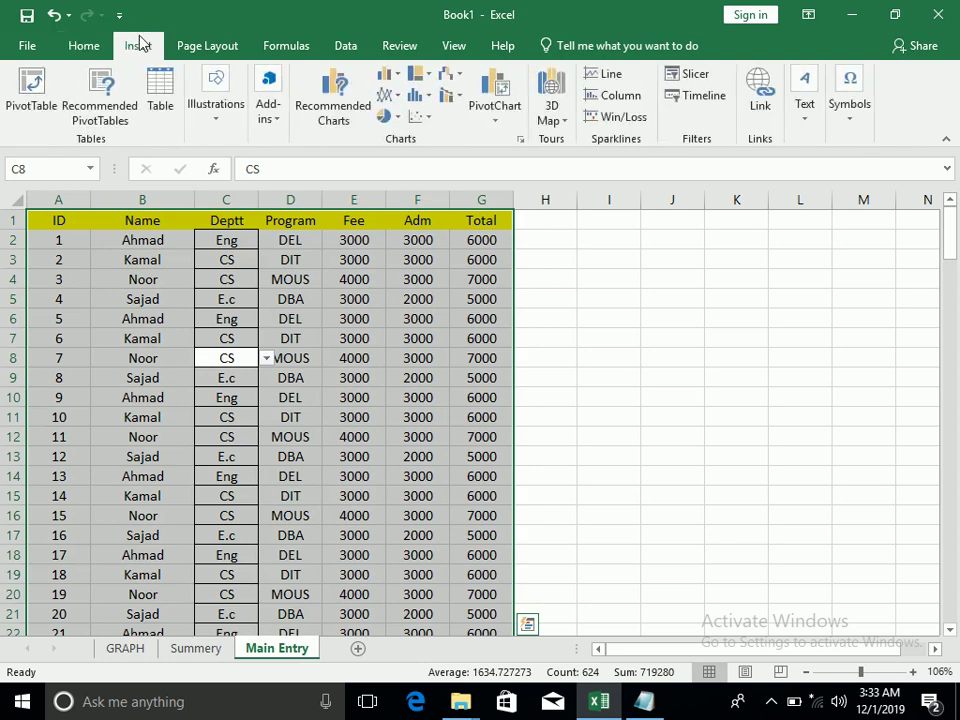
{"action": "left_click", "coordinate": [355, 112]}
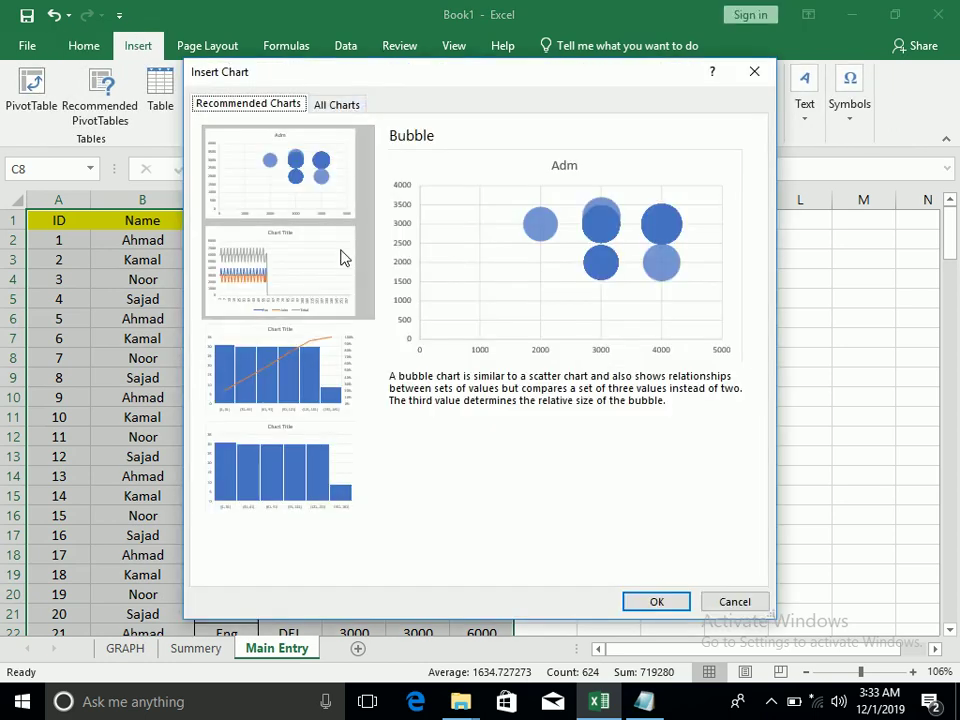
{"action": "left_click", "coordinate": [318, 360]}
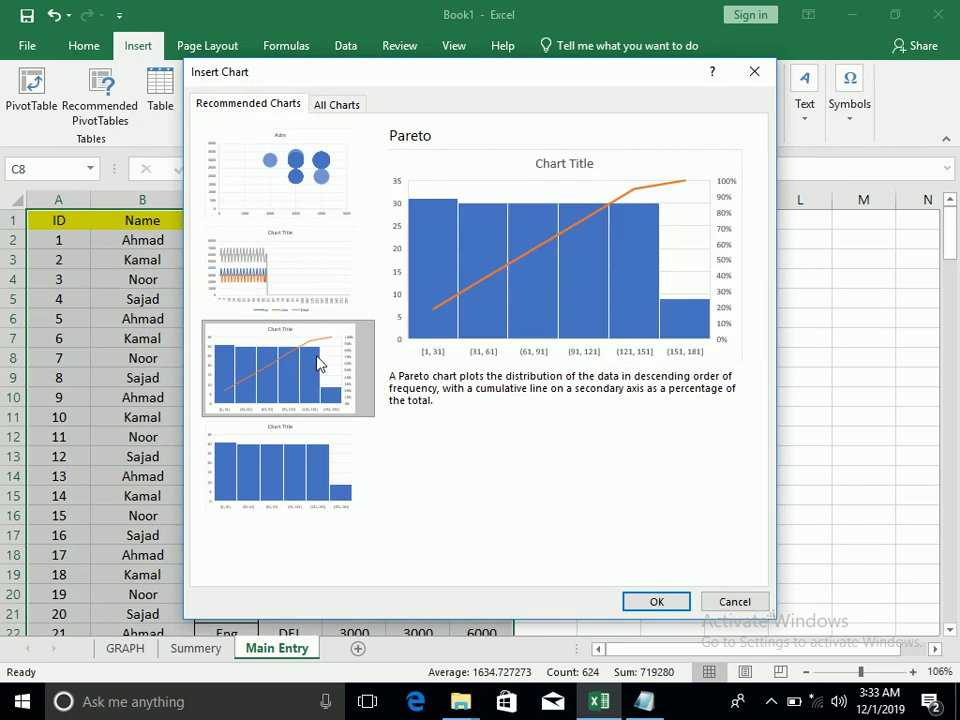
{"action": "left_click", "coordinate": [748, 602]}
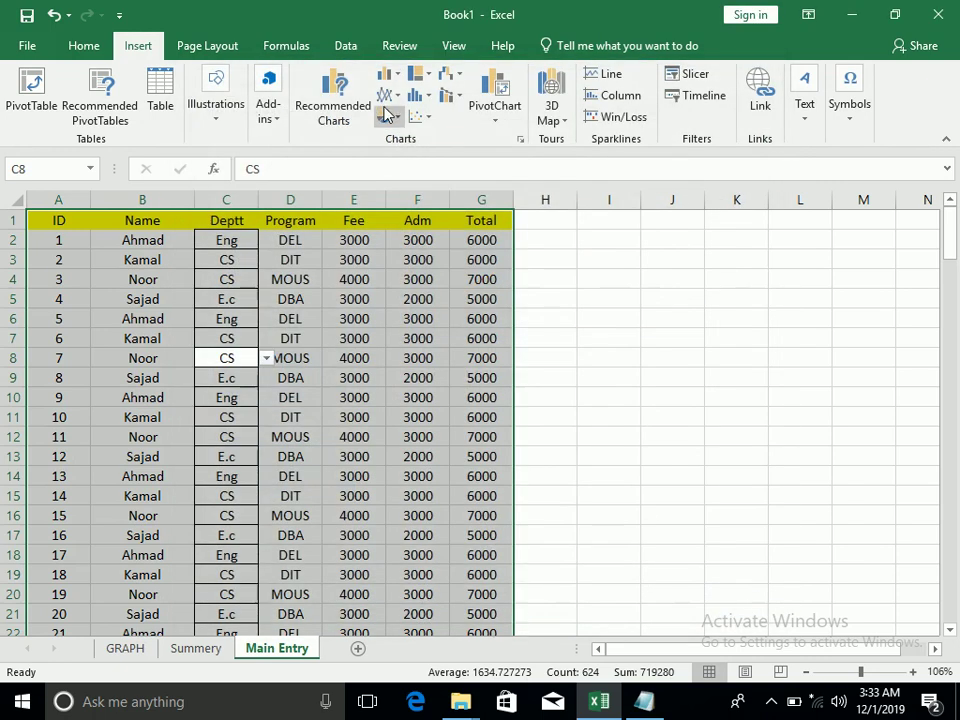
{"action": "left_click", "coordinate": [400, 76]}
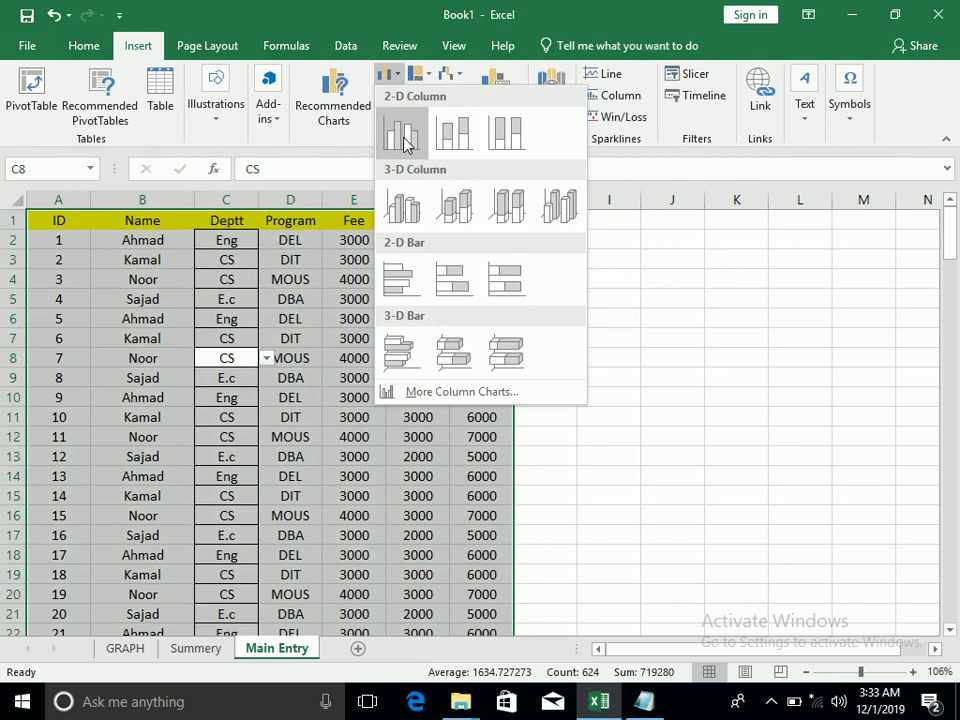
{"action": "left_click", "coordinate": [404, 134]}
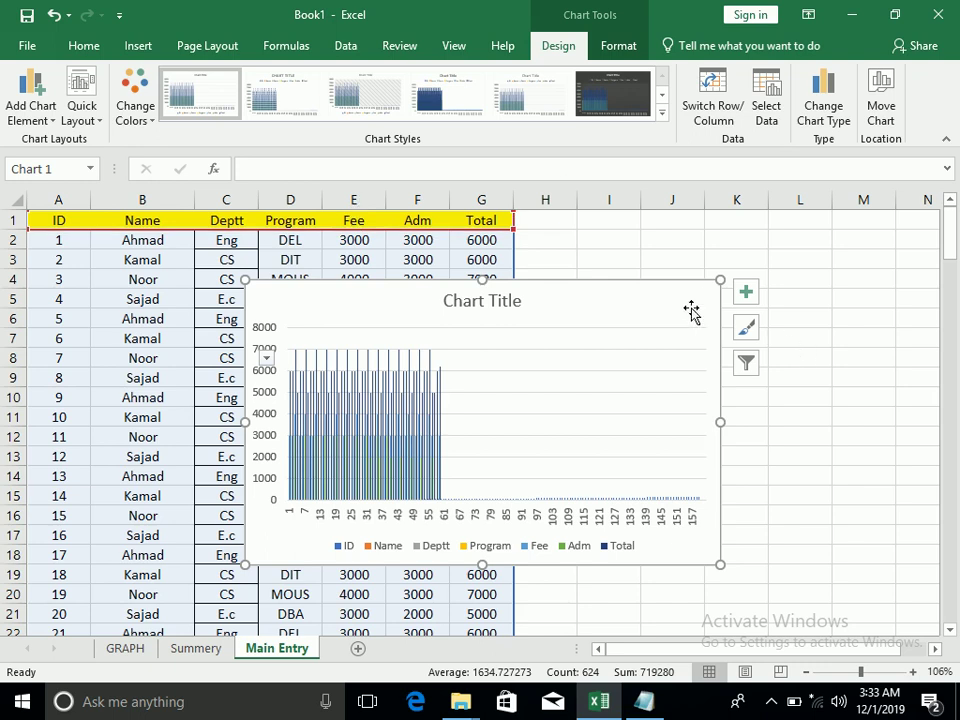
{"action": "key", "text": "Delete"}
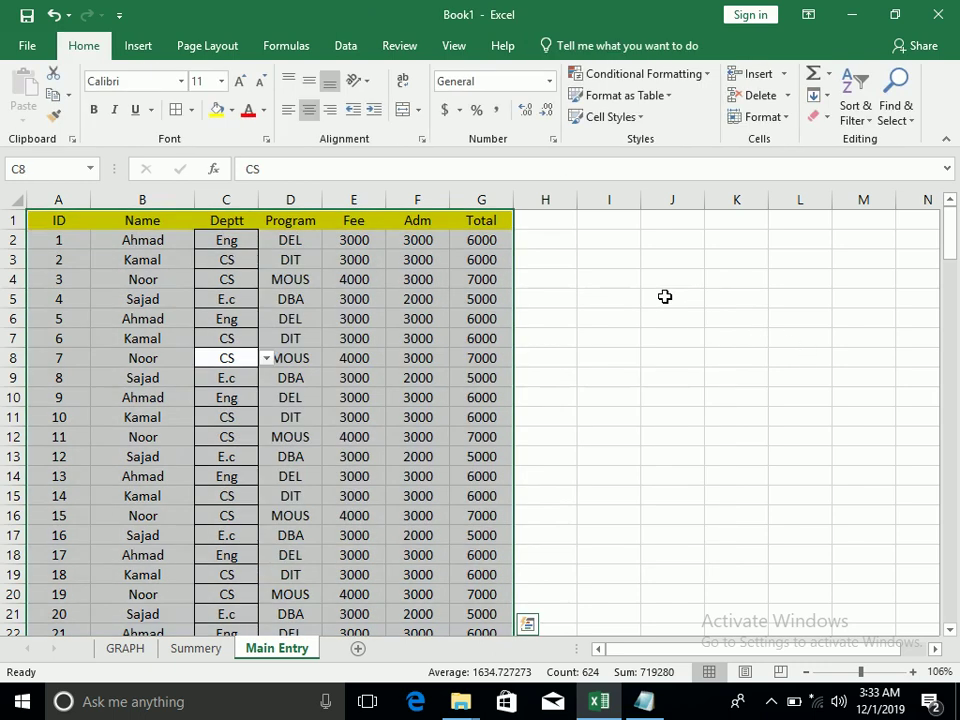
- Delete the Summery sheet
{"action": "left_click", "coordinate": [138, 45]}
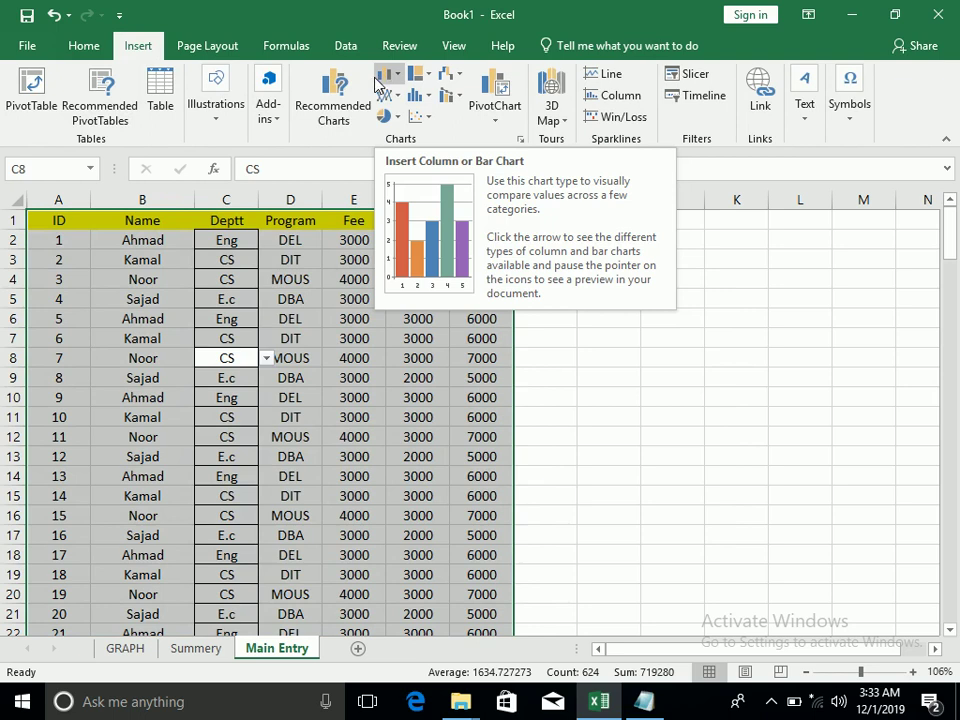
{"action": "left_click", "coordinate": [193, 656]}
{"action": "right_click", "coordinate": [191, 659]}
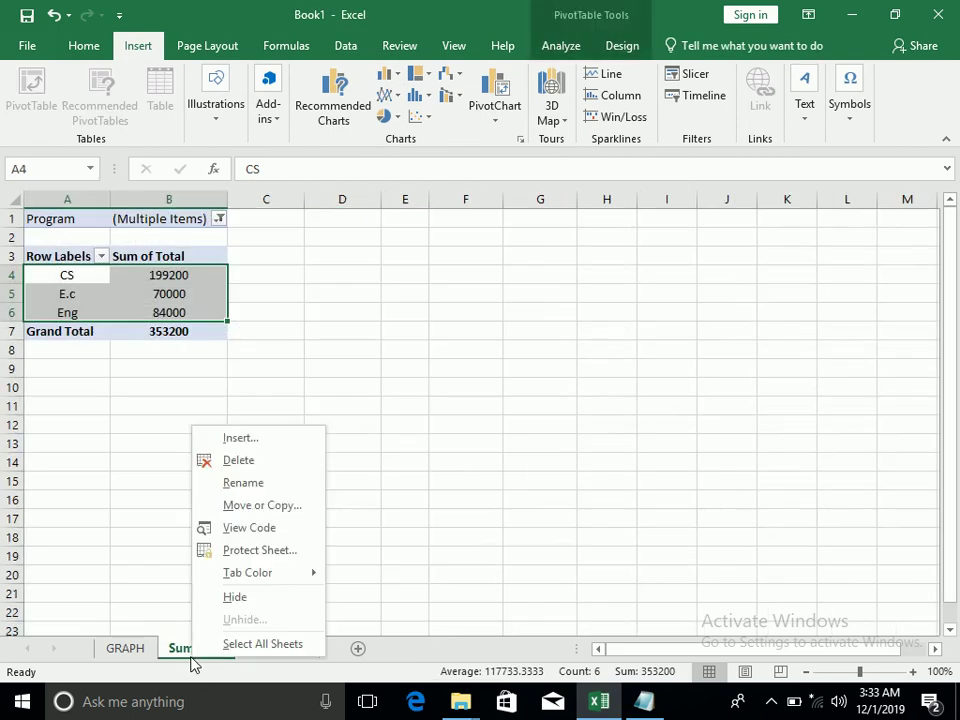
{"action": "left_click", "coordinate": [240, 461]}
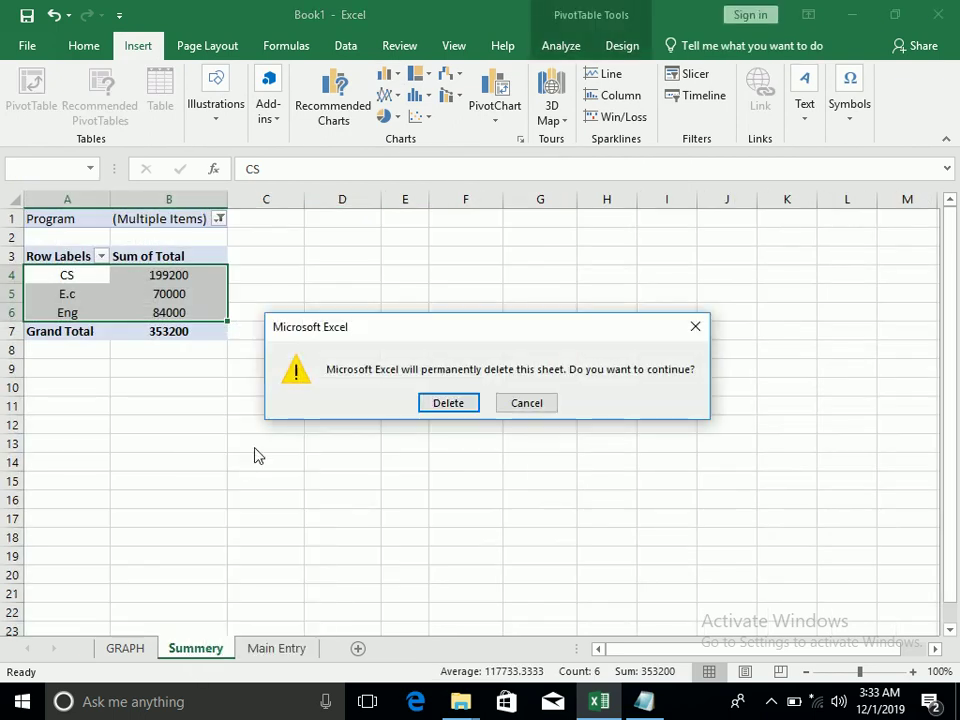
{"action": "left_click", "coordinate": [449, 404]}
- Delete the GRAPH sheet
{"action": "left_click", "coordinate": [110, 650]}
{"action": "right_click", "coordinate": [112, 650]}
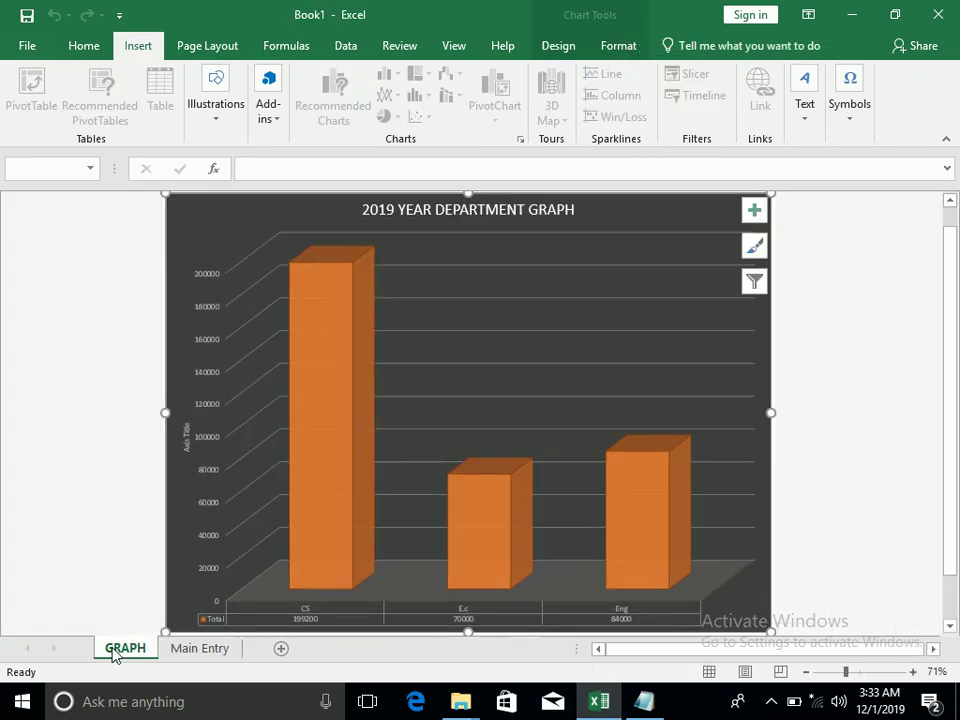
{"action": "left_click", "coordinate": [148, 451]}
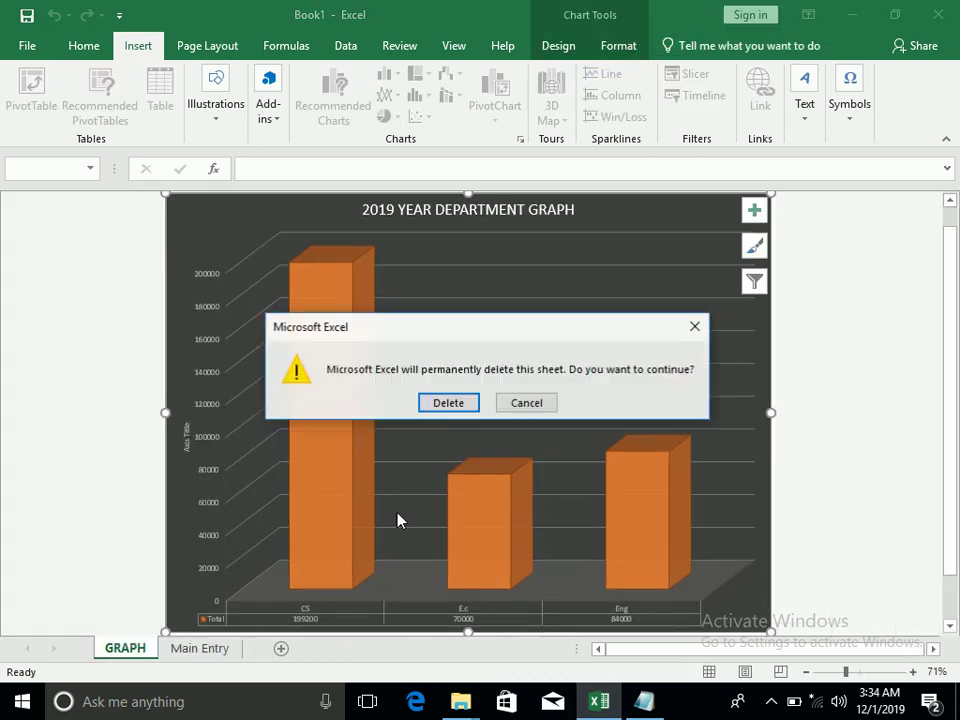
{"action": "left_click", "coordinate": [440, 404]}
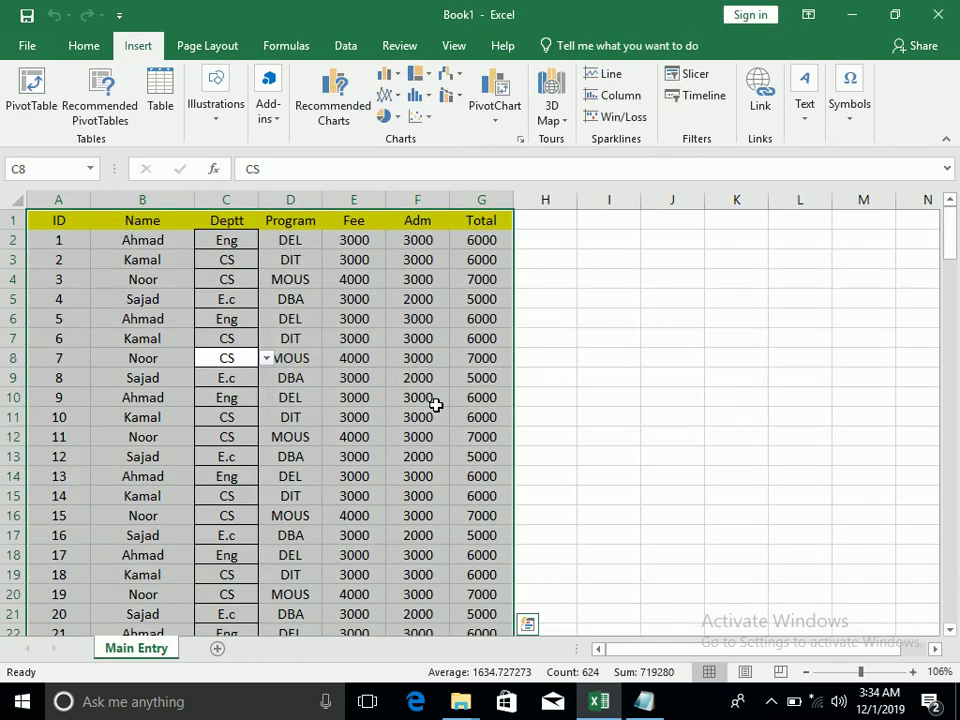
- Insert a PivotChart & PivotTable on a new worksheet, grouping by Deptt and summing Total
{"action": "left_click", "coordinate": [496, 112]}
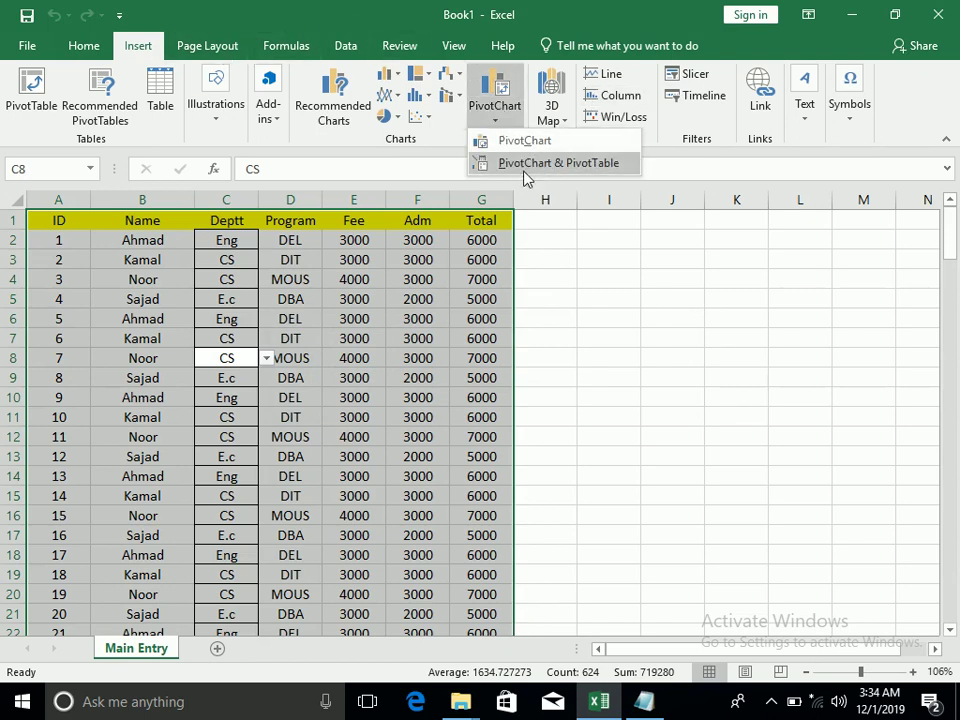
{"action": "left_click", "coordinate": [589, 165]}
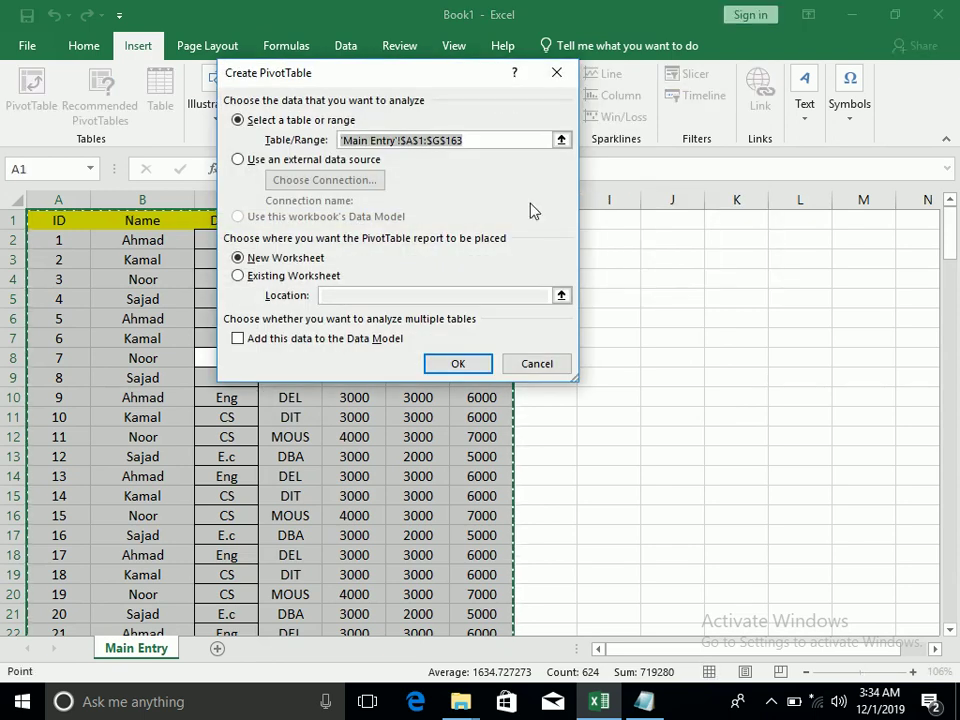
{"action": "left_click", "coordinate": [443, 366]}
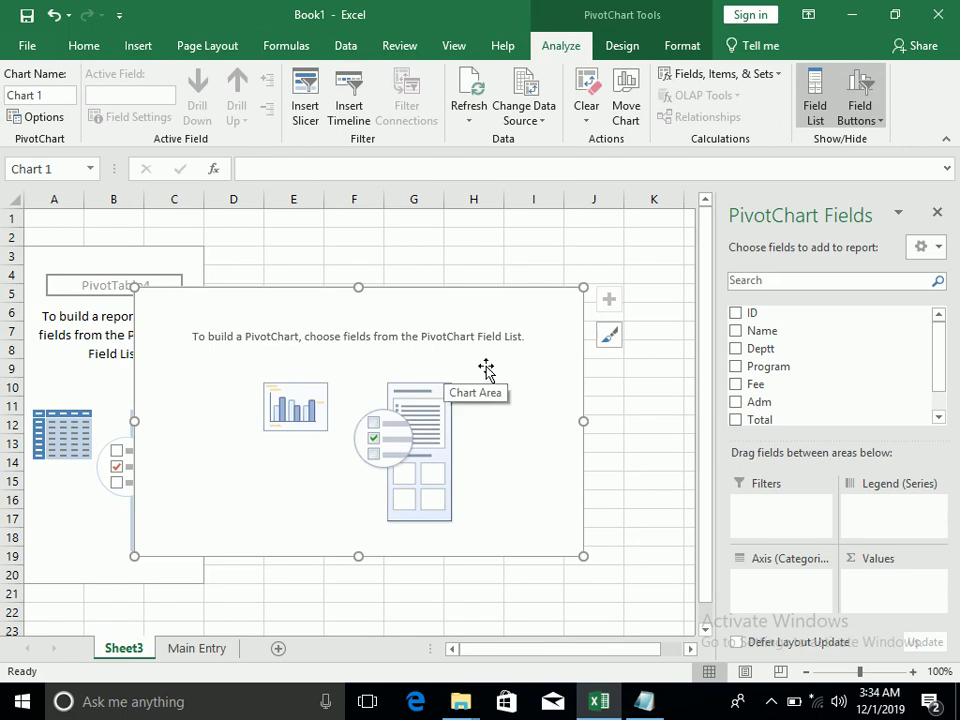
{"action": "left_click", "coordinate": [736, 349]}
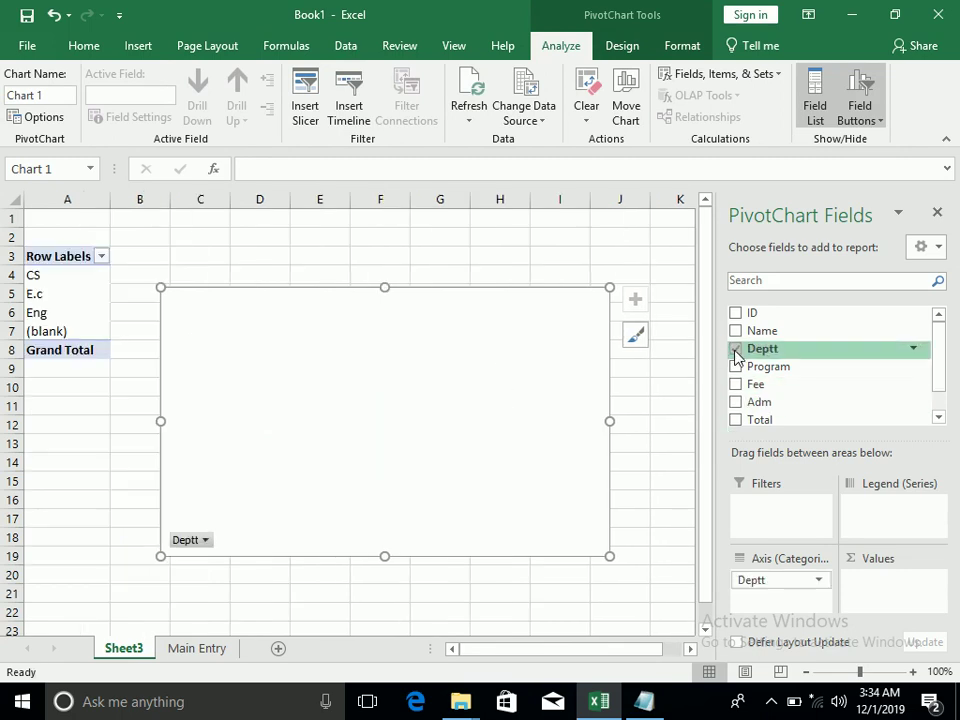
{"action": "left_click", "coordinate": [737, 420]}
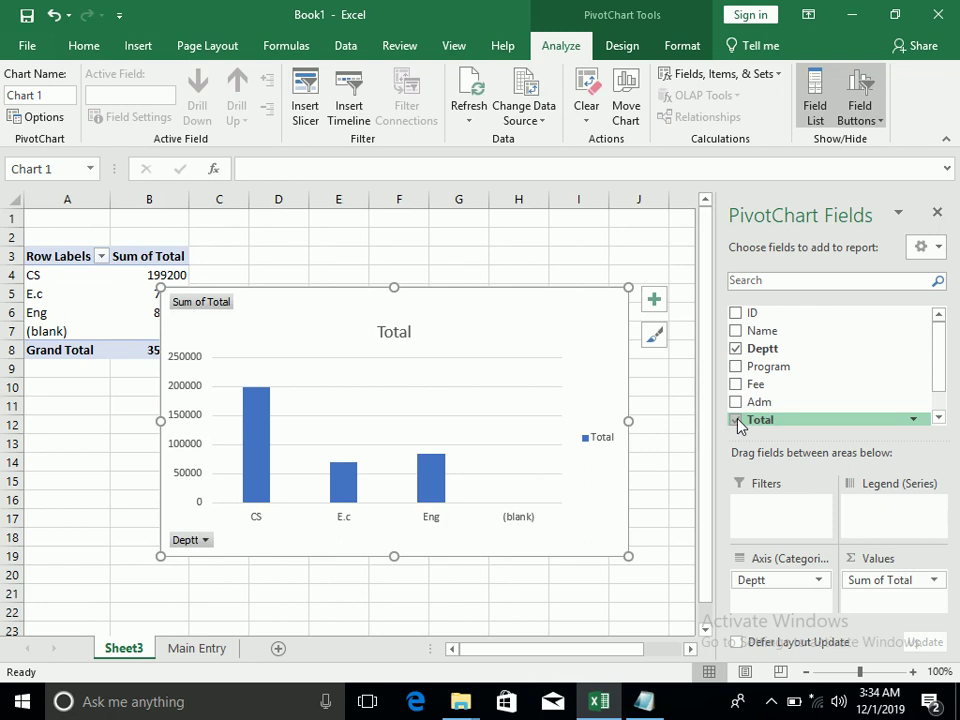
- Keep Deptt on the axis and move Program to Filters, excluding (blank) programs
{"action": "left_click", "coordinate": [737, 366]}
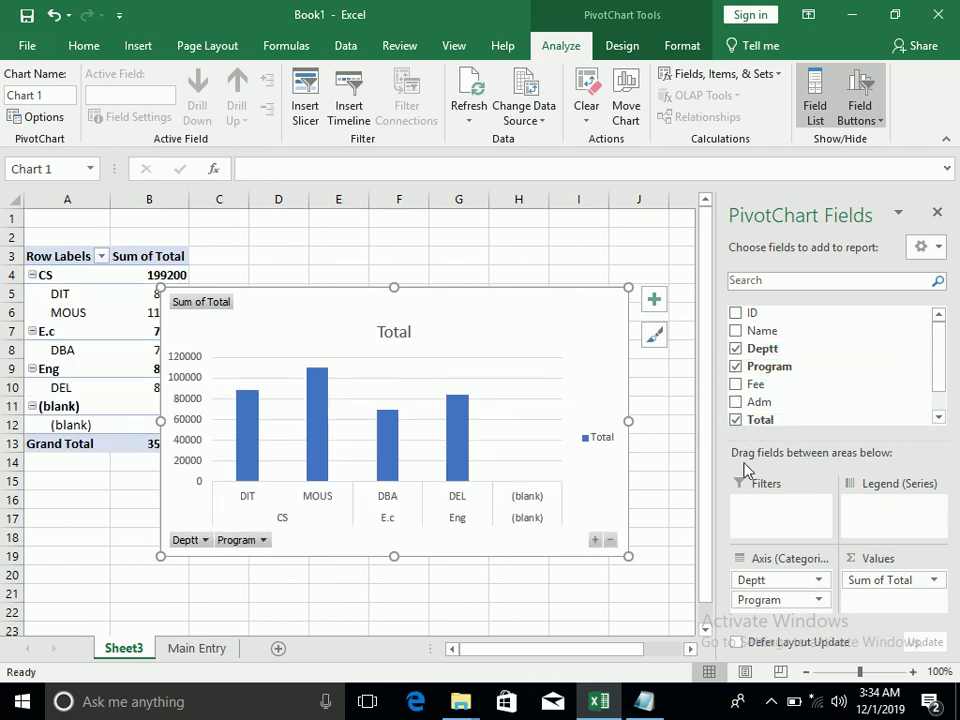
{"action": "left_click", "coordinate": [736, 350]}
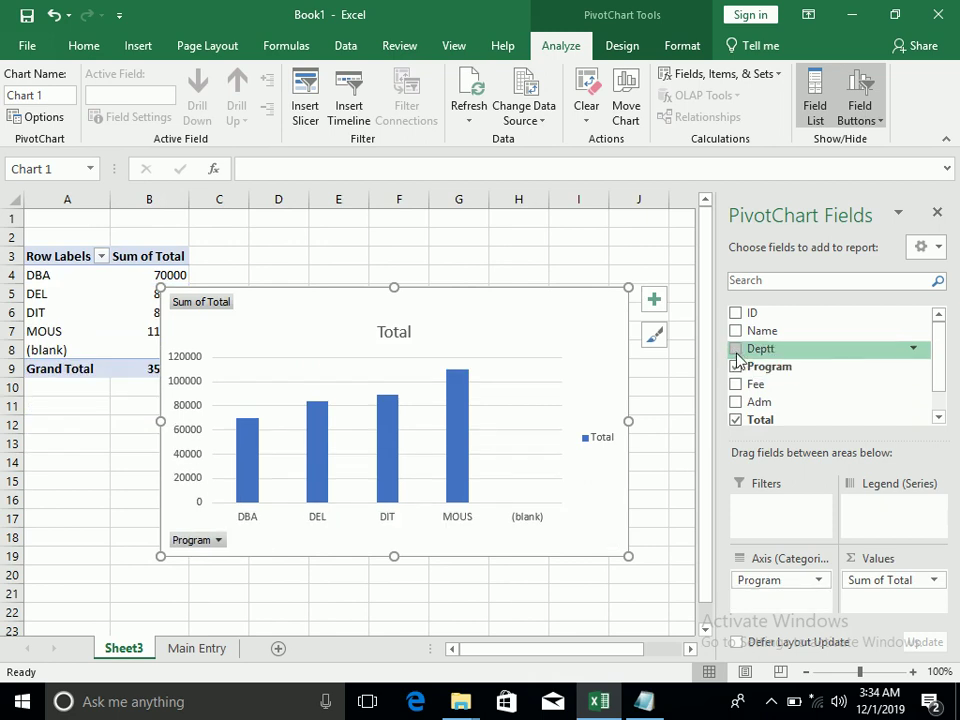
{"action": "left_click", "coordinate": [736, 350]}
{"action": "left_click_drag", "start_coordinate": [739, 366], "coordinate": [748, 502]}
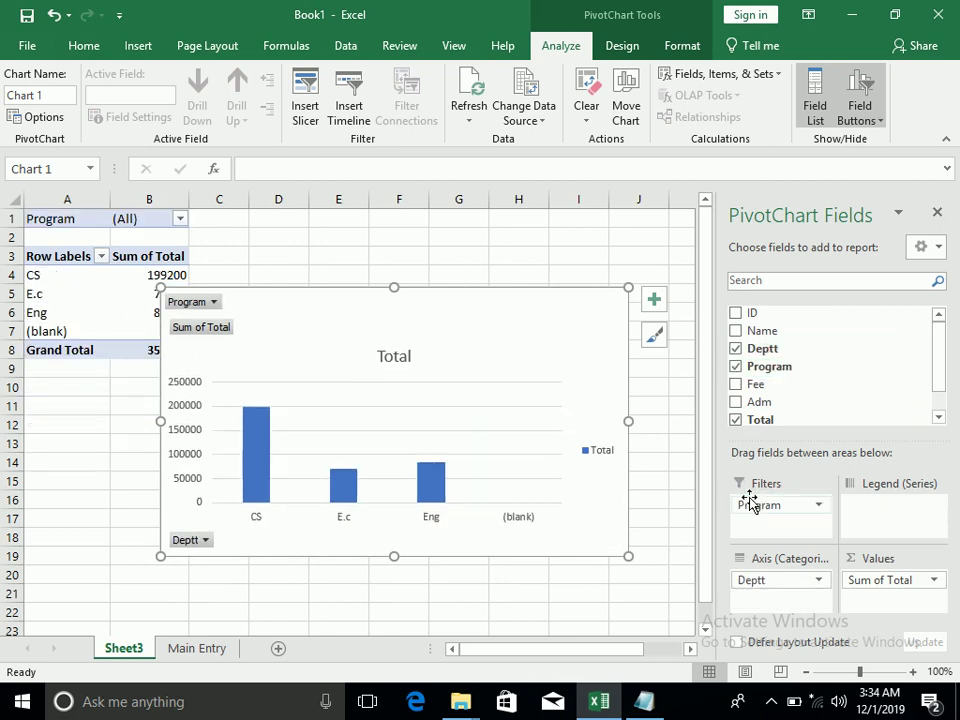
{"action": "left_click", "coordinate": [179, 220]}
{"action": "left_click", "coordinate": [30, 425]}
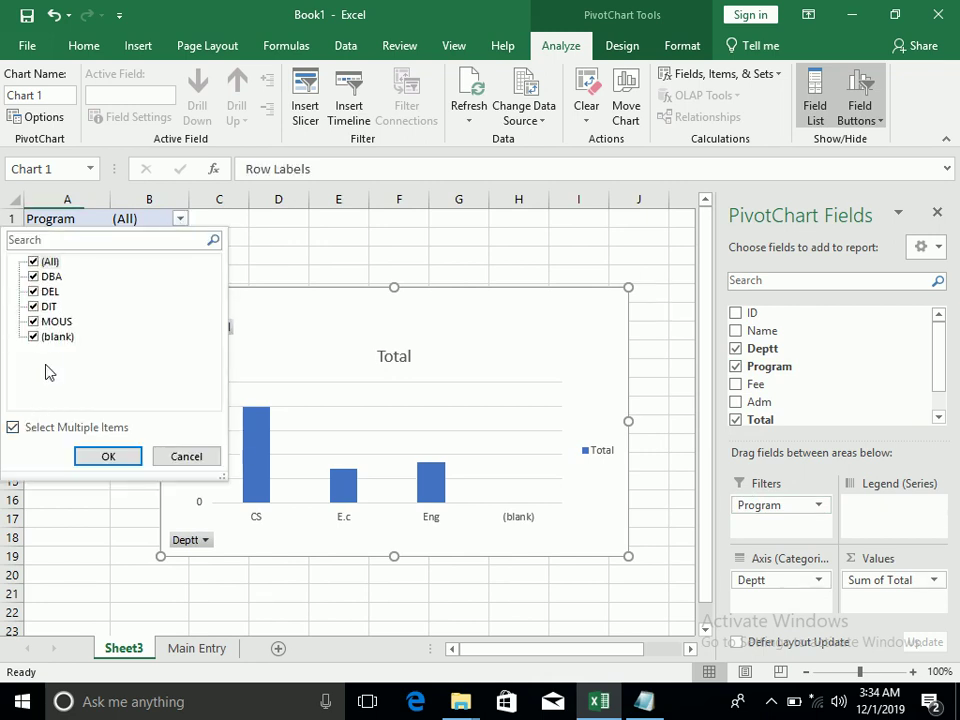
{"action": "left_click", "coordinate": [33, 306]}
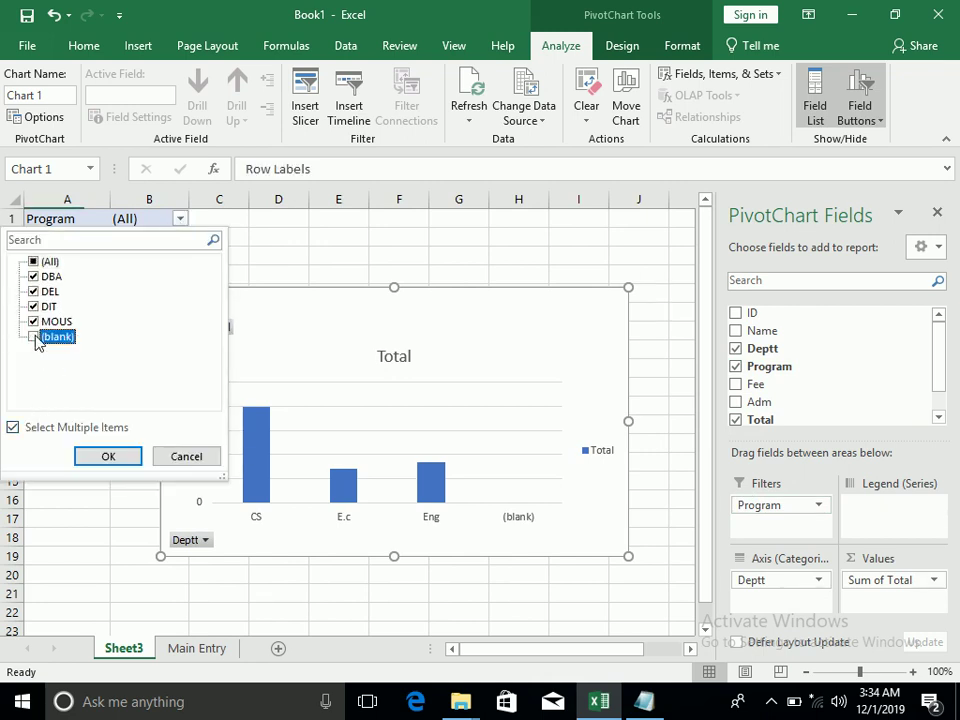
{"action": "left_click", "coordinate": [112, 459]}
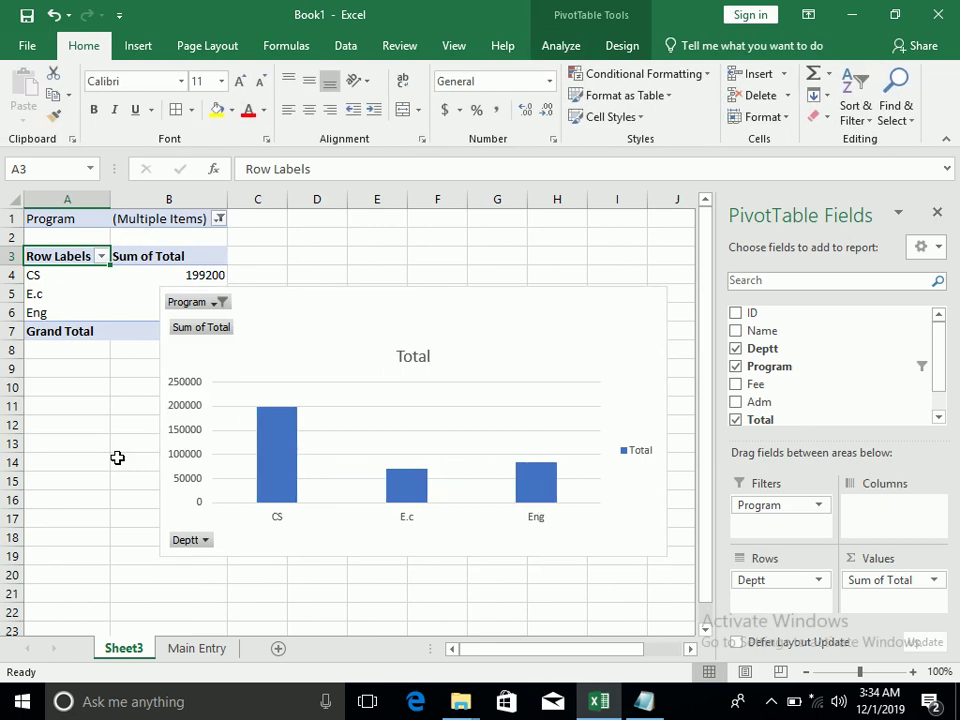
- Replace the chart title 'Total' with 'Department Graph'
{"action": "left_click", "coordinate": [373, 360]}
{"action": "left_click", "coordinate": [401, 358]}
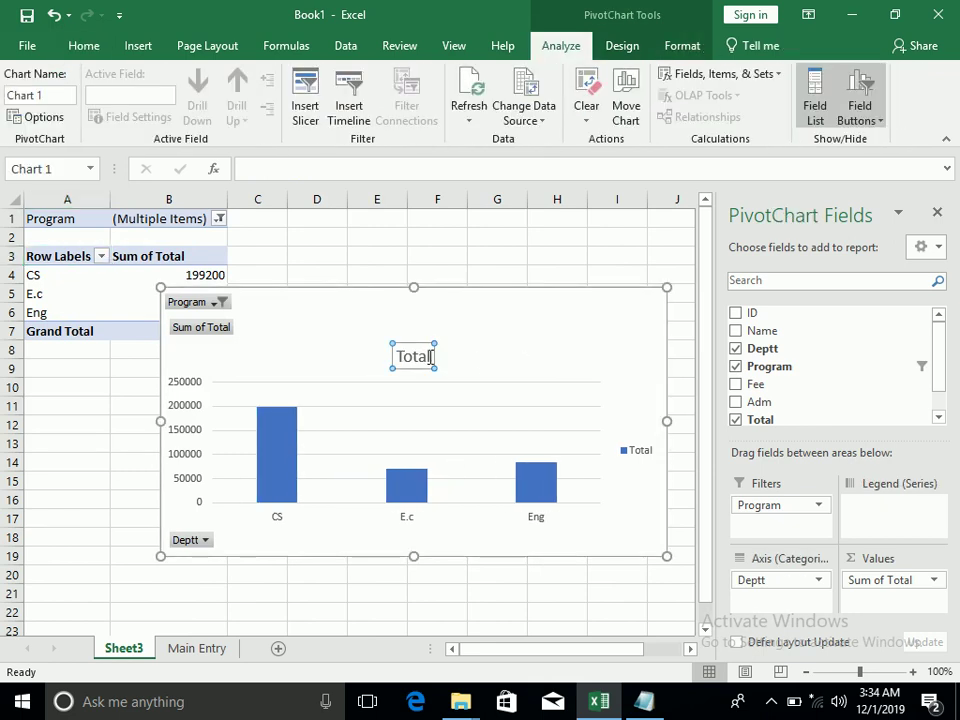
{"action": "left_click_drag", "start_coordinate": [431, 356], "coordinate": [370, 358]}
{"action": "key", "text": "Delete"}
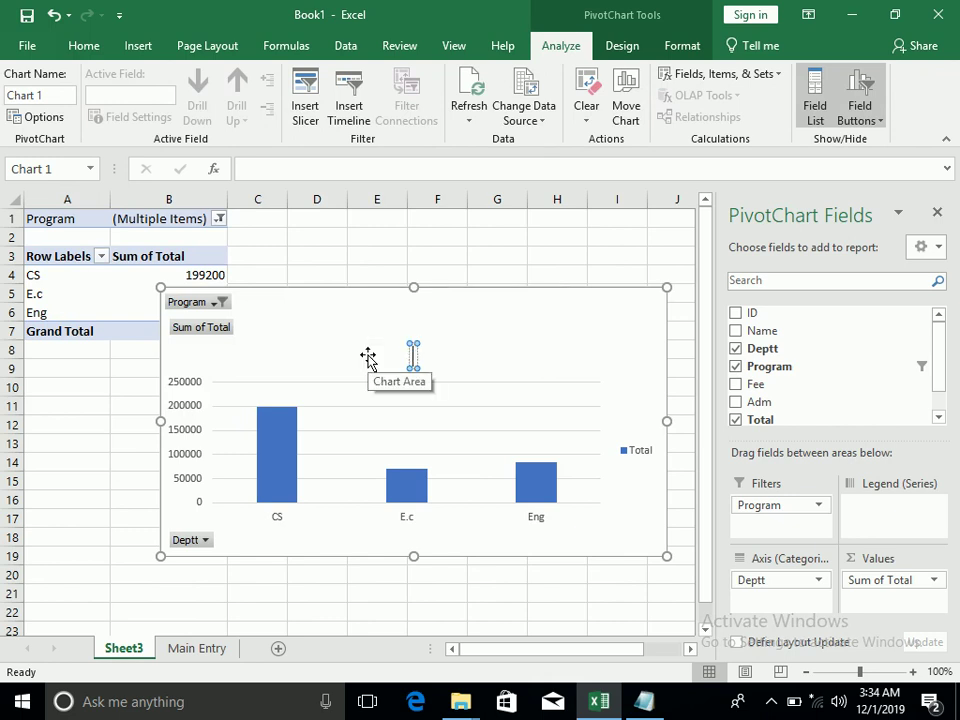
{"action": "type", "text": "Dpeartmen"}
{"action": "key", "text": "BackSpace"}
{"action": "key", "text": "BackSpace"}
{"action": "key", "text": "BackSpace"}
{"action": "key", "text": "BackSpace"}
{"action": "key", "text": "BackSpace"}
{"action": "key", "text": "BackSpace"}
{"action": "type", "text": "epartmen"}
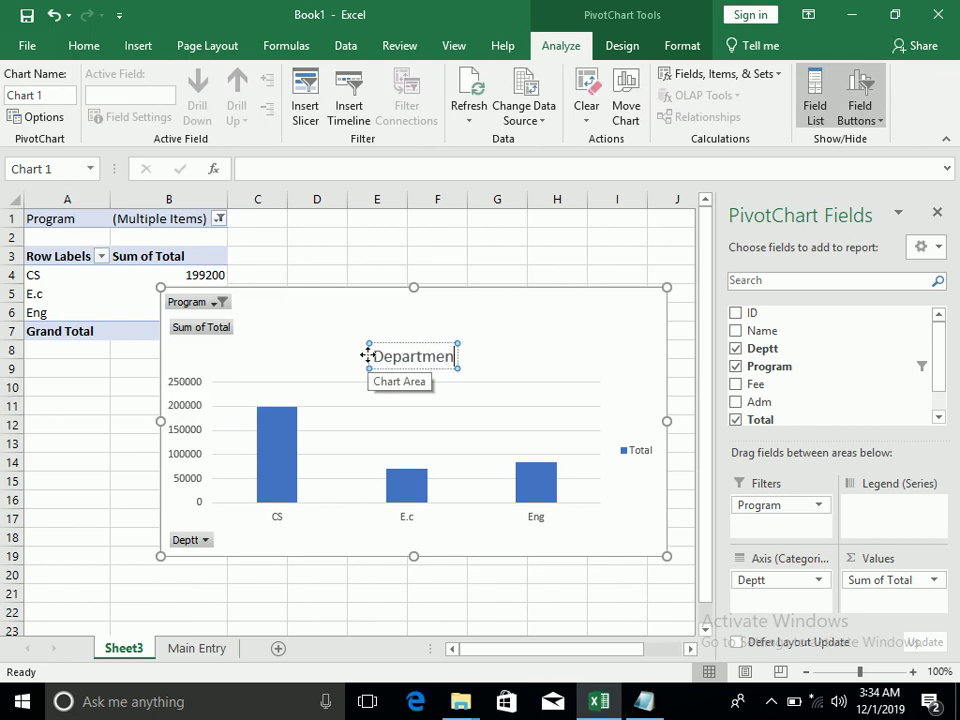
{"action": "type", "text": "t Grapgh"}
{"action": "key", "text": "BackSpace"}
{"action": "key", "text": "BackSpace"}
{"action": "type", "text": "h"}
{"action": "left_click", "coordinate": [414, 319]}
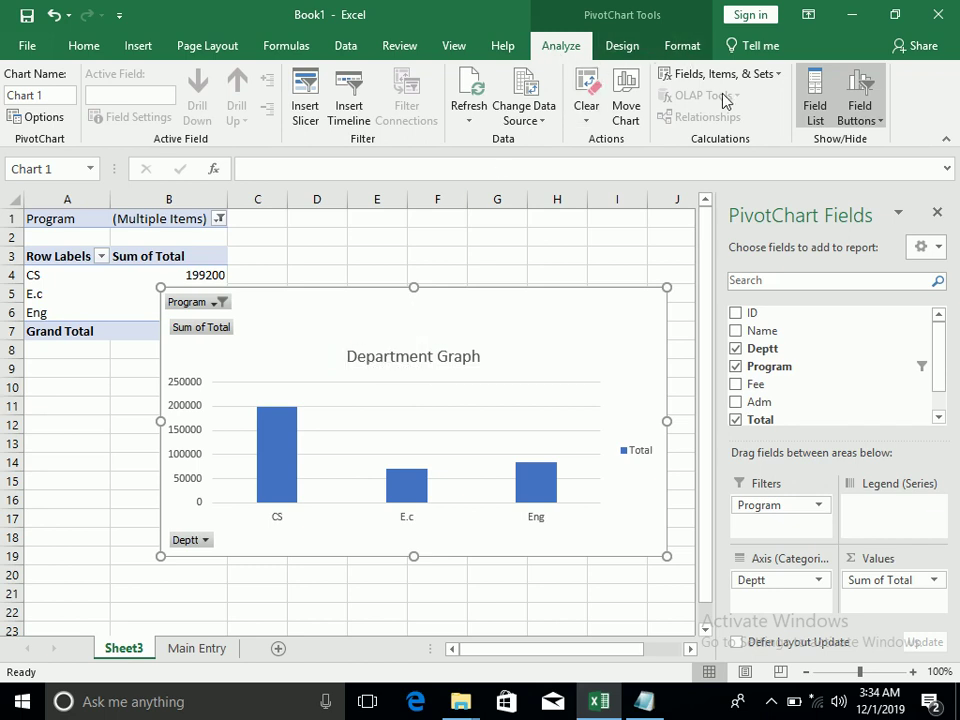
- Move the pivot chart to a new chart sheet named Graph
{"action": "left_click", "coordinate": [618, 46]}
{"action": "left_click", "coordinate": [878, 110]}
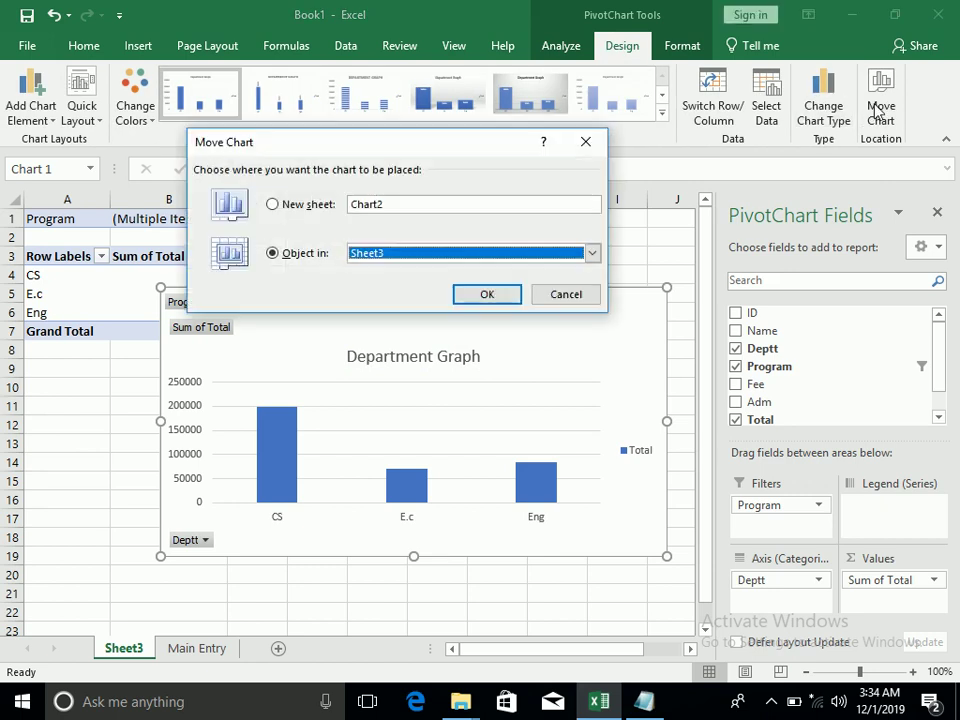
{"action": "left_click", "coordinate": [296, 203]}
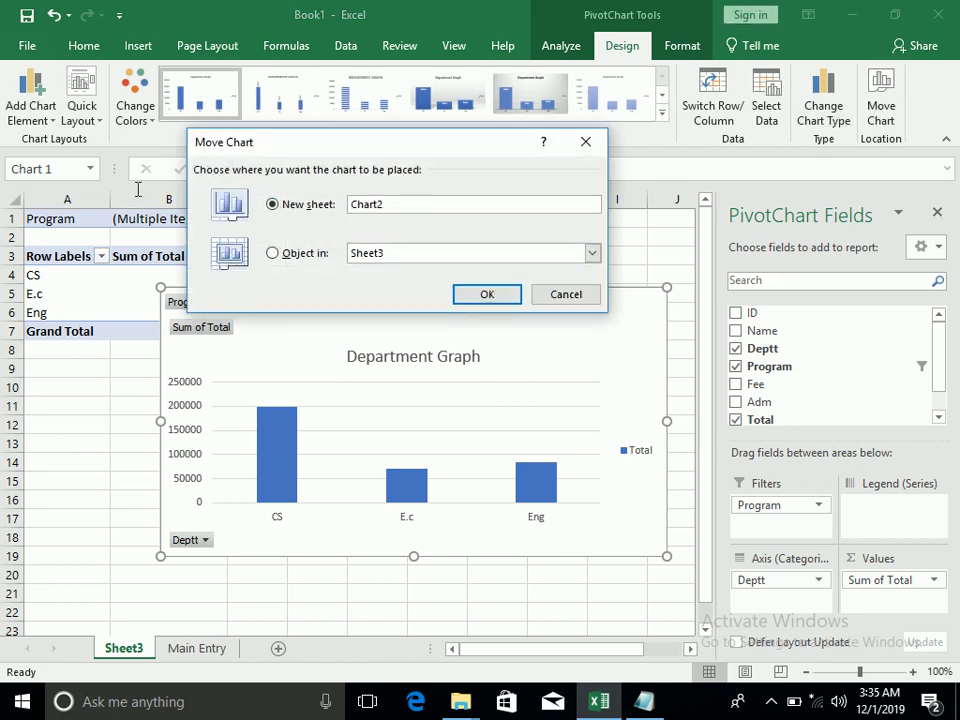
{"action": "key", "text": "BackSpace"}
{"action": "type", "text": "raph"}
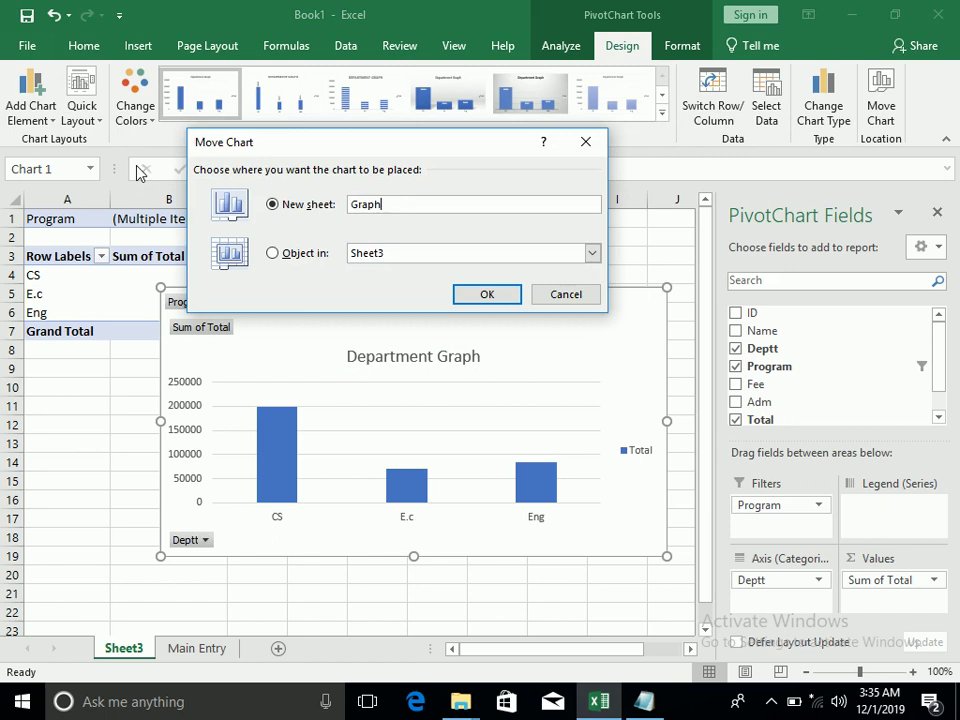
{"action": "key", "text": "Return"}
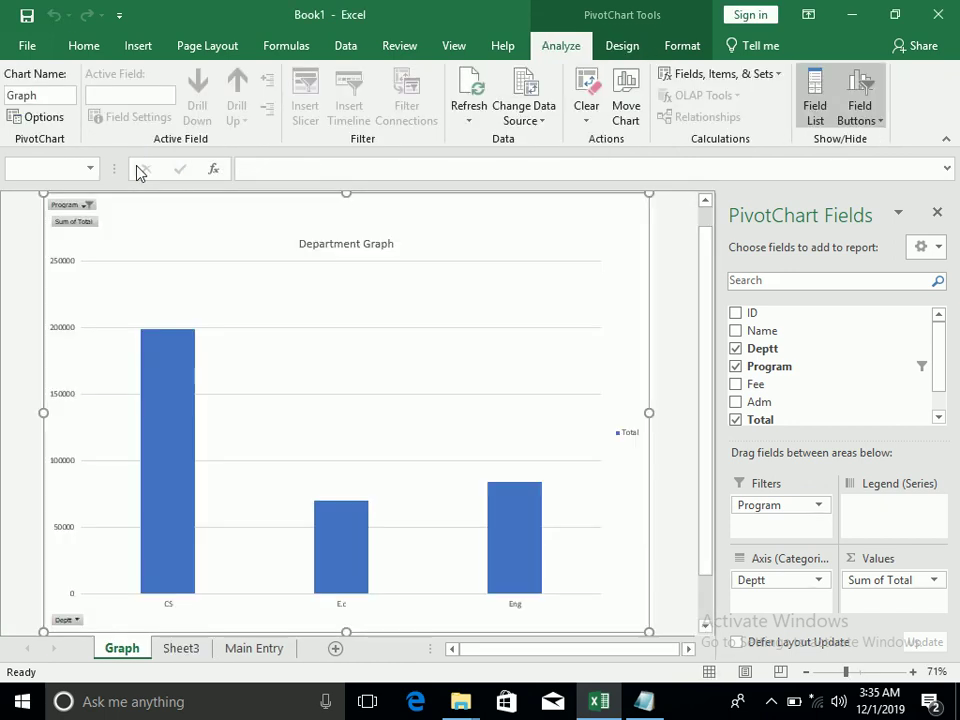
- Close the chart field list and return to the Sheet3 pivot table's CS row
{"action": "left_click", "coordinate": [195, 650]}
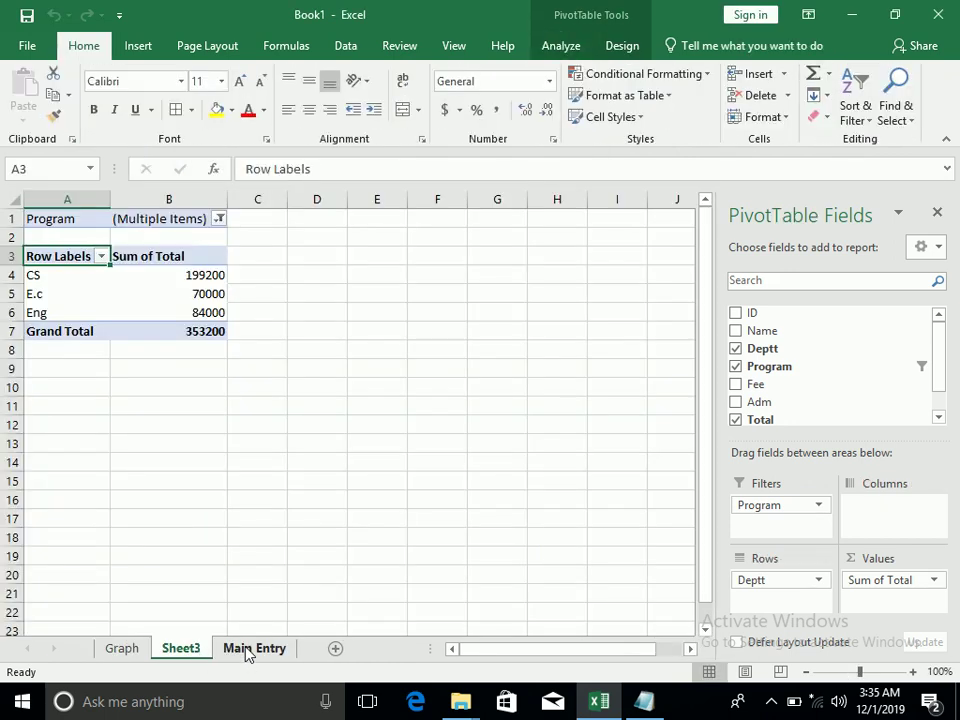
{"action": "left_click", "coordinate": [246, 652]}
{"action": "left_click", "coordinate": [141, 652]}
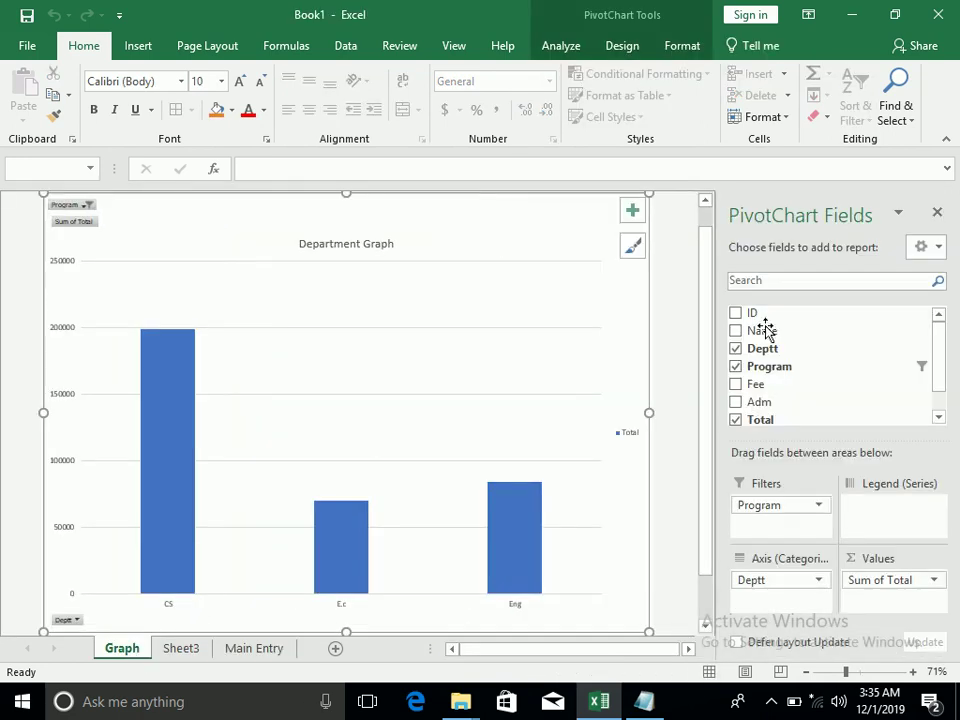
{"action": "left_click", "coordinate": [936, 212]}
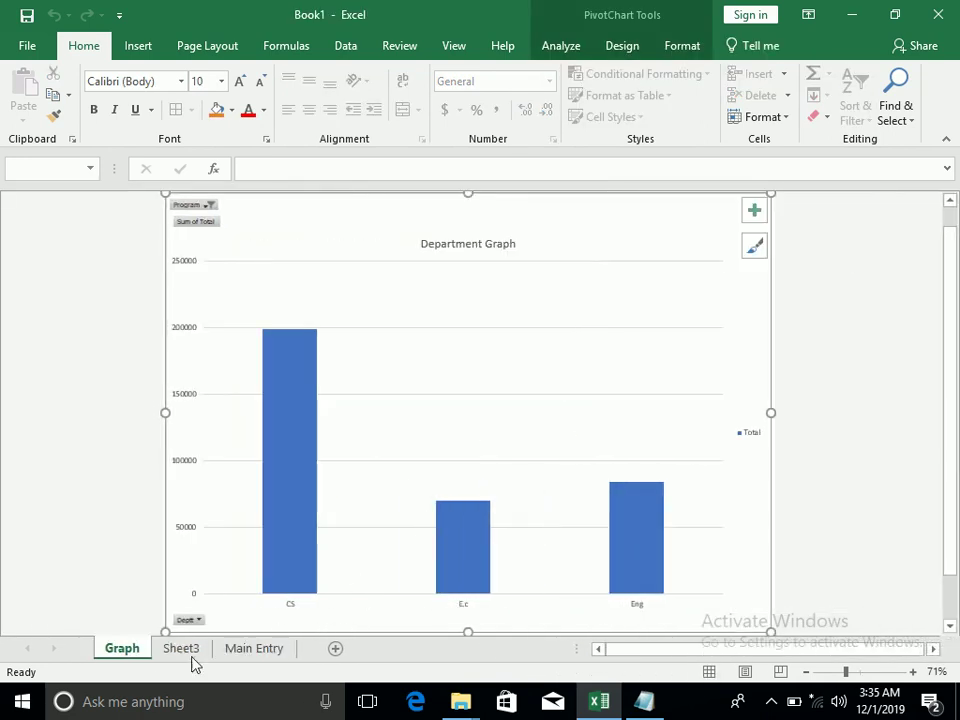
{"action": "left_click", "coordinate": [186, 648]}
{"action": "left_click", "coordinate": [204, 480]}
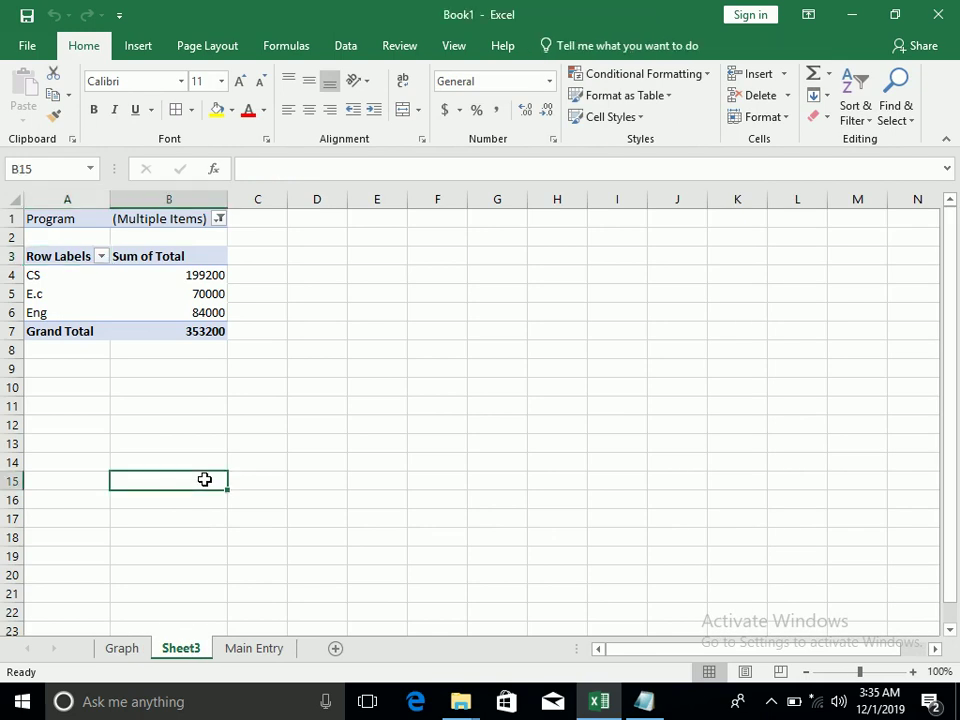
{"action": "left_click", "coordinate": [30, 276]}
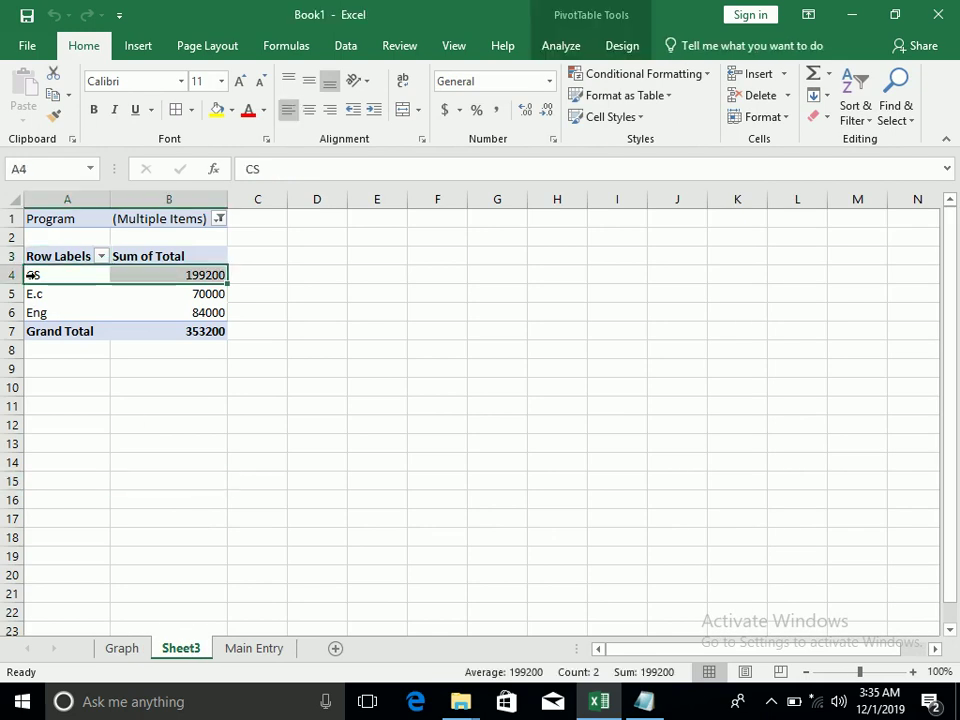
- Drill into the CS total and rename the resulting sheet 'CS Deptt Record'
{"action": "double_click", "coordinate": [204, 275]}
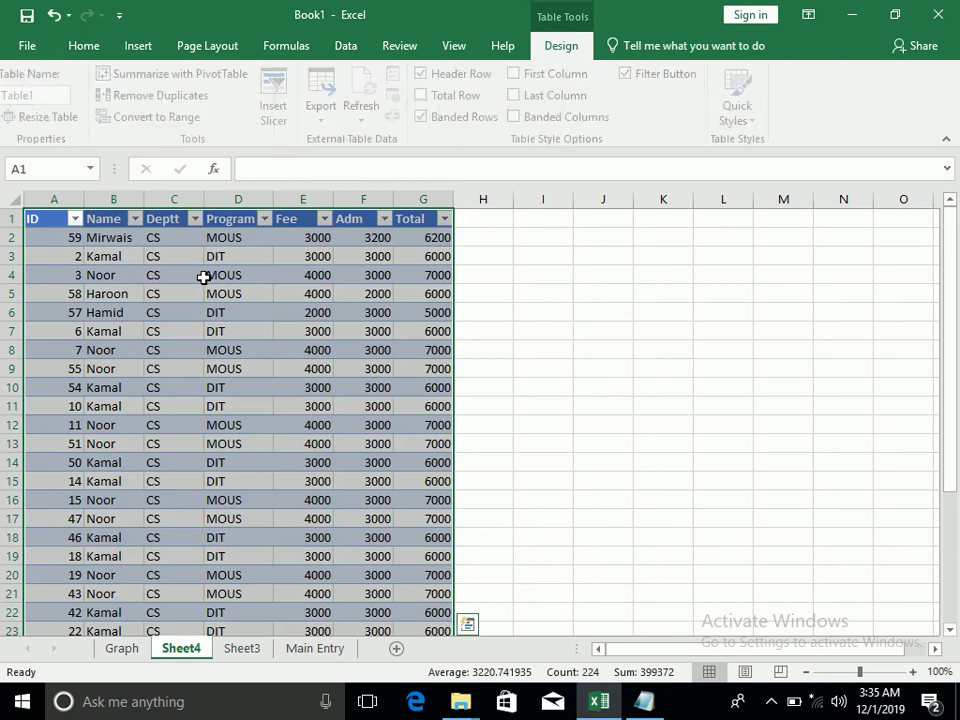
{"action": "left_click_drag", "start_coordinate": [231, 240], "coordinate": [255, 657]}
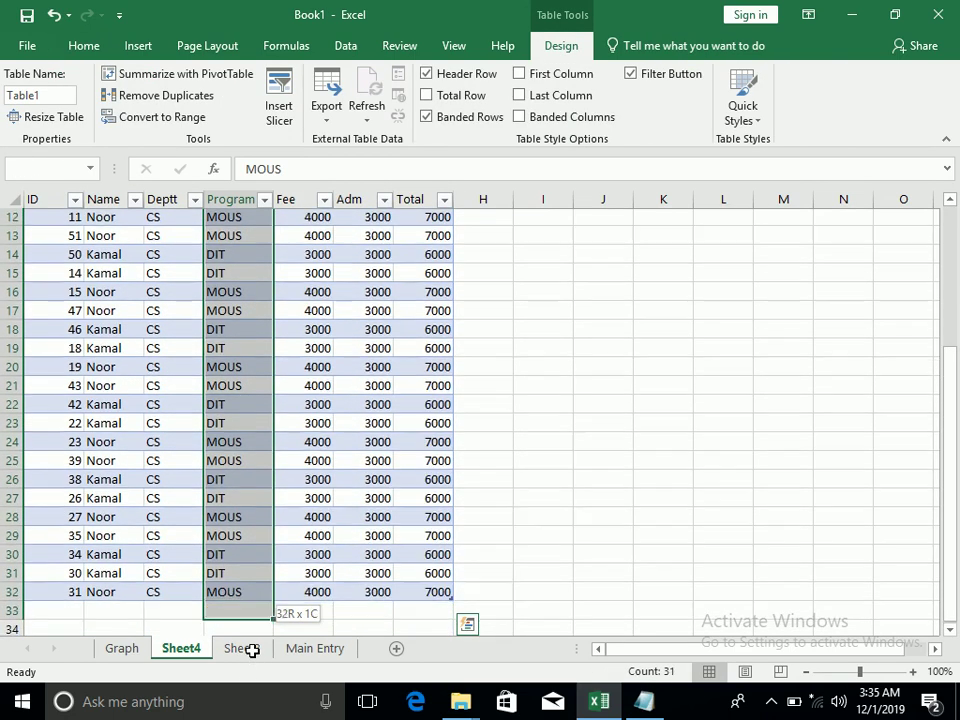
{"action": "right_click", "coordinate": [183, 652]}
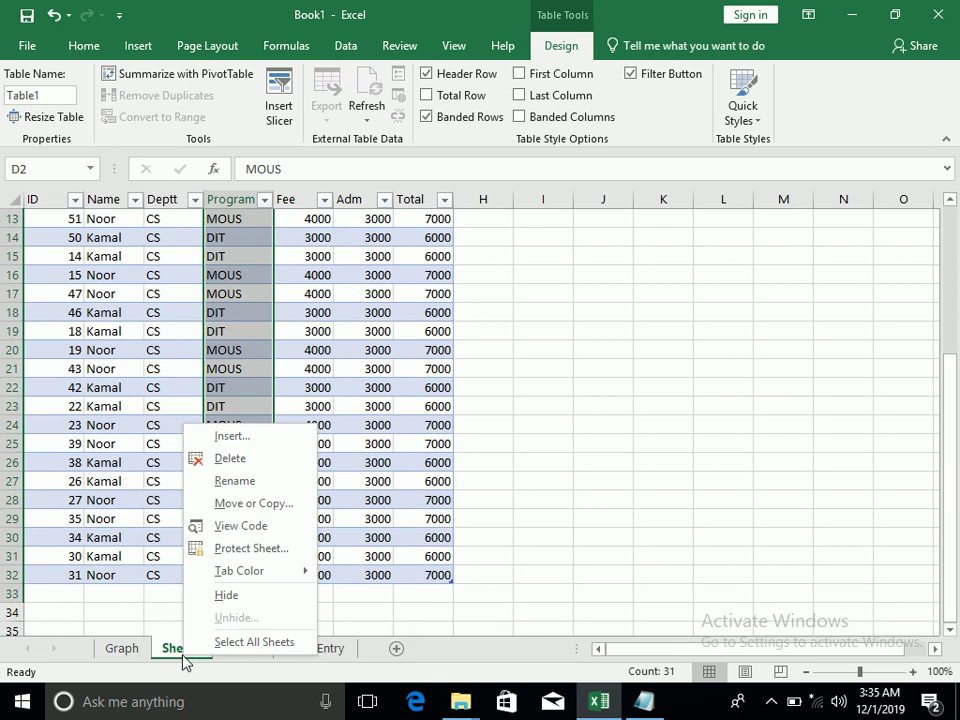
{"action": "left_click", "coordinate": [230, 481]}
{"action": "type", "text": "CS Deptt Record"}
{"action": "key", "text": "Return"}
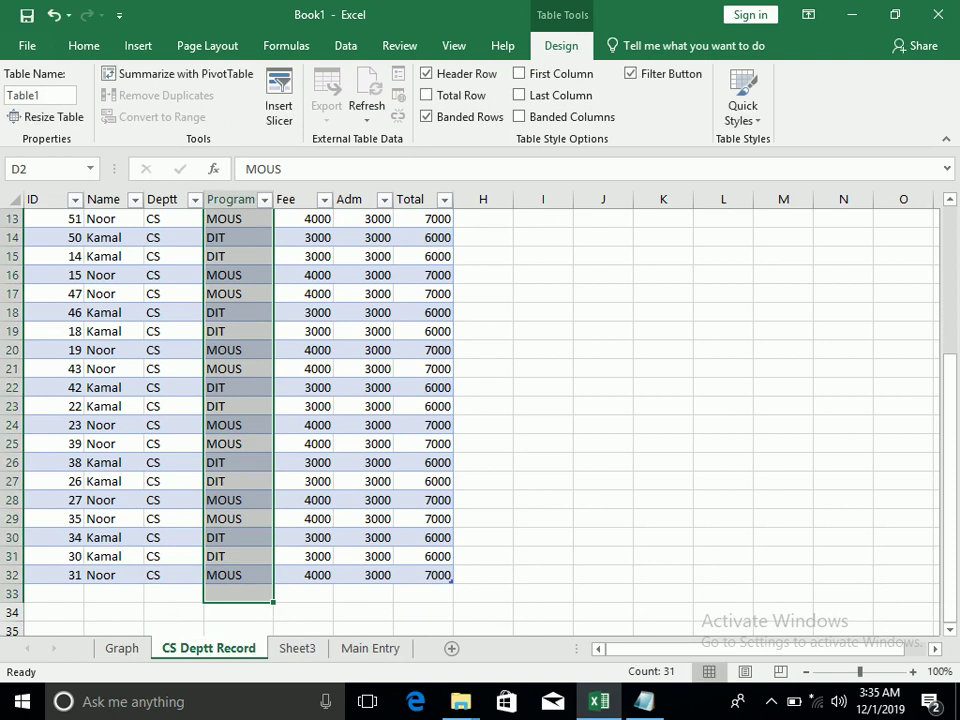
- Back on Sheet3, drill into the E.c total to list its records
{"action": "left_click", "coordinate": [300, 654]}
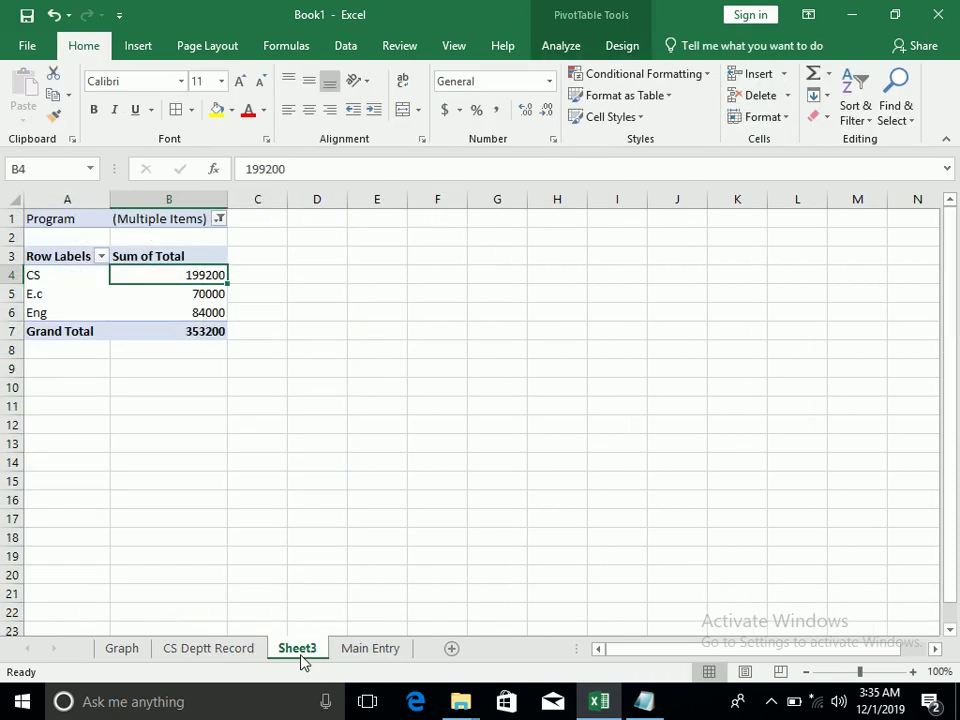
{"action": "right_click", "coordinate": [303, 660]}
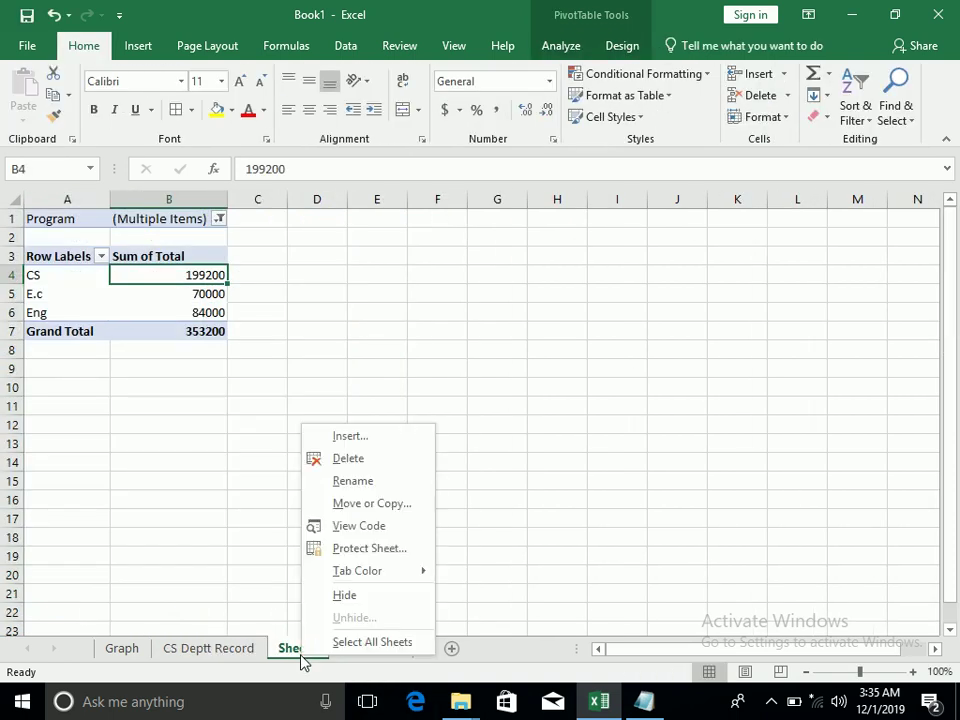
{"action": "left_click", "coordinate": [189, 292]}
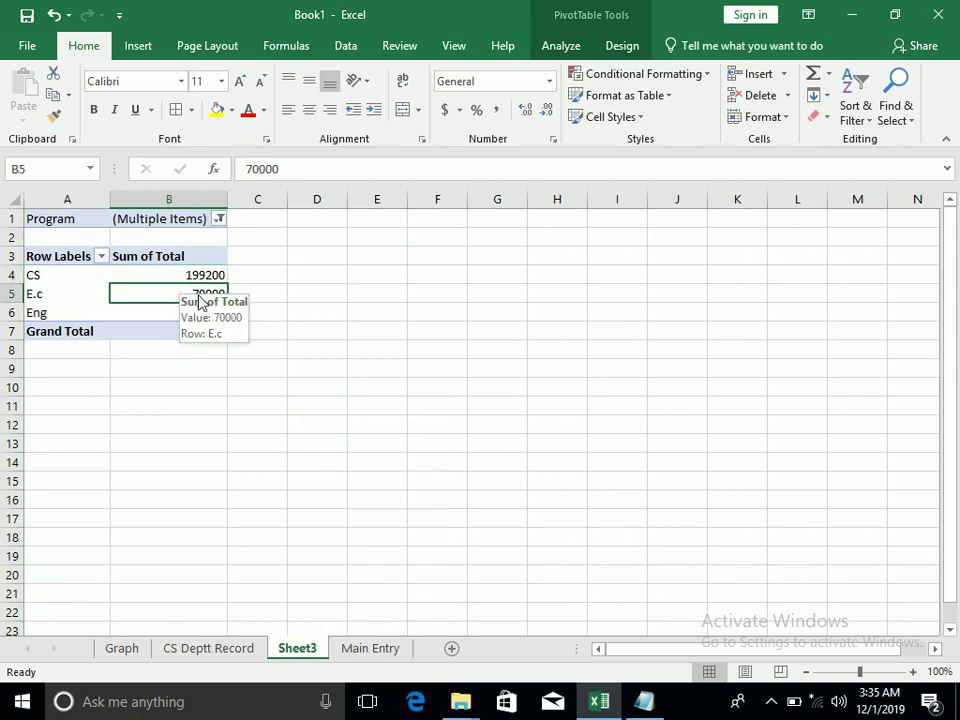
{"action": "double_click", "coordinate": [196, 288]}
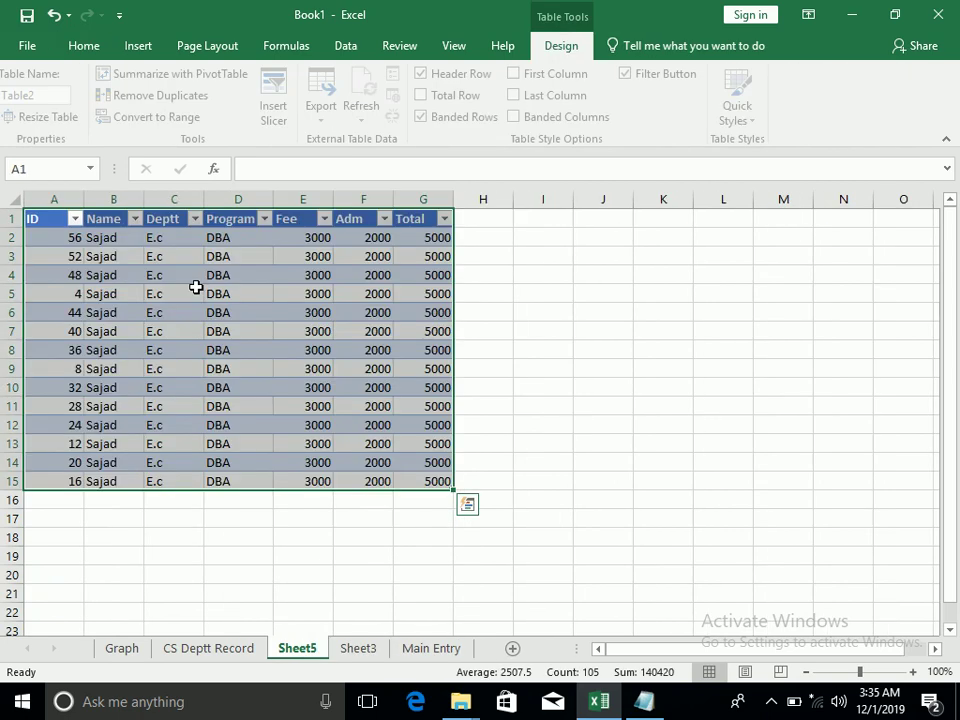
- Rename Sheet5 to 'E.c Record', then go back to the Sheet3 pivot table's Eng total
{"action": "right_click", "coordinate": [285, 654]}
{"action": "left_click", "coordinate": [340, 470]}
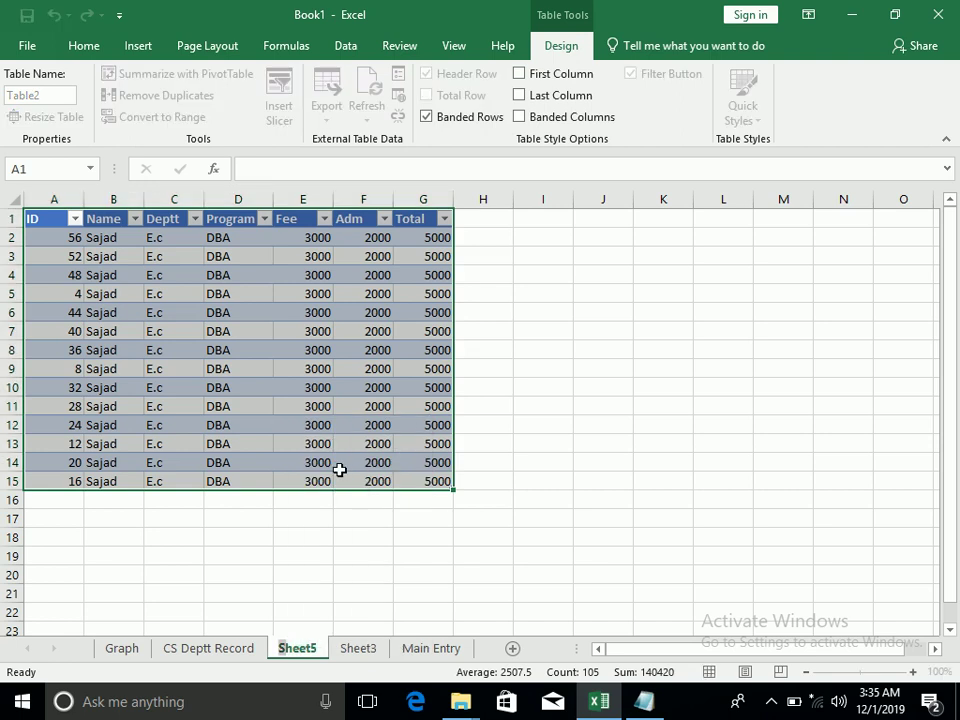
{"action": "type", "text": "E.c"}
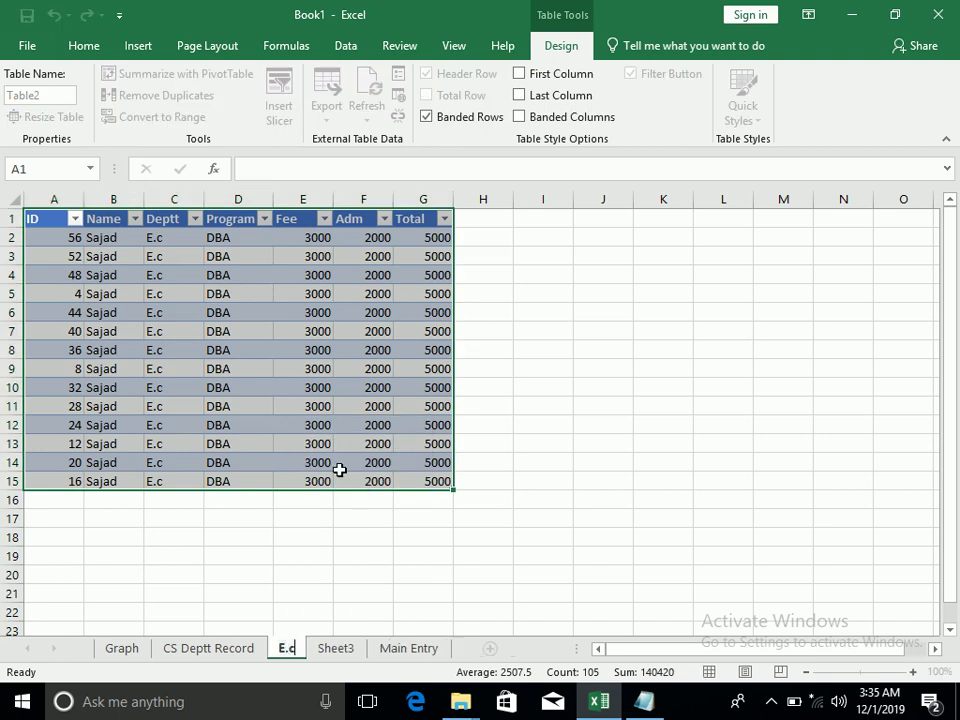
{"action": "type", "text": " Record"}
{"action": "key", "text": "Return"}
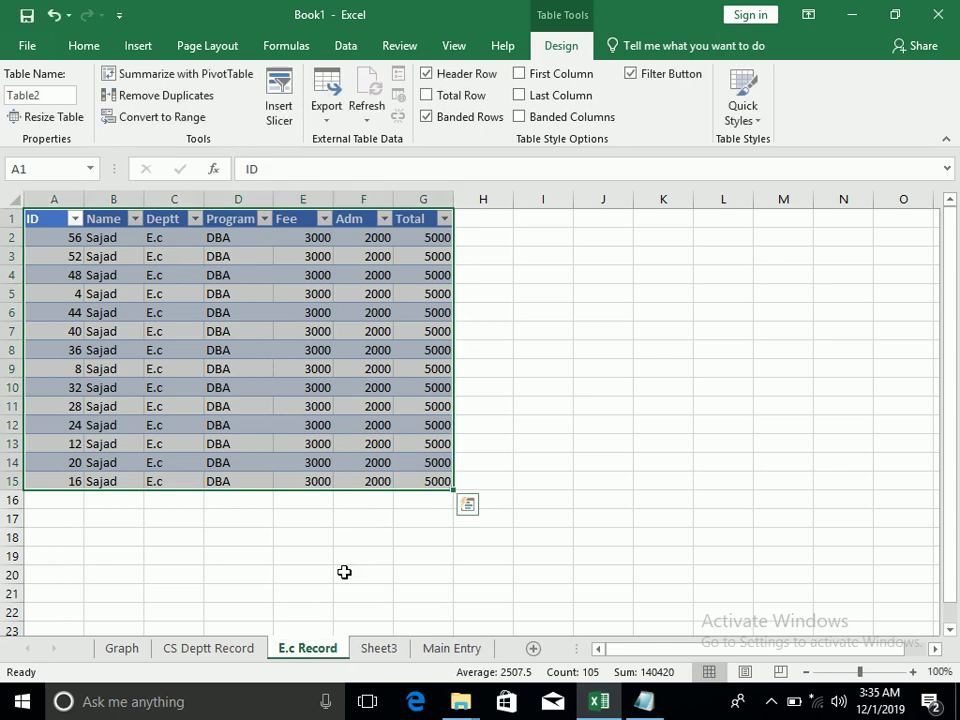
{"action": "left_click", "coordinate": [380, 652]}
{"action": "left_click", "coordinate": [164, 315]}
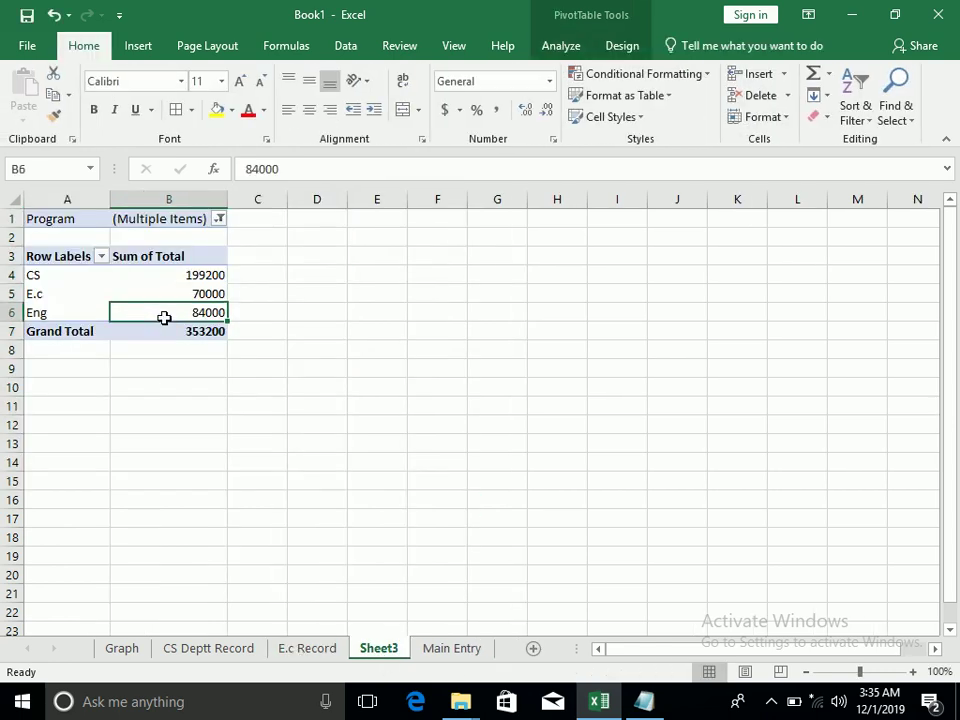
- Drill into the Eng total to list its 14 records, and name that sheet 'Eng Record'
{"action": "double_click", "coordinate": [164, 315]}
{"action": "right_click", "coordinate": [365, 650]}
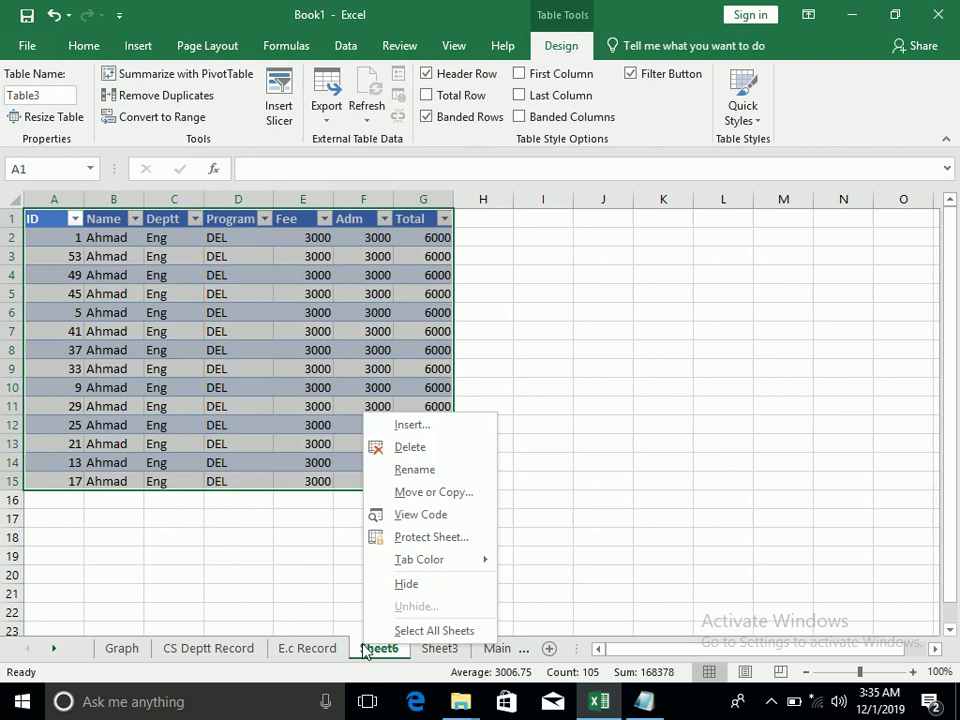
{"action": "left_click", "coordinate": [400, 470]}
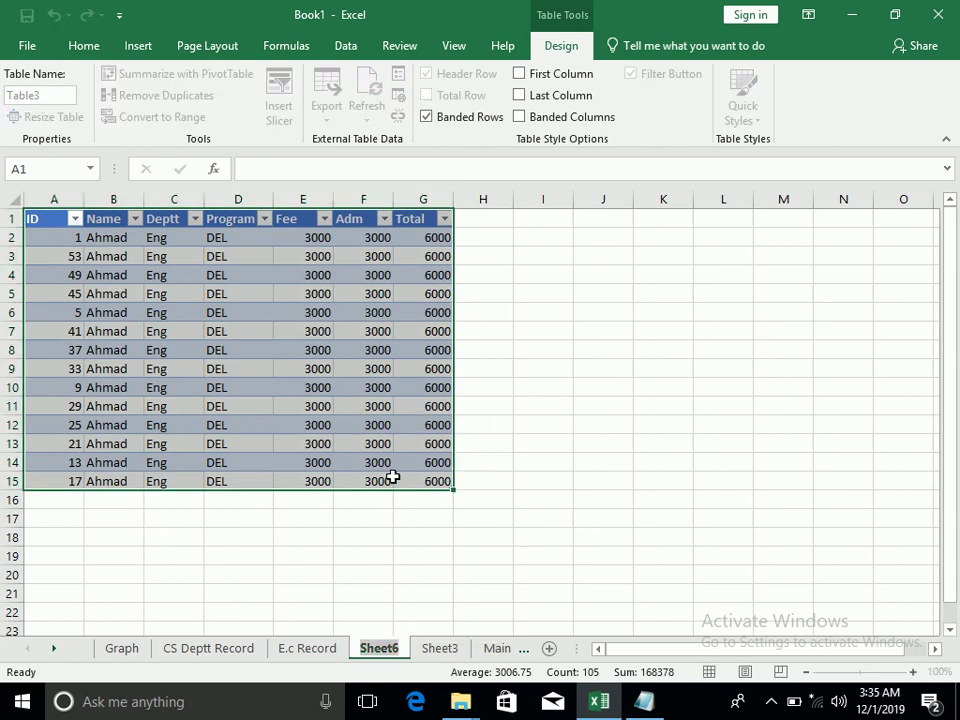
{"action": "type", "text": "Eng Record"}
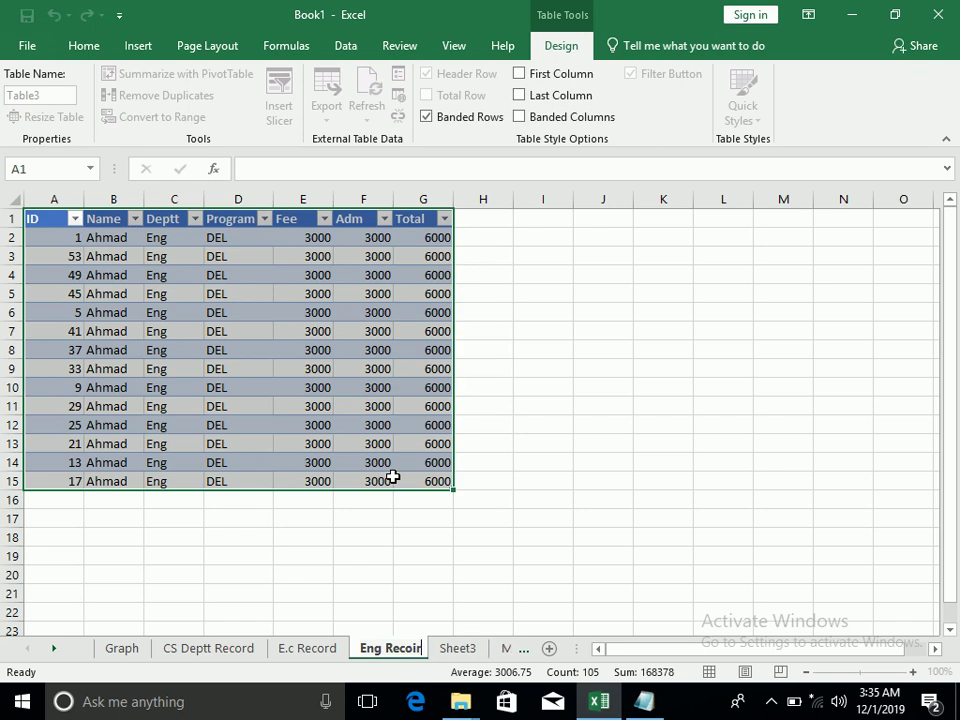
{"action": "key", "text": "Return"}
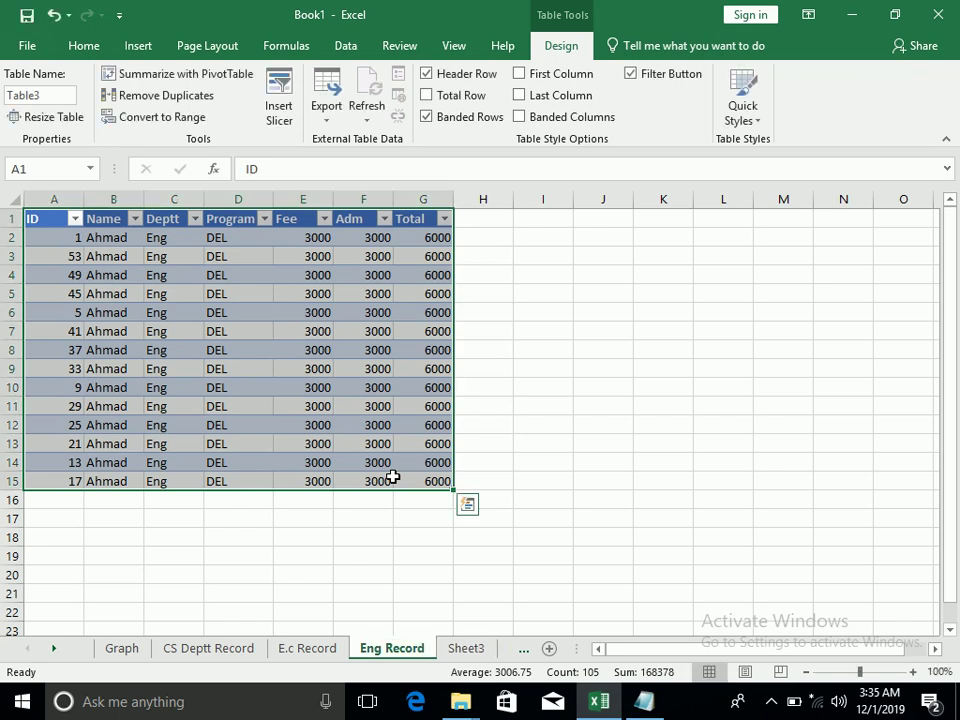
- Rename the Sheet3 pivot table sheet to 'Summery'
{"action": "left_click", "coordinate": [467, 650]}
{"action": "right_click", "coordinate": [466, 652]}
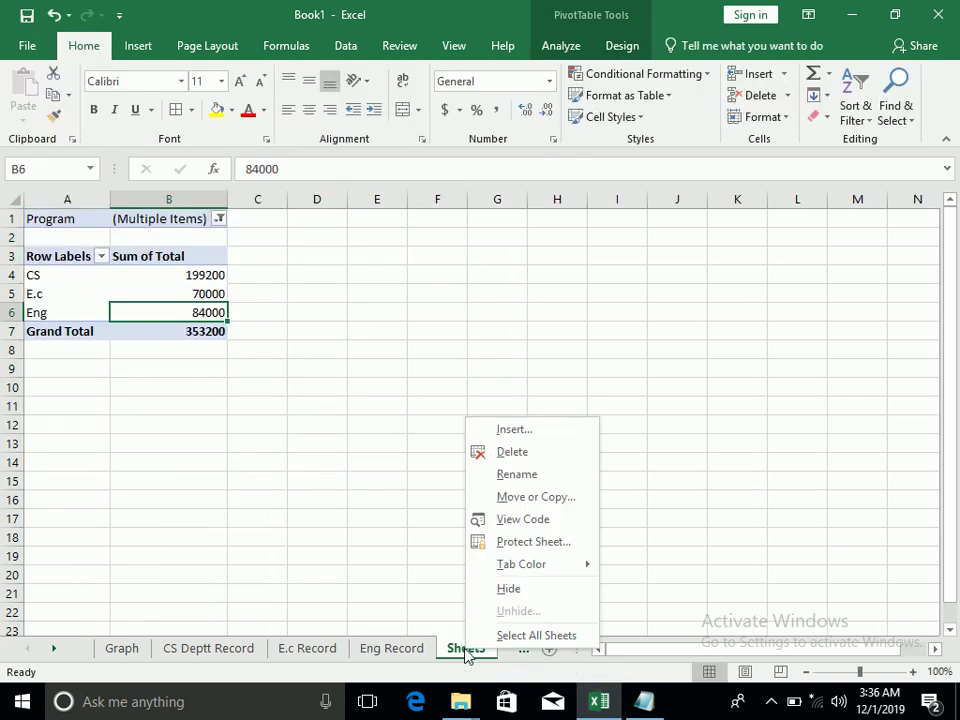
{"action": "left_click", "coordinate": [510, 470]}
{"action": "type", "text": "Summerty"}
{"action": "key", "text": "Return"}
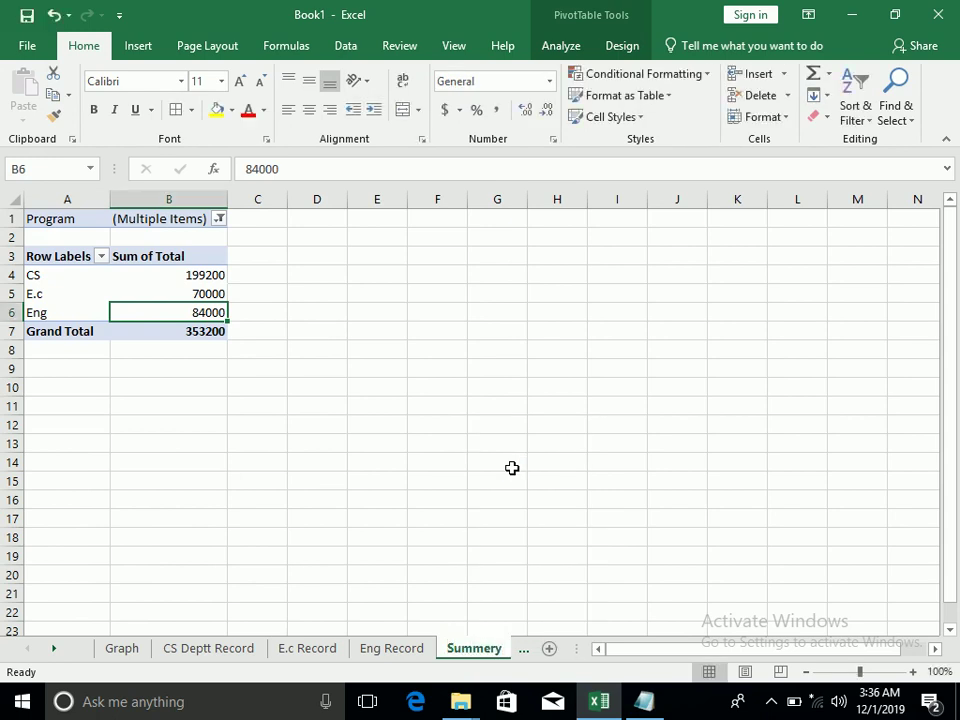
- Review the Eng Record, E.c Record and Summery sheets, ending on Main Entry
{"action": "left_click", "coordinate": [394, 655]}
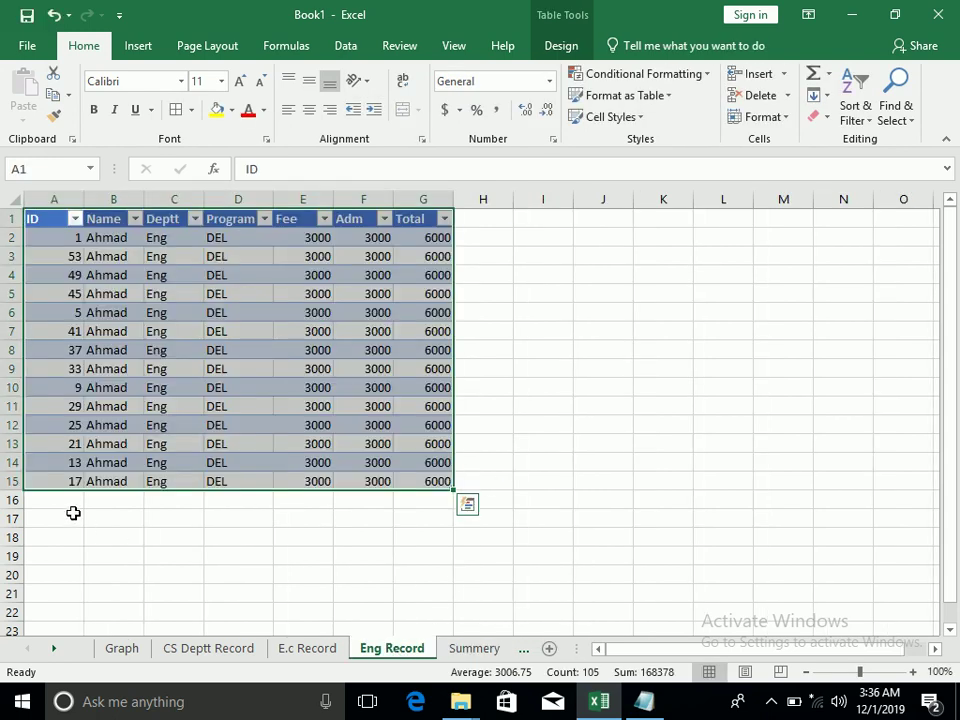
{"action": "left_click", "coordinate": [311, 648]}
{"action": "left_click", "coordinate": [439, 652]}
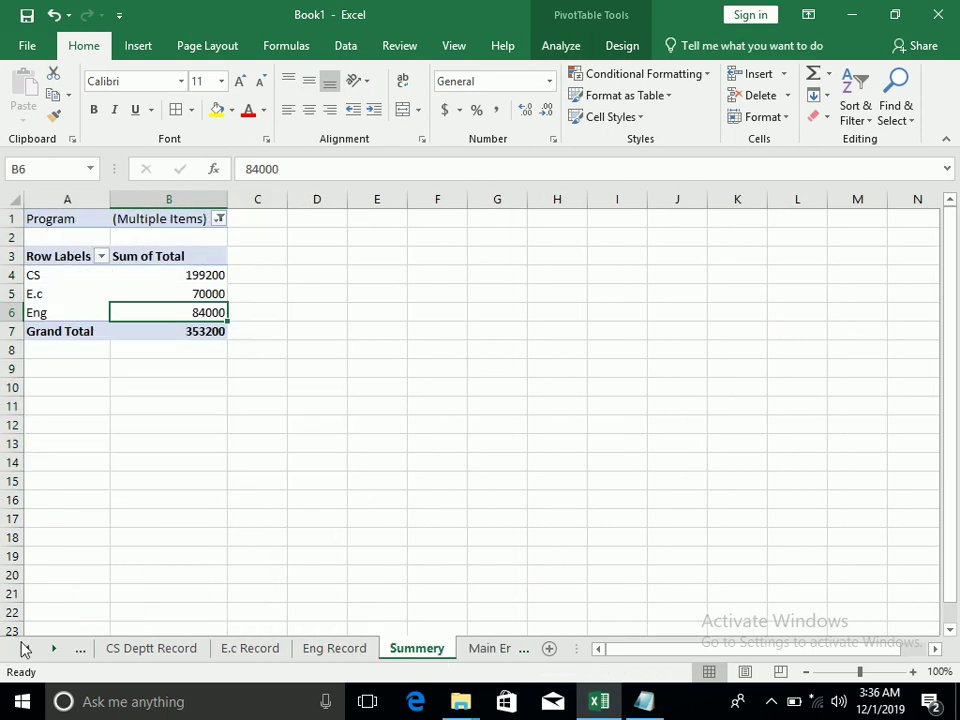
{"action": "left_click", "coordinate": [56, 649]}
{"action": "left_click", "coordinate": [364, 655]}
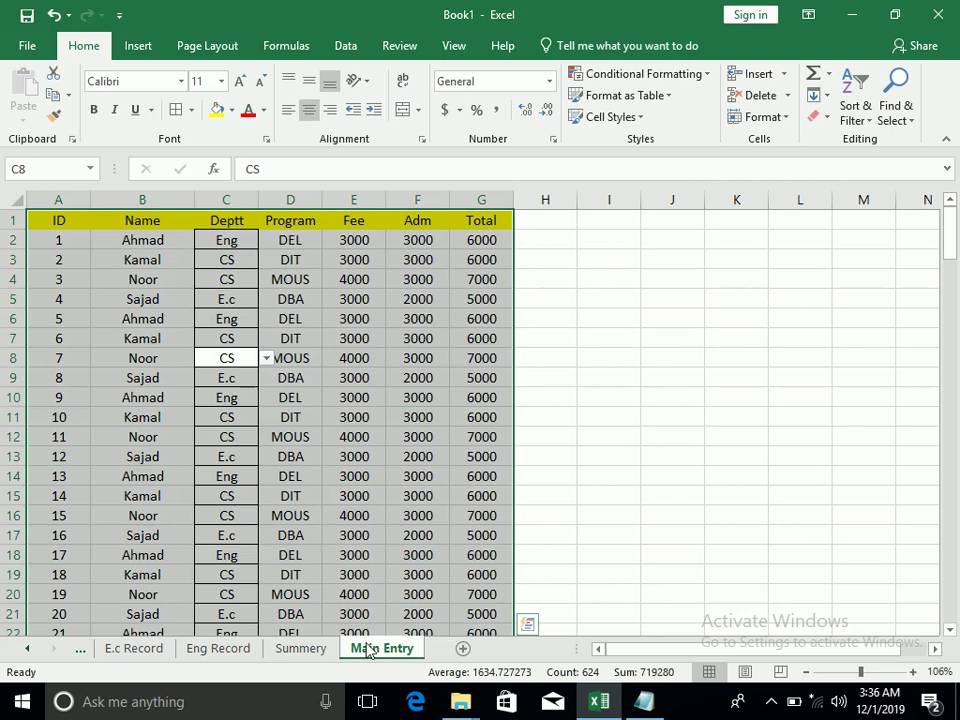
- Scroll down to the first empty name cell in row 61 of Main Entry
{"action": "left_click", "coordinate": [643, 271]}
{"action": "left_click_drag", "start_coordinate": [124, 478], "coordinate": [99, 560]}
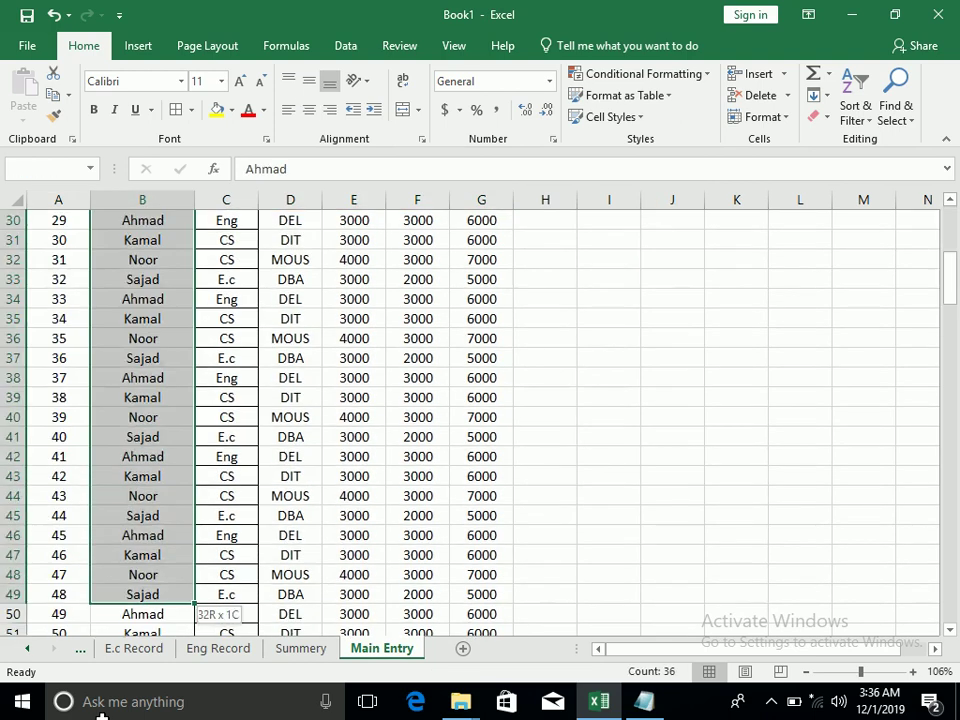
{"action": "left_click_drag", "start_coordinate": [215, 279], "coordinate": [142, 220]}
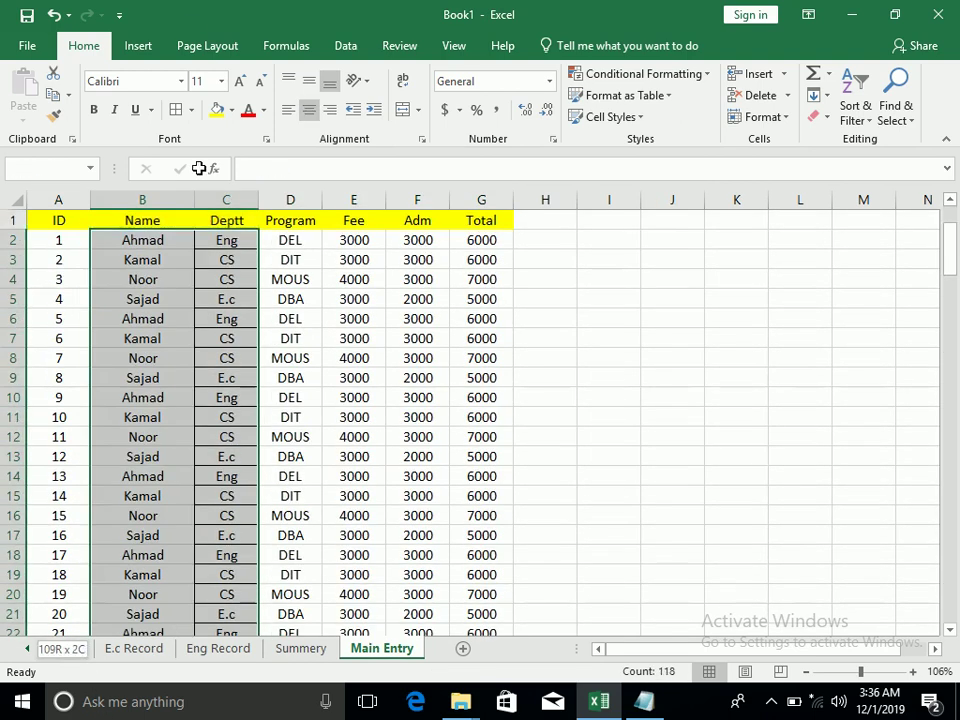
{"action": "left_click_drag", "start_coordinate": [122, 505], "coordinate": [154, 660]}
{"action": "left_click", "coordinate": [158, 478]}
{"action": "left_click", "coordinate": [151, 308]}
{"action": "key", "text": "Return"}
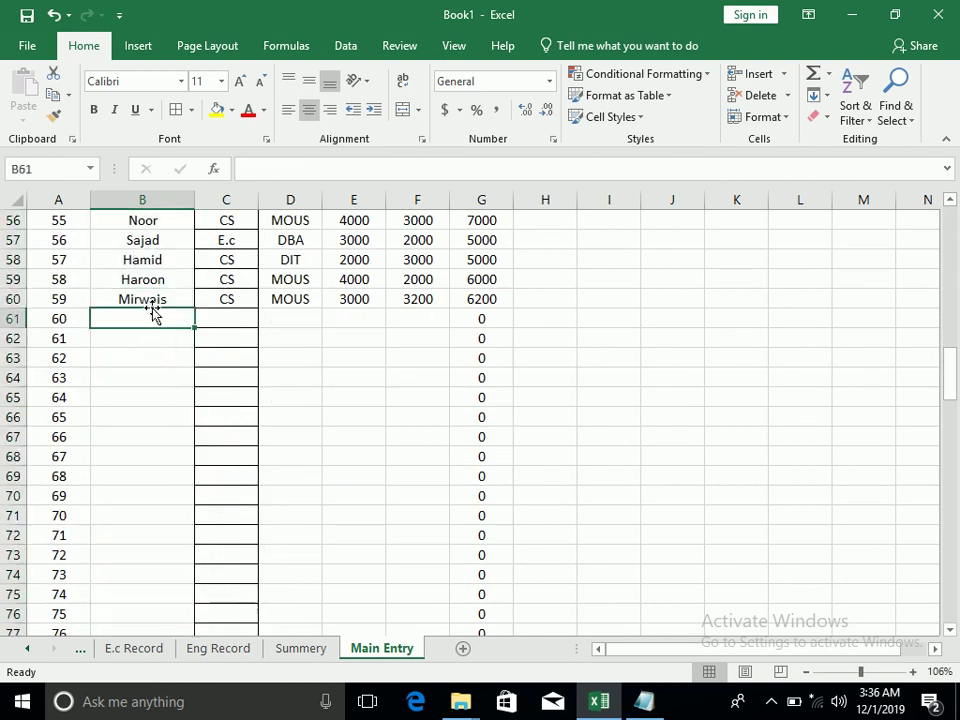
- Enter the student's name, then cancel the rejected department entry 'e'
{"action": "type", "text": "Mirwais"}
{"action": "key", "text": "Tab"}
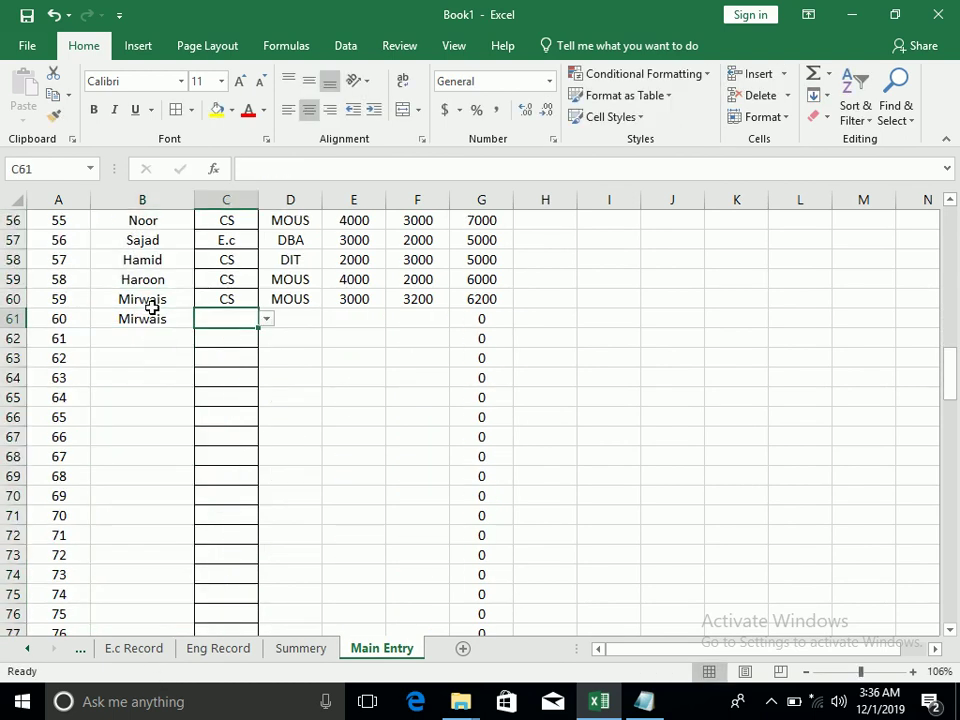
{"action": "type", "text": "e"}
{"action": "key", "text": "Return"}
{"action": "key", "text": "Tab"}
{"action": "key", "text": "Return"}
- Fill in department Eng, program DEL, fee 3000 and admission 4000
{"action": "type", "text": "Eng"}
{"action": "key", "text": "Tab"}
{"action": "type", "text": "DE"}
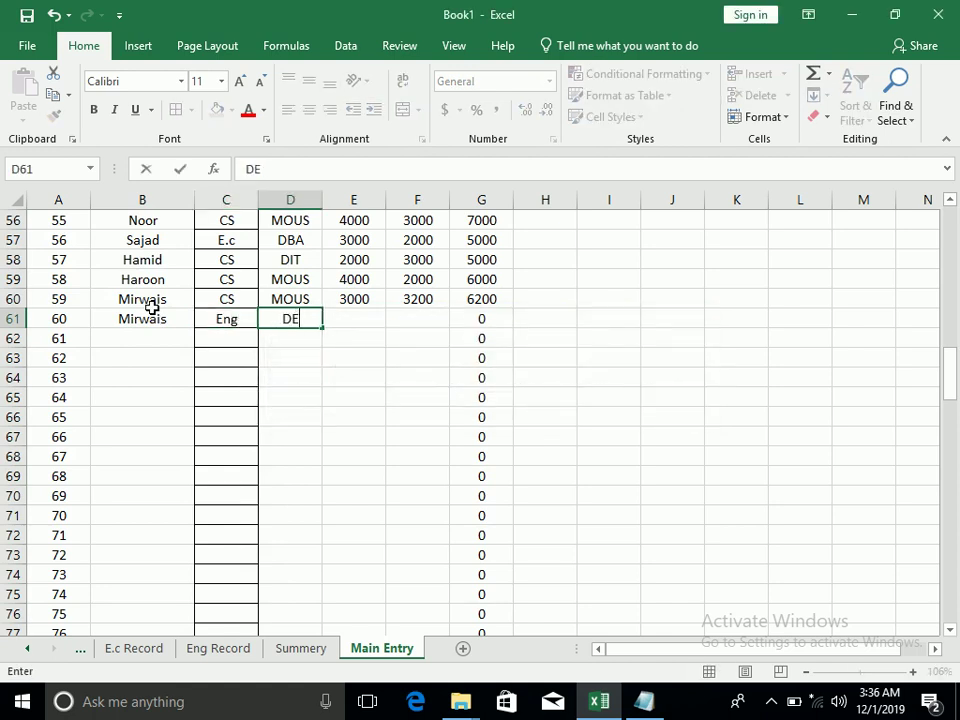
{"action": "key", "text": "Tab"}
{"action": "type", "text": "3000"}
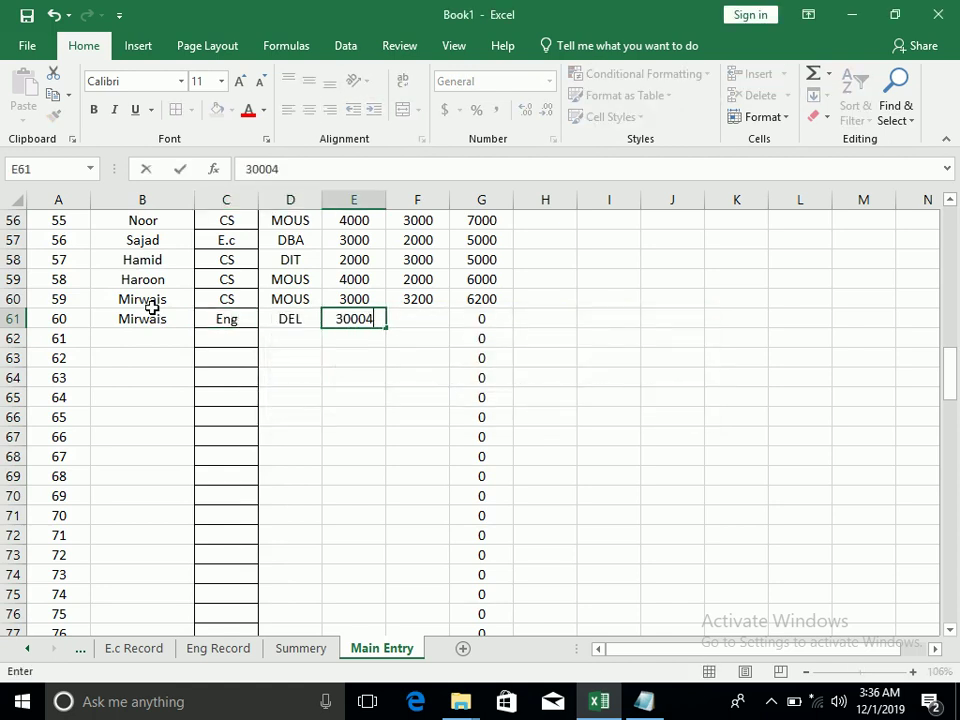
{"action": "key", "text": "Tab"}
{"action": "type", "text": "4000"}
{"action": "key", "text": "Return"}
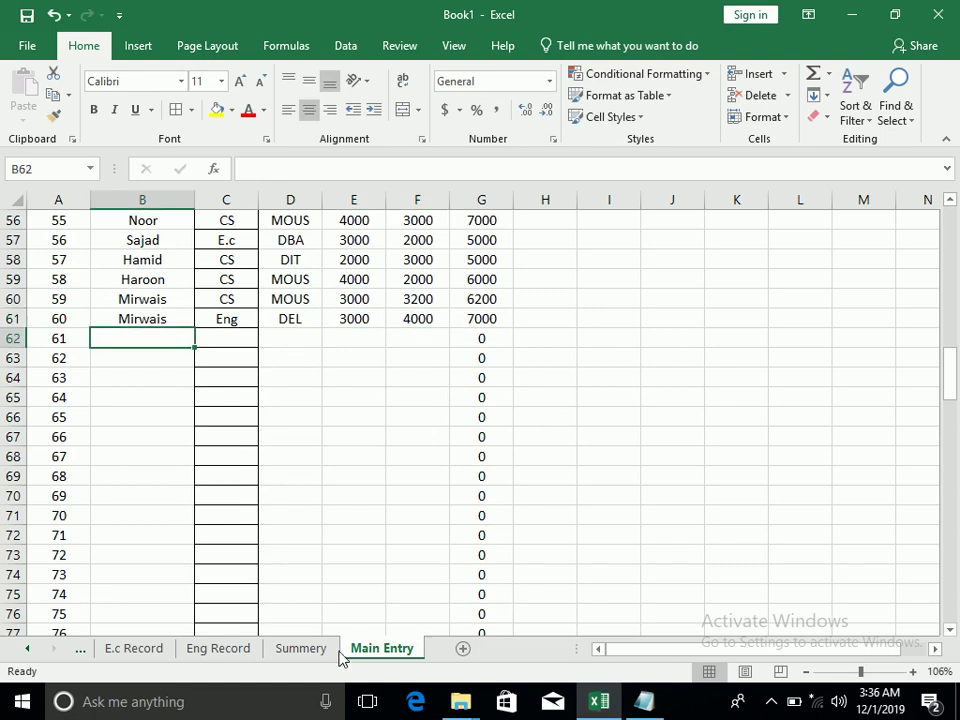
{"action": "left_click", "coordinate": [290, 650]}
- Refresh the Summery pivot table from PivotTable Analyze
{"action": "left_click", "coordinate": [175, 274]}
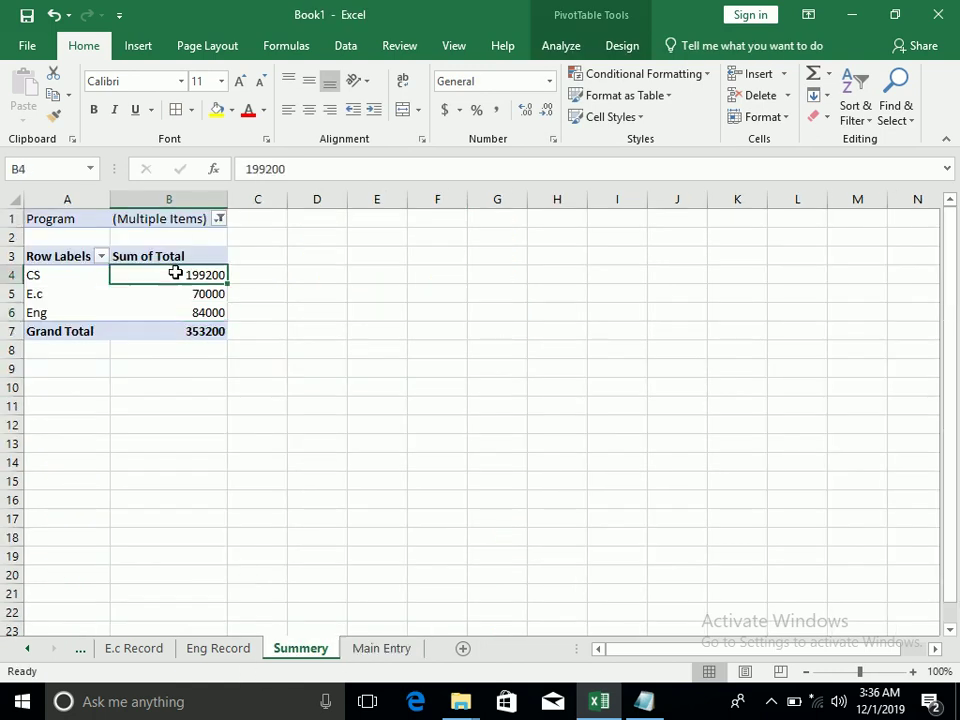
{"action": "left_click", "coordinate": [560, 46]}
{"action": "left_click", "coordinate": [450, 98]}
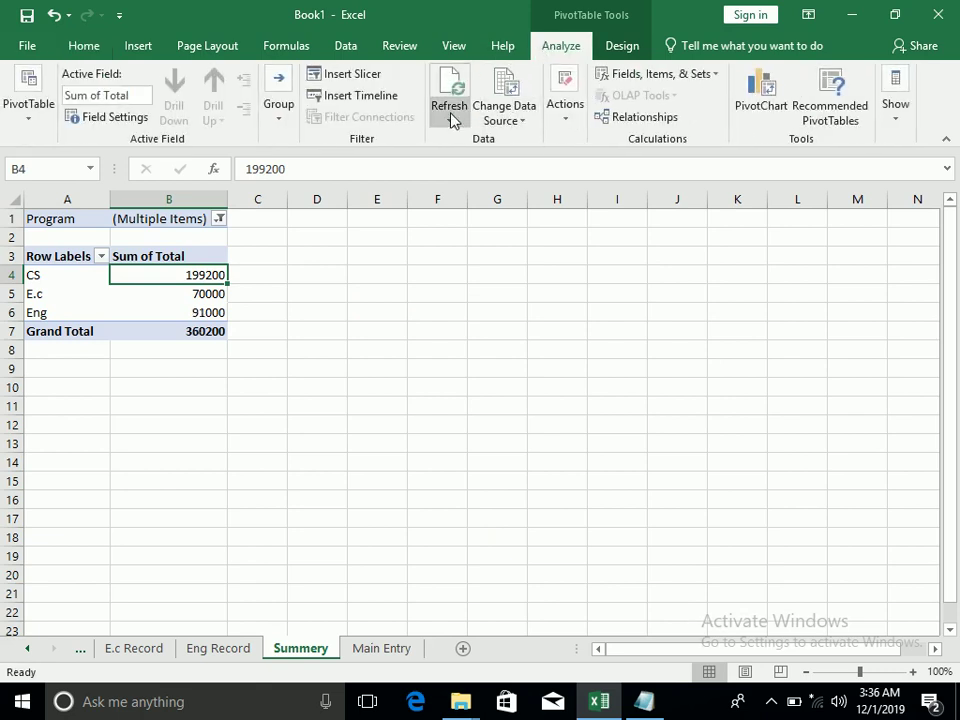
{"action": "left_click", "coordinate": [450, 120]}
{"action": "left_click", "coordinate": [450, 120]}
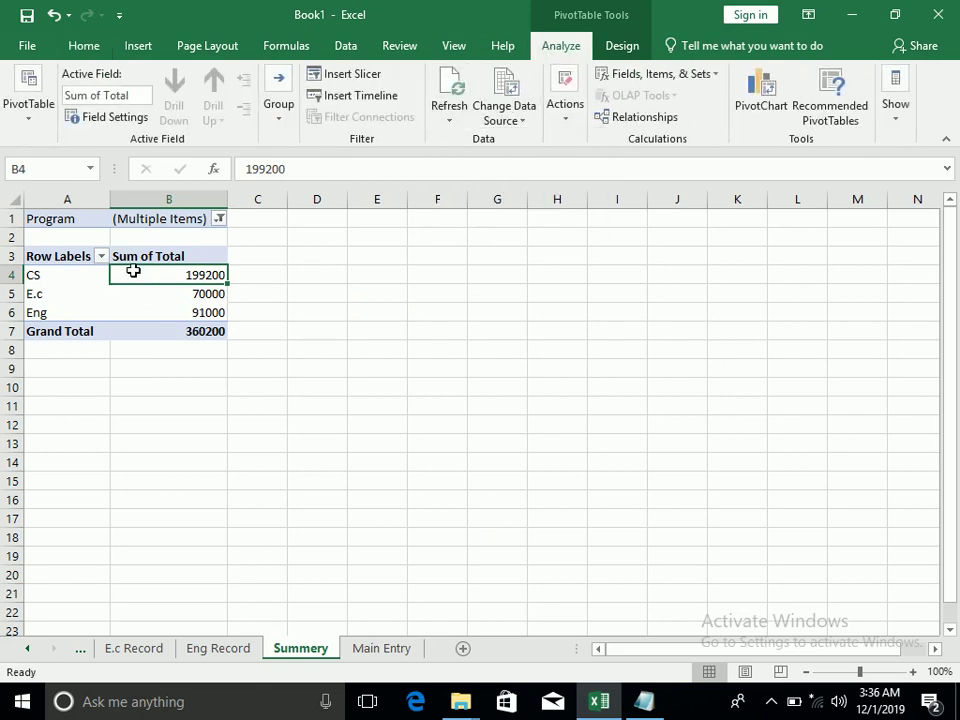
- Refresh all workbook data from the Eng Record table's Table Design tools
{"action": "left_click", "coordinate": [230, 650]}
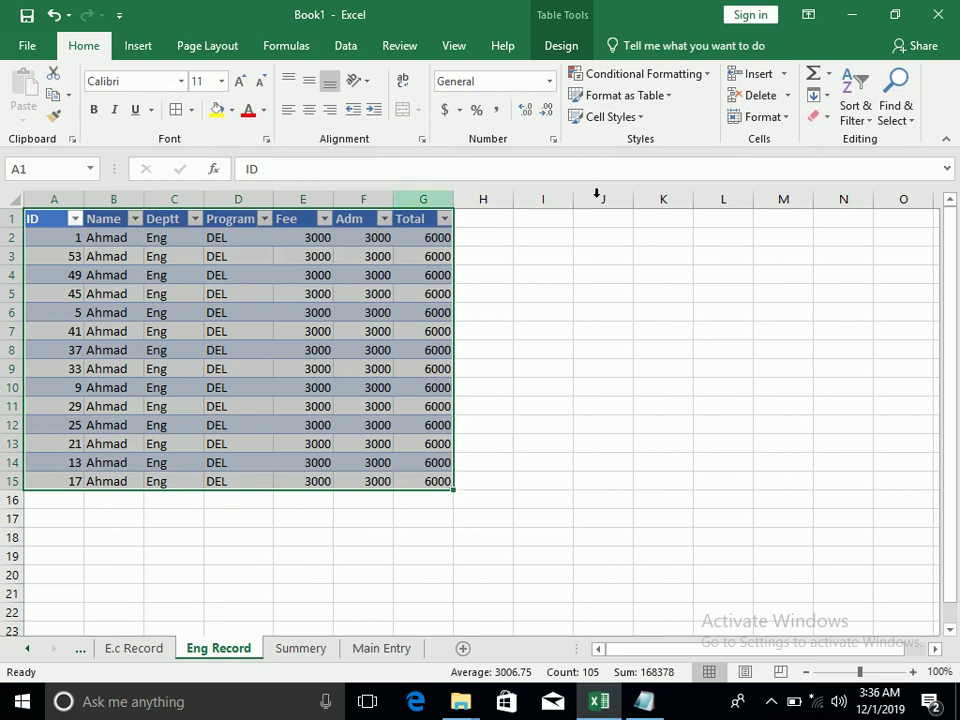
{"action": "left_click", "coordinate": [548, 50]}
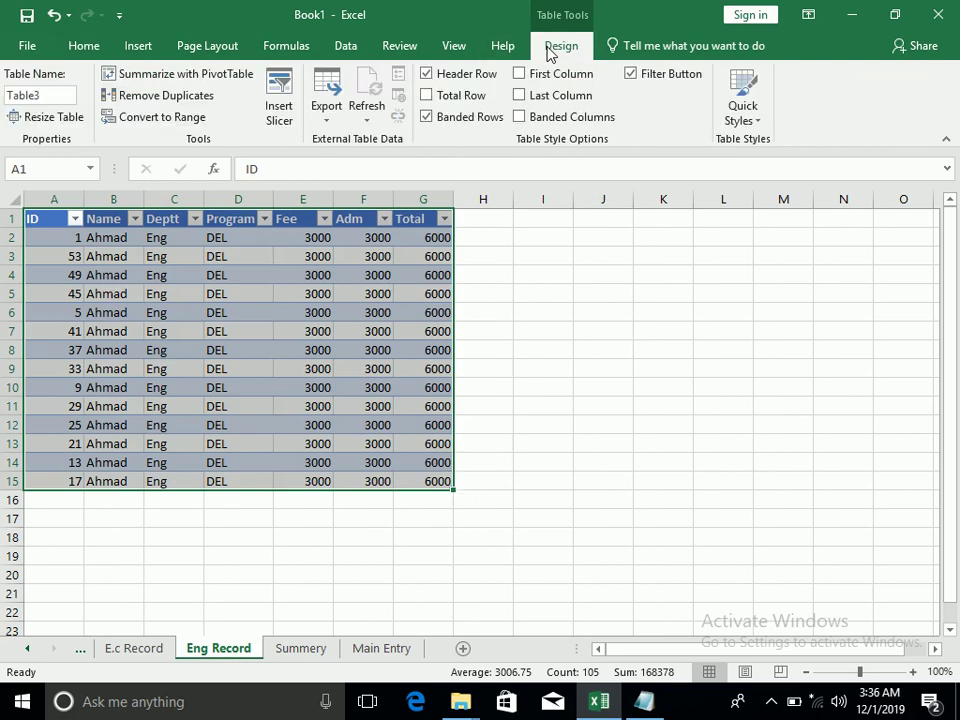
{"action": "left_click", "coordinate": [370, 118]}
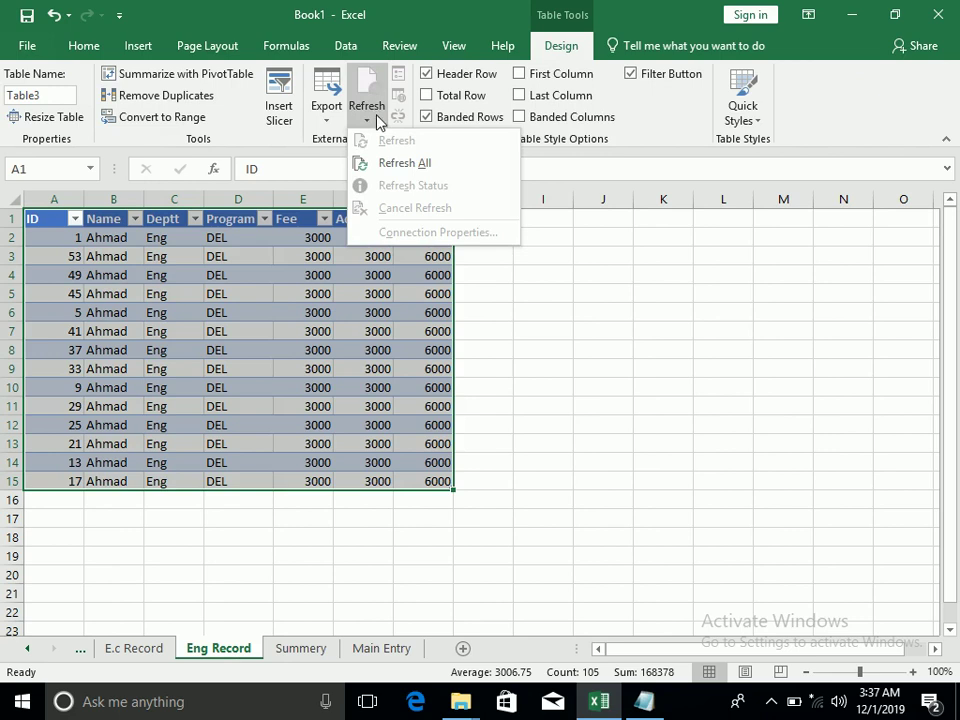
{"action": "left_click", "coordinate": [392, 165]}
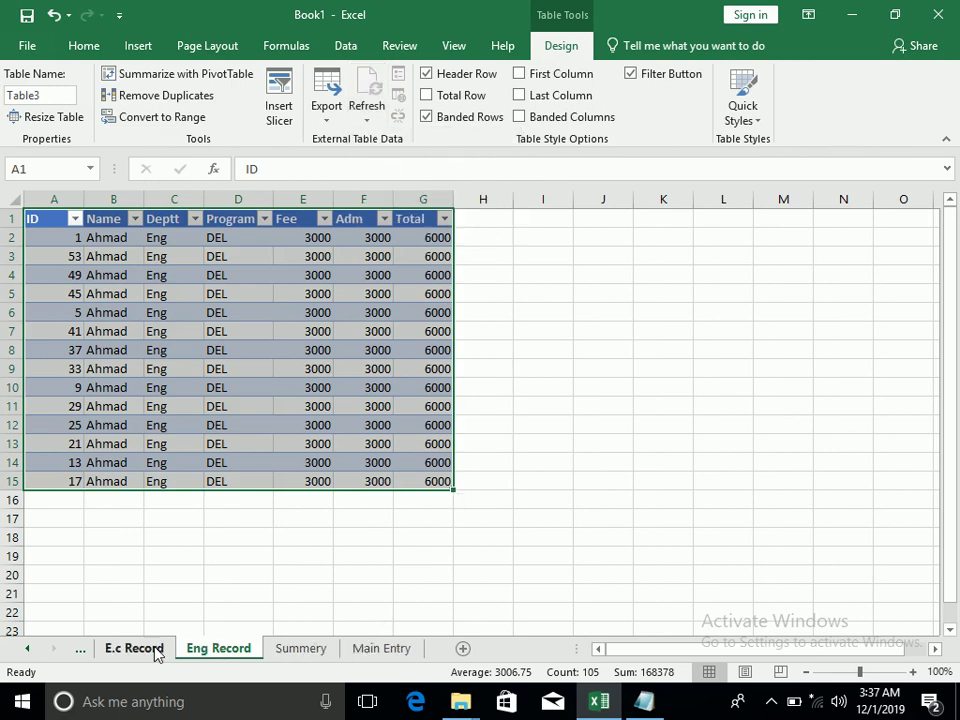
{"action": "left_click", "coordinate": [303, 652]}
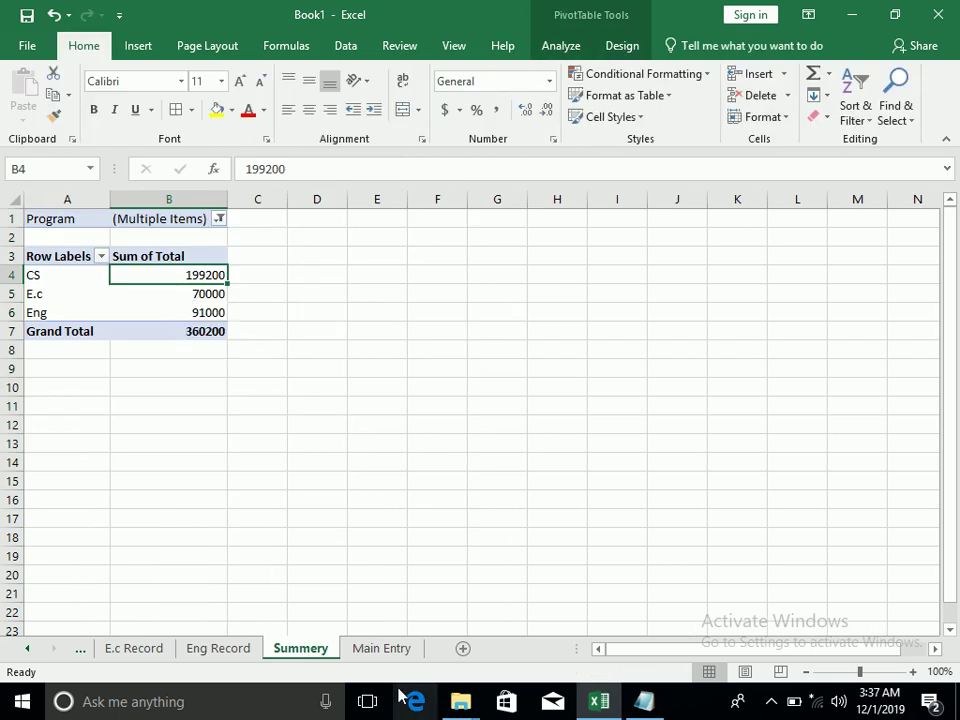
- Check the row 61 department entry on Main Entry and the Eng total in the pivot
{"action": "left_click", "coordinate": [396, 650]}
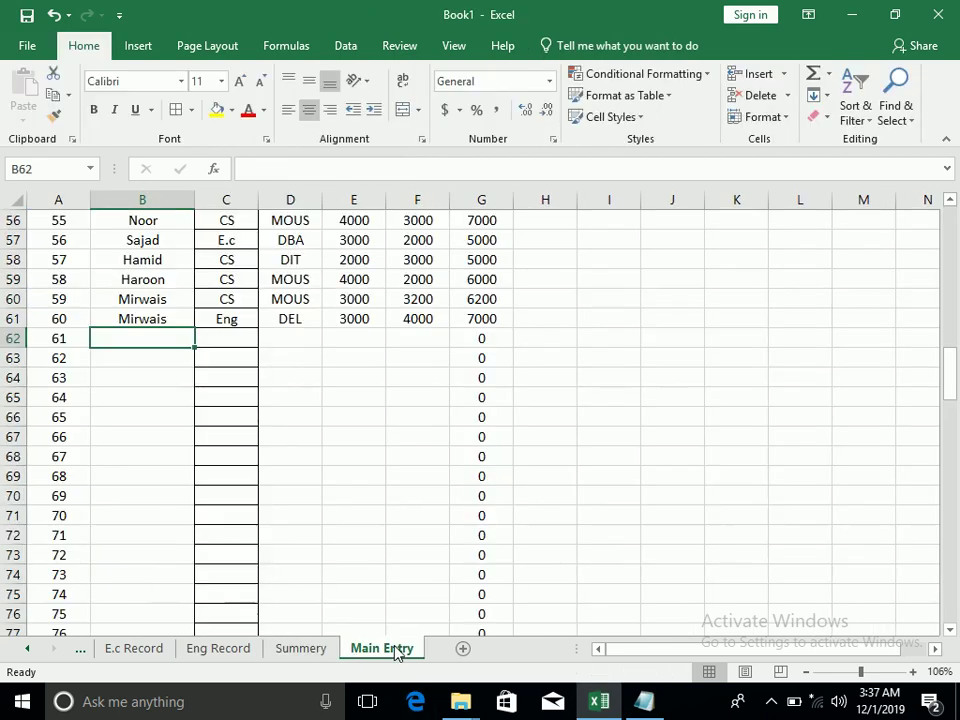
{"action": "left_click", "coordinate": [226, 333]}
{"action": "left_click", "coordinate": [216, 318]}
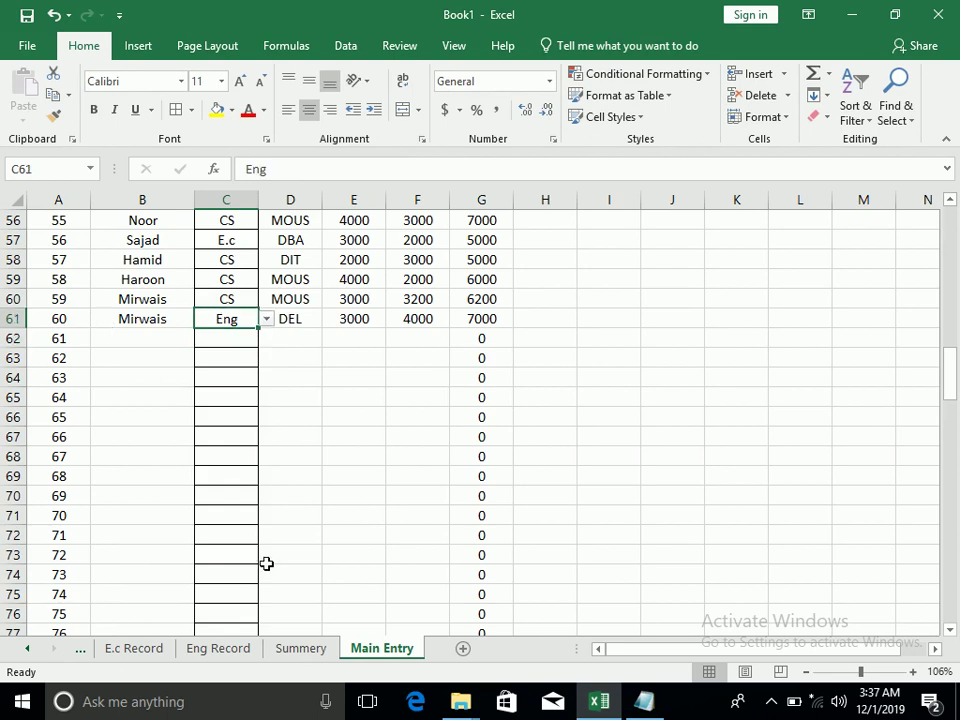
{"action": "left_click", "coordinate": [300, 648]}
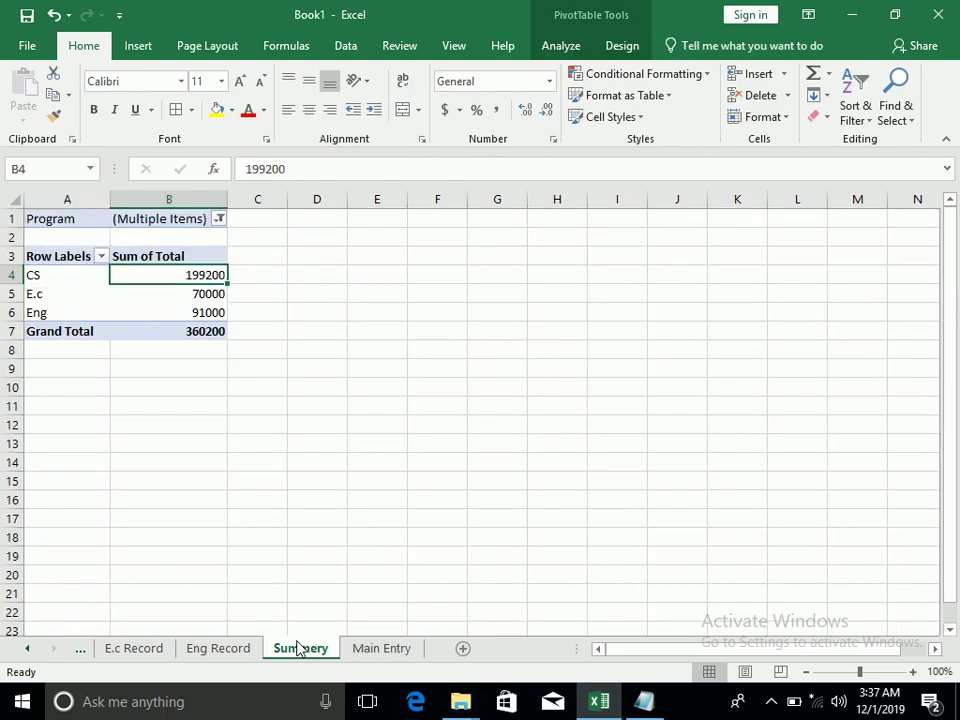
{"action": "left_click", "coordinate": [193, 312]}
- Refresh all data again from Eng Record and return to cell B62 on Main Entry
{"action": "left_click", "coordinate": [565, 47]}
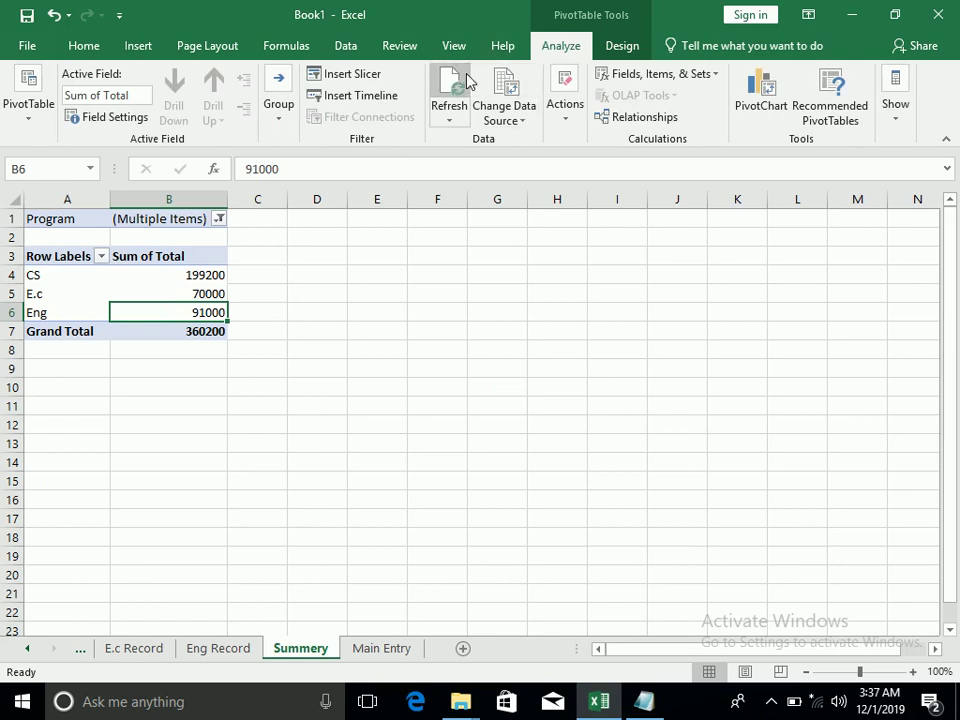
{"action": "left_click", "coordinate": [210, 650]}
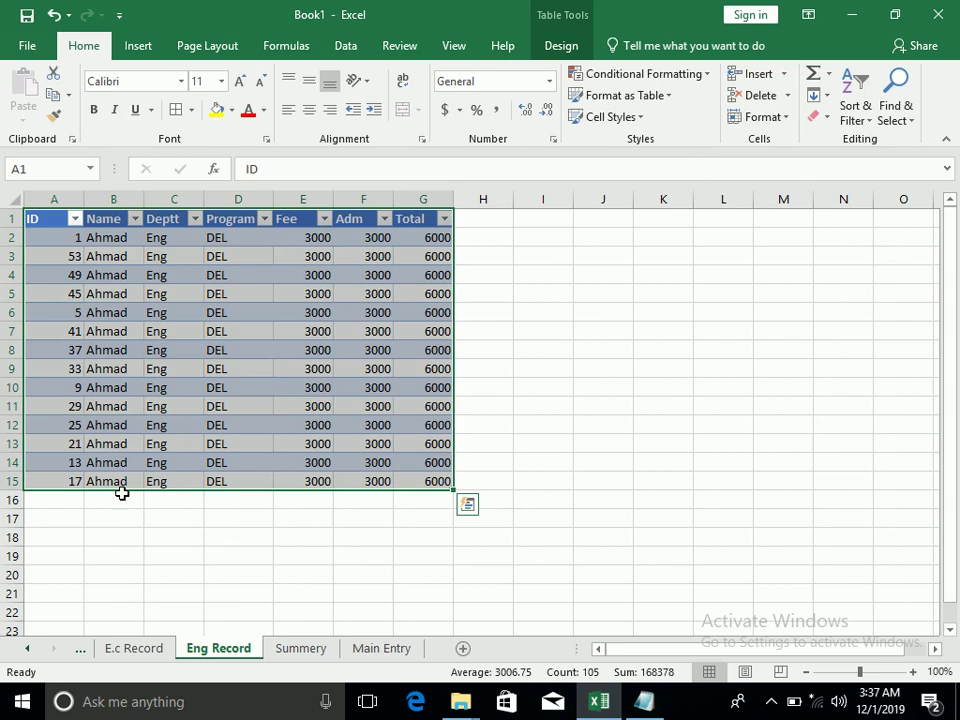
{"action": "left_click", "coordinate": [563, 48]}
{"action": "left_click", "coordinate": [366, 118]}
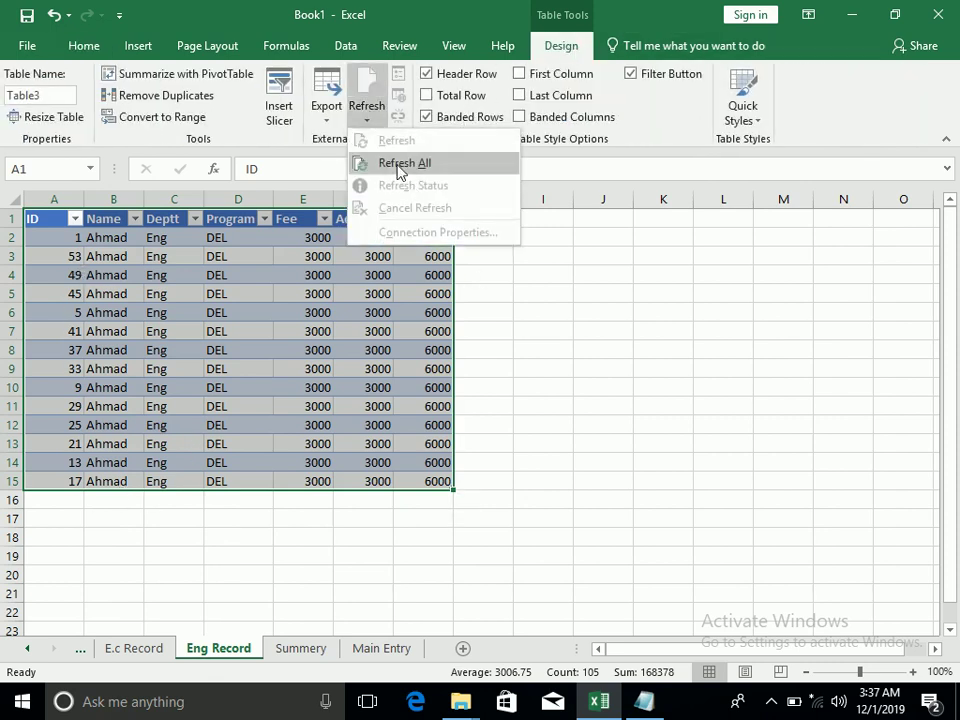
{"action": "left_click", "coordinate": [399, 165]}
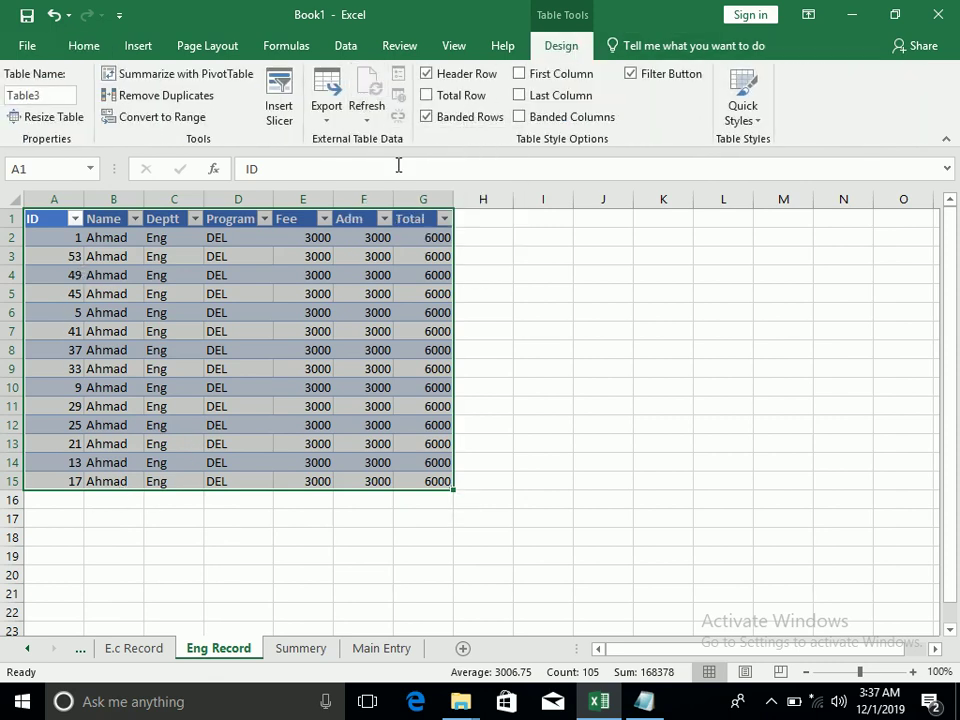
{"action": "left_click", "coordinate": [383, 650]}
{"action": "left_click", "coordinate": [161, 336]}
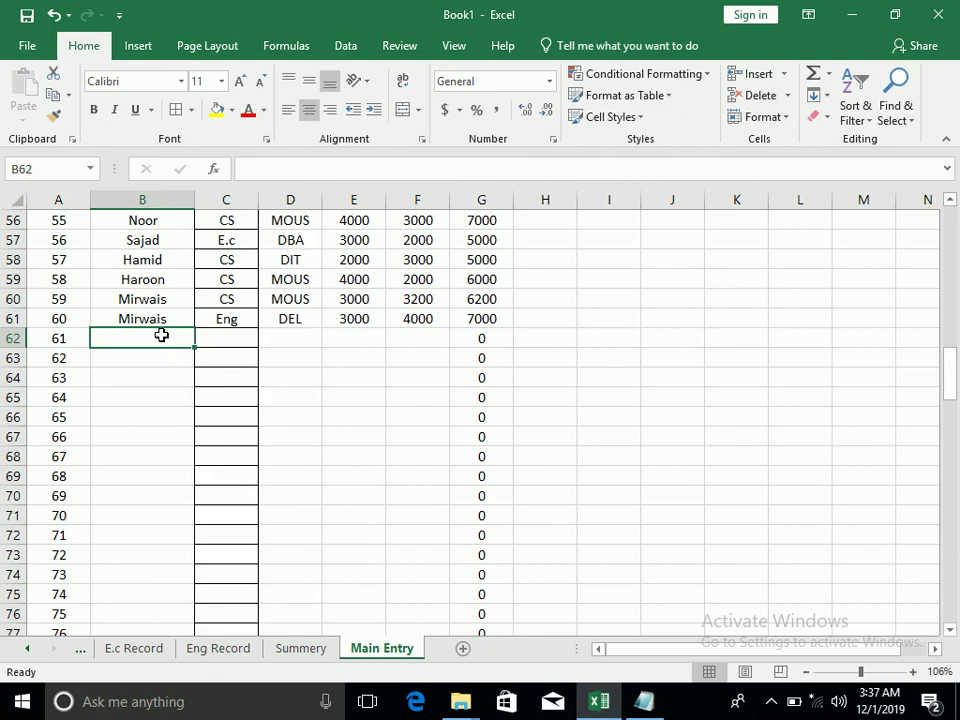
{"action": "type", "text": "M"}
{"action": "key", "text": "BackSpace"}
{"action": "key", "text": "BackSpace"}
{"action": "type", "text": "Aji"}
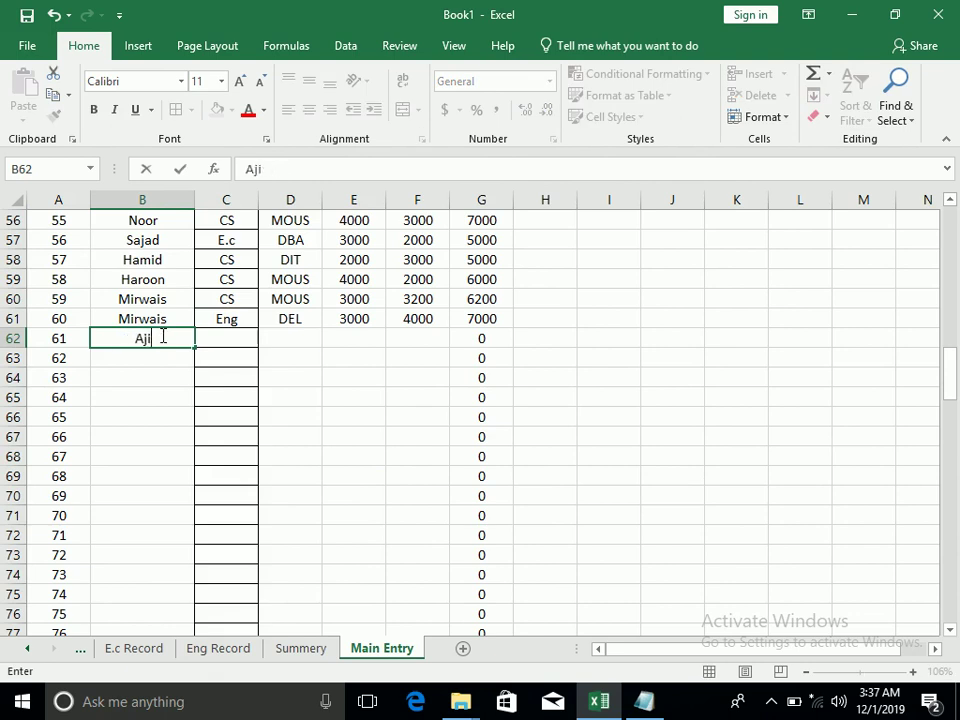
{"action": "type", "text": "mal"}
{"action": "key", "text": "Tab"}
{"action": "type", "text": "CS"}
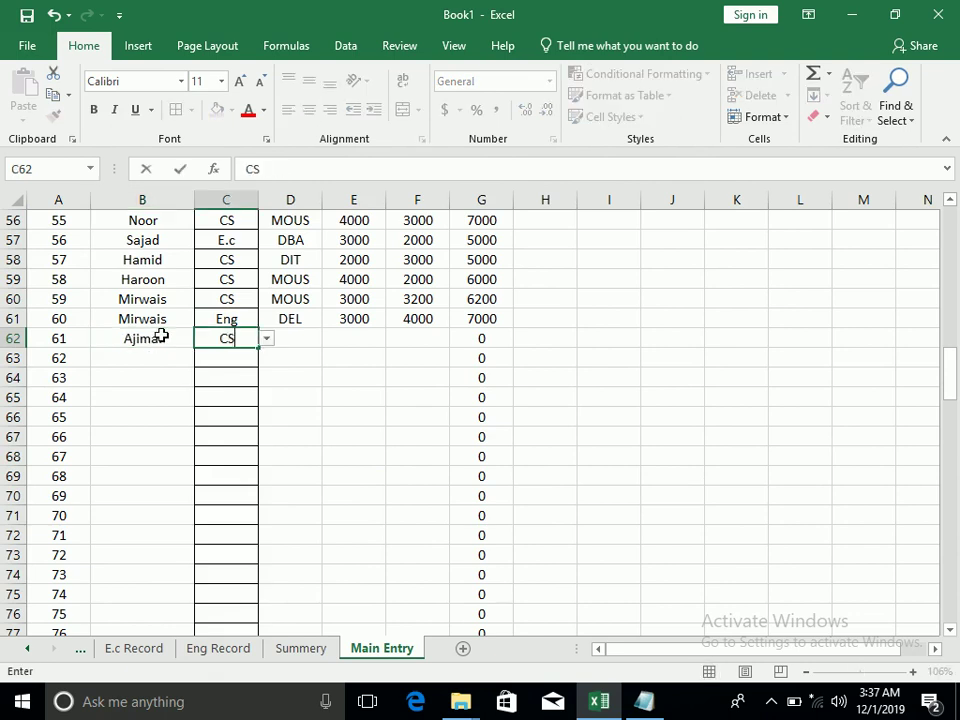
{"action": "key", "text": "Tab"}
{"action": "type", "text": "DIT"}
{"action": "key", "text": "Tab"}
{"action": "type", "text": "30"}
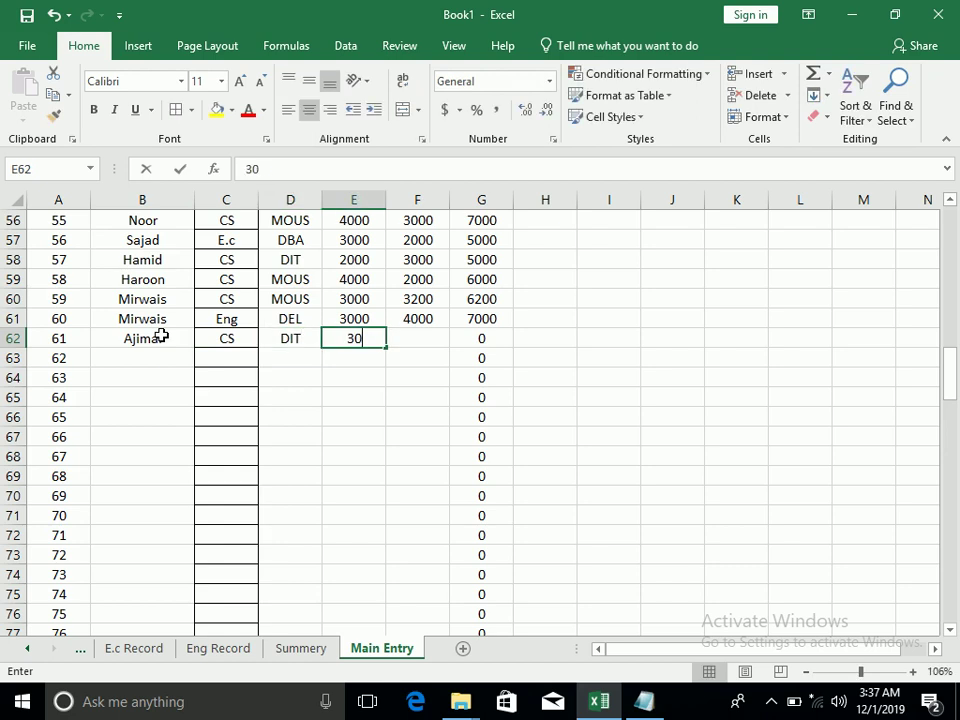
{"action": "type", "text": "00"}
{"action": "key", "text": "Tab"}
{"action": "type", "text": "200"}
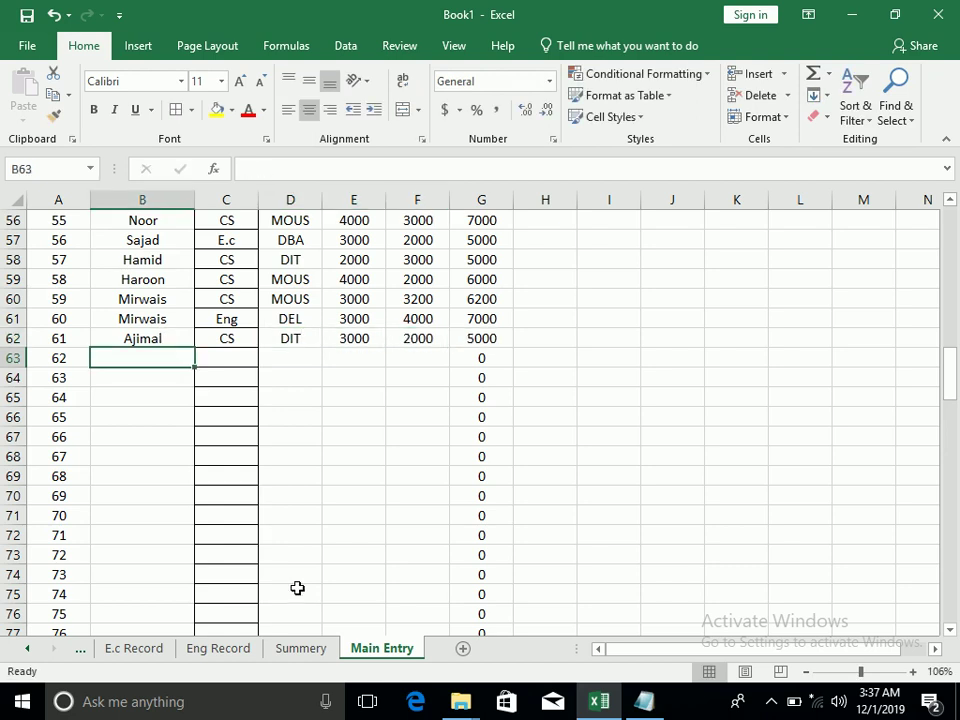
{"action": "left_click", "coordinate": [153, 650]}
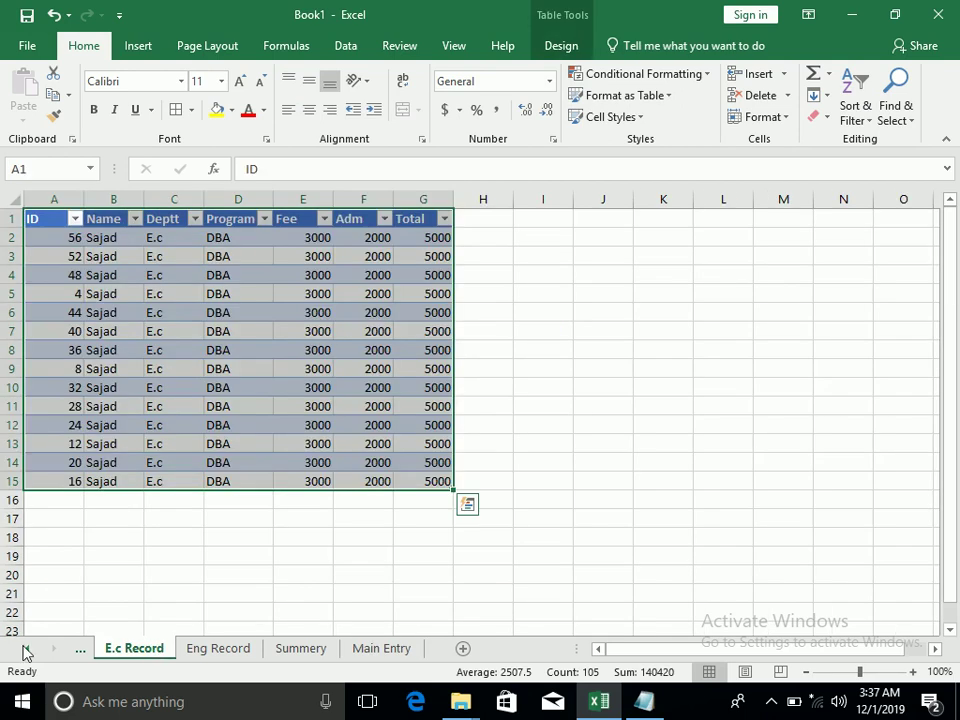
{"action": "left_click", "coordinate": [288, 655]}
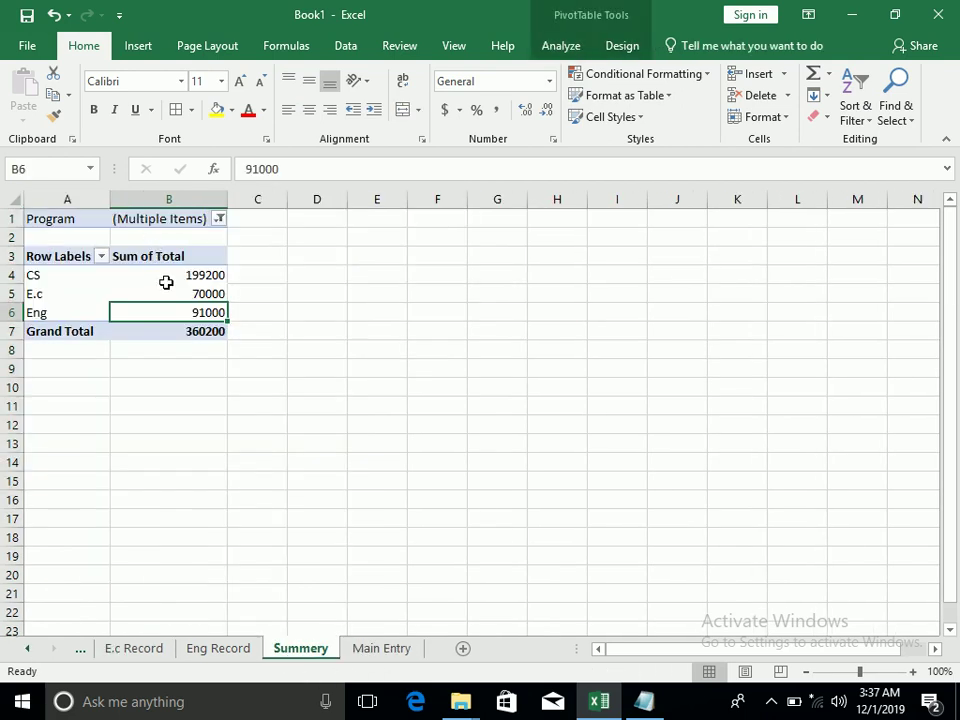
{"action": "left_click", "coordinate": [548, 46]}
{"action": "left_click", "coordinate": [450, 80]}
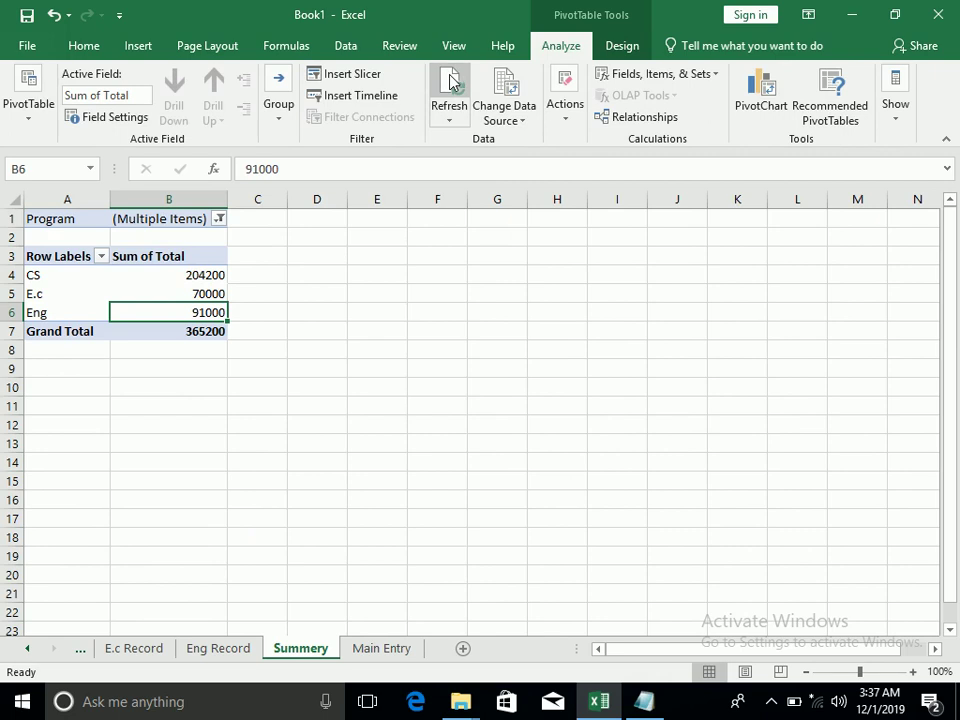
{"action": "left_click", "coordinate": [194, 212]}
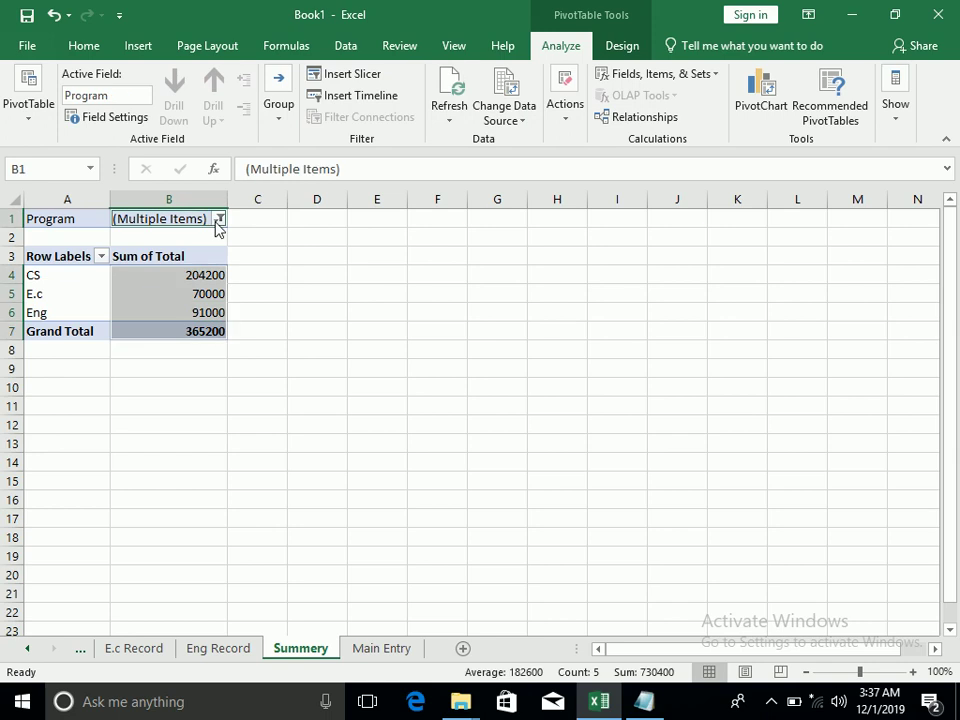
{"action": "left_click", "coordinate": [206, 276]}
{"action": "left_click", "coordinate": [208, 218]}
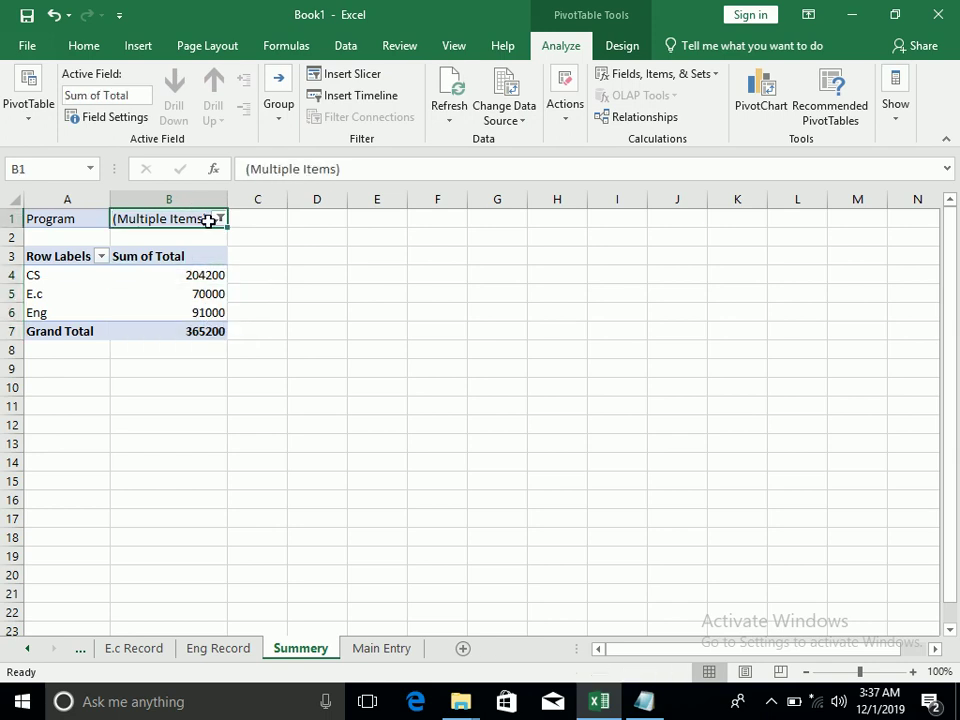
{"action": "left_click", "coordinate": [33, 650]}
{"action": "left_click", "coordinate": [250, 650]}
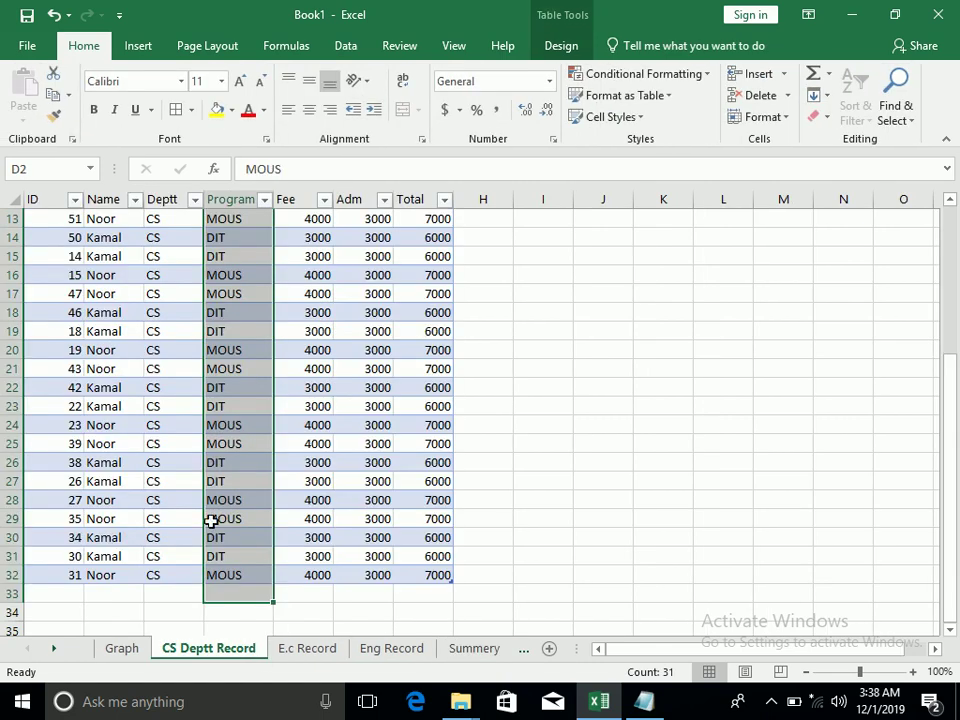
{"action": "left_click", "coordinate": [196, 288]}
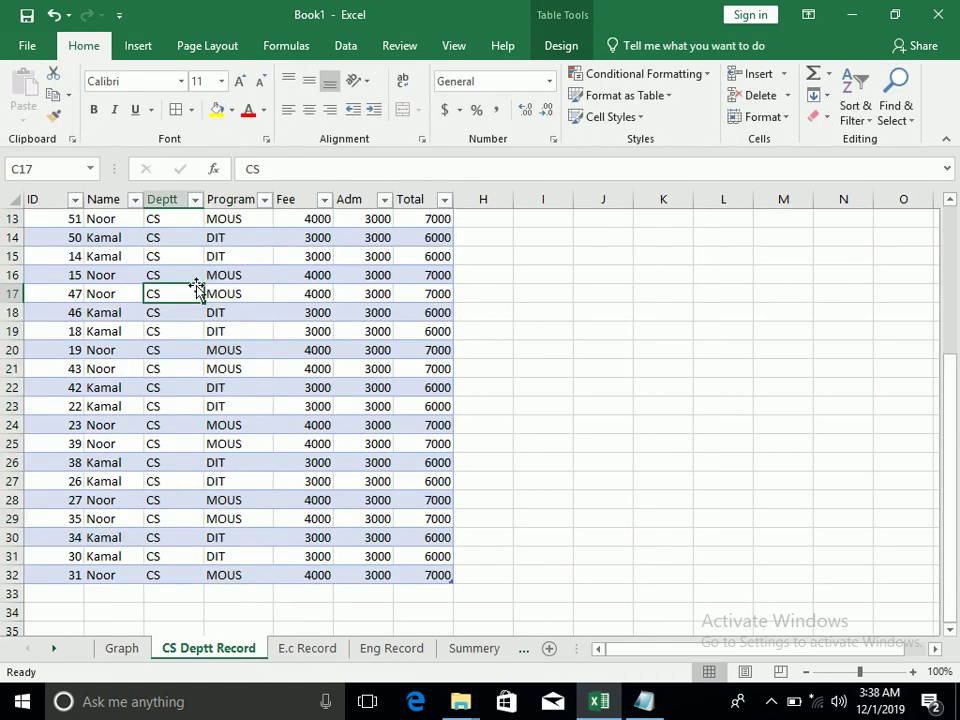
{"action": "left_click", "coordinate": [555, 46]}
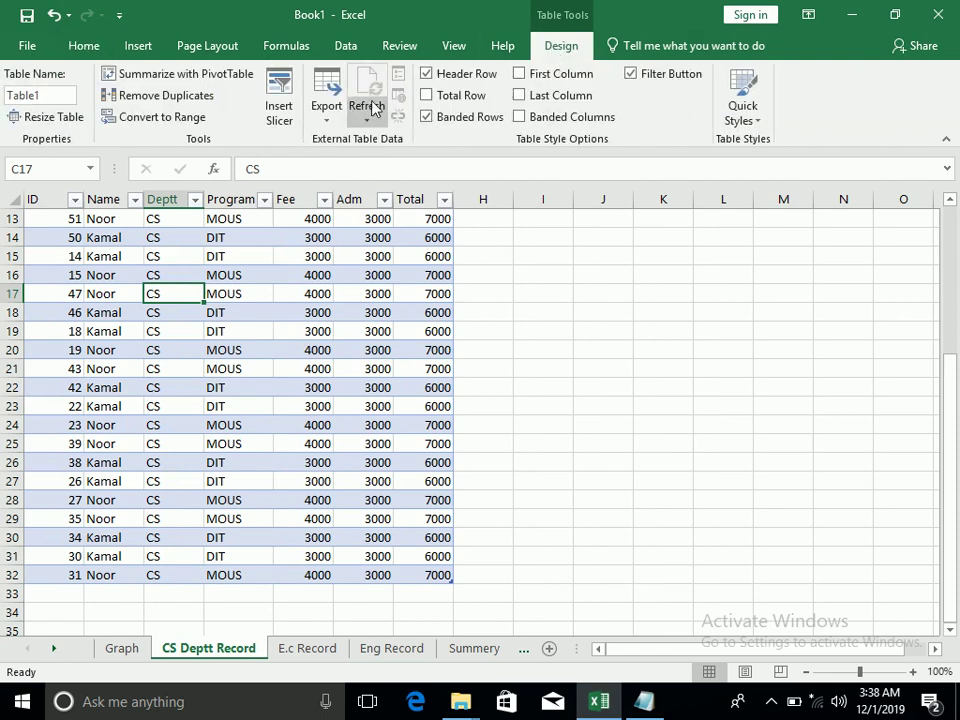
{"action": "left_click", "coordinate": [367, 112]}
{"action": "left_click", "coordinate": [415, 168]}
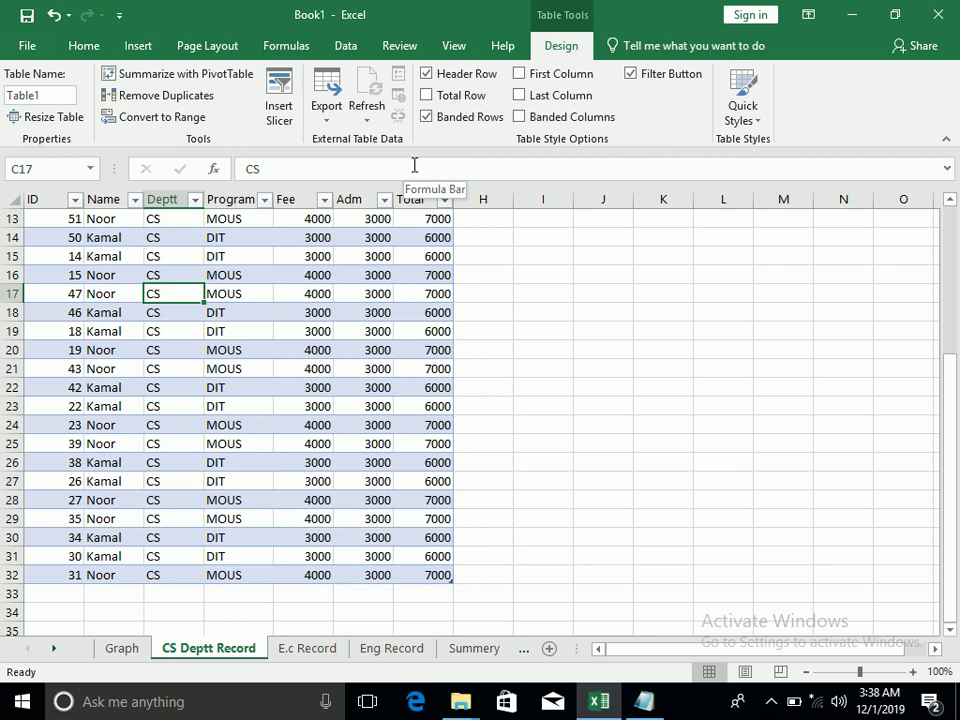
{"action": "mouse_move", "coordinate": [30, 240]}
{"action": "left_mouse_down"}
{"action": "mouse_move", "coordinate": [72, 210]}
{"action": "mouse_move", "coordinate": [98, 254]}
{"action": "mouse_move", "coordinate": [149, 237]}
{"action": "mouse_move", "coordinate": [148, 415]}
{"action": "mouse_move", "coordinate": [122, 621]}
{"action": "left_mouse_up"}
{"action": "left_click", "coordinate": [390, 650]}
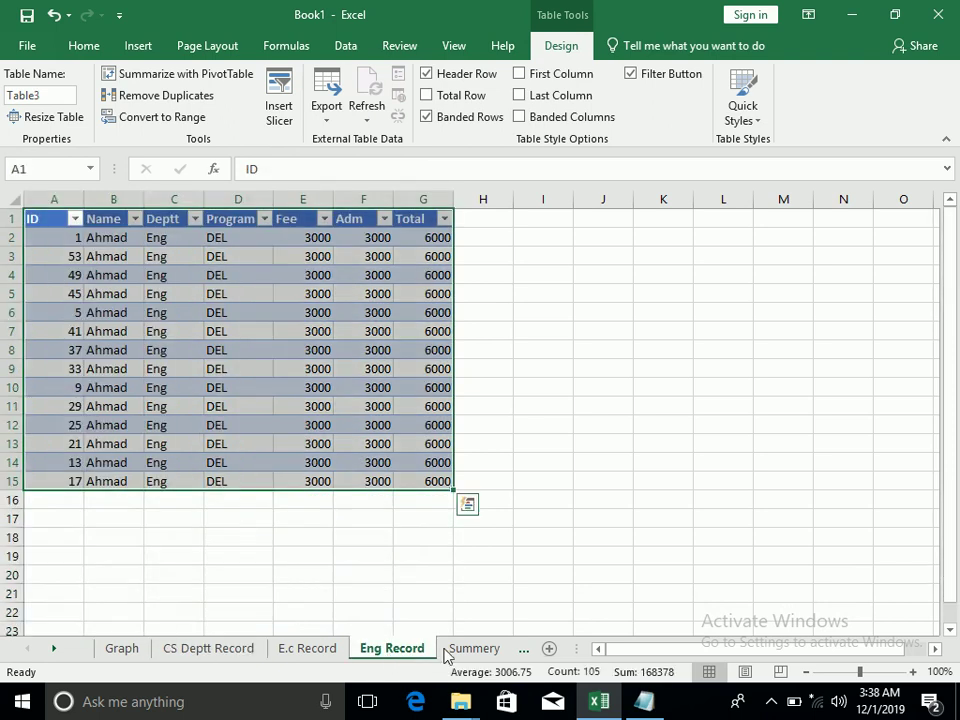
{"action": "left_click", "coordinate": [467, 648]}
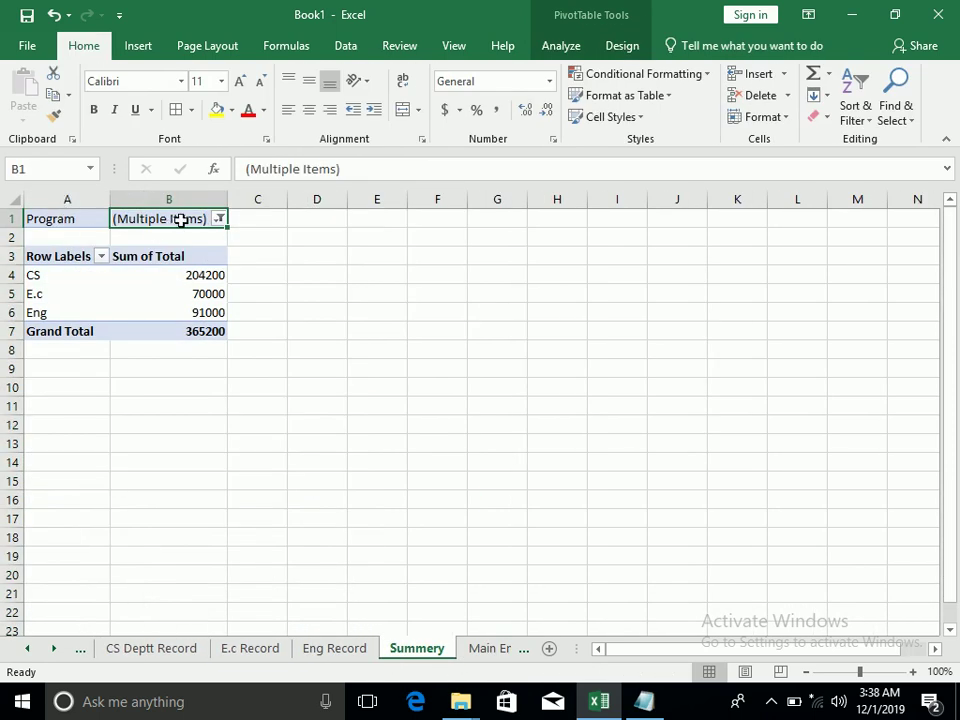
- Set the pivot's Program filter to include every program, including (blank)
{"action": "left_click", "coordinate": [219, 218]}
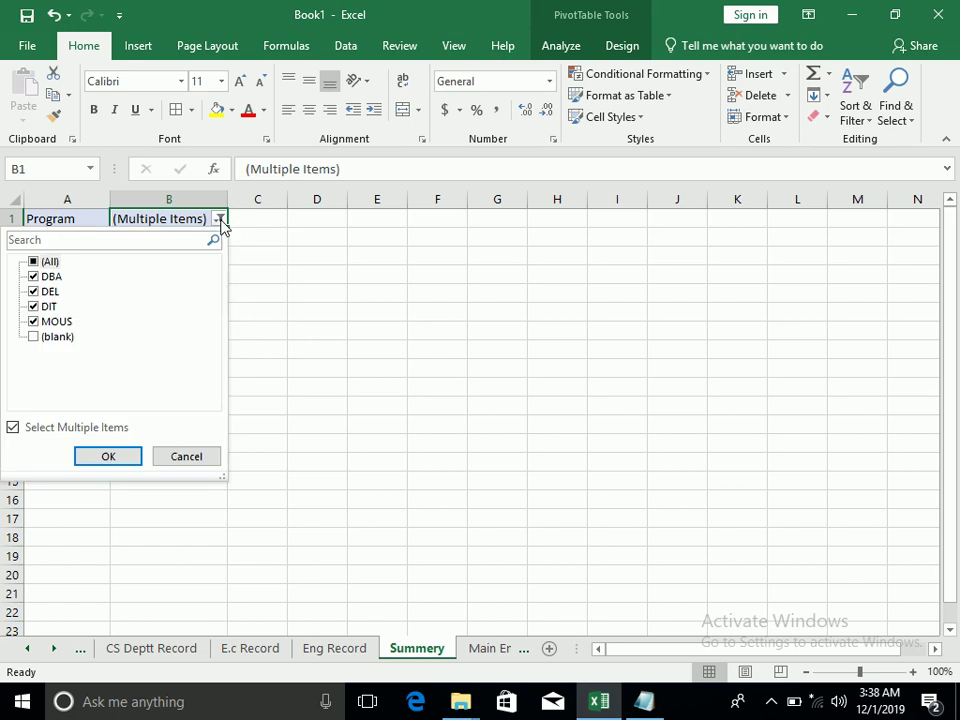
{"action": "left_click", "coordinate": [34, 432]}
{"action": "left_click", "coordinate": [52, 432]}
{"action": "left_click", "coordinate": [108, 458]}
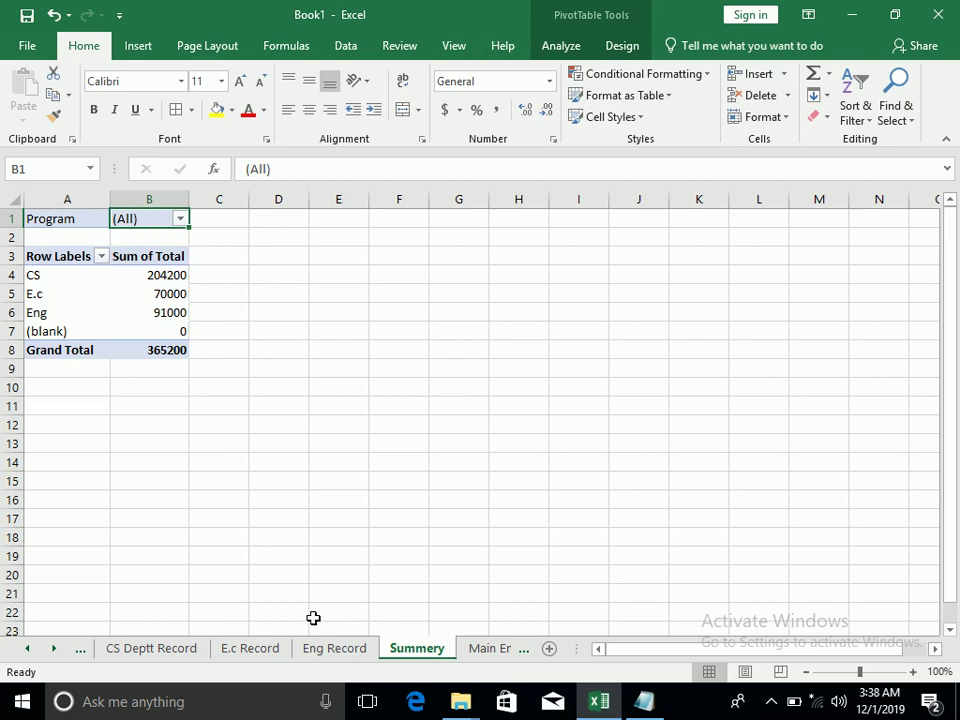
- Bring up the refresh options for the Eng Record table
{"action": "left_click", "coordinate": [355, 652]}
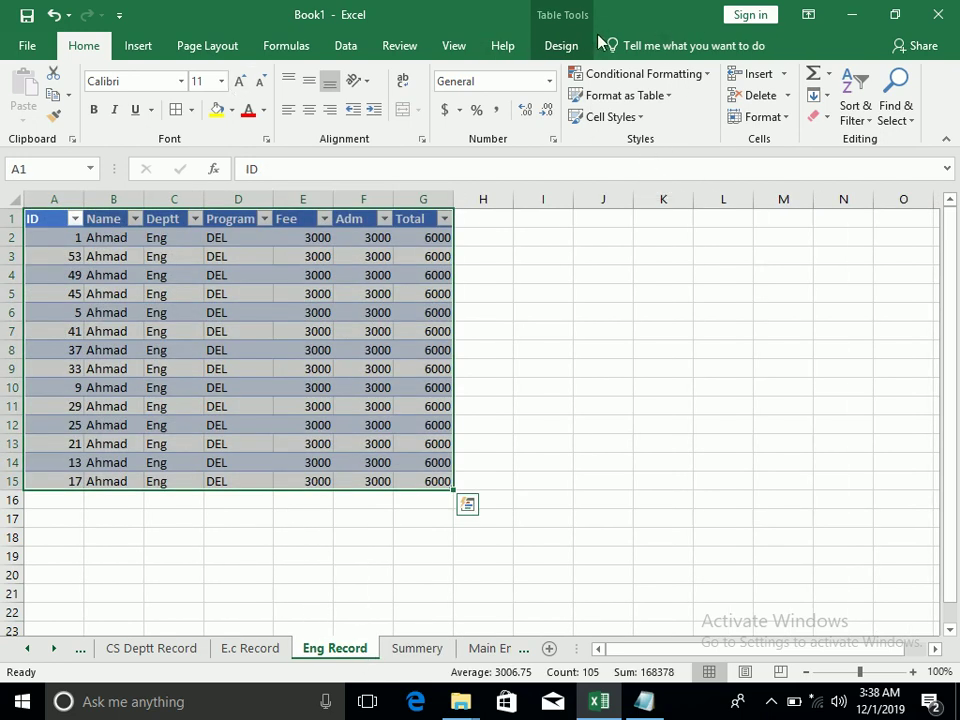
{"action": "left_click", "coordinate": [555, 48]}
{"action": "left_click", "coordinate": [366, 118]}
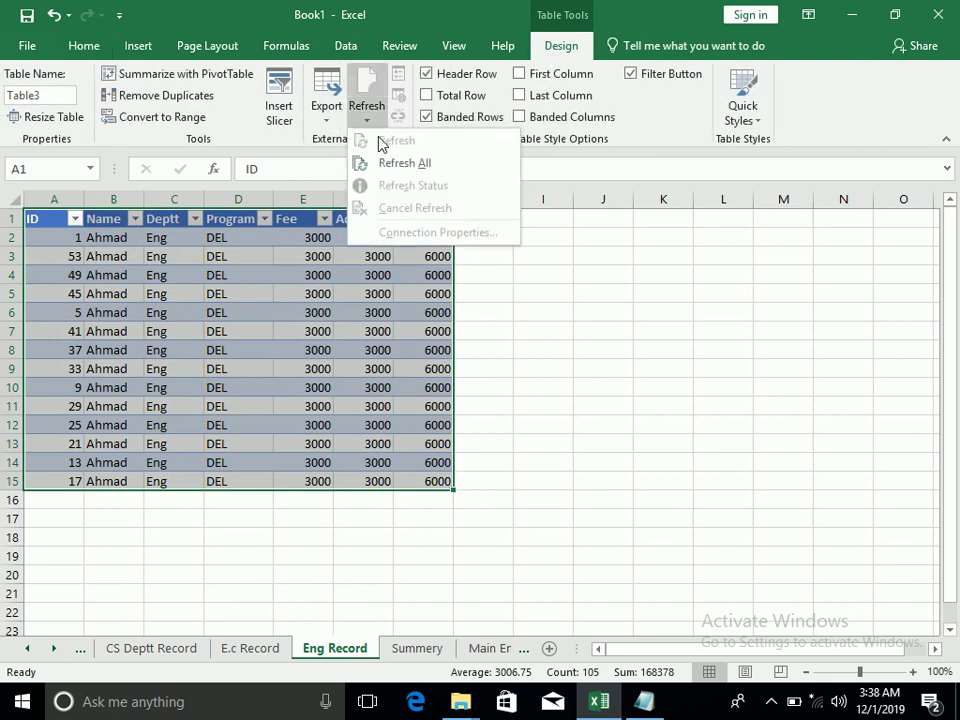
- Refresh all, then on Main Entry enter a student's name with CS, DIT, 3000 and 4000
{"action": "left_click", "coordinate": [390, 163]}
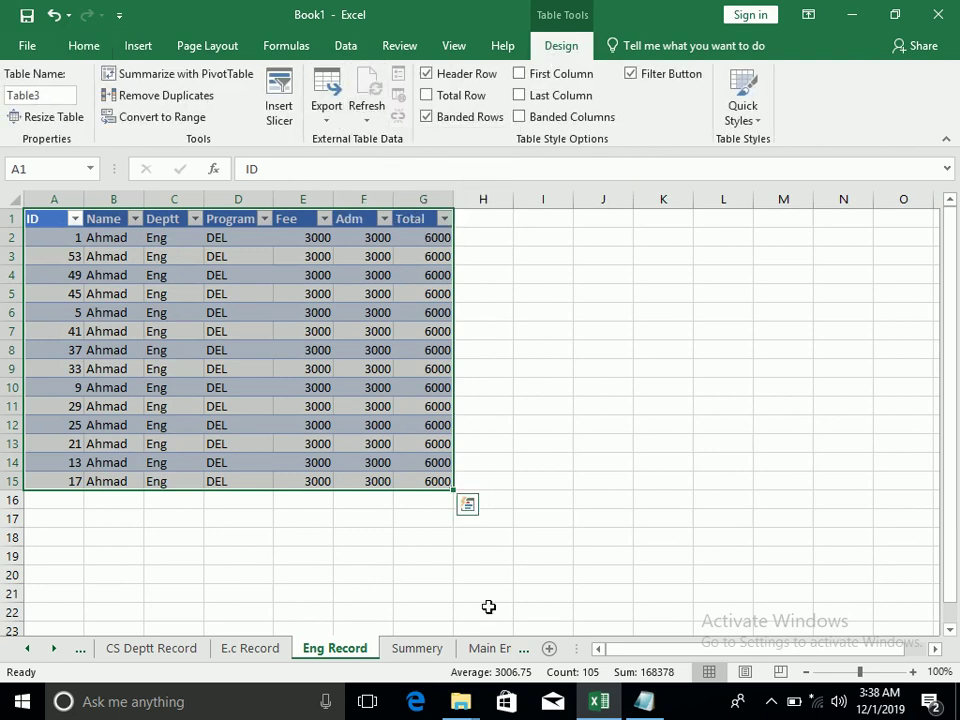
{"action": "left_click", "coordinate": [488, 652]}
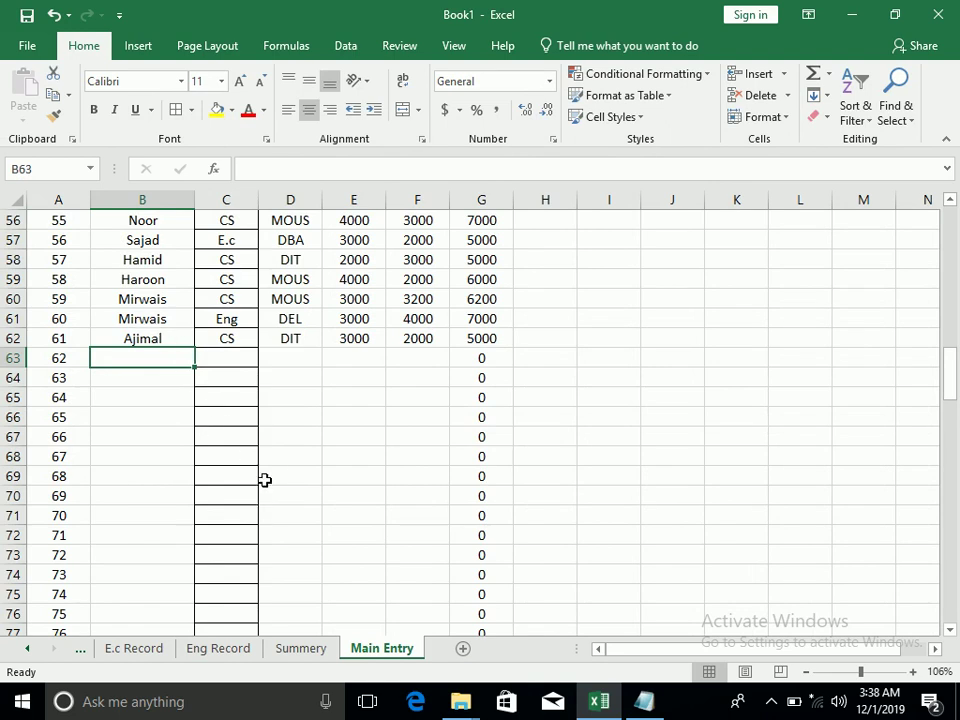
{"action": "type", "text": "z"}
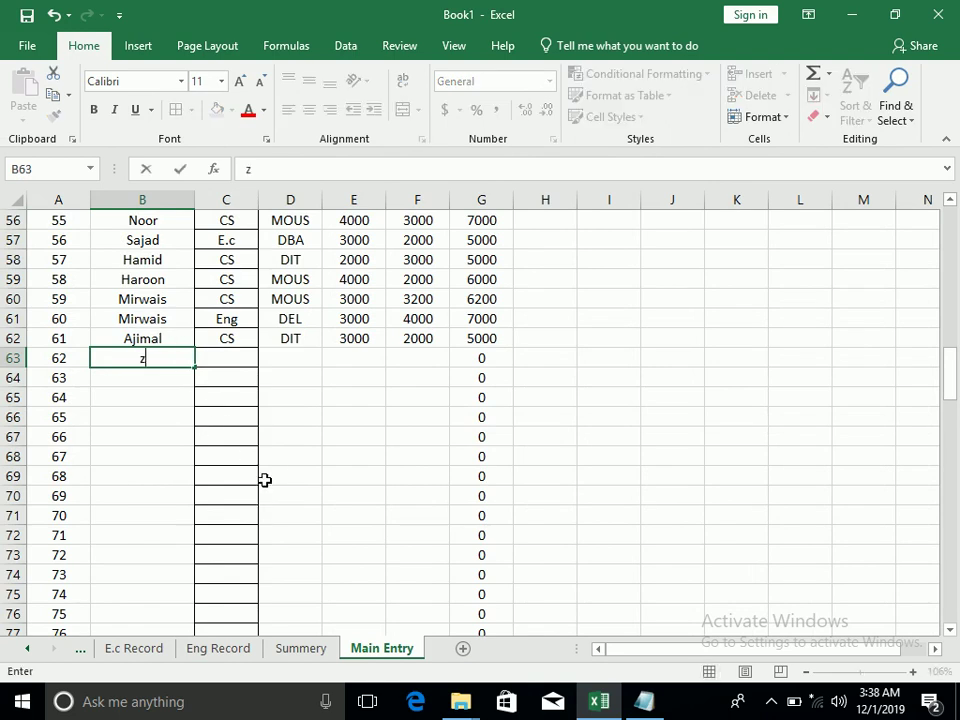
{"action": "type", "text": "AKIR"}
{"action": "key", "text": "Tab"}
{"action": "type", "text": "CS"}
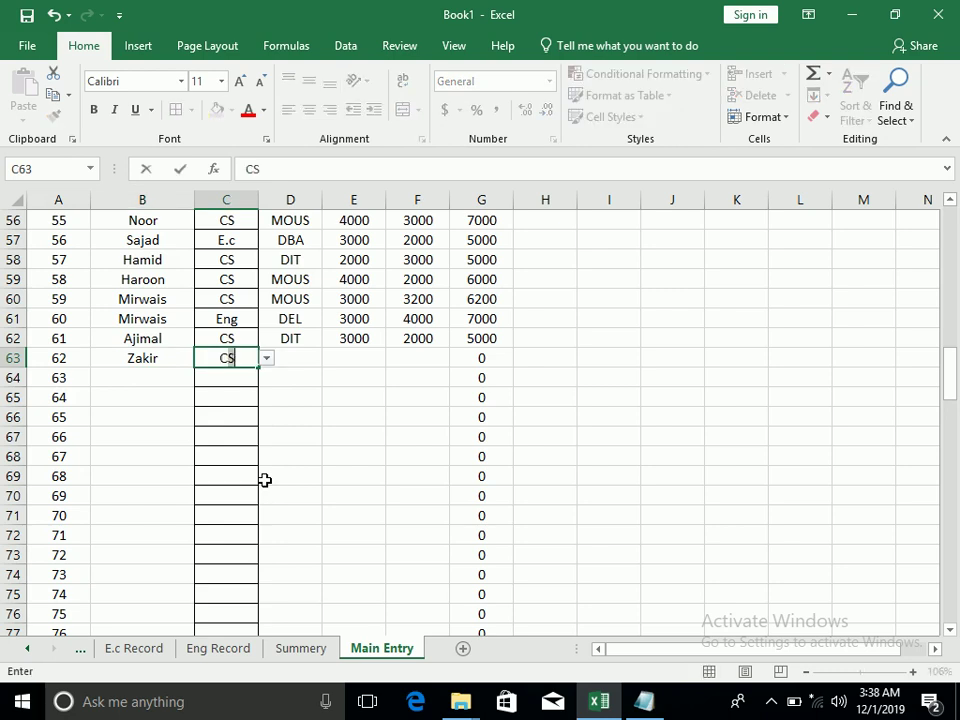
{"action": "key", "text": "Tab"}
{"action": "type", "text": "deldit"}
{"action": "key", "text": "Tab"}
{"action": "type", "text": "3000"}
{"action": "key", "text": "Tab"}
{"action": "type", "text": "4000"}
{"action": "key", "text": "Return"}
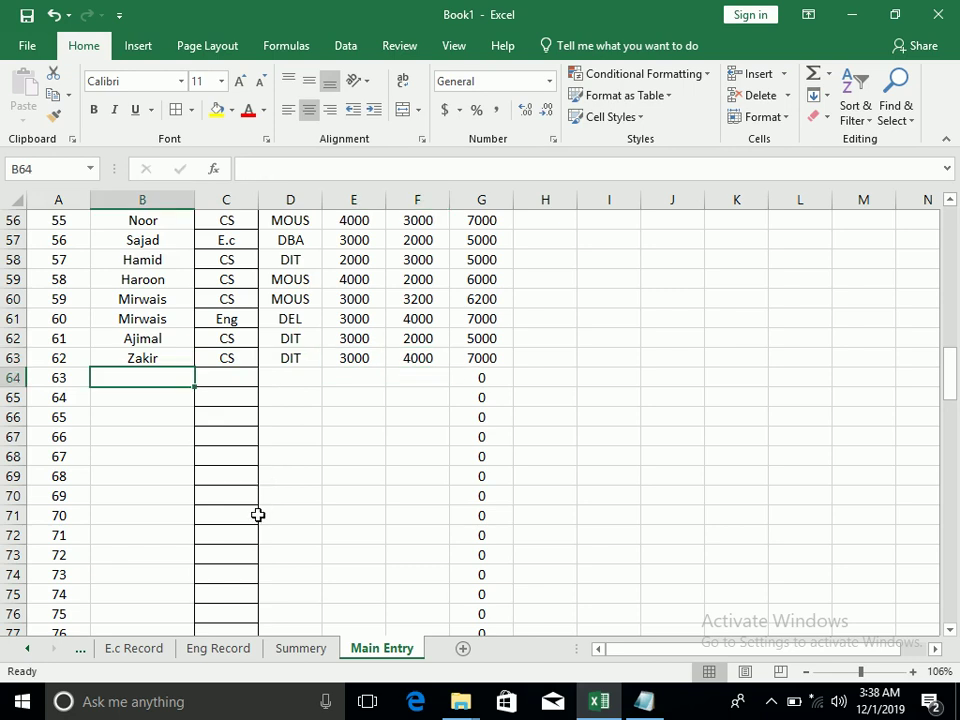
- Refresh All from the Summery pivot so CS reads 211200, then go to E.c Record
{"action": "left_click", "coordinate": [296, 651]}
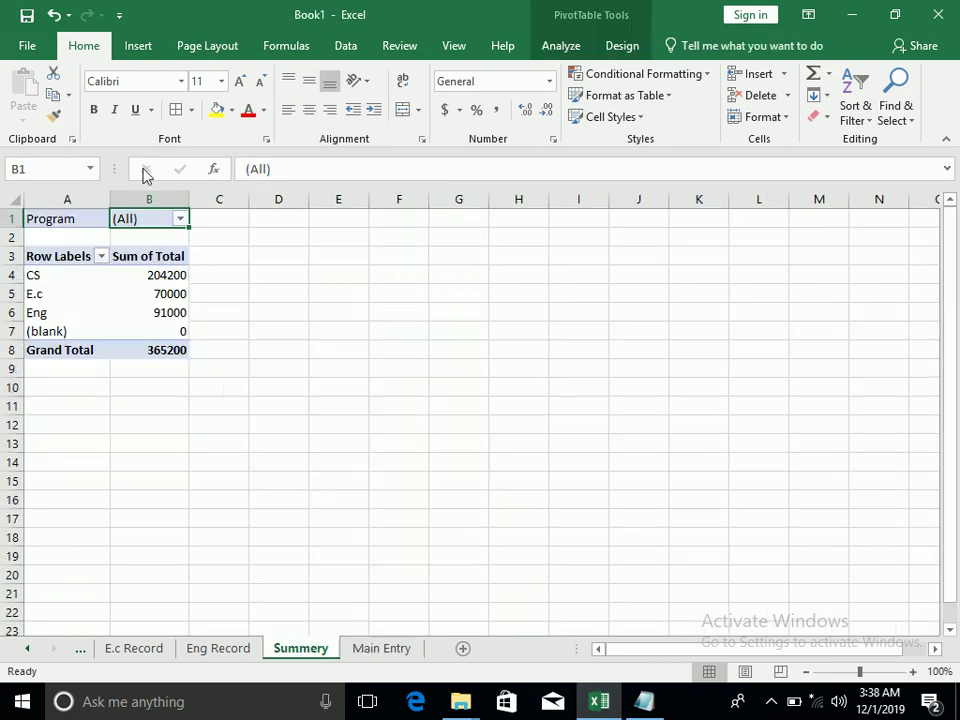
{"action": "left_click", "coordinate": [146, 274]}
{"action": "left_click", "coordinate": [561, 45]}
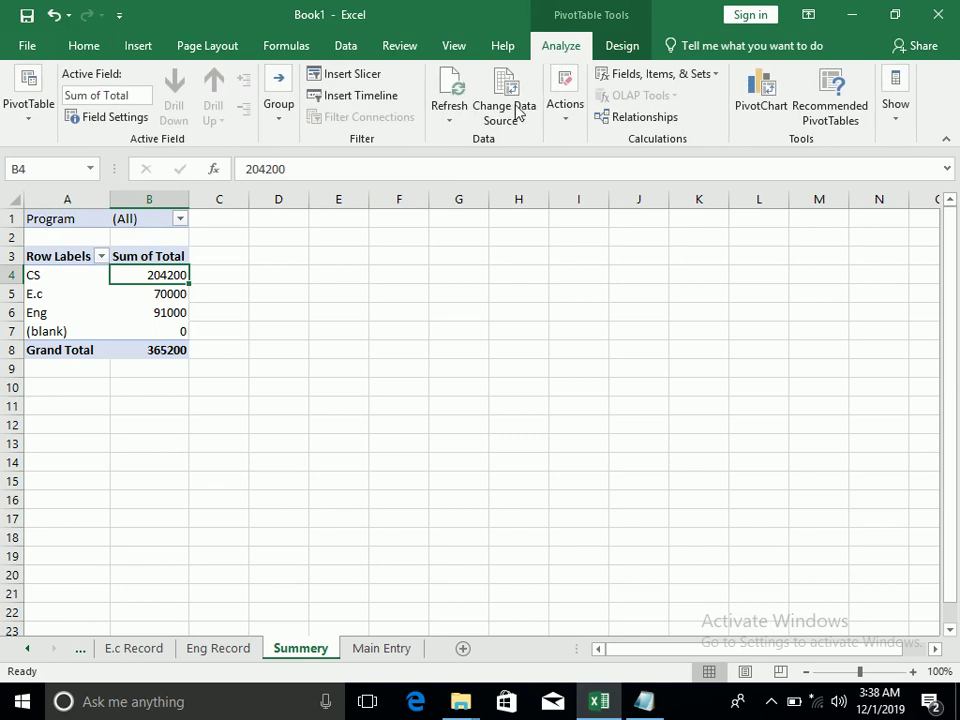
{"action": "left_click", "coordinate": [449, 119]}
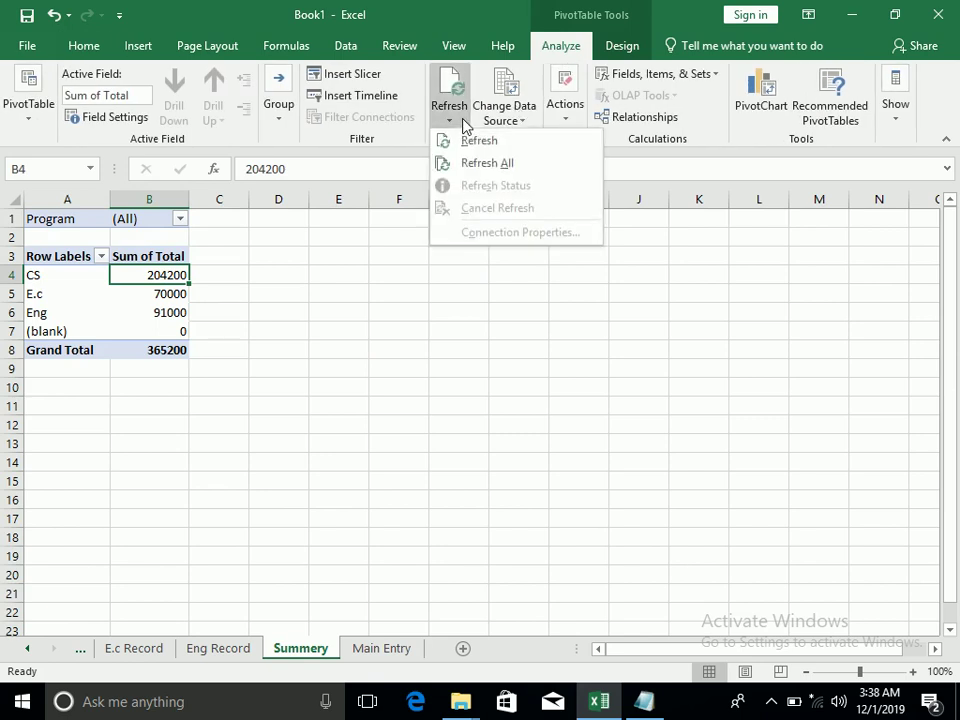
{"action": "left_click", "coordinate": [497, 165]}
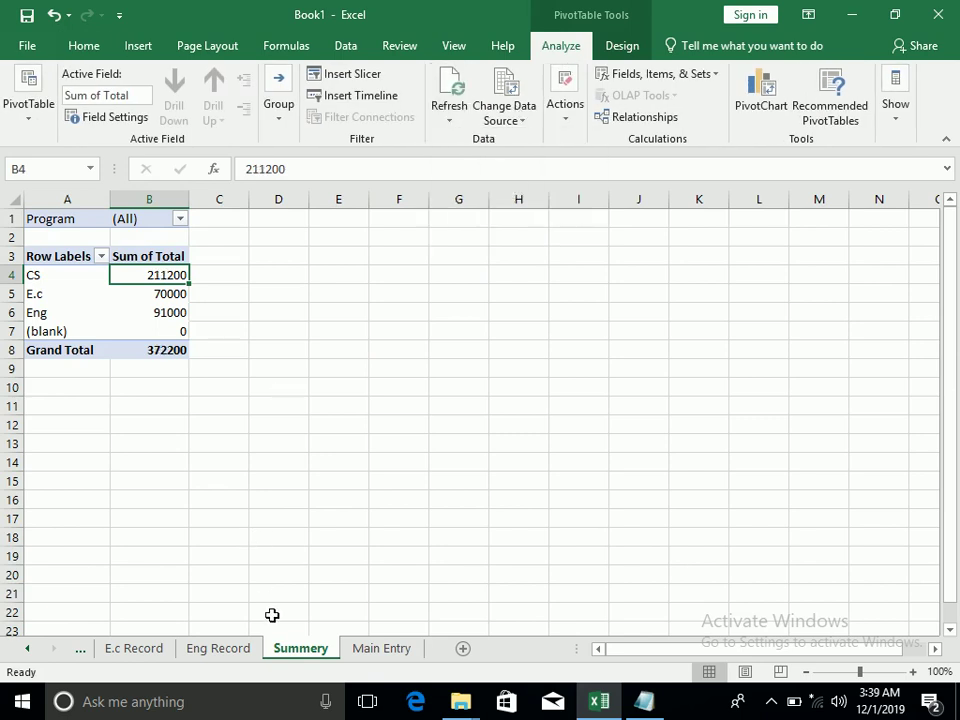
{"action": "left_click", "coordinate": [228, 650]}
{"action": "left_click", "coordinate": [135, 650]}
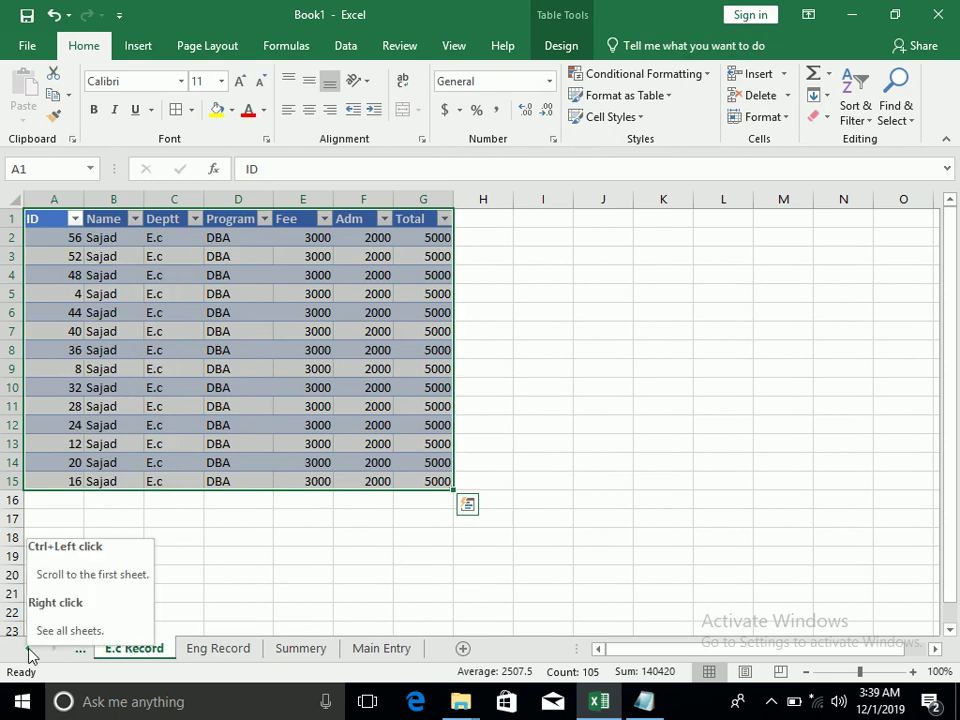
- Switch to the CS Deptt Record sheet and refresh all workbook data
{"action": "left_click", "coordinate": [29, 650]}
{"action": "left_click", "coordinate": [133, 648]}
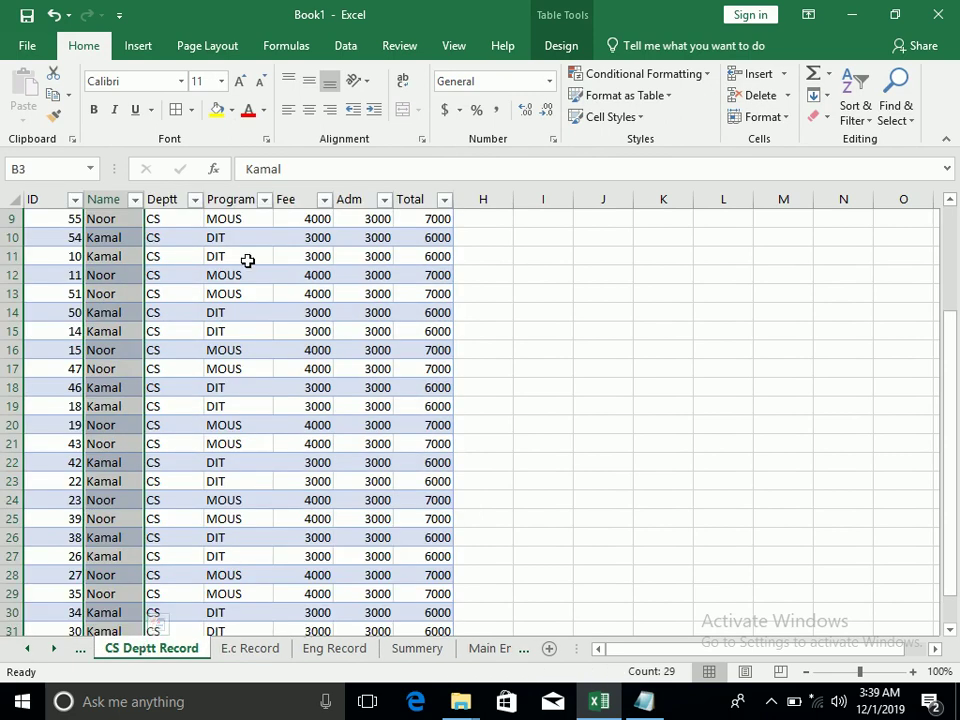
{"action": "left_click", "coordinate": [561, 47]}
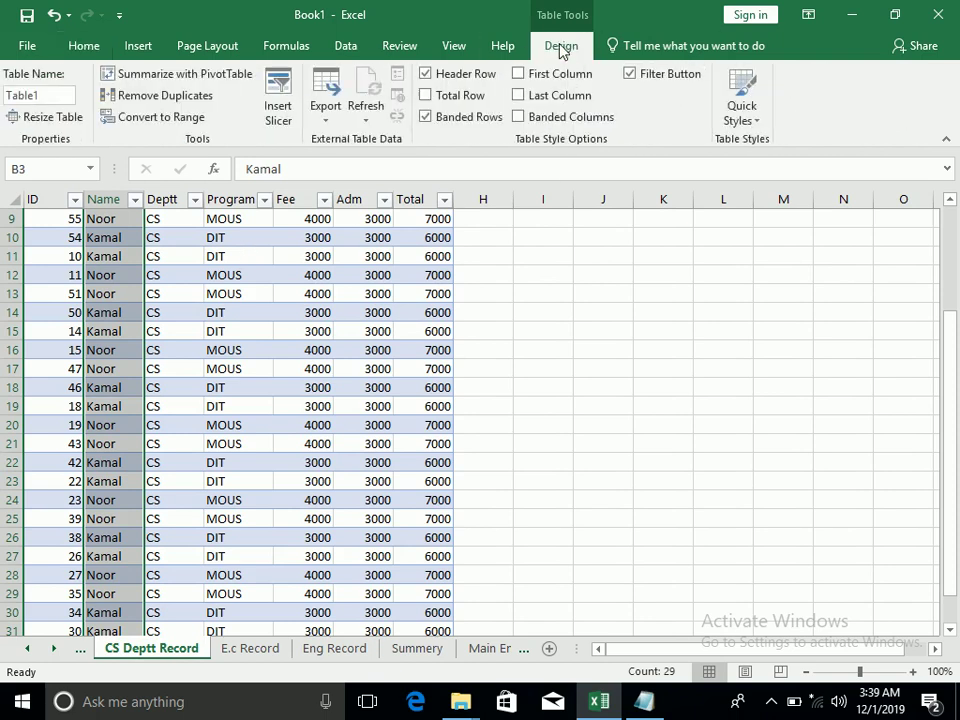
{"action": "left_click", "coordinate": [366, 110]}
{"action": "left_click", "coordinate": [404, 162]}
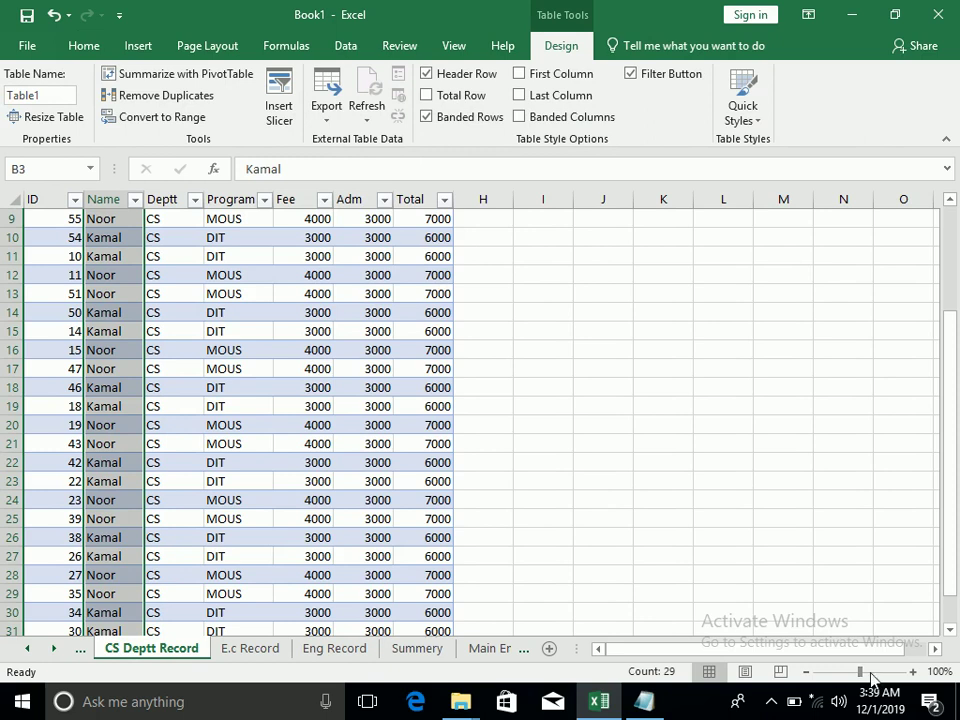
- Zoom out to view more of the CS table and select cell E18
{"action": "left_click_drag", "start_coordinate": [859, 671], "coordinate": [852, 671]}
{"action": "mouse_move", "coordinate": [195, 405]}
{"action": "left_mouse_down"}
{"action": "mouse_move", "coordinate": [250, 652]}
{"action": "mouse_move", "coordinate": [250, 622]}
{"action": "left_mouse_up"}
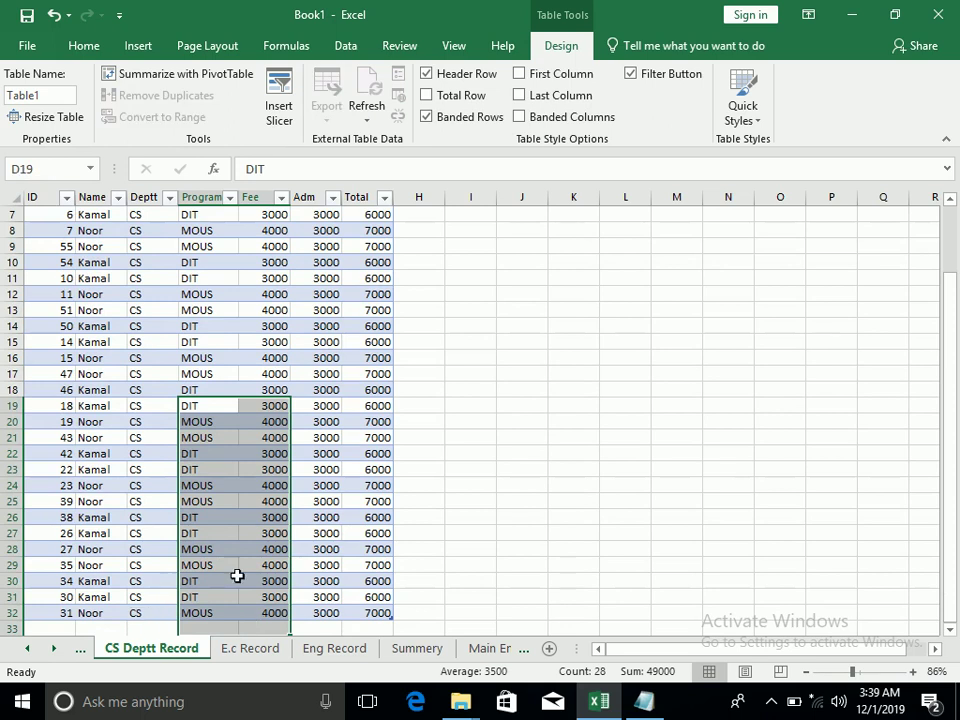
{"action": "left_click", "coordinate": [136, 47]}
{"action": "left_click", "coordinate": [272, 388]}
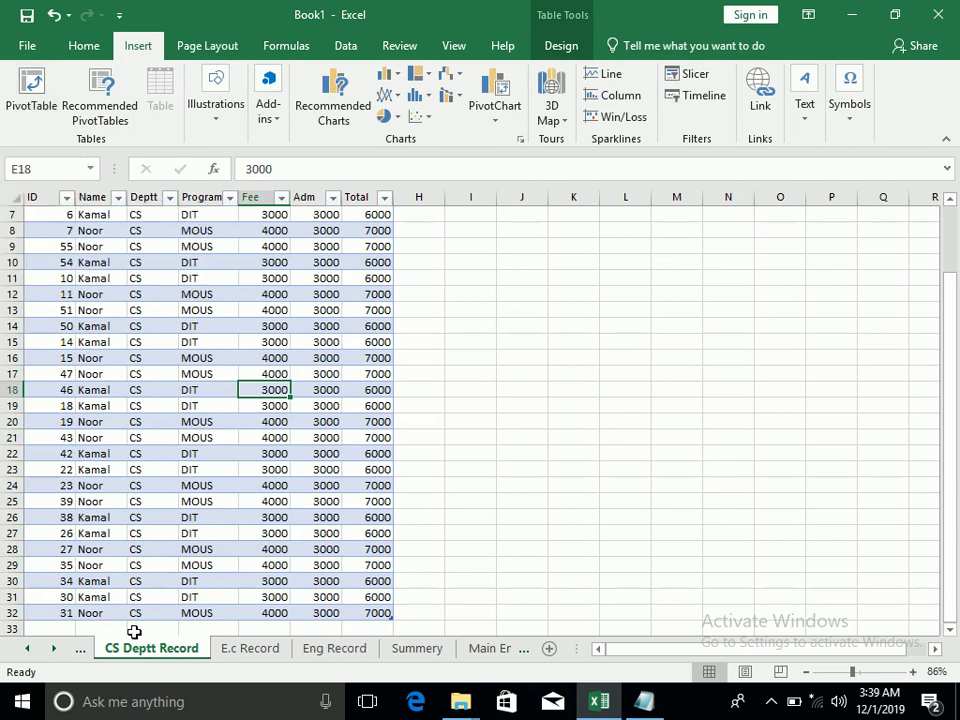
- Delete the CS Deptt Record and E.c Record sheets
{"action": "right_click", "coordinate": [167, 651]}
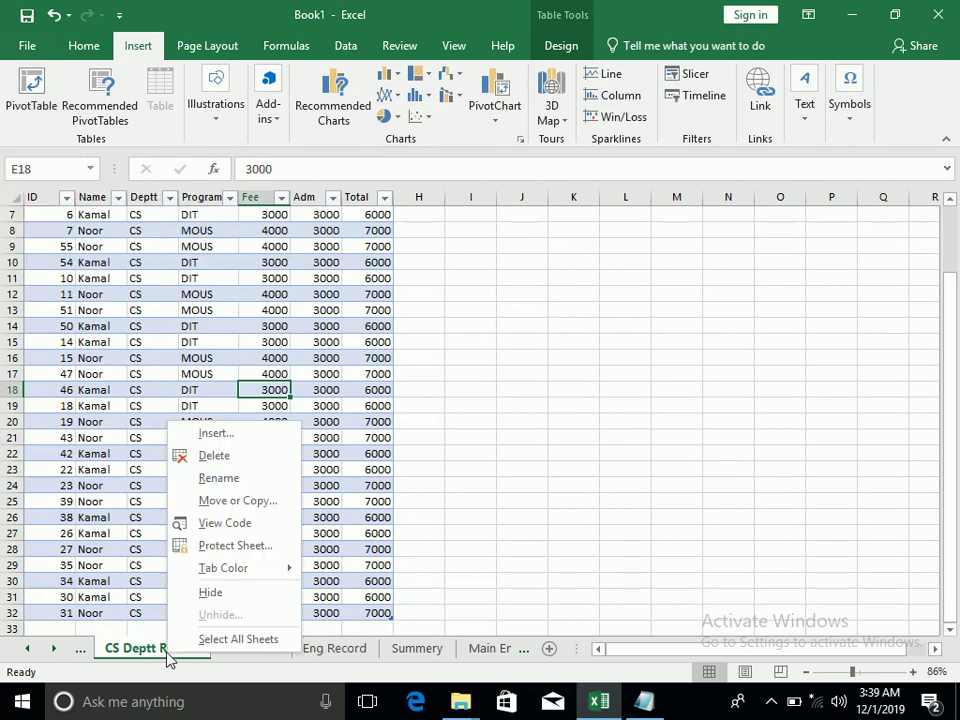
{"action": "left_click", "coordinate": [205, 455]}
{"action": "left_click", "coordinate": [450, 400]}
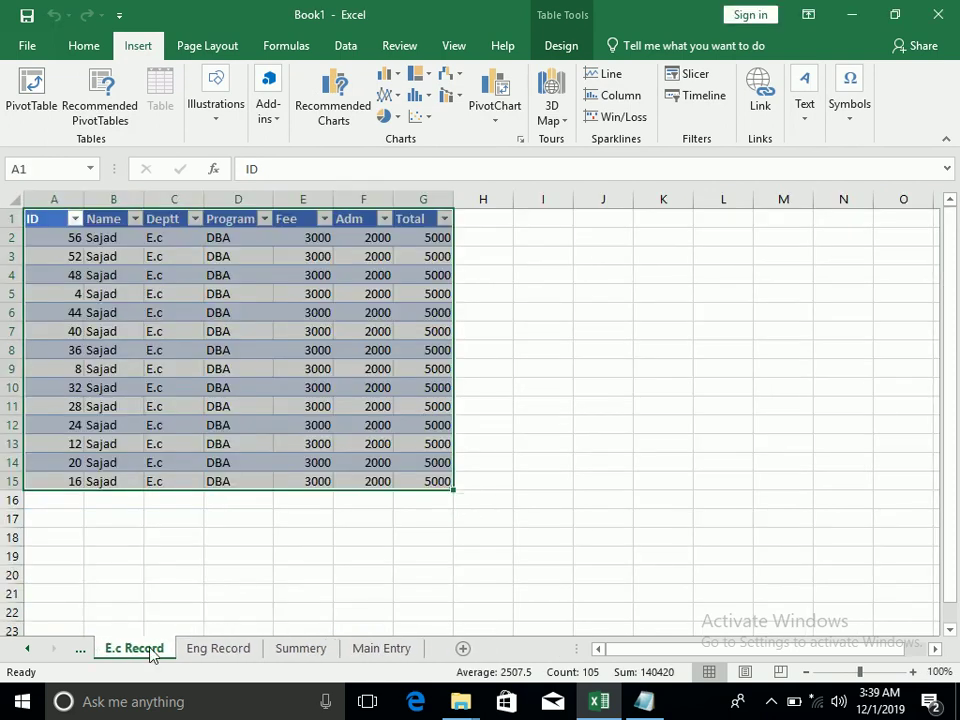
{"action": "right_click", "coordinate": [152, 650]}
{"action": "left_click", "coordinate": [190, 452]}
{"action": "left_click", "coordinate": [447, 401]}
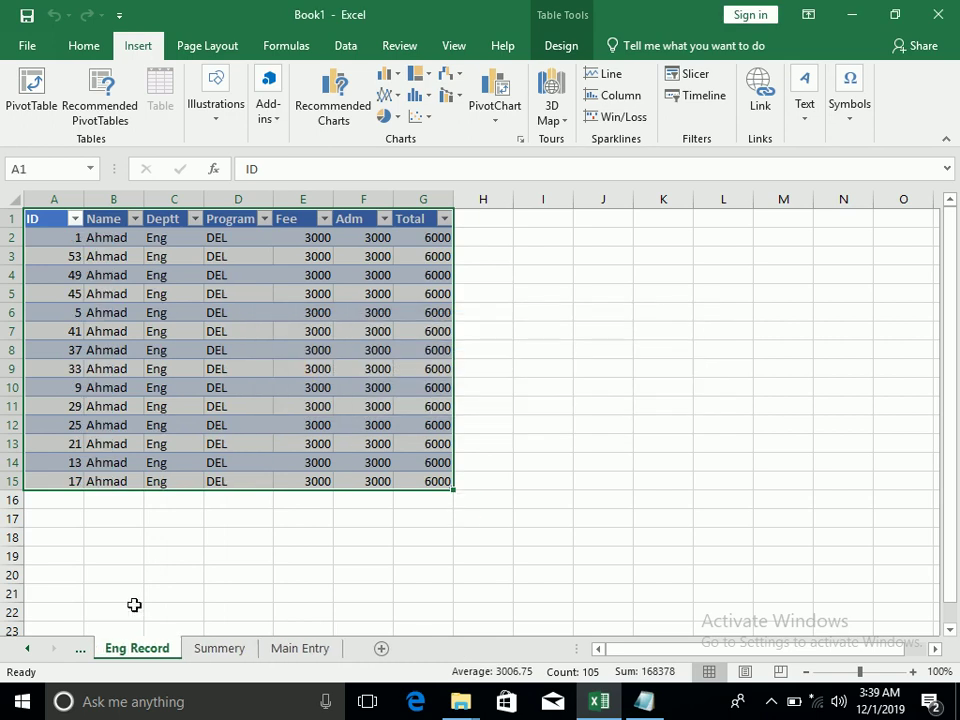
- Delete the Eng Record sheet and bring the Graph and Summery tabs into view
{"action": "right_click", "coordinate": [143, 648]}
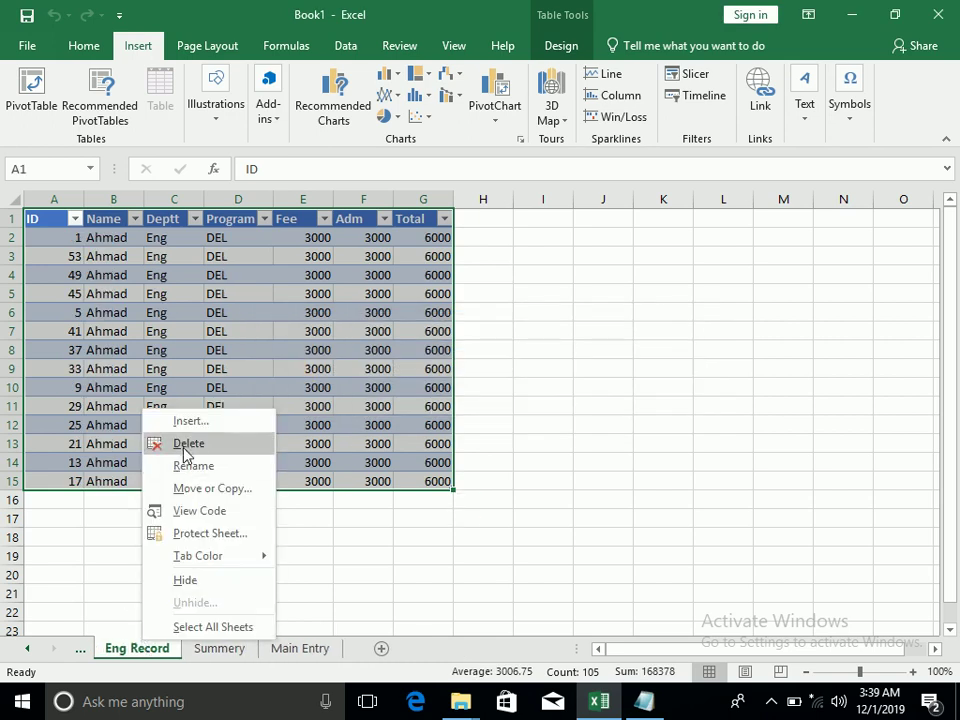
{"action": "left_click", "coordinate": [185, 447]}
{"action": "left_click", "coordinate": [457, 403]}
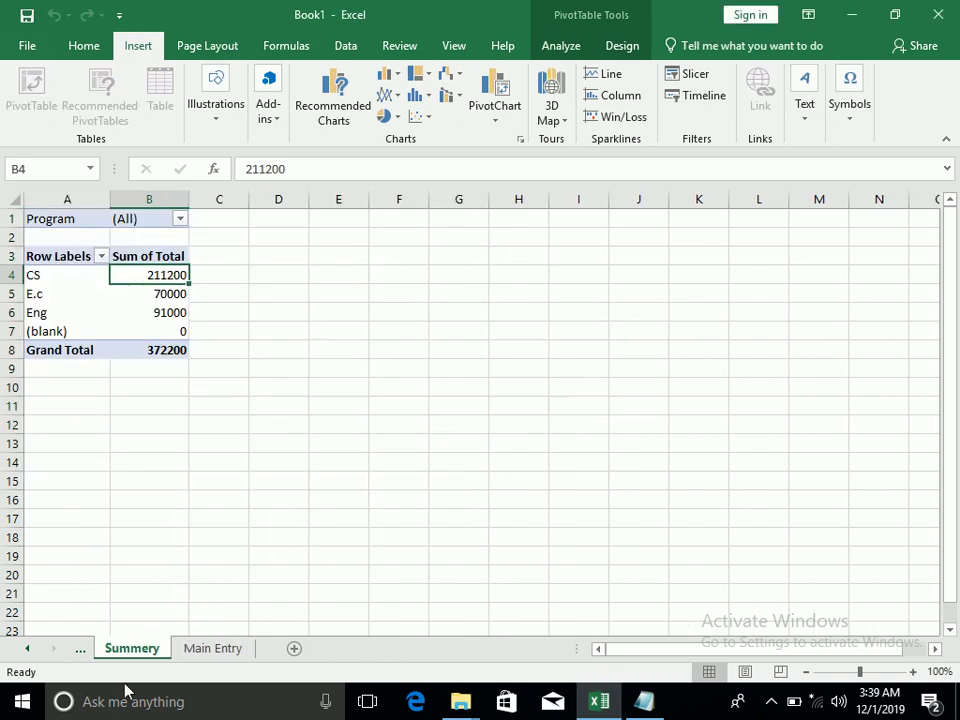
{"action": "left_click", "coordinate": [208, 650]}
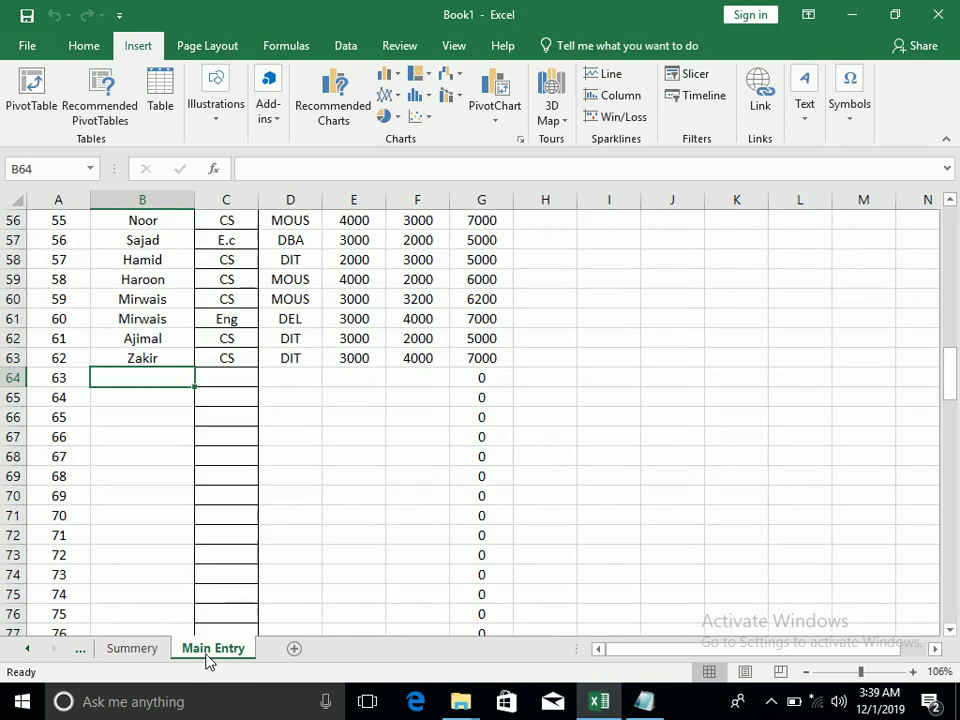
{"action": "left_click", "coordinate": [25, 648]}
{"action": "left_click", "coordinate": [121, 649]}
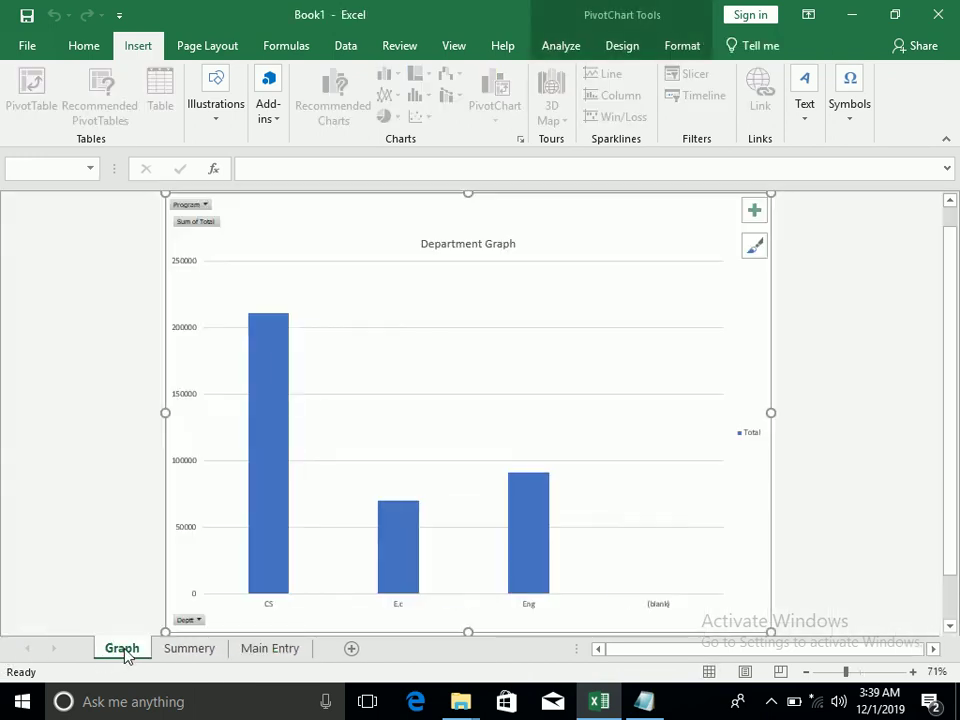
{"action": "left_click", "coordinate": [186, 649]}
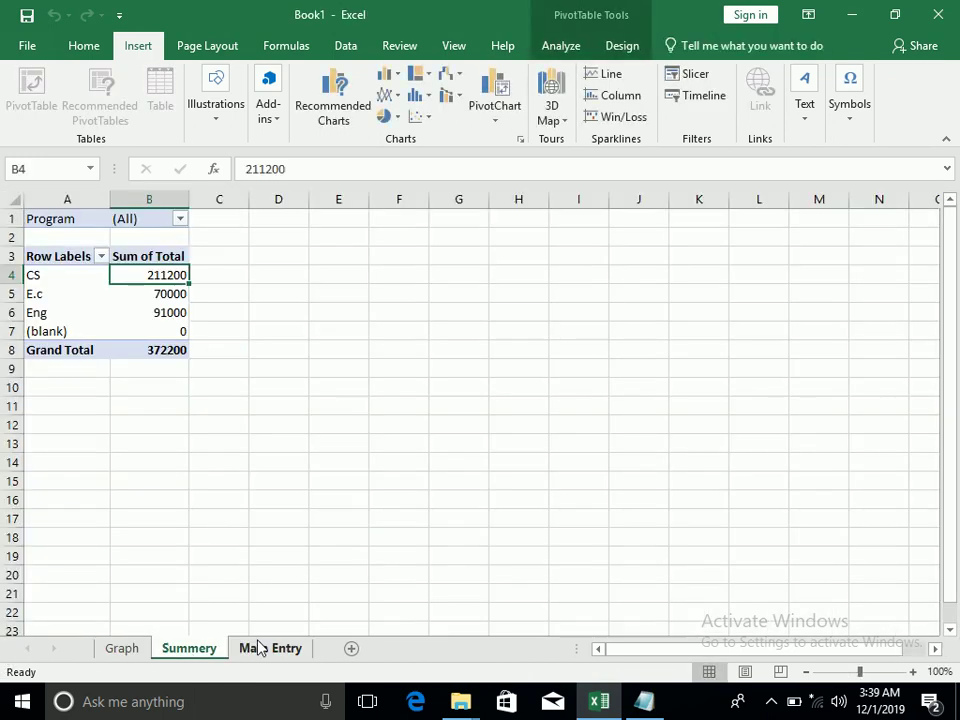
- Delete the Summery and Graph sheets, then select the whole data table
{"action": "right_click", "coordinate": [215, 645]}
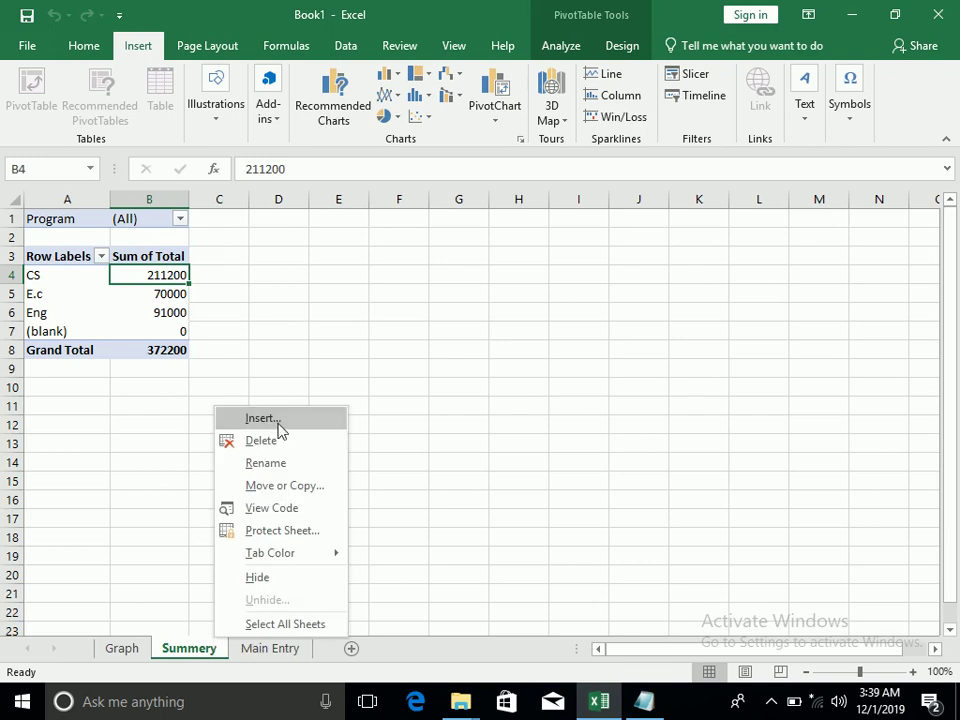
{"action": "left_click", "coordinate": [279, 443]}
{"action": "left_click", "coordinate": [459, 399]}
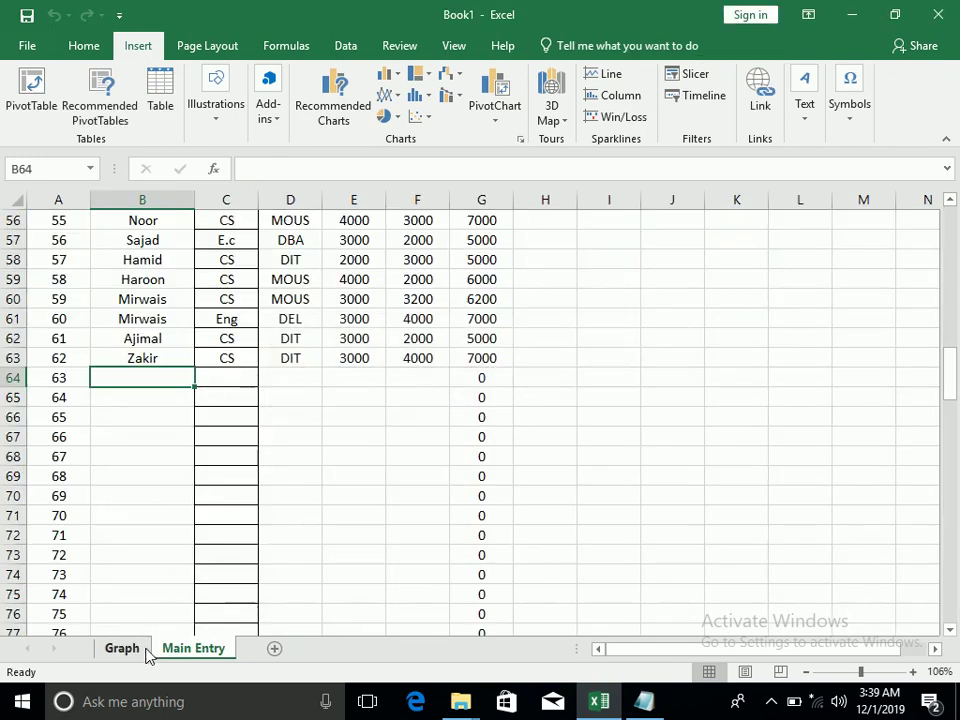
{"action": "left_click", "coordinate": [144, 649]}
{"action": "right_click", "coordinate": [148, 652]}
{"action": "left_click", "coordinate": [183, 452]}
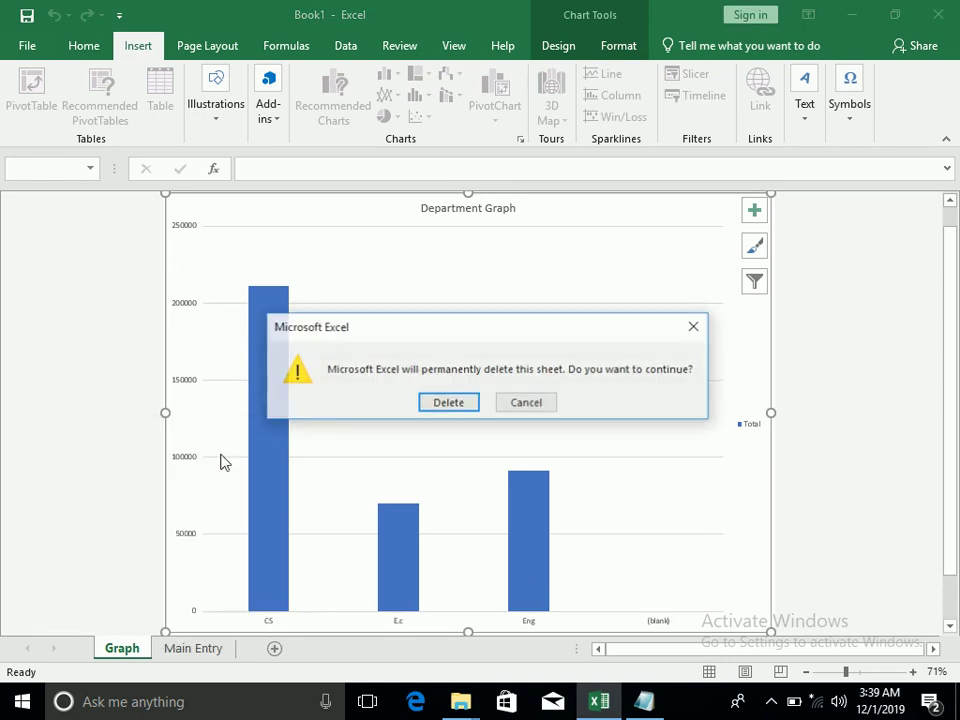
{"action": "left_click", "coordinate": [447, 399]}
{"action": "left_click", "coordinate": [150, 428]}
{"action": "key", "text": "ctrl+a"}
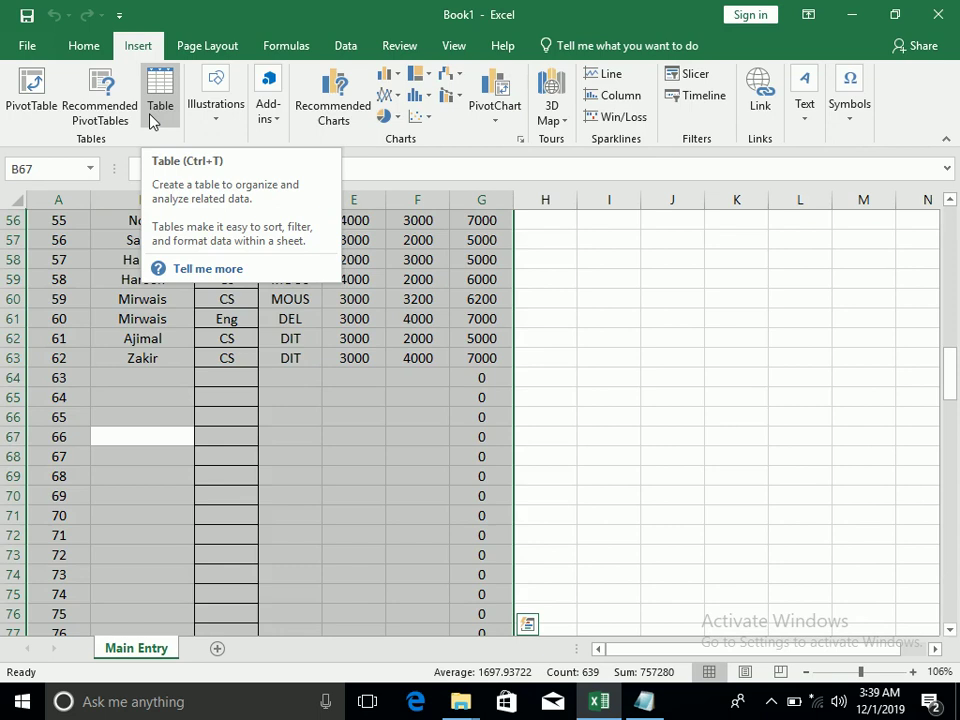
{"action": "left_click", "coordinate": [30, 85]}
{"action": "left_click", "coordinate": [456, 364]}
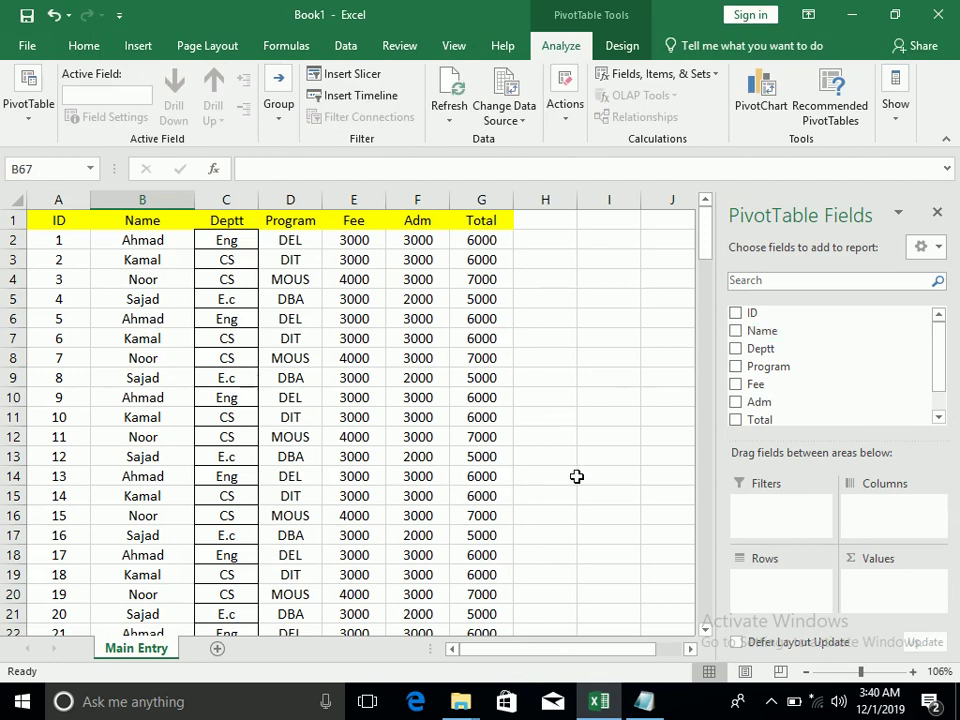
{"action": "left_click", "coordinate": [654, 363]}
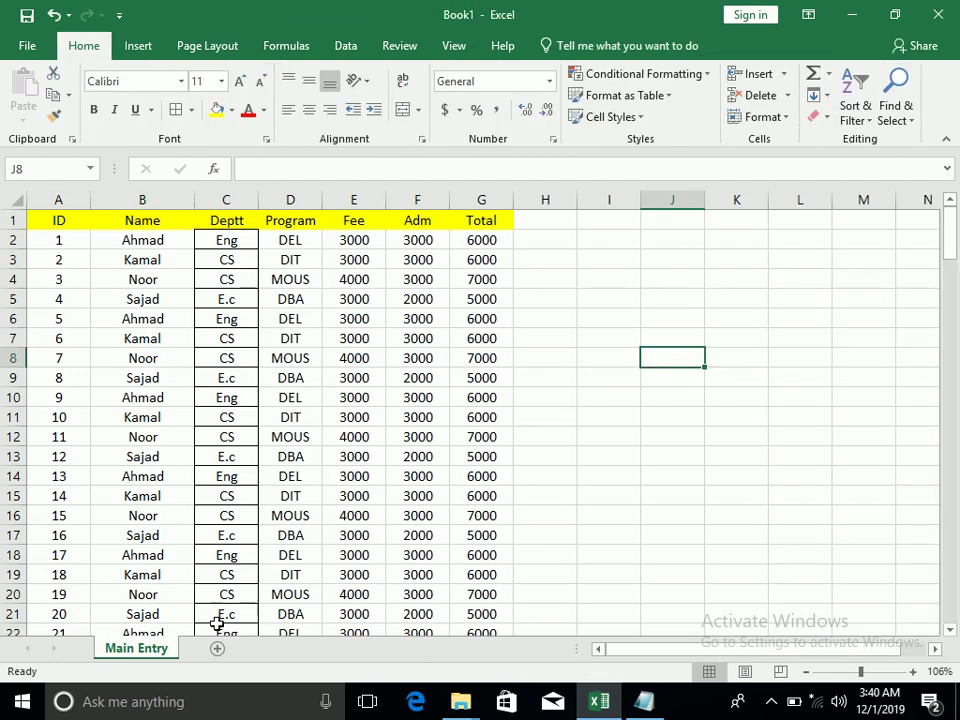
{"action": "left_click", "coordinate": [187, 494]}
{"action": "key", "text": "ctrl+a"}
{"action": "left_click", "coordinate": [140, 50]}
{"action": "left_click", "coordinate": [38, 100]}
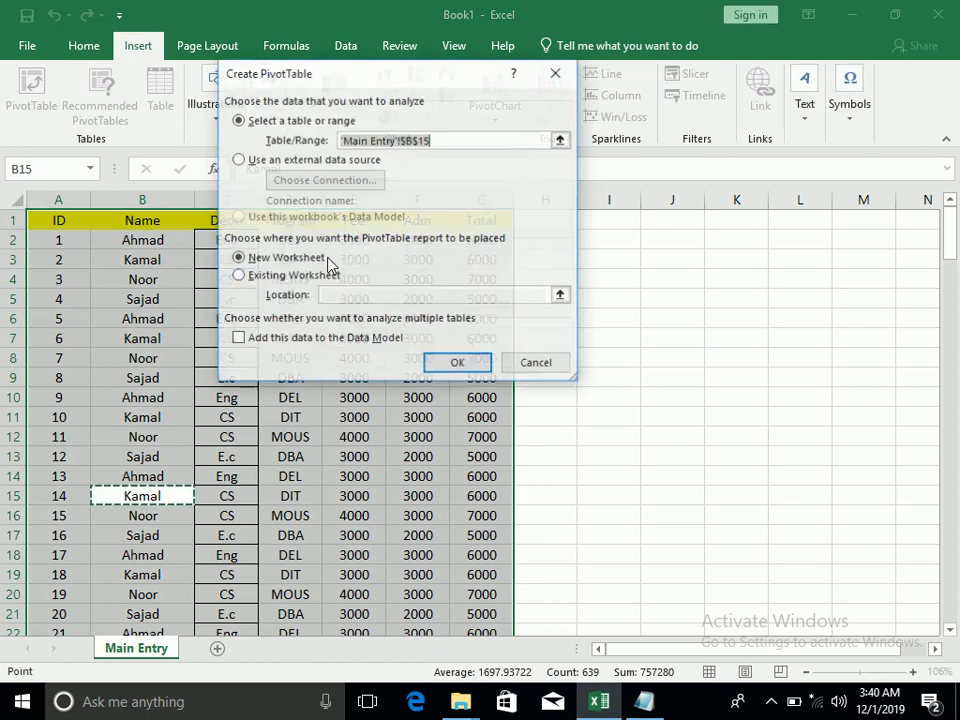
{"action": "left_click", "coordinate": [456, 362]}
{"action": "left_click", "coordinate": [487, 432]}
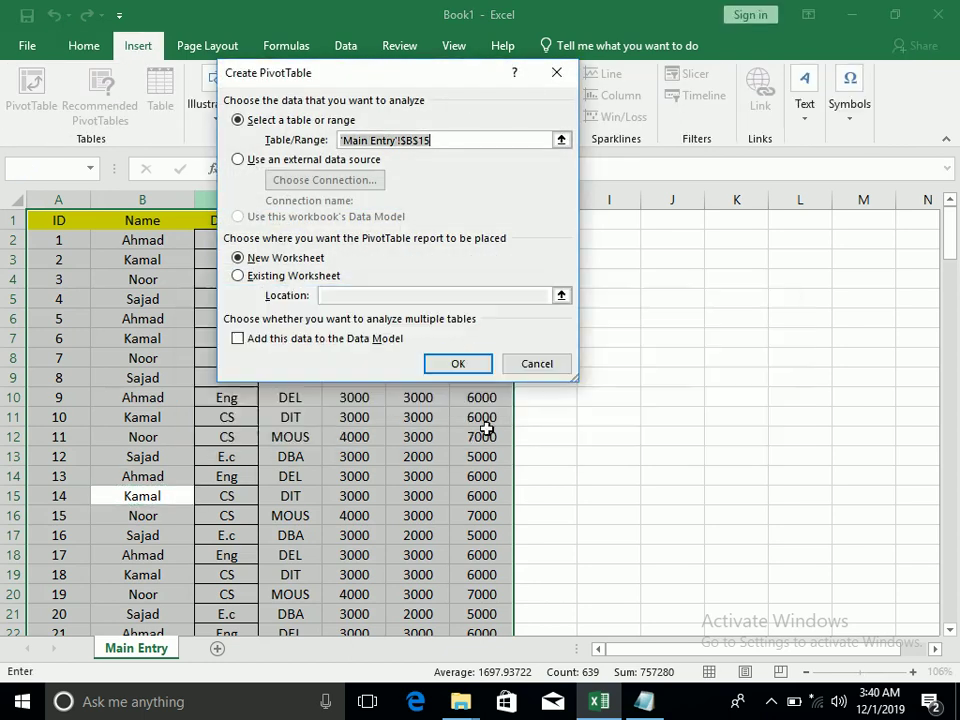
{"action": "left_click", "coordinate": [538, 363]}
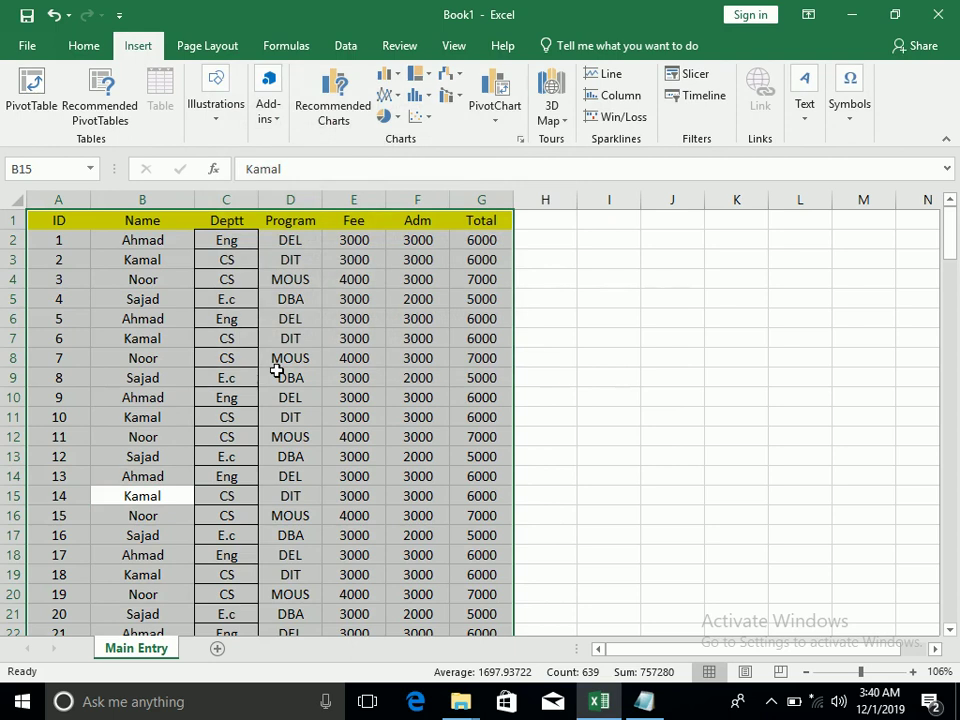
{"action": "left_click", "coordinate": [276, 371]}
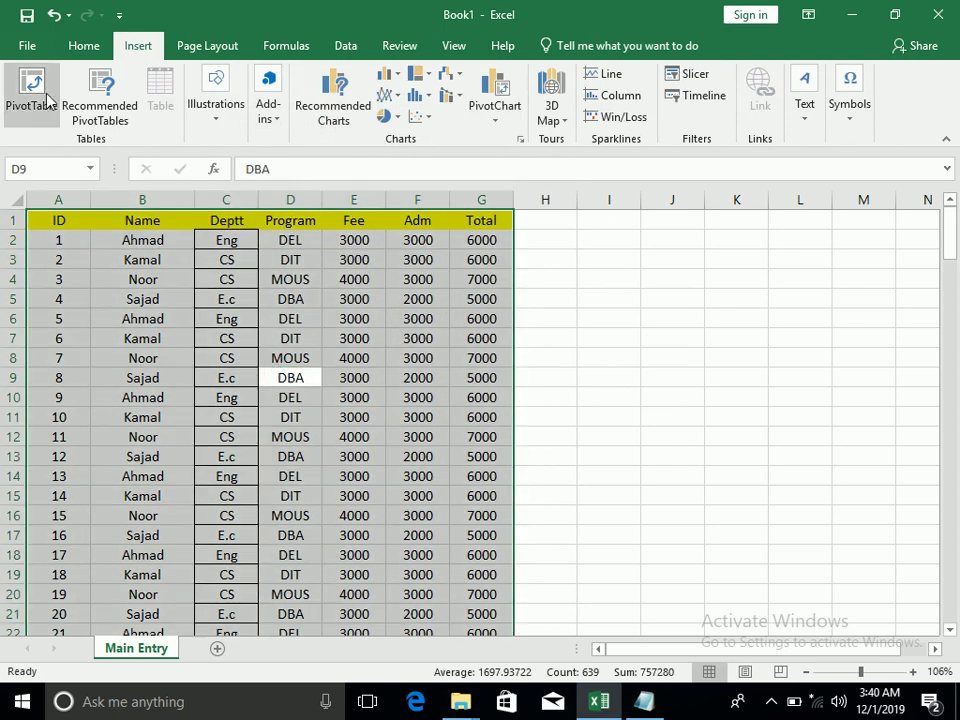
{"action": "left_click", "coordinate": [40, 95]}
{"action": "left_click", "coordinate": [456, 366]}
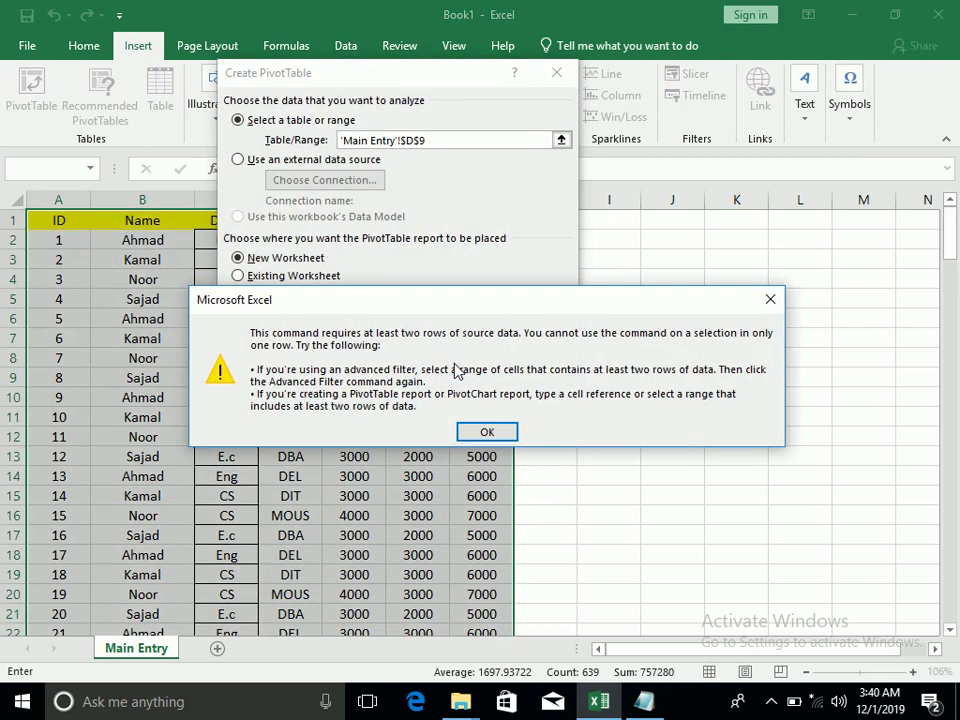
{"action": "left_click", "coordinate": [487, 432]}
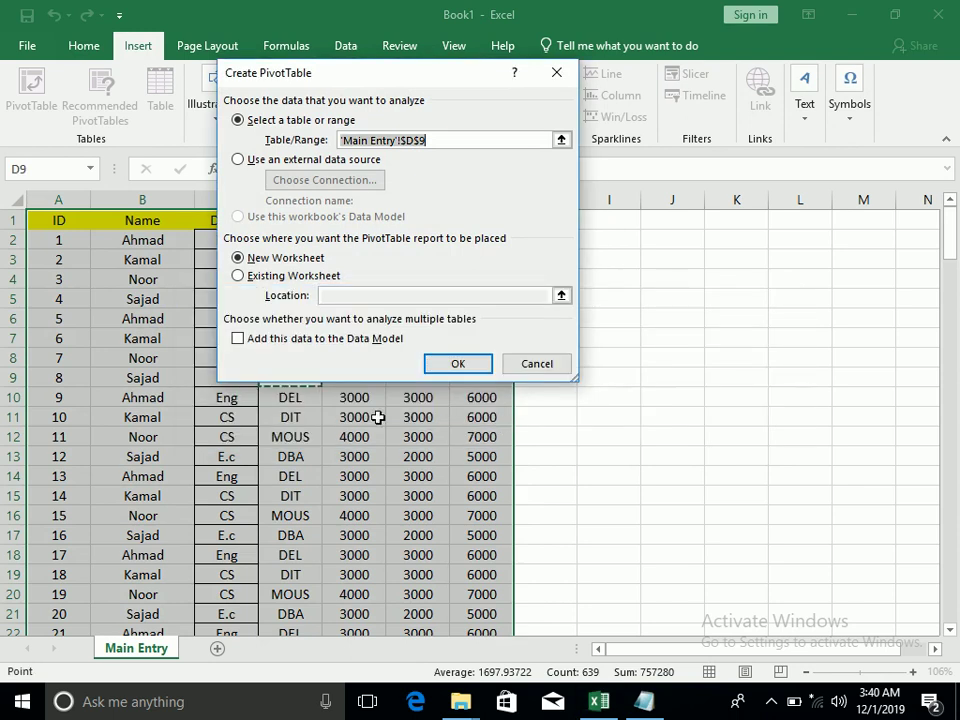
{"action": "left_click", "coordinate": [530, 364]}
{"action": "left_click", "coordinate": [150, 397]}
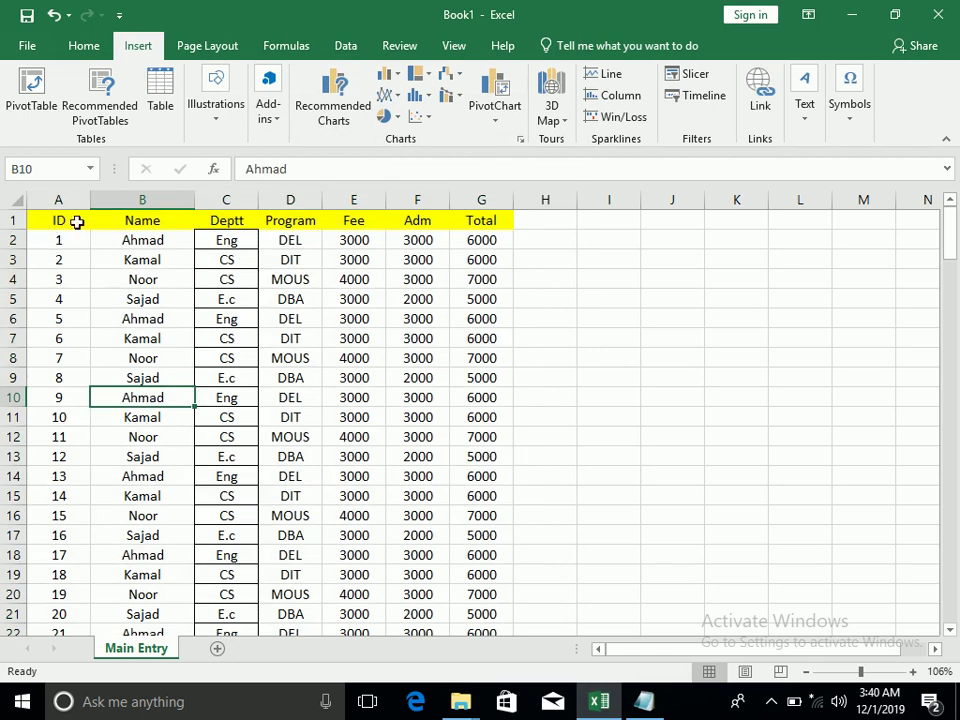
{"action": "mouse_move", "coordinate": [77, 221]}
{"action": "left_mouse_down"}
{"action": "mouse_move", "coordinate": [387, 107]}
{"action": "mouse_move", "coordinate": [442, 581]}
{"action": "mouse_move", "coordinate": [486, 238]}
{"action": "left_mouse_up"}
- Copy the student table into a new blank workbook, Book2
{"action": "key", "text": "ctrl+c"}
{"action": "key", "text": "ctrl+n"}
{"action": "key", "text": "ctrl+v"}
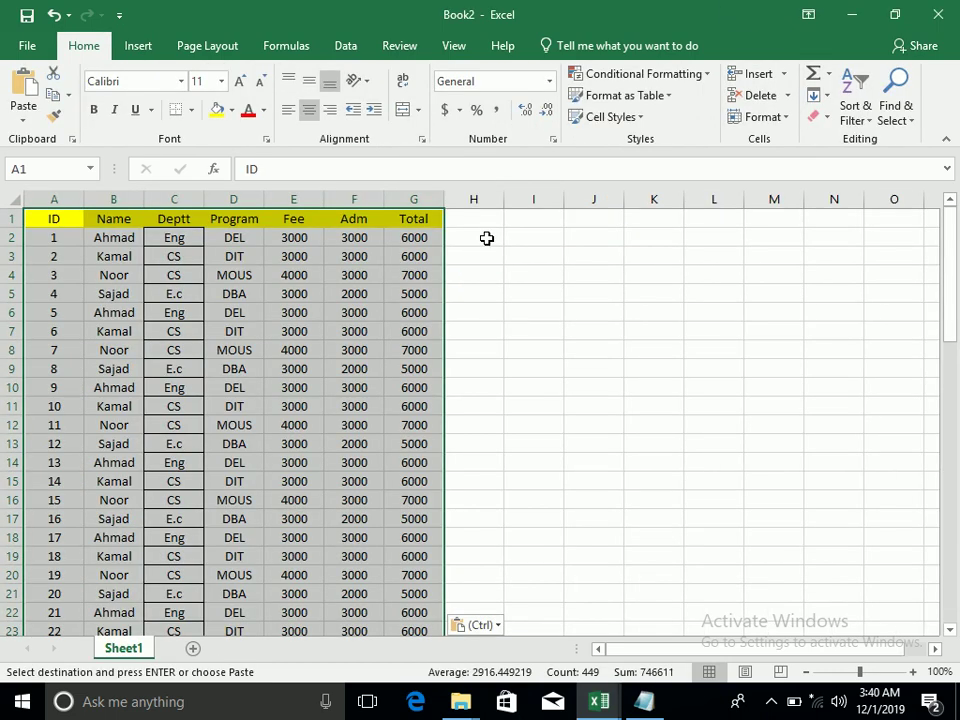
- Create a PivotTable from range A1:G102 on a new worksheet
{"action": "left_click", "coordinate": [320, 256]}
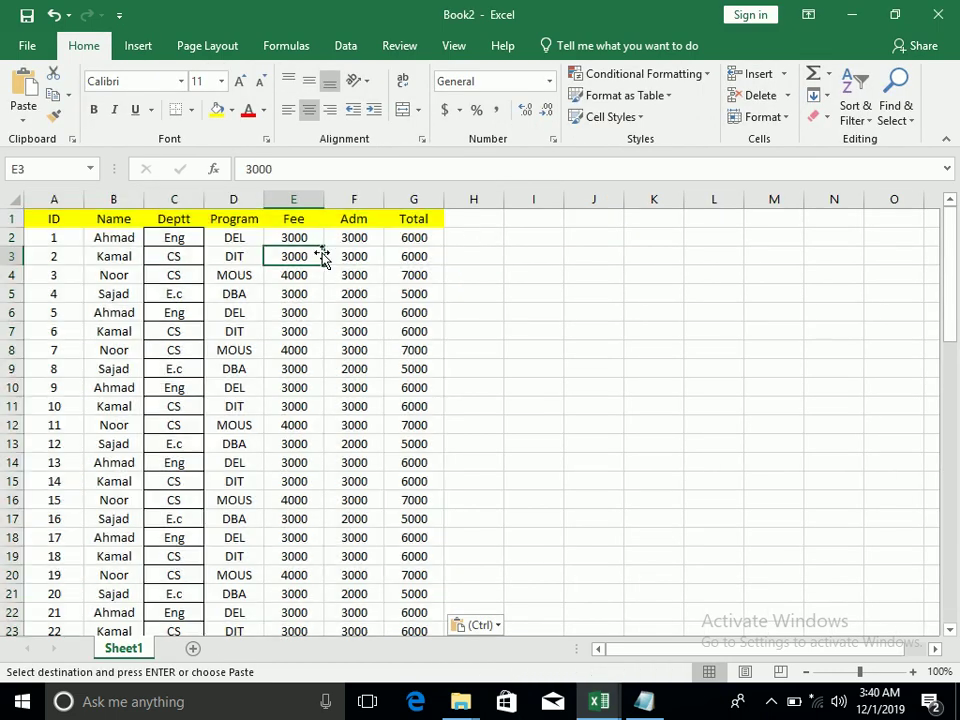
{"action": "left_click", "coordinate": [72, 220]}
{"action": "left_click", "coordinate": [138, 46]}
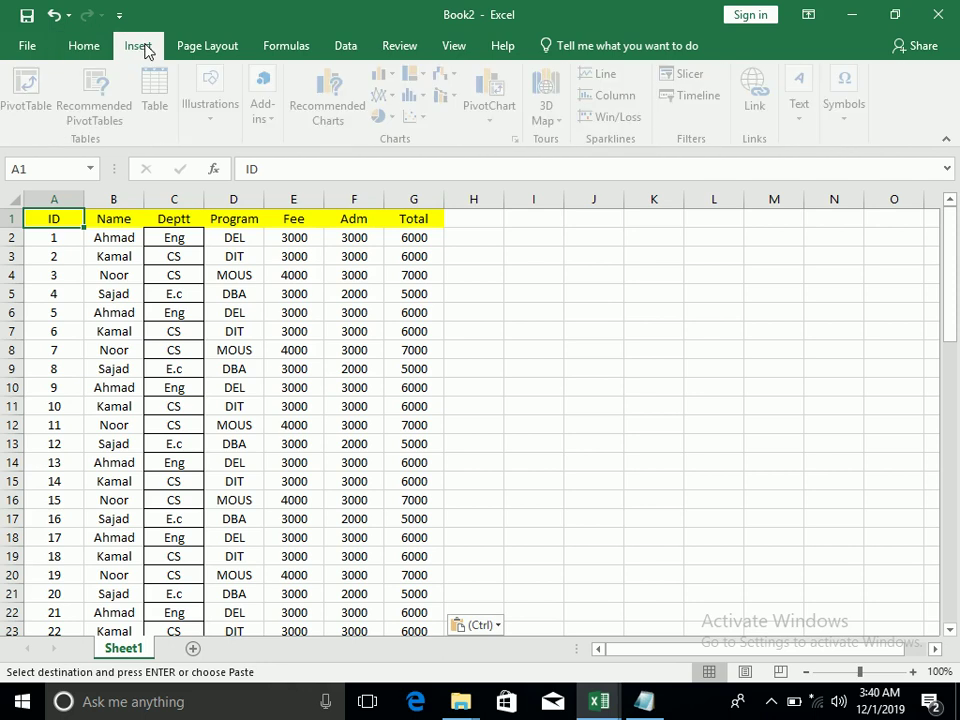
{"action": "left_click", "coordinate": [32, 86]}
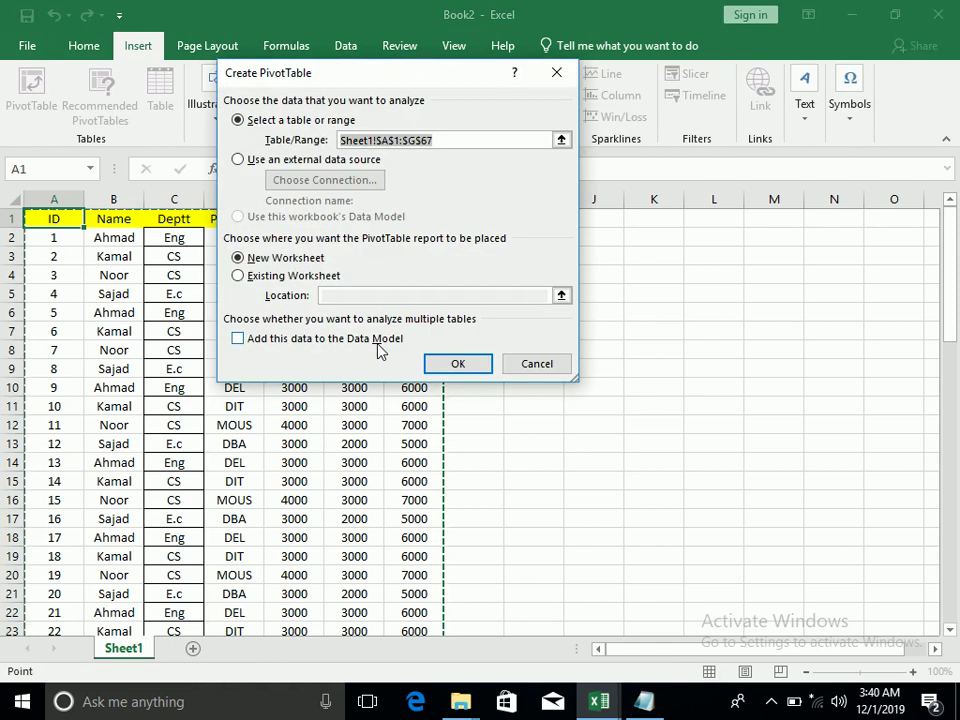
{"action": "mouse_move", "coordinate": [52, 218]}
{"action": "left_mouse_down"}
{"action": "mouse_move", "coordinate": [238, 540]}
{"action": "mouse_move", "coordinate": [440, 598]}
{"action": "left_mouse_up"}
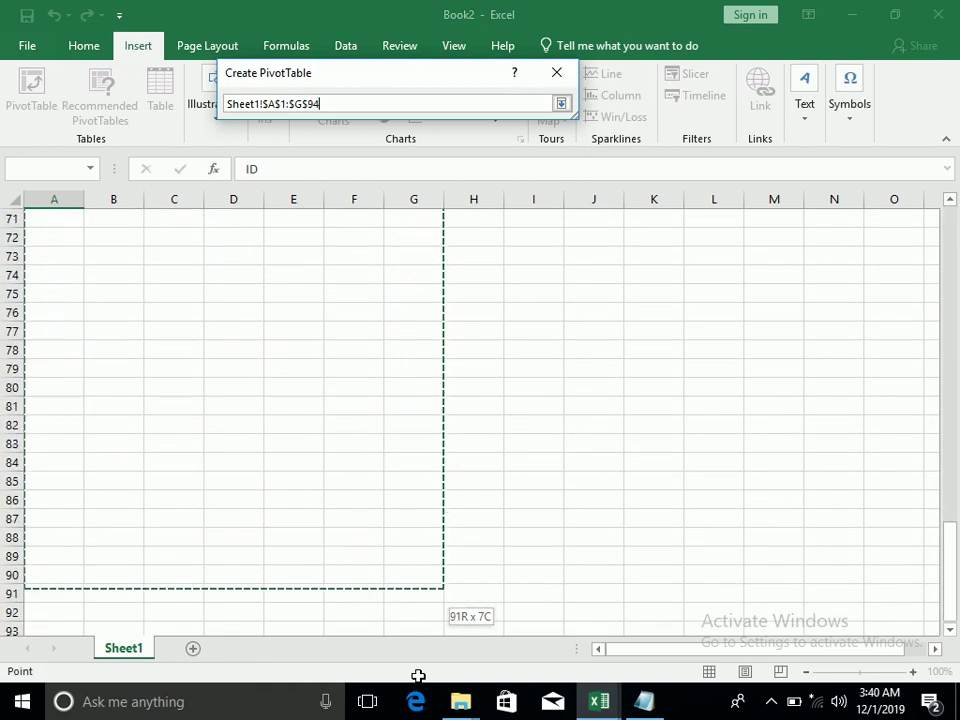
{"action": "left_click_drag", "start_coordinate": [444, 605], "coordinate": [416, 651]}
{"action": "left_click", "coordinate": [443, 363]}
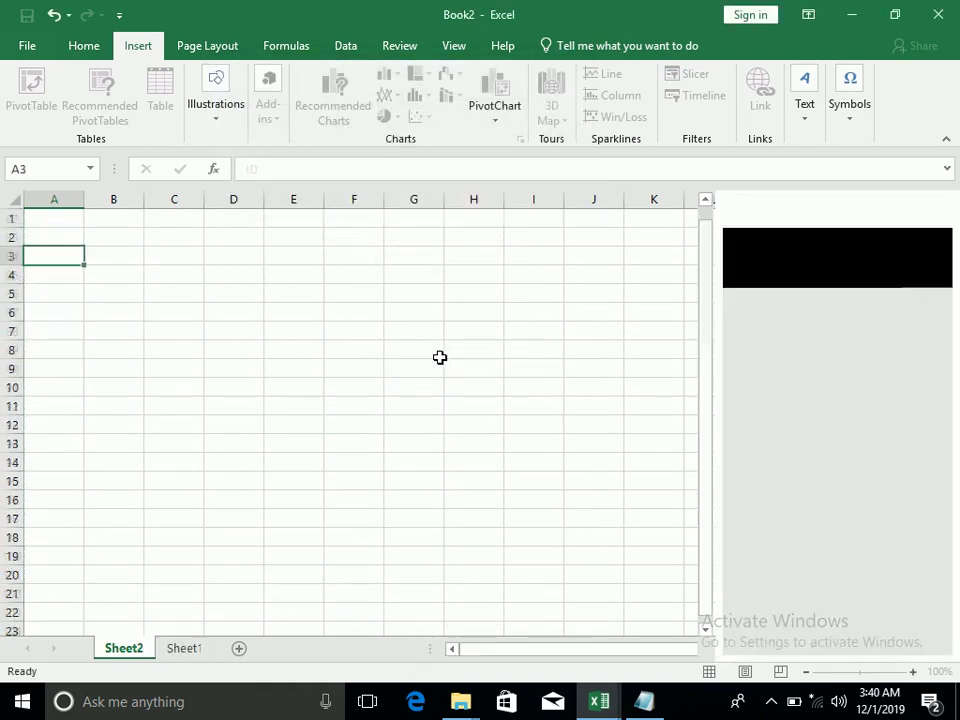
- Set the pivot to Deptt rows with Sum of Total as values
{"action": "left_click", "coordinate": [736, 367]}
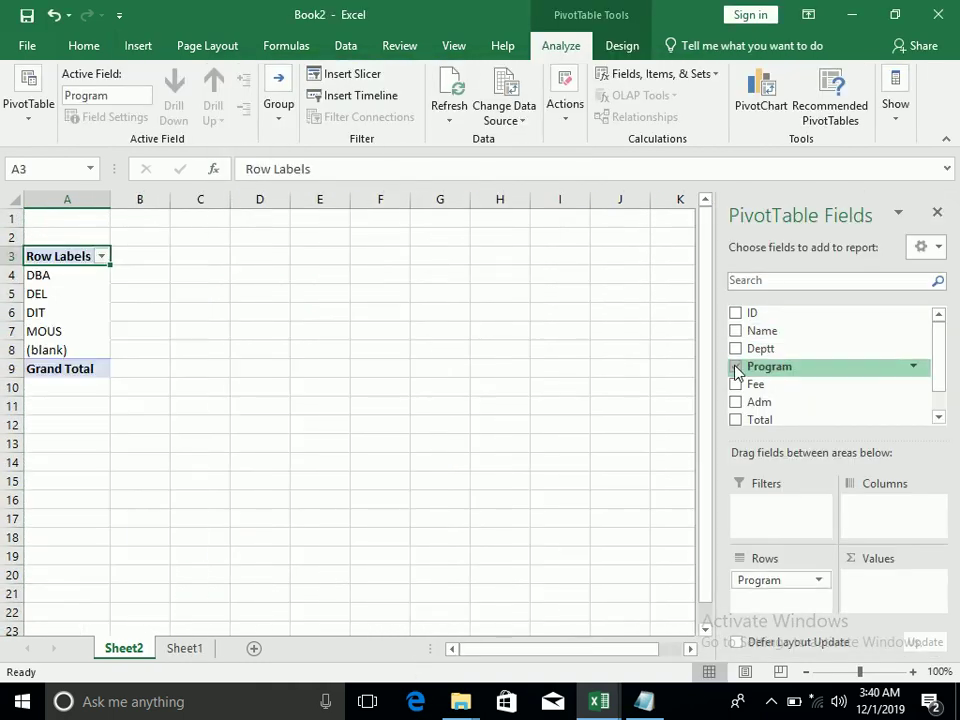
{"action": "left_click", "coordinate": [736, 367]}
{"action": "left_click", "coordinate": [736, 348]}
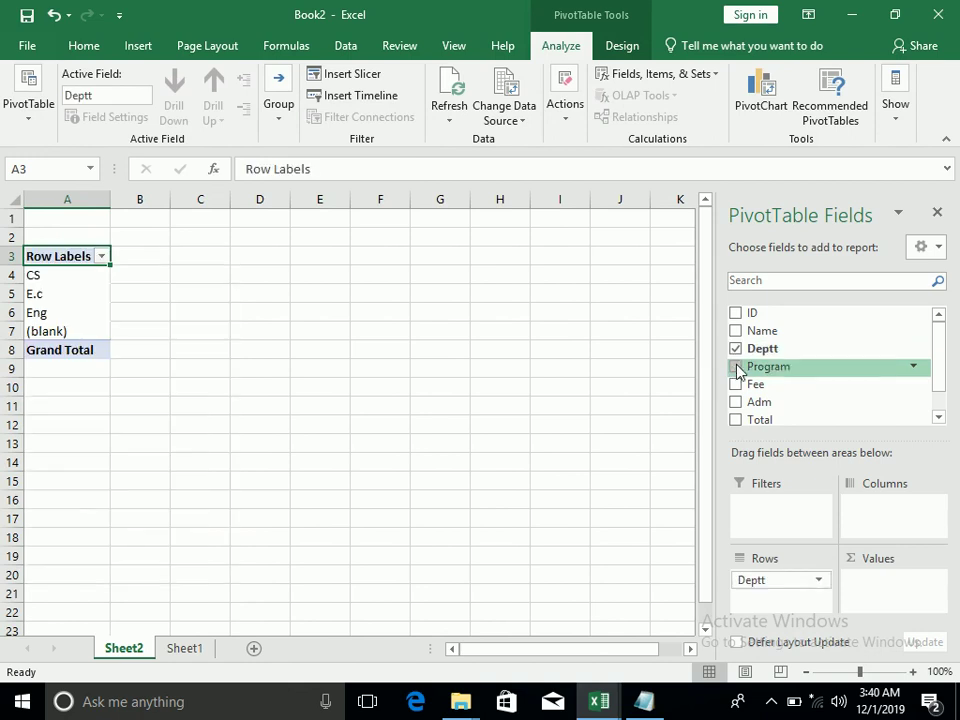
{"action": "left_click", "coordinate": [736, 420]}
- Select the CS, E.c and Eng totals and open the column chart types
{"action": "left_click_drag", "start_coordinate": [47, 278], "coordinate": [149, 315]}
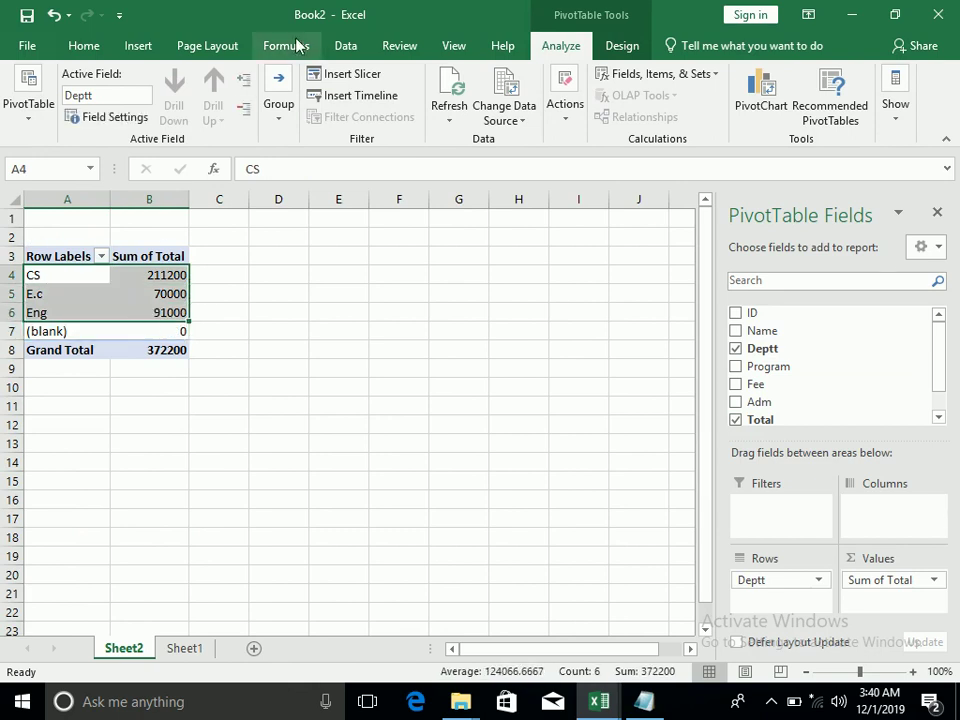
{"action": "left_click", "coordinate": [137, 47]}
{"action": "left_click", "coordinate": [386, 74]}
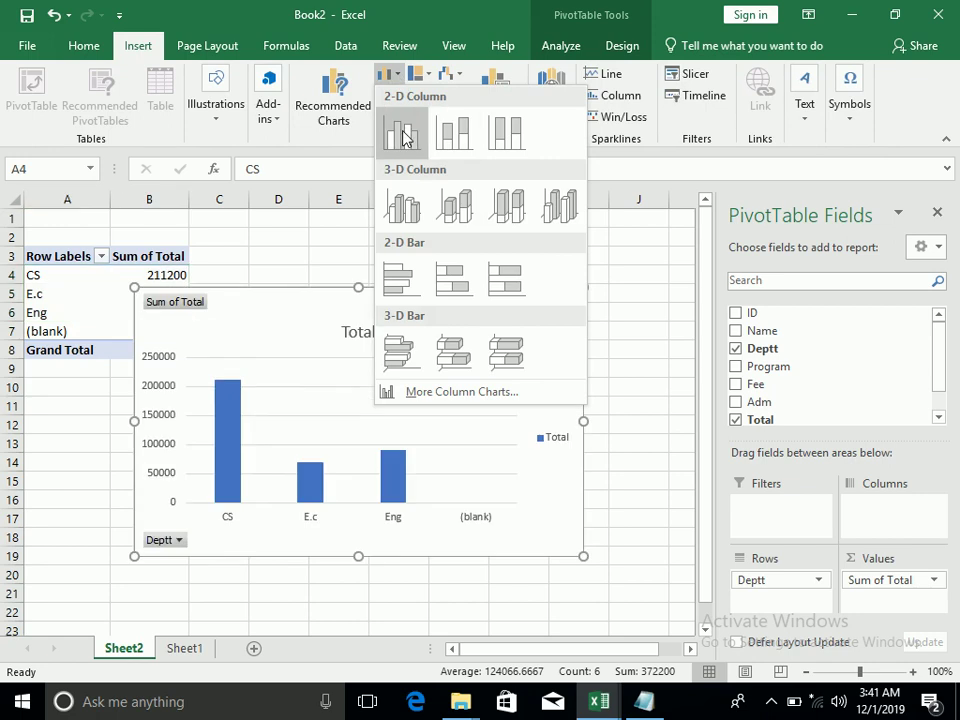
- Insert a clustered column chart of department totals and move it to a new Graph sheet
{"action": "left_click", "coordinate": [402, 135]}
{"action": "left_click", "coordinate": [620, 47]}
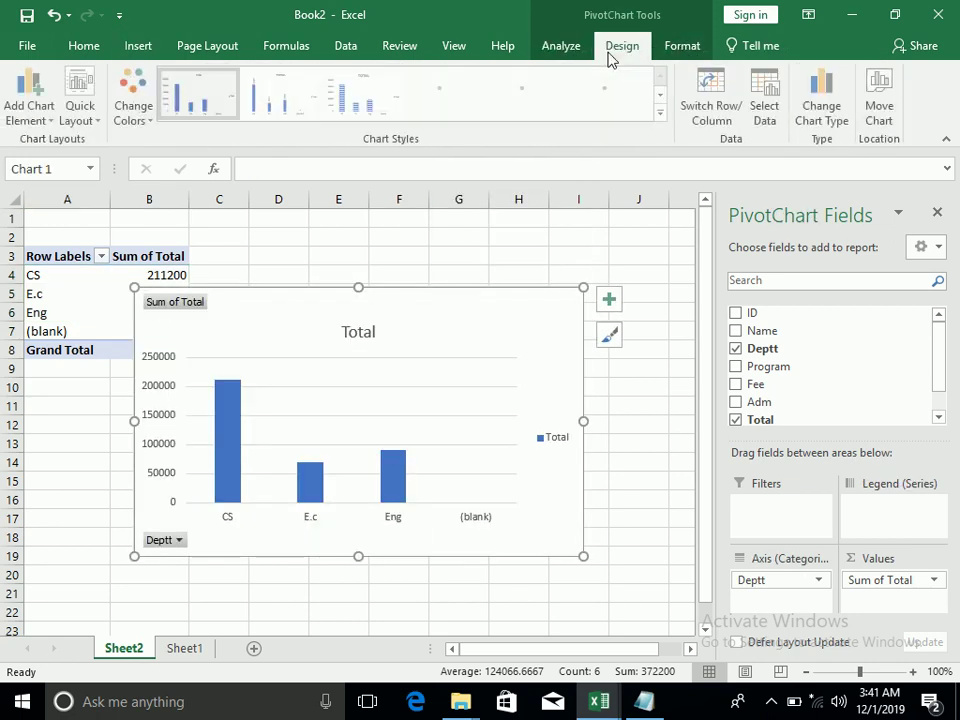
{"action": "left_click", "coordinate": [878, 100]}
{"action": "left_click", "coordinate": [310, 203]}
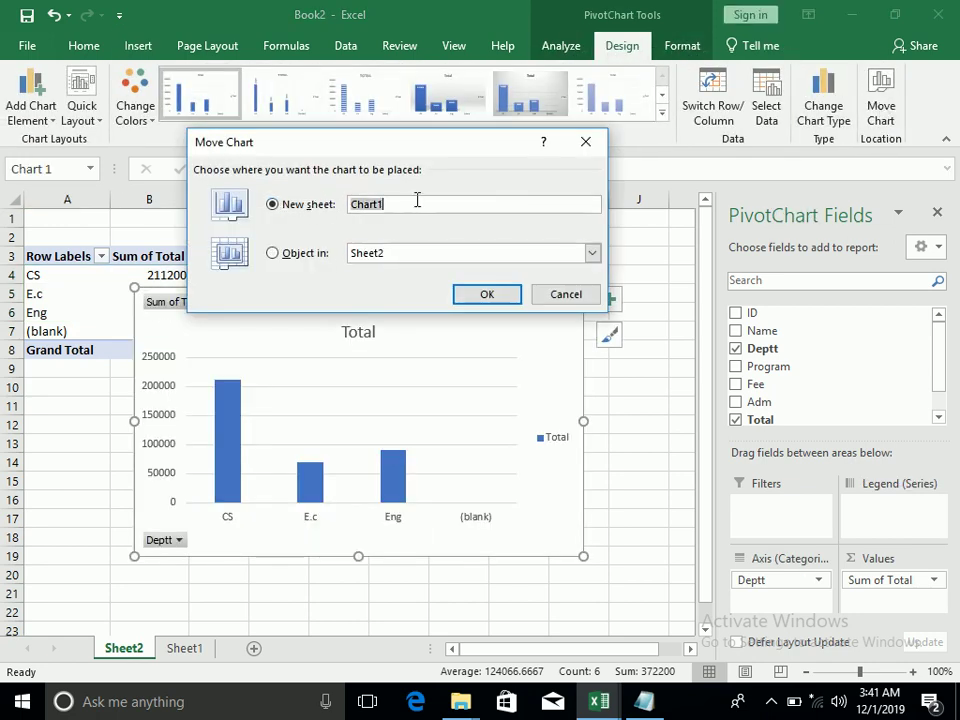
{"action": "type", "text": "g"}
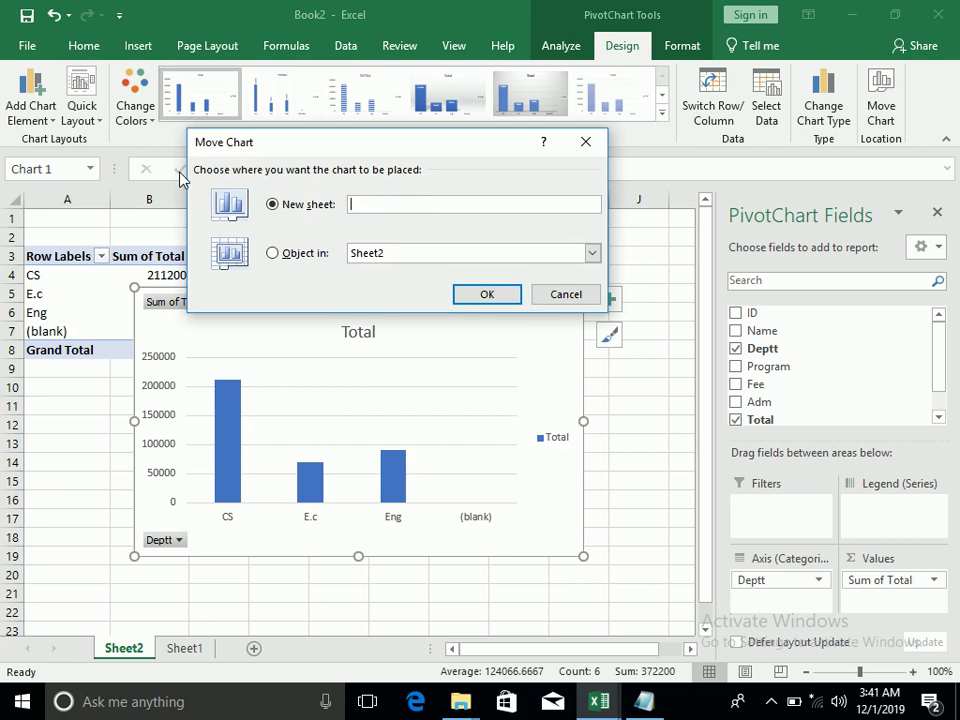
{"action": "key", "text": "Return"}
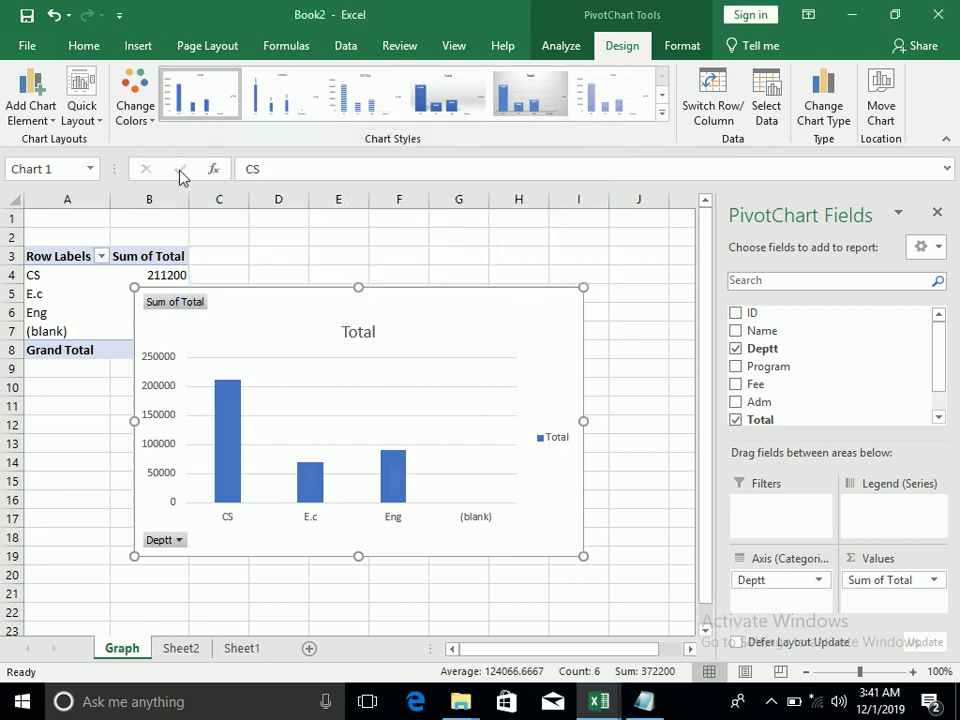
{"action": "left_click", "coordinate": [224, 648]}
{"action": "left_click", "coordinate": [190, 648]}
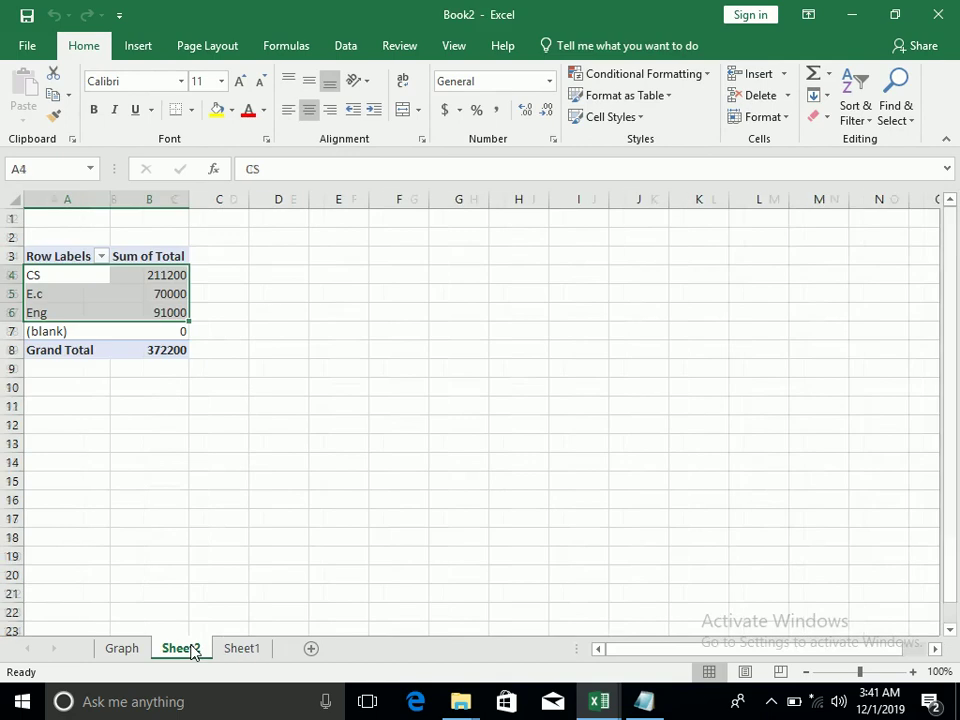
- Rename the pivot table sheet to 'Summery'
{"action": "right_click", "coordinate": [192, 648]}
{"action": "left_click", "coordinate": [241, 469]}
{"action": "type", "text": "S"}
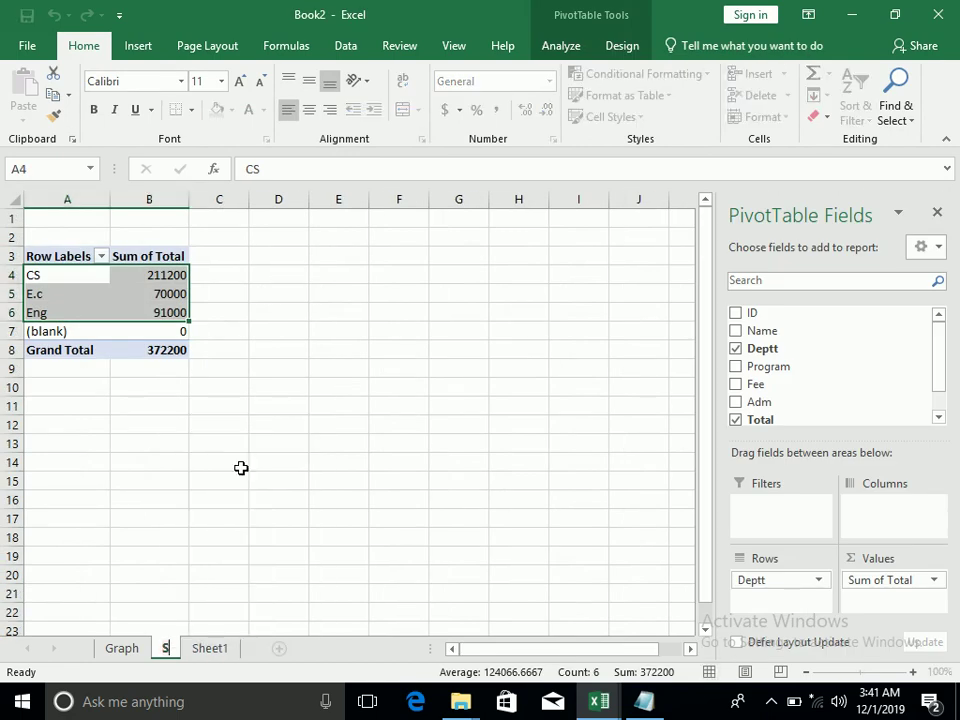
{"action": "type", "text": "ummery"}
{"action": "key", "text": "Return"}
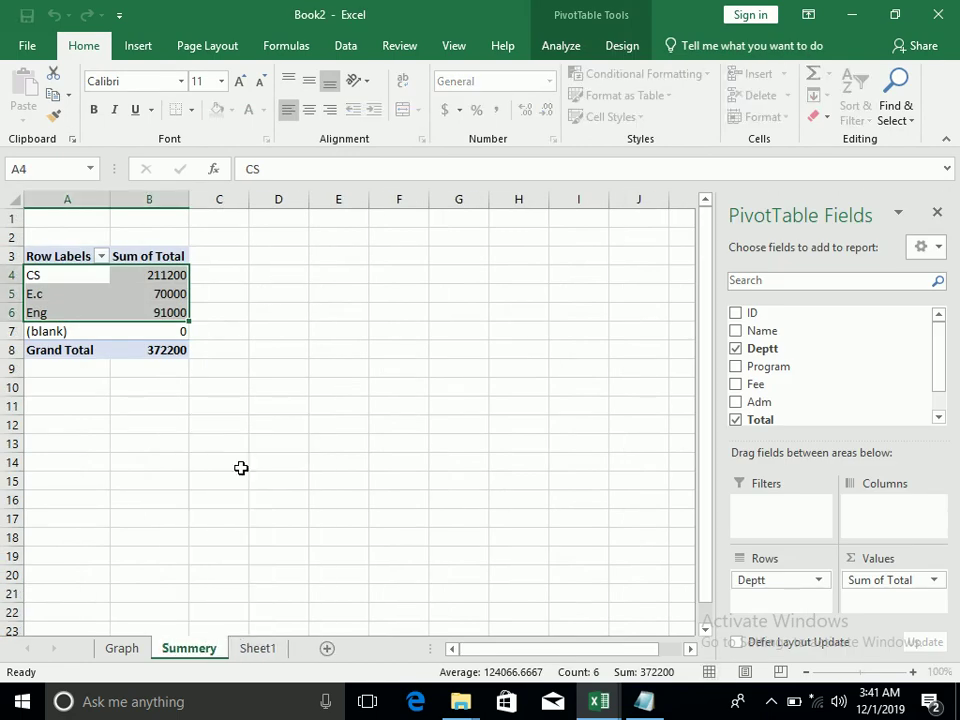
- Drill into the CS, E.c and Eng pivot totals to list each department's records on new sheets
{"action": "left_click", "coordinate": [260, 648]}
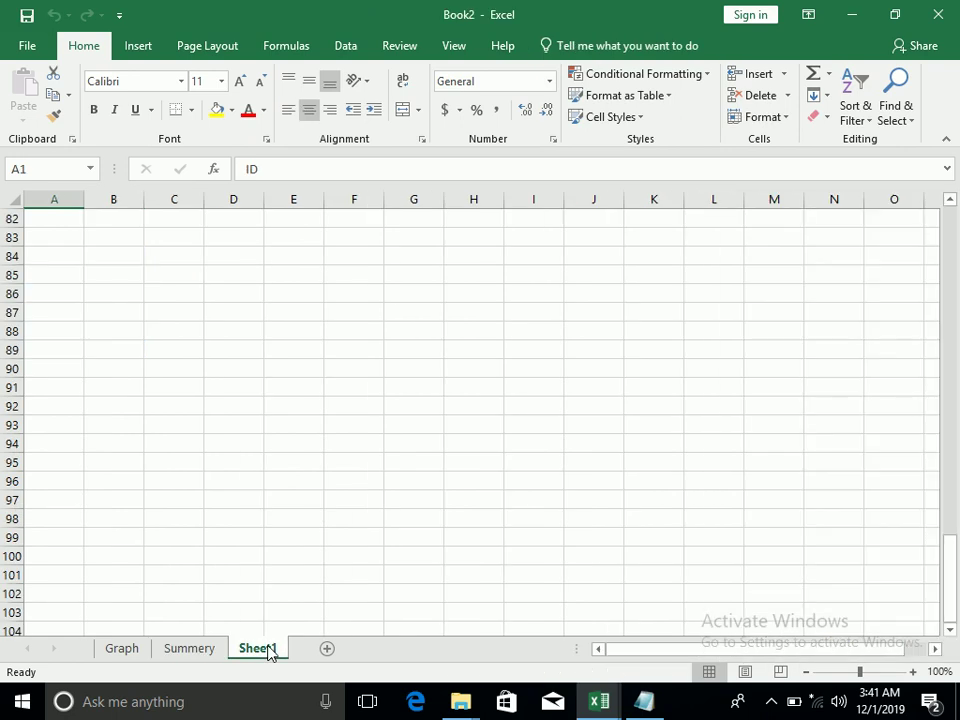
{"action": "left_click_drag", "start_coordinate": [111, 310], "coordinate": [111, 8]}
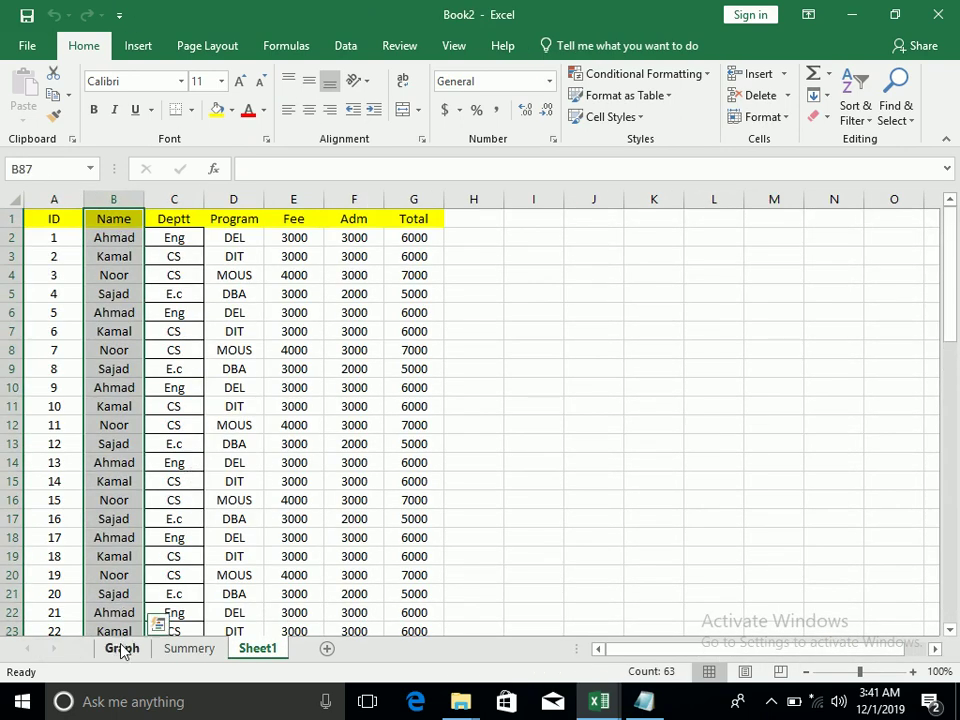
{"action": "left_click", "coordinate": [121, 648]}
{"action": "left_click", "coordinate": [189, 648]}
{"action": "left_click", "coordinate": [222, 294]}
{"action": "double_click", "coordinate": [152, 274]}
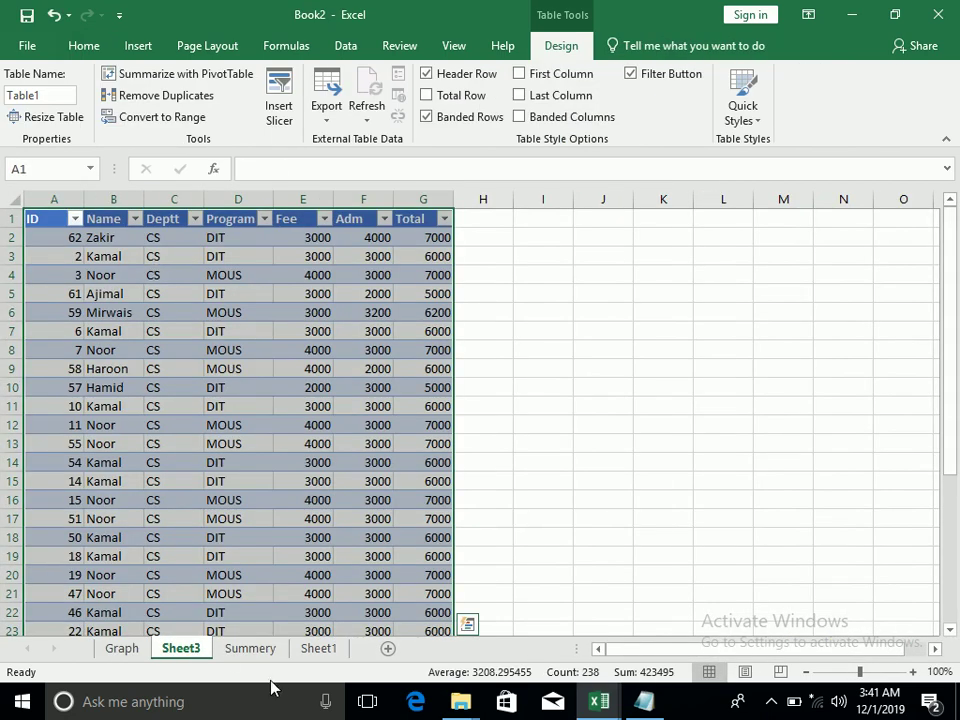
{"action": "left_click", "coordinate": [245, 650]}
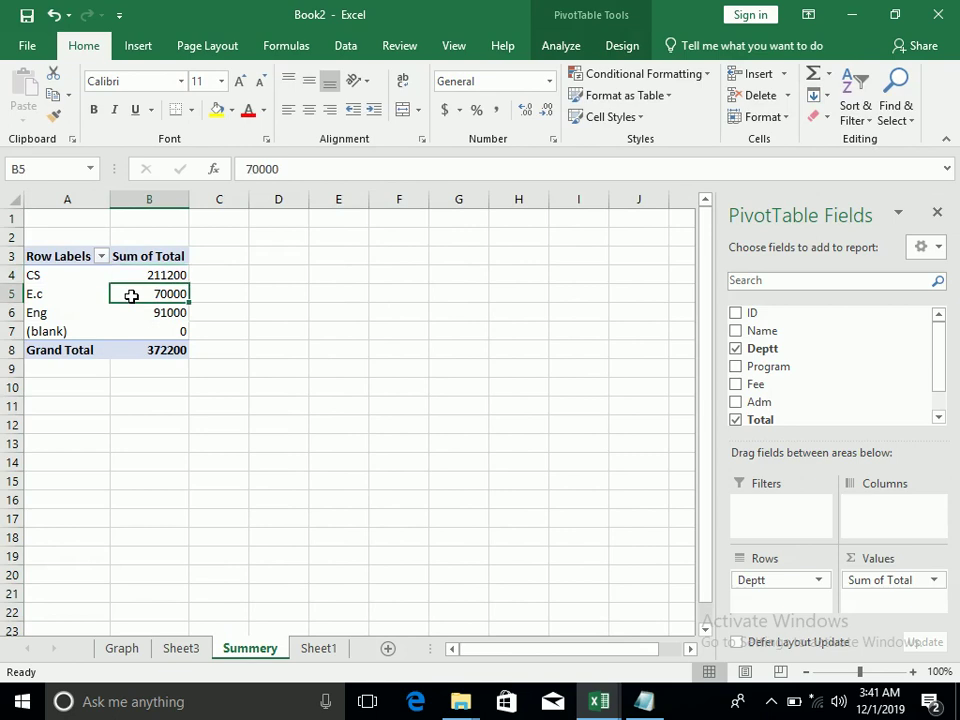
{"action": "double_click", "coordinate": [131, 296]}
{"action": "left_click", "coordinate": [305, 650]}
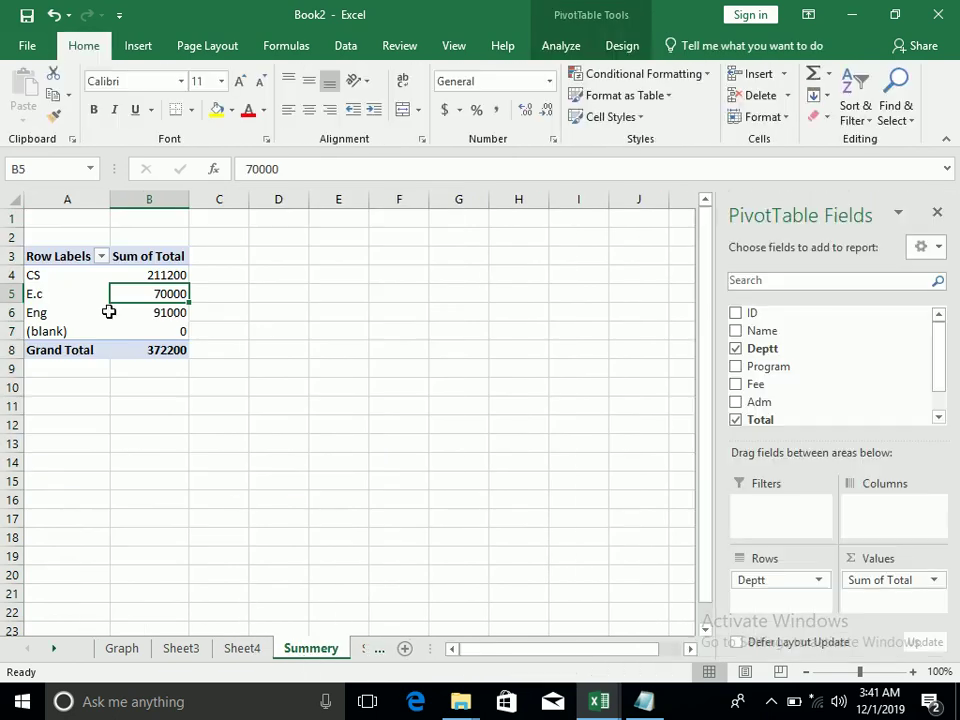
{"action": "double_click", "coordinate": [141, 317]}
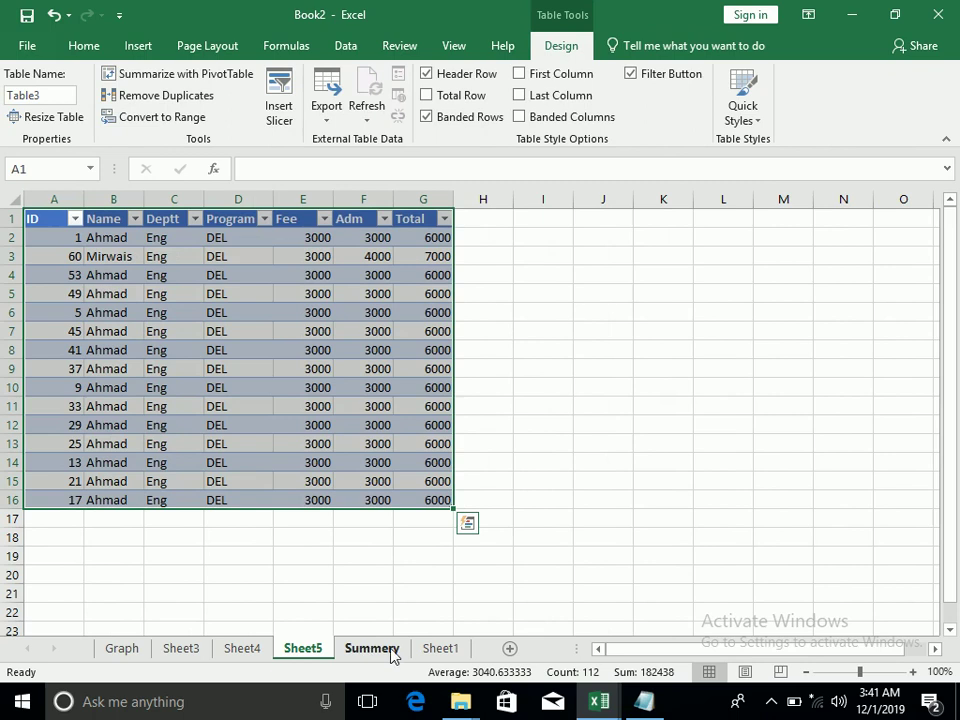
- On Sheet1, select B64, the first empty Name cell below the data
{"action": "left_click", "coordinate": [428, 652]}
{"action": "mouse_move", "coordinate": [233, 517]}
{"action": "left_mouse_down"}
{"action": "mouse_move", "coordinate": [130, 673]}
{"action": "mouse_move", "coordinate": [117, 560]}
{"action": "left_mouse_up"}
{"action": "left_click", "coordinate": [117, 531]}
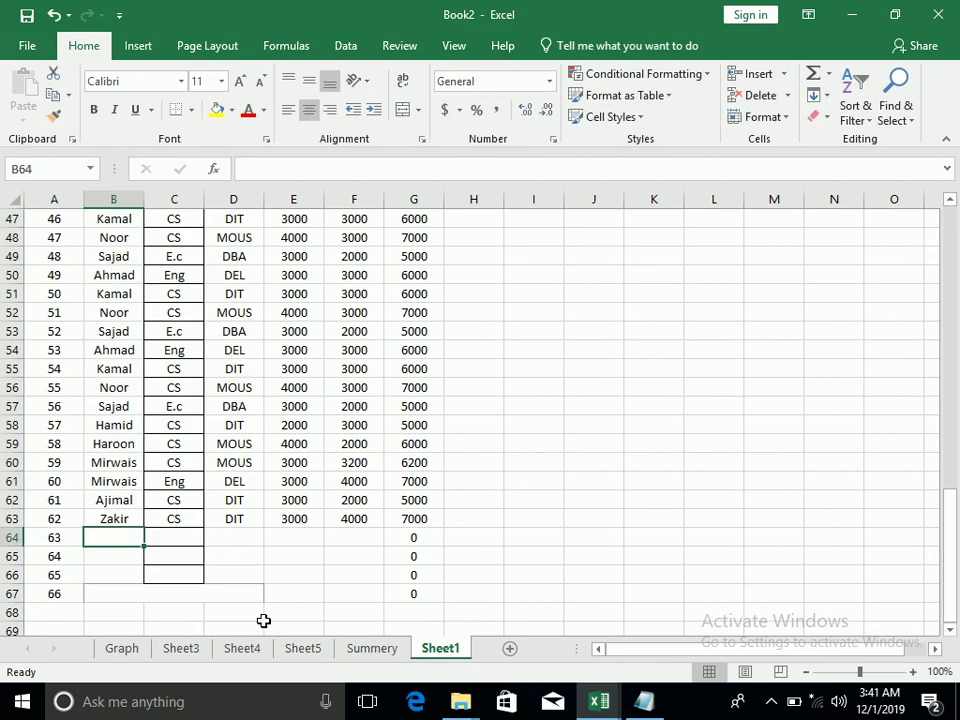
- Enter a new row-64 record: a student name, Eng, DEL, Fee 4000 and Adm 3000
{"action": "type", "text": "zAKI"}
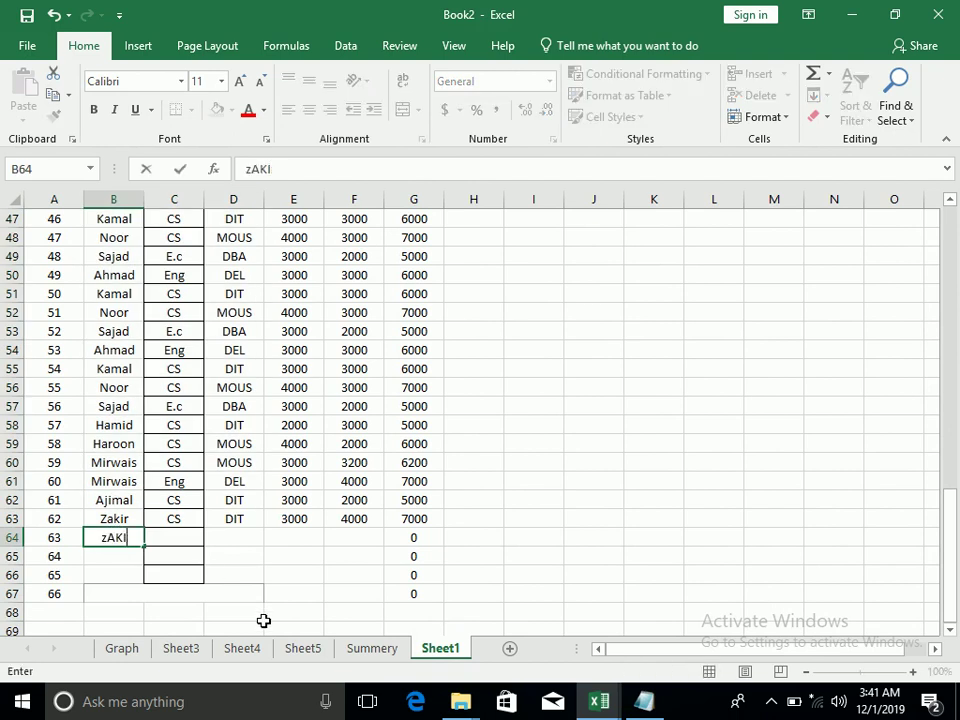
{"action": "key", "text": "Tab"}
{"action": "type", "text": "E"}
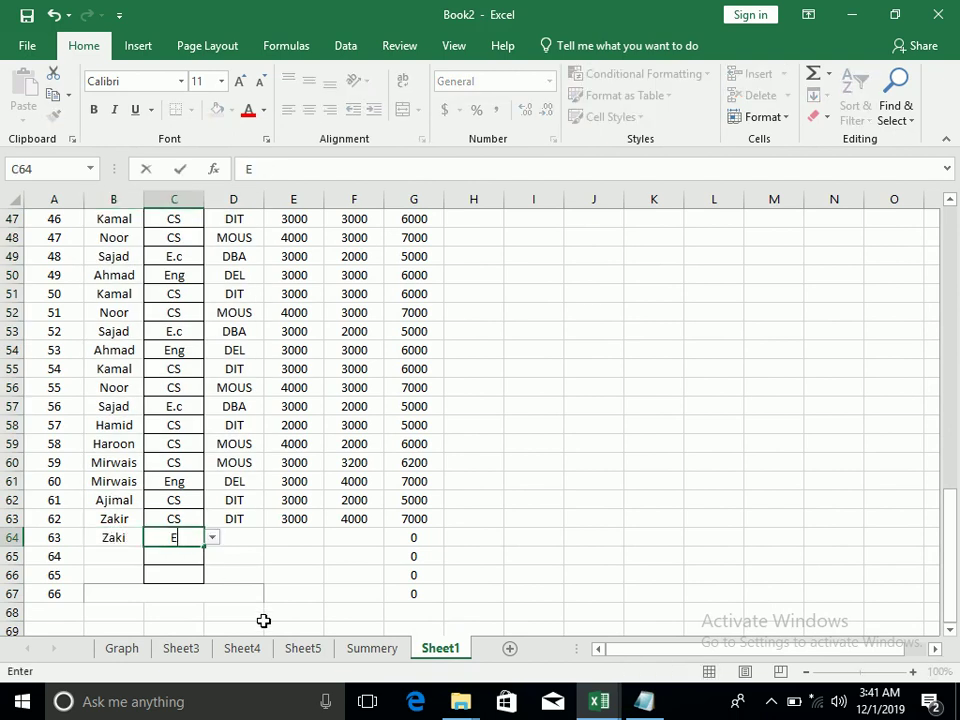
{"action": "type", "text": "ng"}
{"action": "key", "text": "Tab"}
{"action": "type", "text": "DEL"}
{"action": "key", "text": "Tab"}
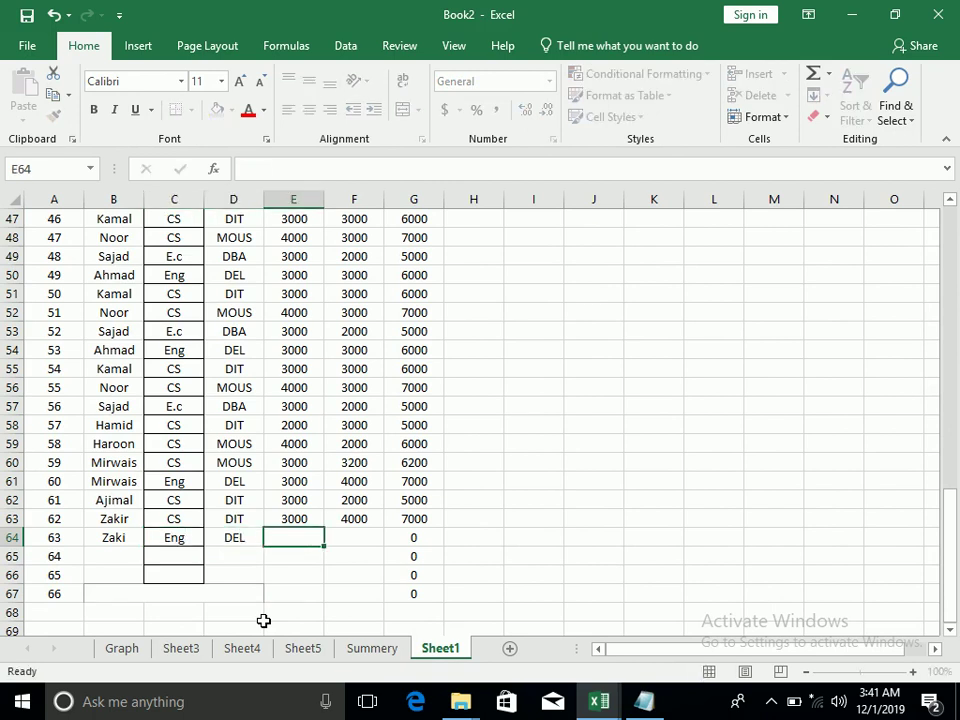
{"action": "type", "text": "4000"}
{"action": "key", "text": "Tab"}
{"action": "type", "text": "3000"}
{"action": "key", "text": "Return"}
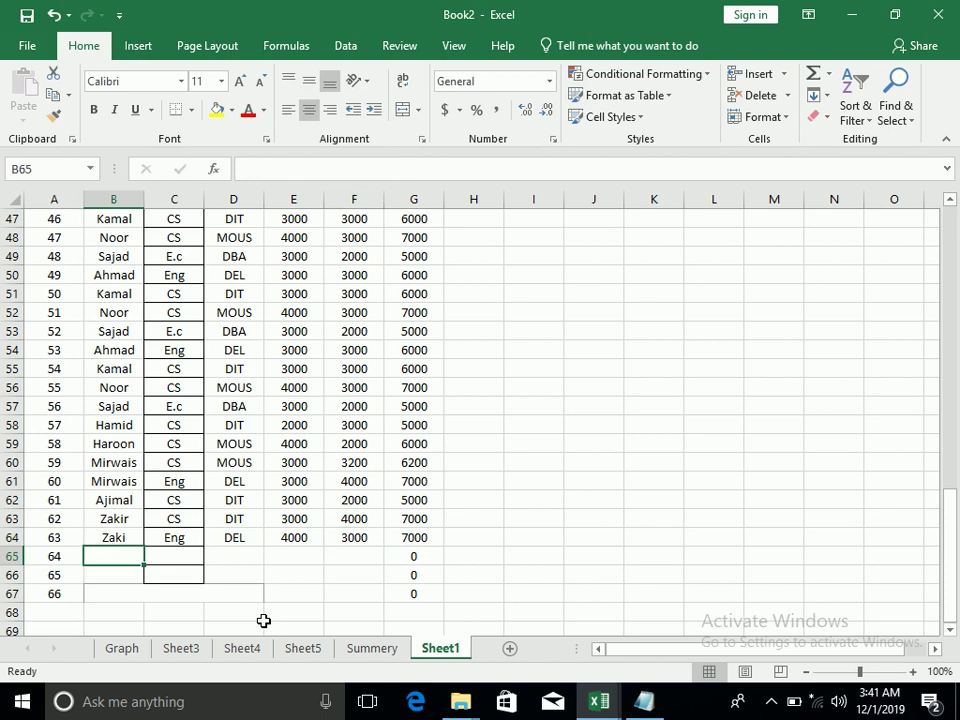
- Use Refresh All from Table Design so the pivot and drill-down sheets update
{"action": "left_click", "coordinate": [358, 648]}
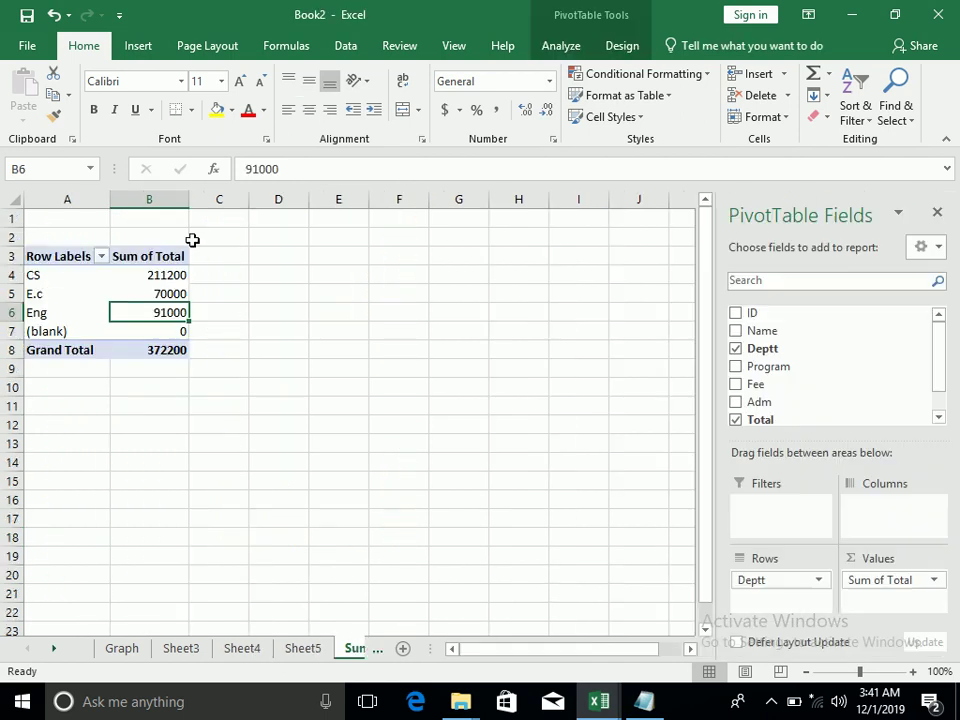
{"action": "left_click", "coordinate": [545, 47]}
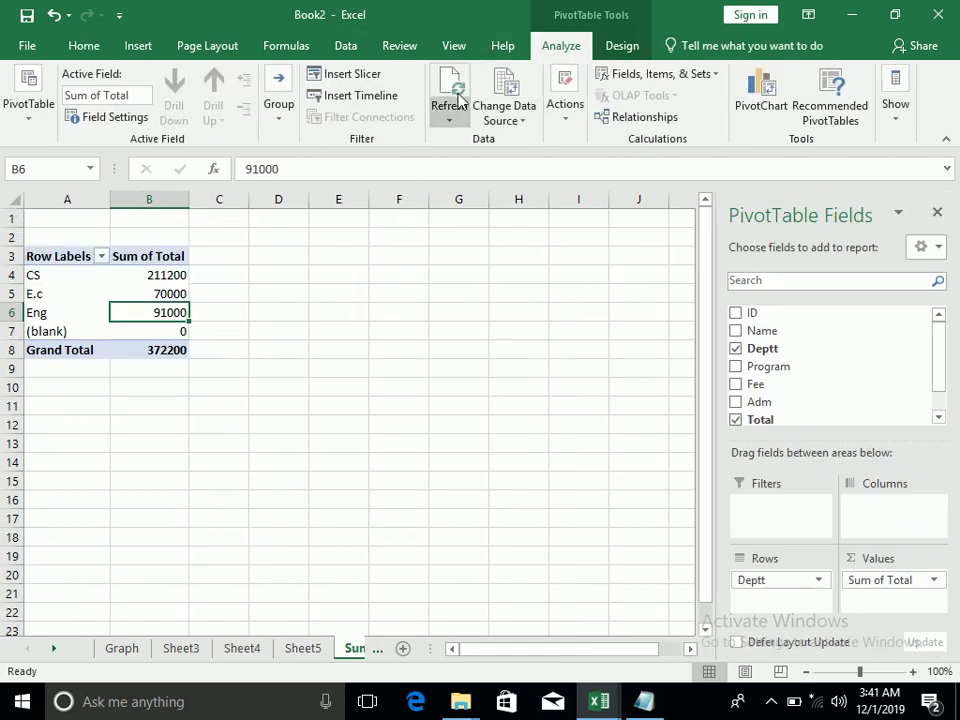
{"action": "left_click", "coordinate": [300, 648]}
{"action": "left_click", "coordinate": [264, 650]}
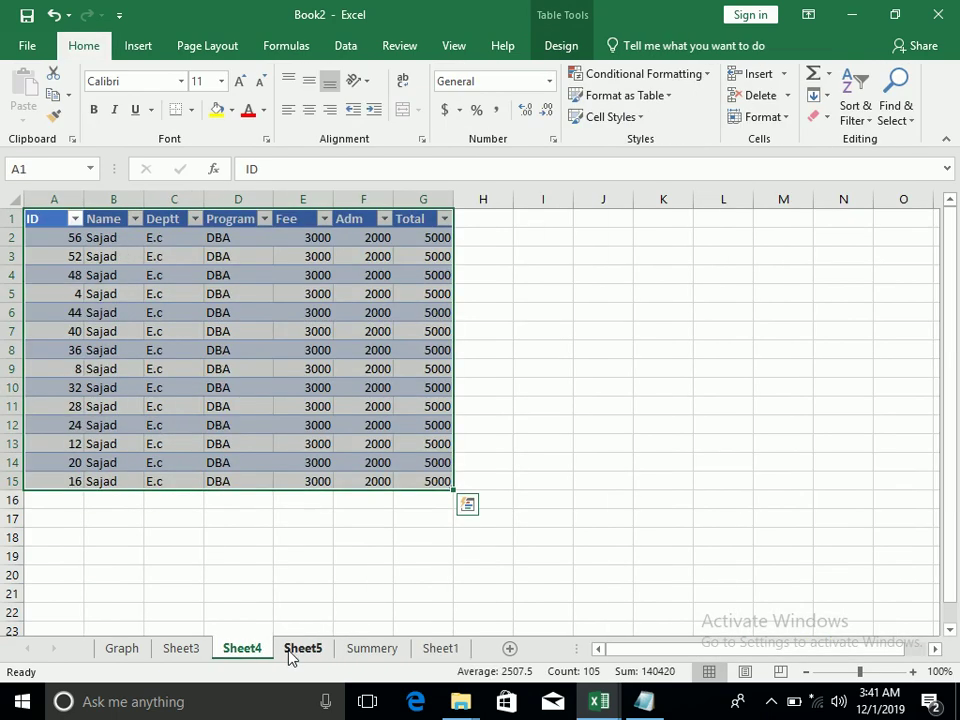
{"action": "left_click", "coordinate": [289, 652]}
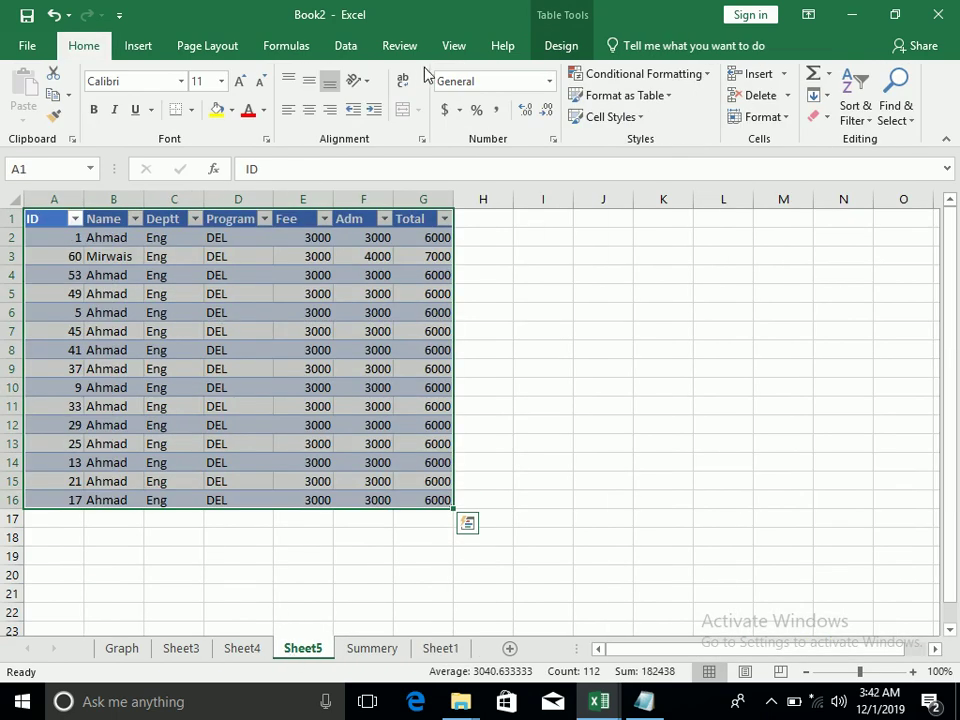
{"action": "left_click", "coordinate": [548, 50]}
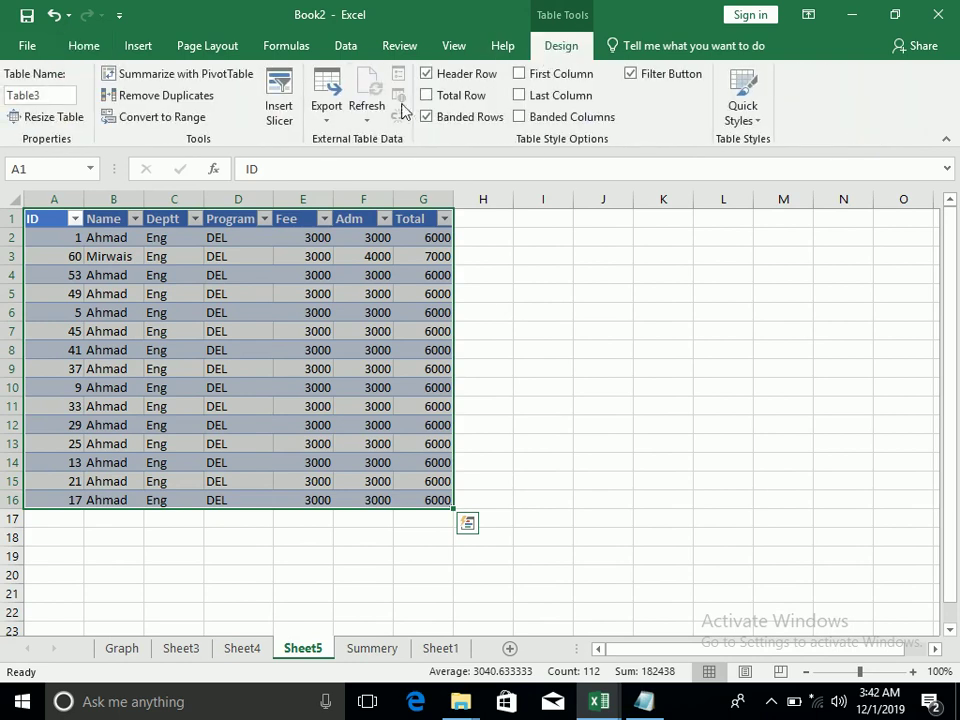
{"action": "left_click", "coordinate": [366, 115]}
{"action": "left_click", "coordinate": [433, 170]}
- Delete the Summery sheet and Sheet5, confirming each deletion
{"action": "right_click", "coordinate": [356, 650]}
{"action": "left_click", "coordinate": [394, 449]}
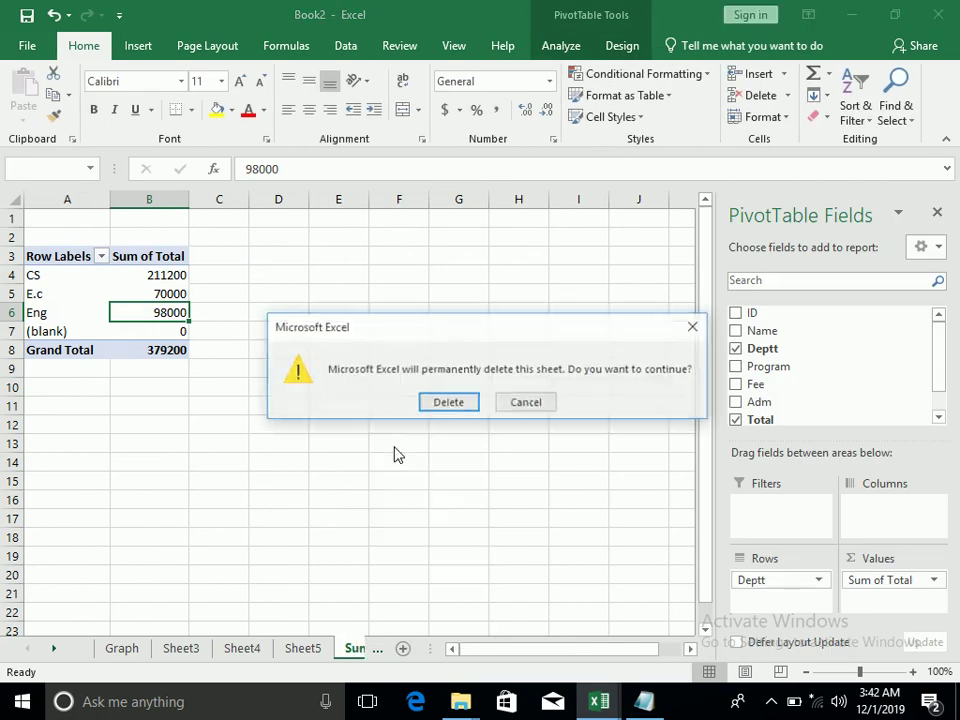
{"action": "left_click", "coordinate": [446, 404]}
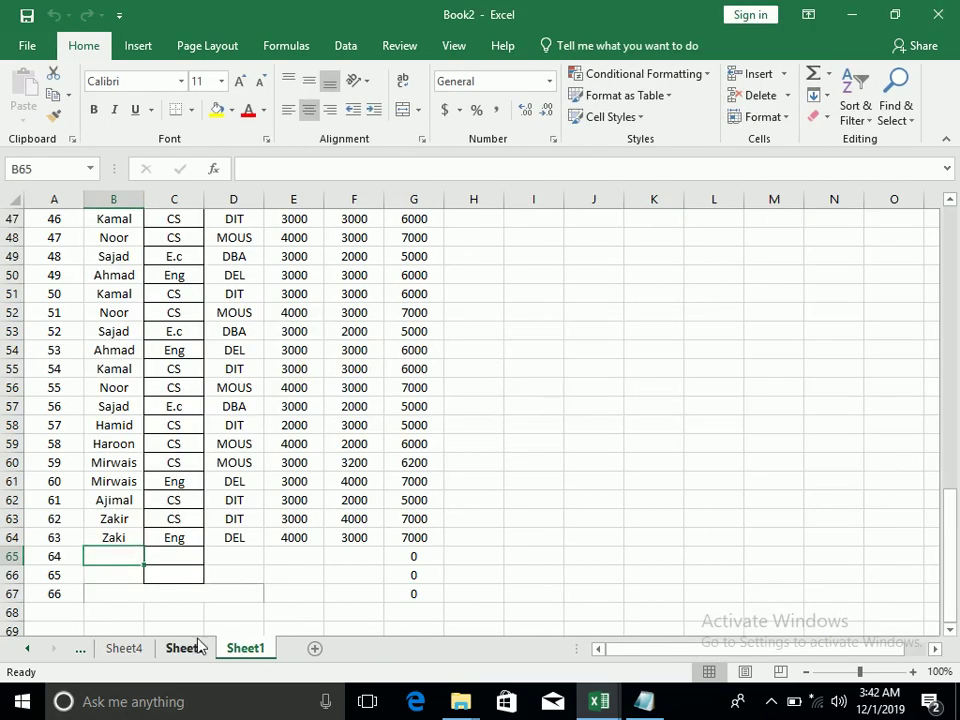
{"action": "left_click", "coordinate": [198, 645]}
{"action": "right_click", "coordinate": [198, 645]}
{"action": "left_click", "coordinate": [246, 442]}
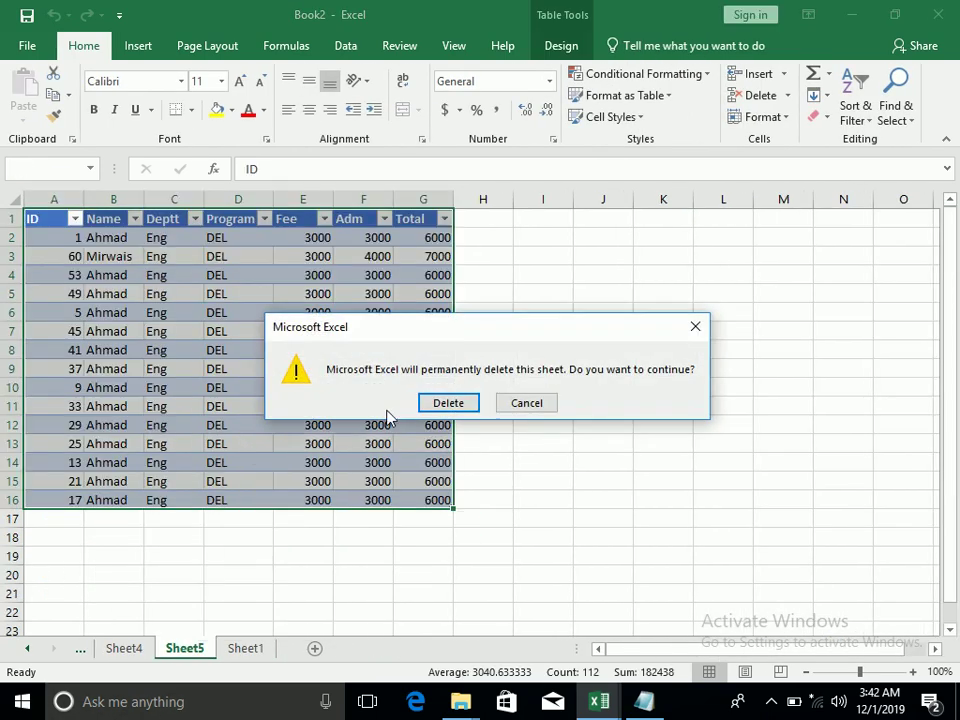
{"action": "left_click", "coordinate": [436, 410]}
- Delete Sheet4 and Sheet3, confirming each deletion
{"action": "left_click", "coordinate": [127, 655]}
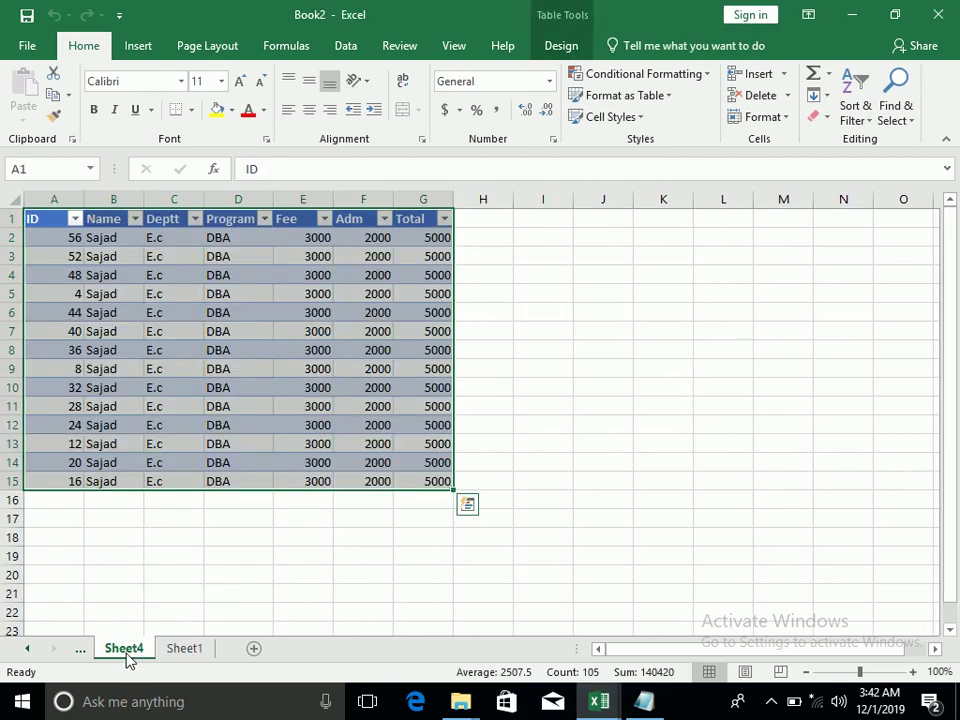
{"action": "right_click", "coordinate": [127, 657]}
{"action": "left_click", "coordinate": [170, 456]}
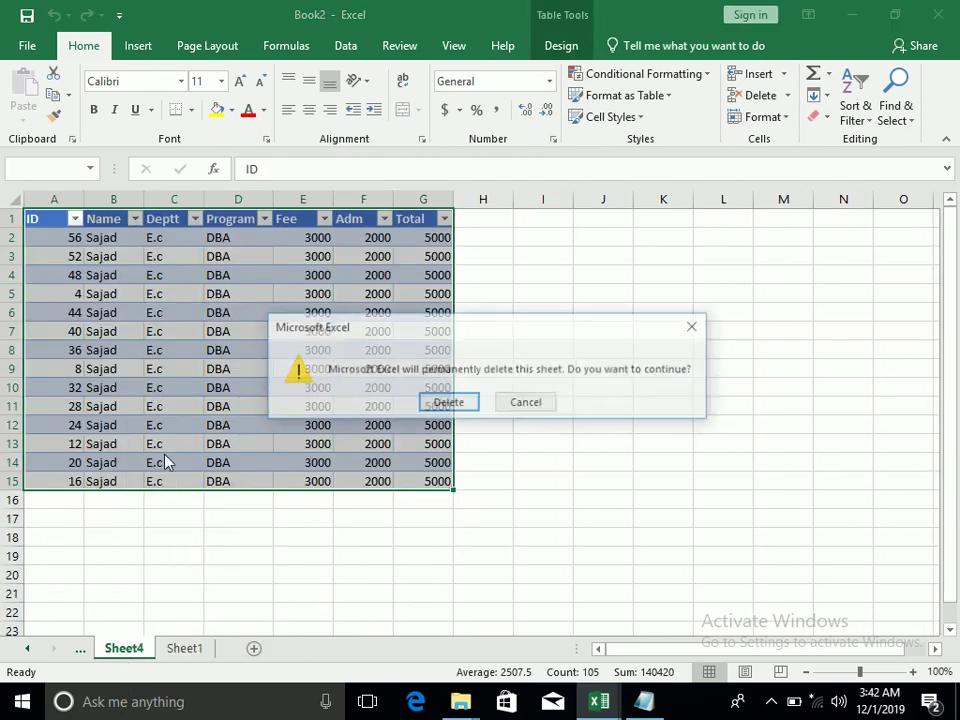
{"action": "left_click", "coordinate": [446, 401]}
{"action": "left_click", "coordinate": [27, 648]}
{"action": "left_click", "coordinate": [27, 648]}
{"action": "left_click", "coordinate": [181, 648]}
{"action": "right_click", "coordinate": [192, 650]}
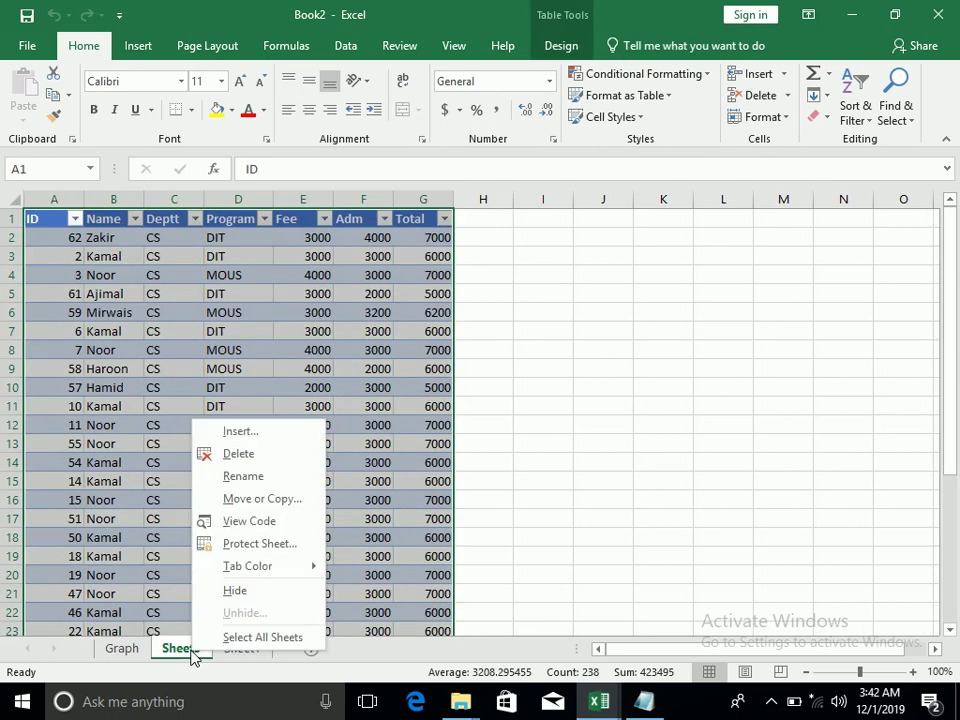
{"action": "left_click", "coordinate": [236, 452]}
{"action": "left_click", "coordinate": [446, 402]}
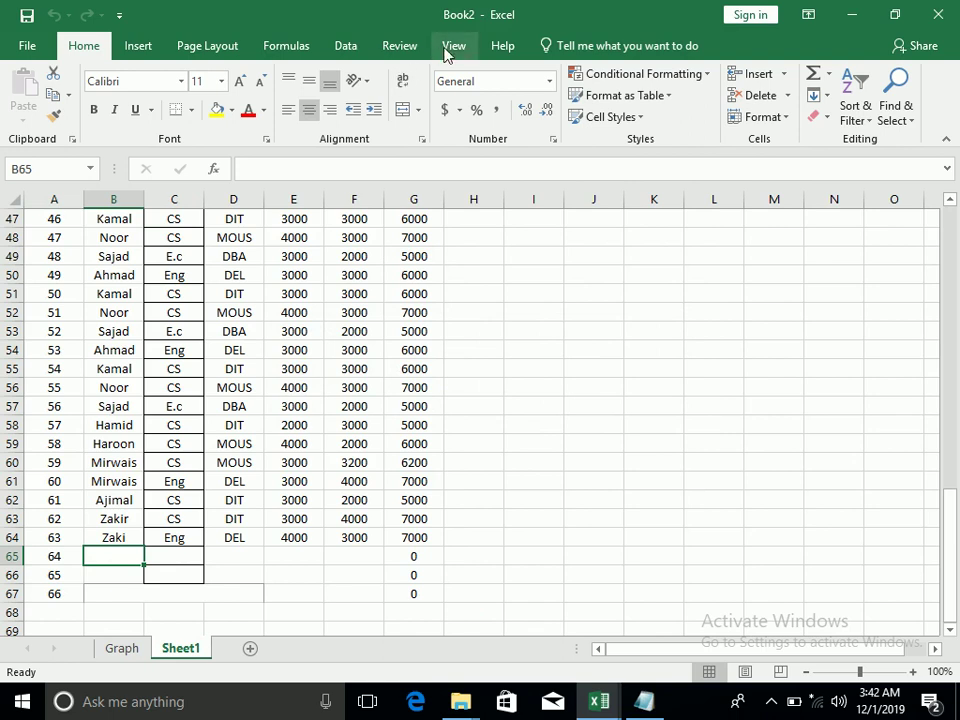
- Select the whole data range and insert a blank PivotTable on a new sheet
{"action": "left_click", "coordinate": [282, 292]}
{"action": "key", "text": "ctrl+a"}
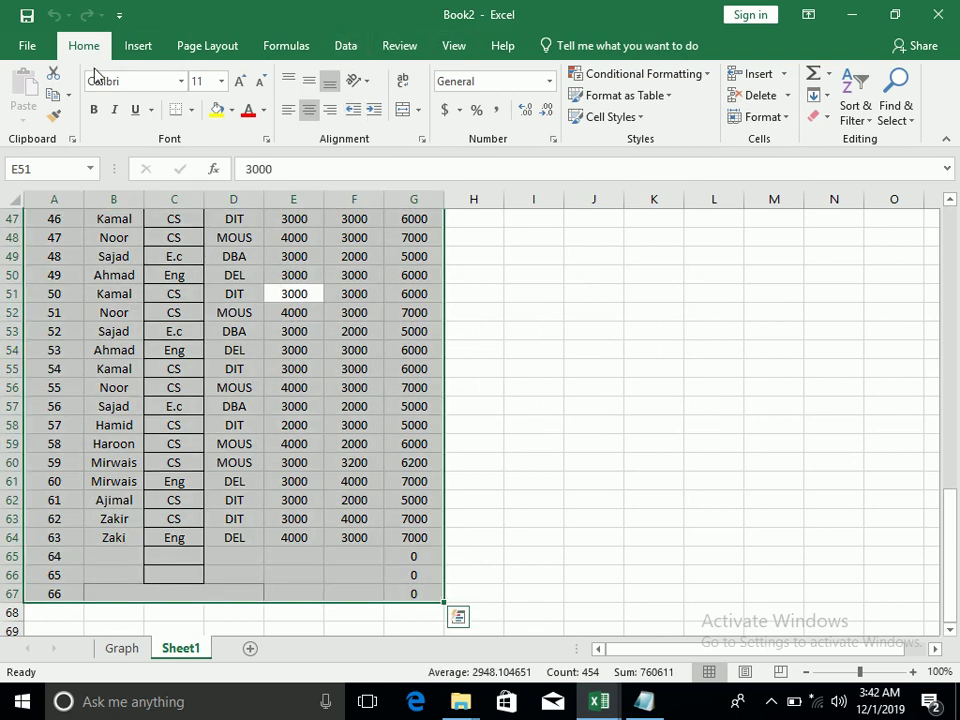
{"action": "left_click", "coordinate": [128, 50]}
{"action": "key", "text": "ctrl+c"}
{"action": "left_click", "coordinate": [62, 97]}
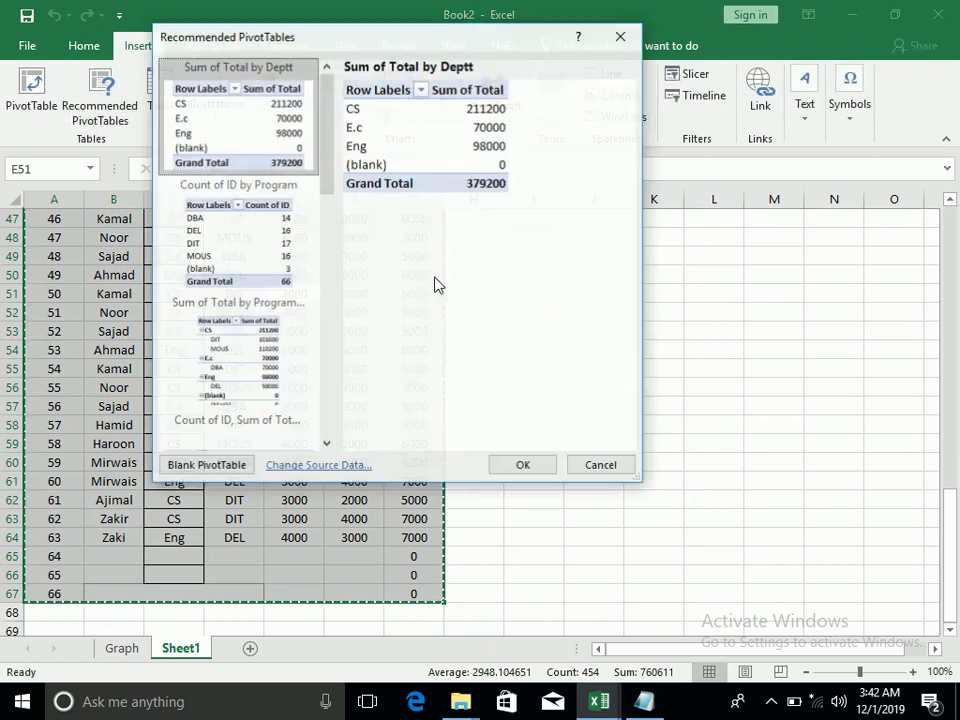
{"action": "left_click", "coordinate": [588, 468]}
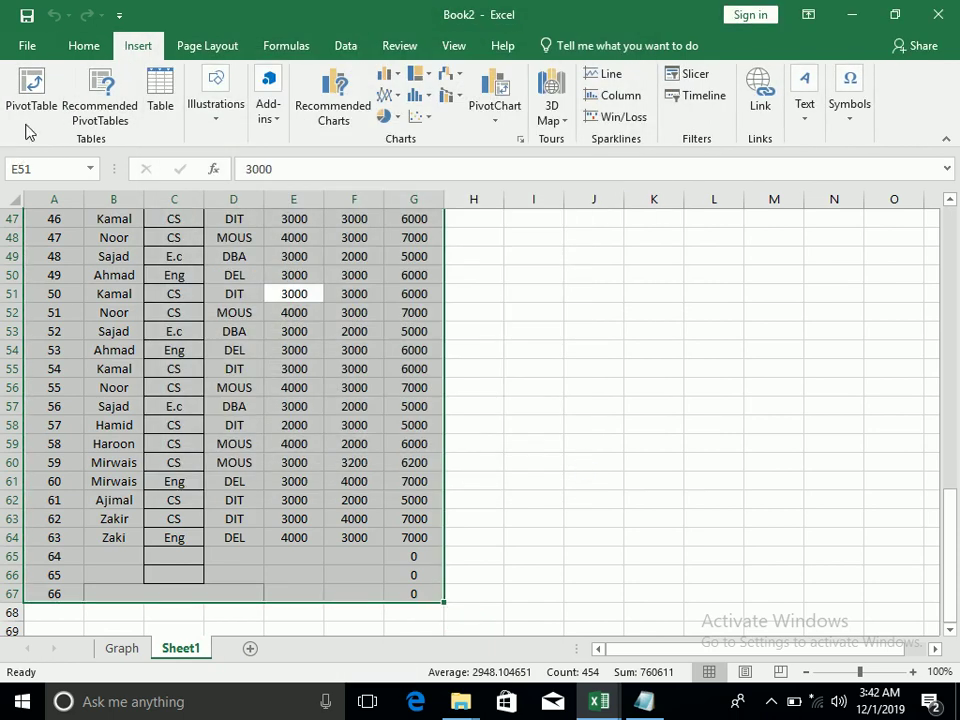
{"action": "left_click", "coordinate": [30, 95]}
{"action": "left_click", "coordinate": [450, 368]}
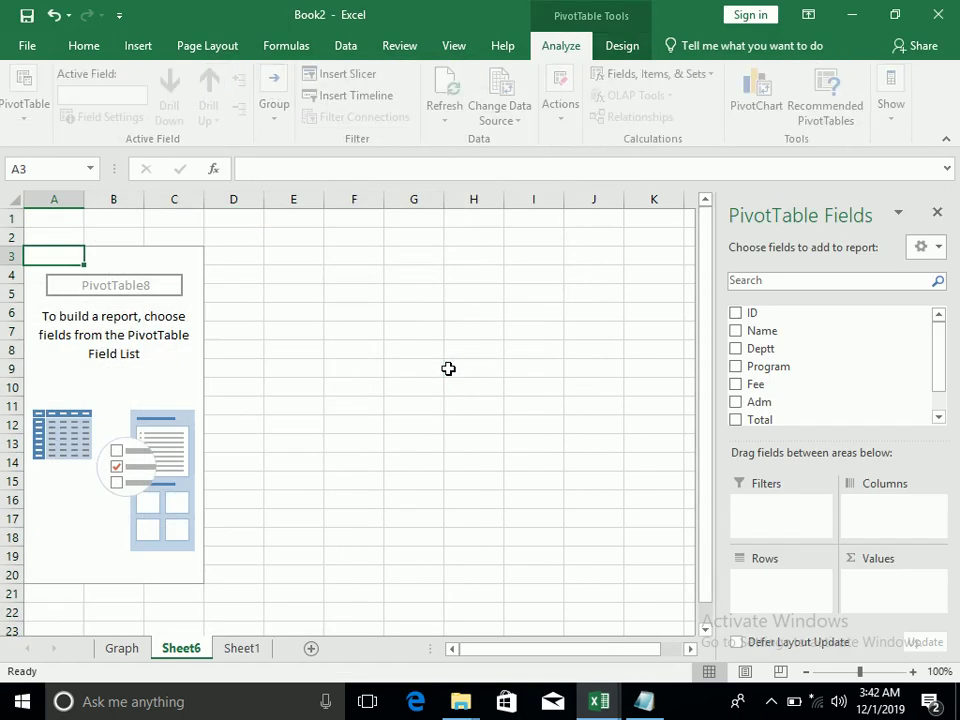
- Put Deptt in rows and Sum of Total in values, then drill into the CS total
{"action": "left_click", "coordinate": [736, 350]}
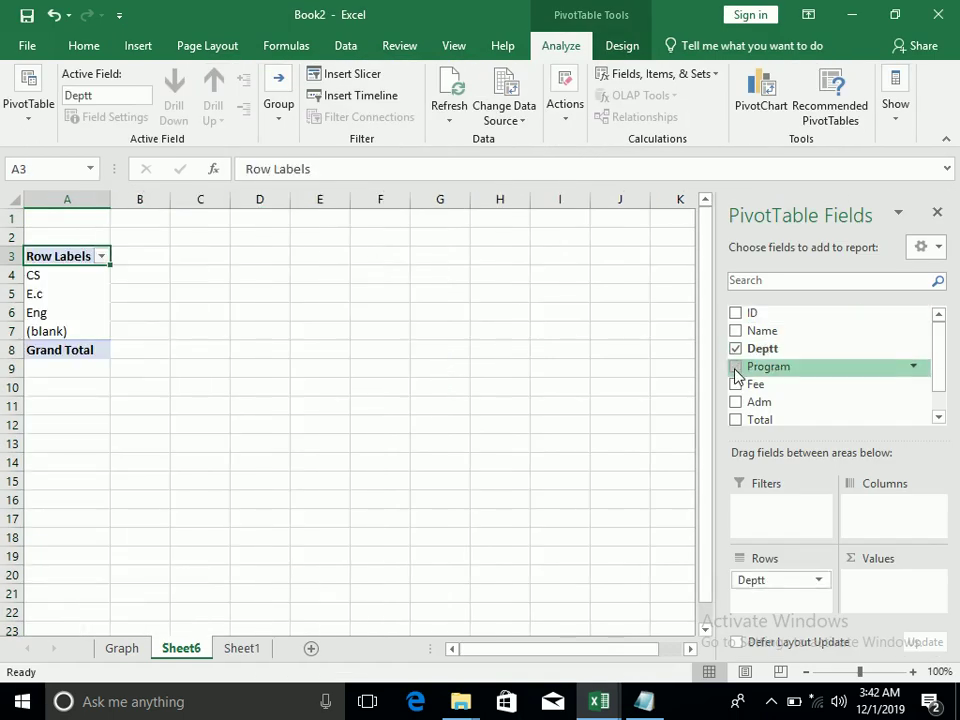
{"action": "left_click", "coordinate": [736, 421]}
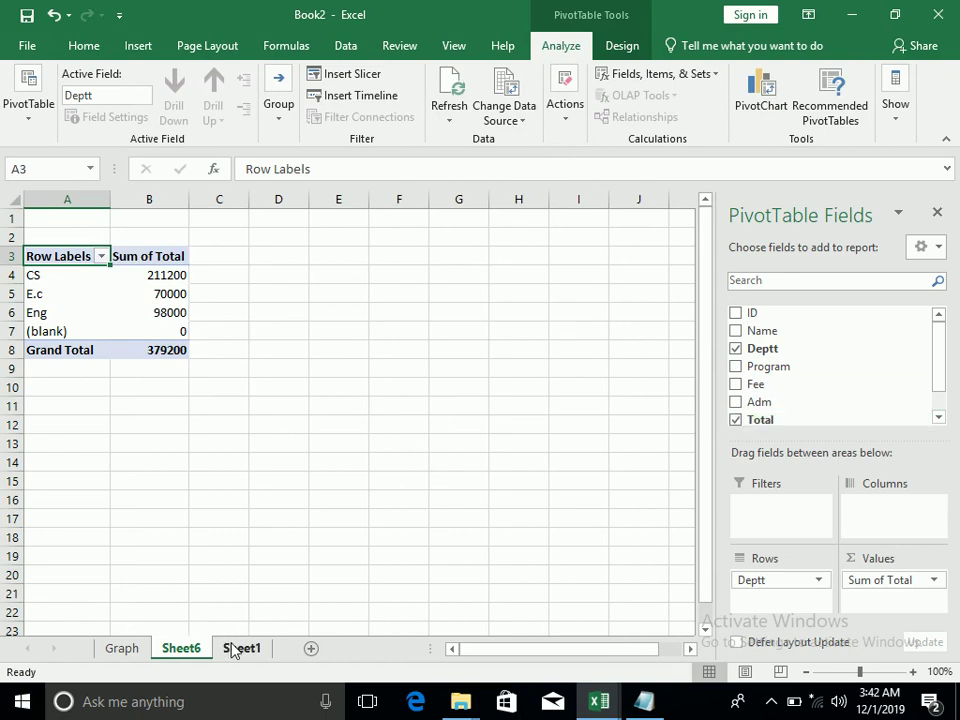
{"action": "double_click", "coordinate": [146, 285]}
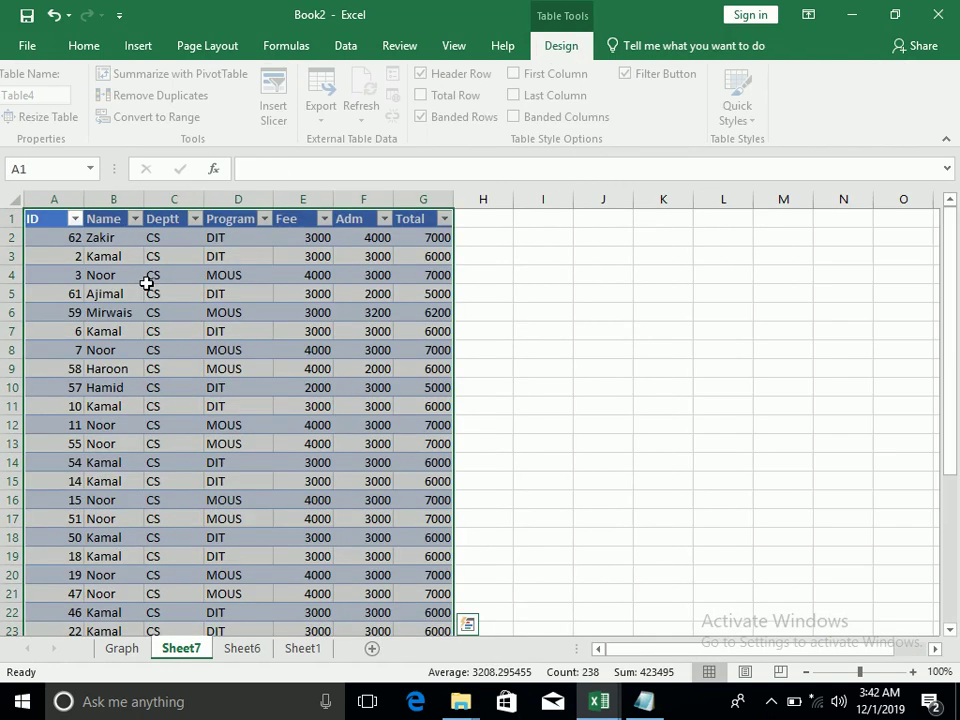
- Add a Sheet1 row-65 record with a student name, CS, DIT, Fee 43999 and Adm 23999, then return to Sheet6
{"action": "left_click", "coordinate": [290, 652]}
{"action": "mouse_move", "coordinate": [113, 519]}
{"action": "left_mouse_down"}
{"action": "mouse_move", "coordinate": [123, 716]}
{"action": "mouse_move", "coordinate": [111, 541]}
{"action": "left_mouse_up"}
{"action": "left_click", "coordinate": [113, 556]}
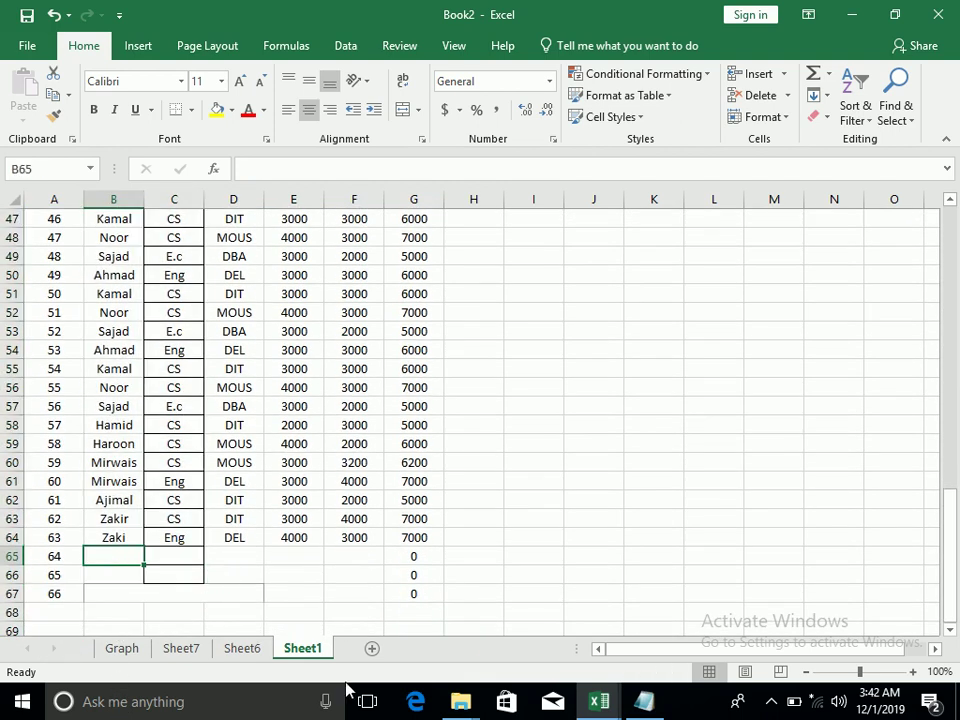
{"action": "type", "text": "iSRAR"}
{"action": "key", "text": "Tab"}
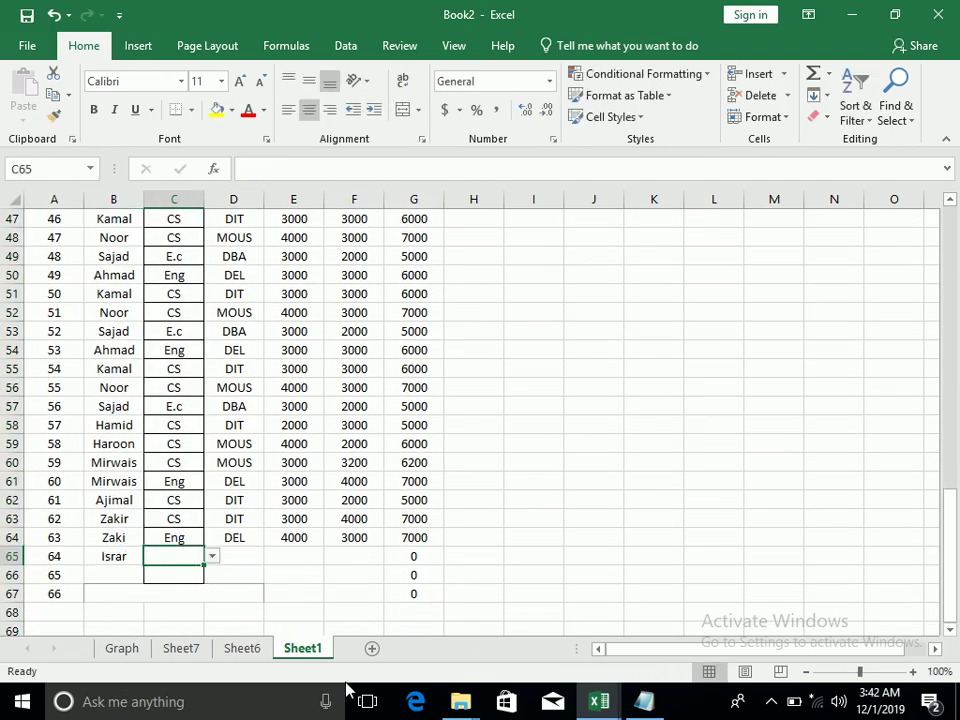
{"action": "type", "text": "CS"}
{"action": "key", "text": "Tab"}
{"action": "type", "text": "D"}
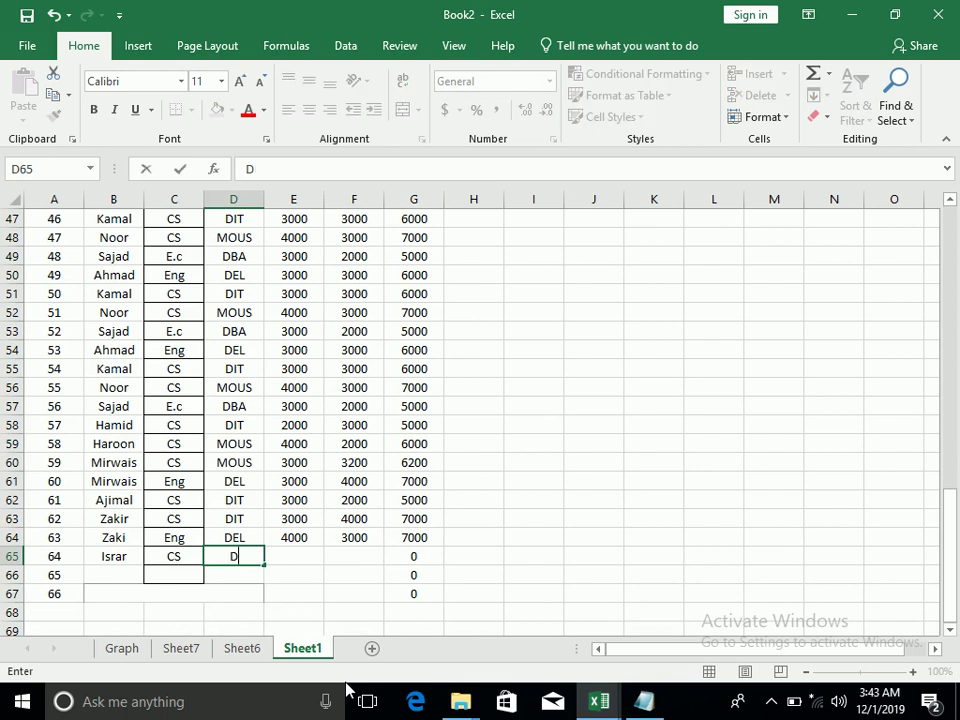
{"action": "key", "text": "Tab"}
{"action": "type", "text": "43999"}
{"action": "key", "text": "Tab"}
{"action": "type", "text": "23999"}
{"action": "key", "text": "Return"}
{"action": "left_click", "coordinate": [252, 652]}
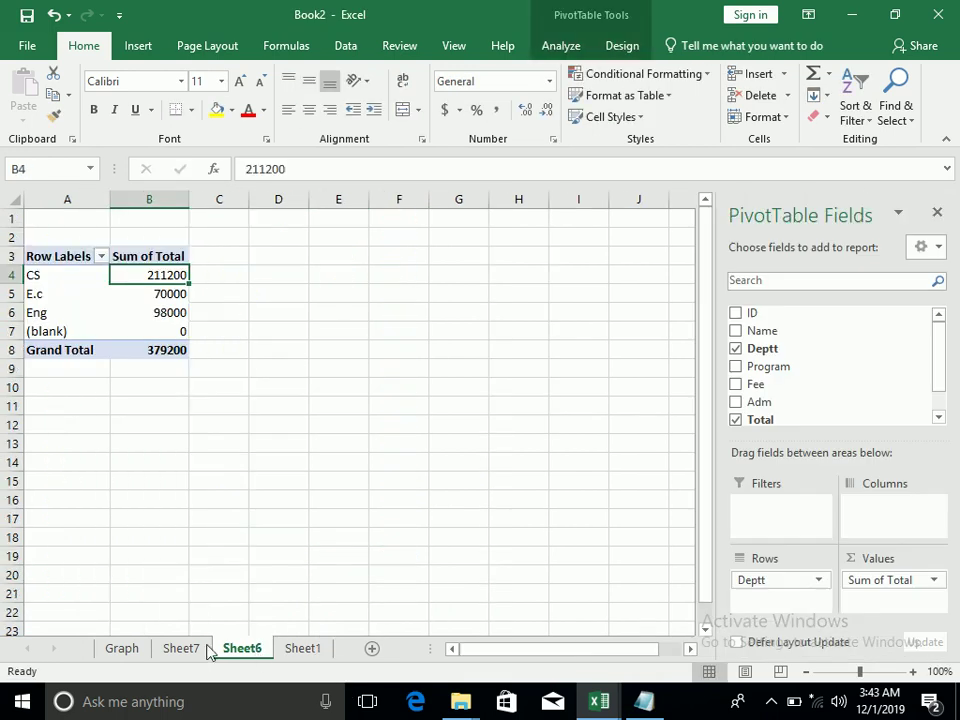
- Refresh the pivot and all data so CS shows 279198 and Grand Total 447198
{"action": "left_click", "coordinate": [563, 48]}
{"action": "left_click", "coordinate": [449, 84]}
{"action": "left_click", "coordinate": [185, 648]}
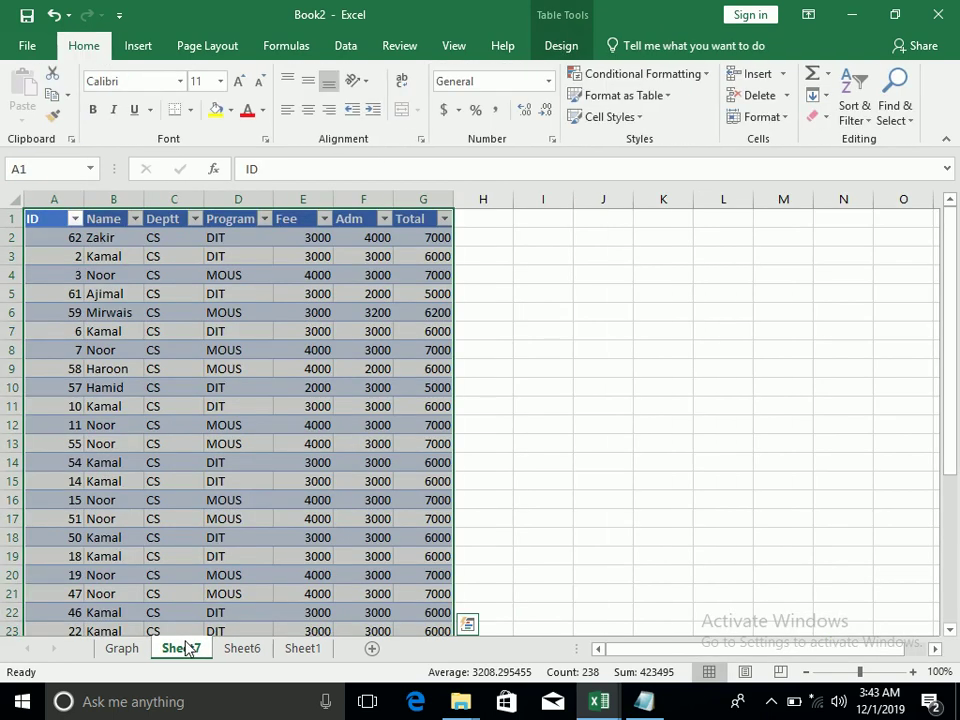
{"action": "left_click", "coordinate": [565, 46]}
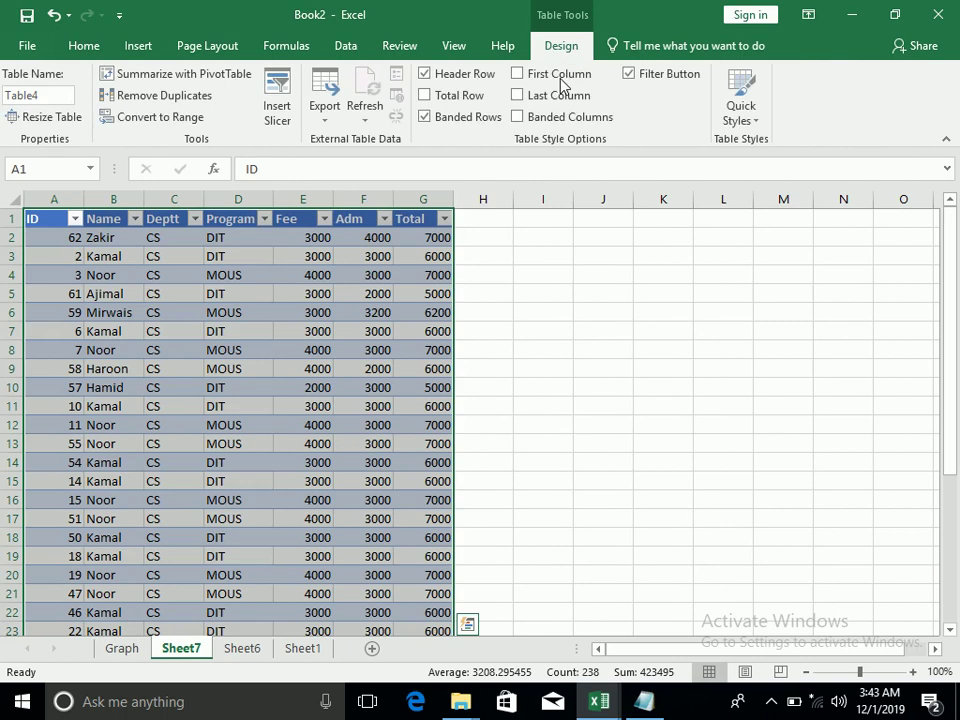
{"action": "left_click", "coordinate": [367, 118]}
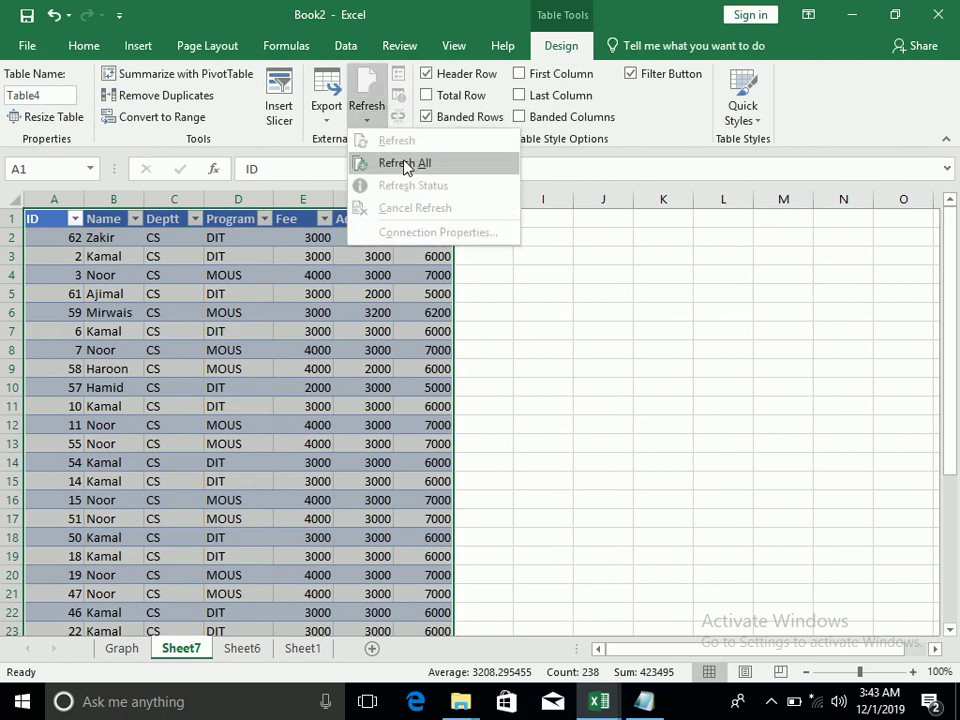
{"action": "left_click", "coordinate": [405, 161]}
{"action": "left_click_drag", "start_coordinate": [949, 246], "coordinate": [957, 411]}
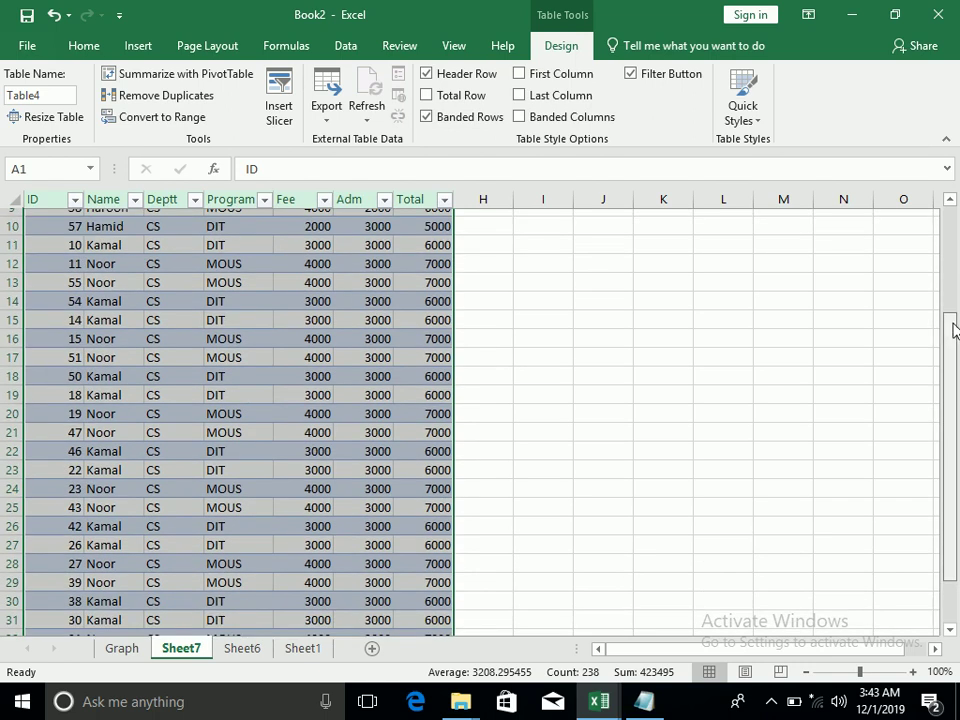
{"action": "left_click_drag", "start_coordinate": [957, 420], "coordinate": [957, 205]}
- Delete the Sheet7 drill-down sheet and confirm the permanent deletion
{"action": "right_click", "coordinate": [183, 660]}
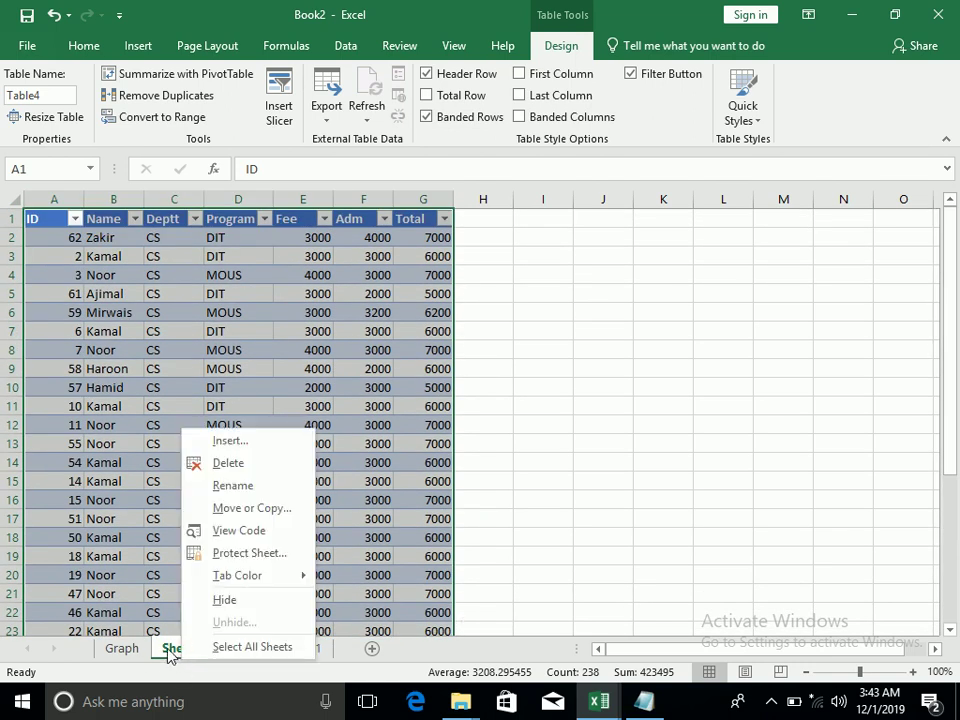
{"action": "right_click", "coordinate": [188, 648]}
{"action": "left_click", "coordinate": [223, 452]}
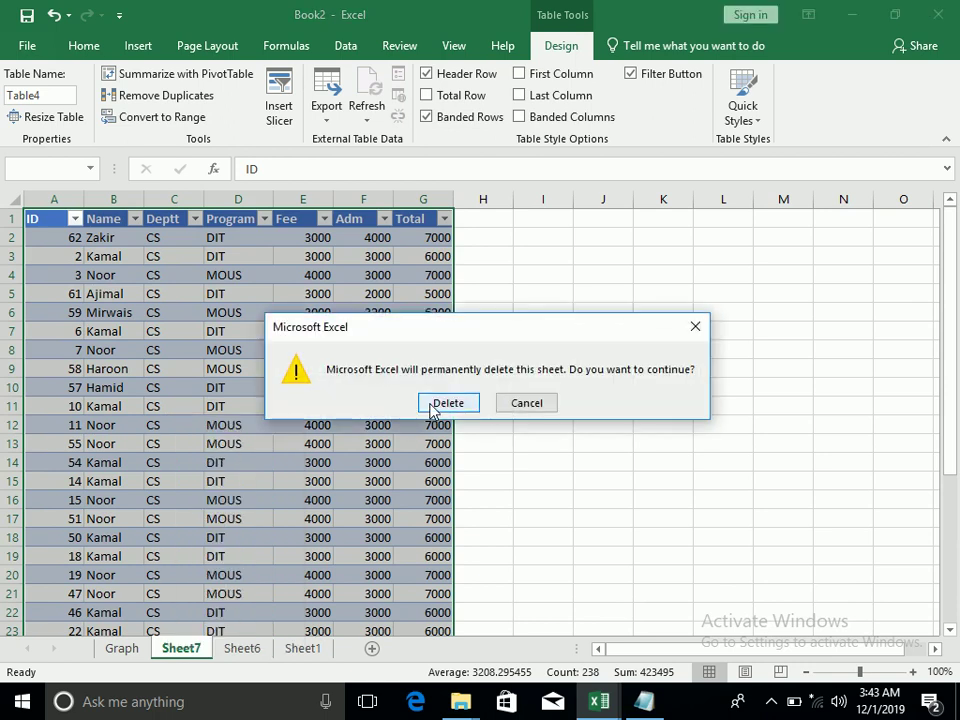
{"action": "left_click", "coordinate": [439, 402]}
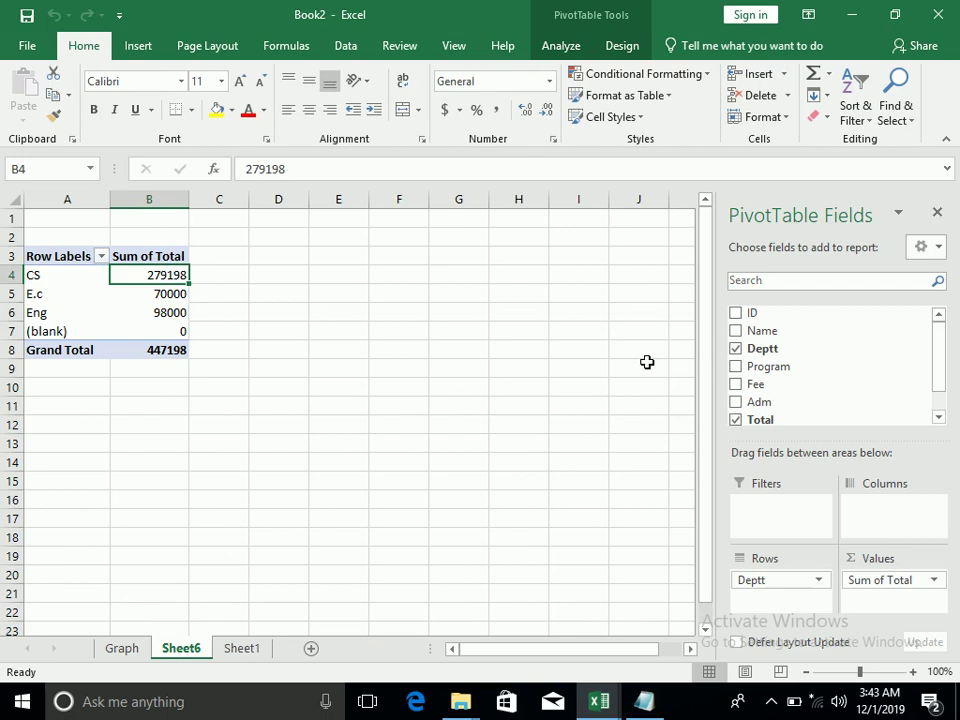
- Close the PivotTable Fields pane and browse the PivotChart and column chart options
{"action": "left_click", "coordinate": [937, 213]}
{"action": "left_click", "coordinate": [138, 46]}
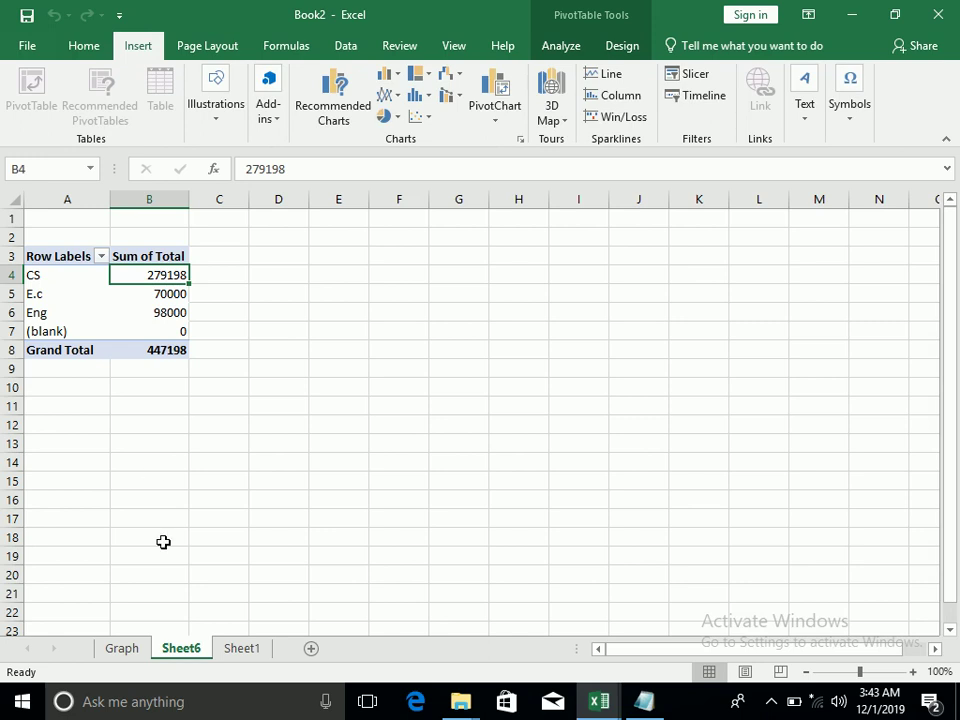
{"action": "left_click", "coordinate": [492, 118]}
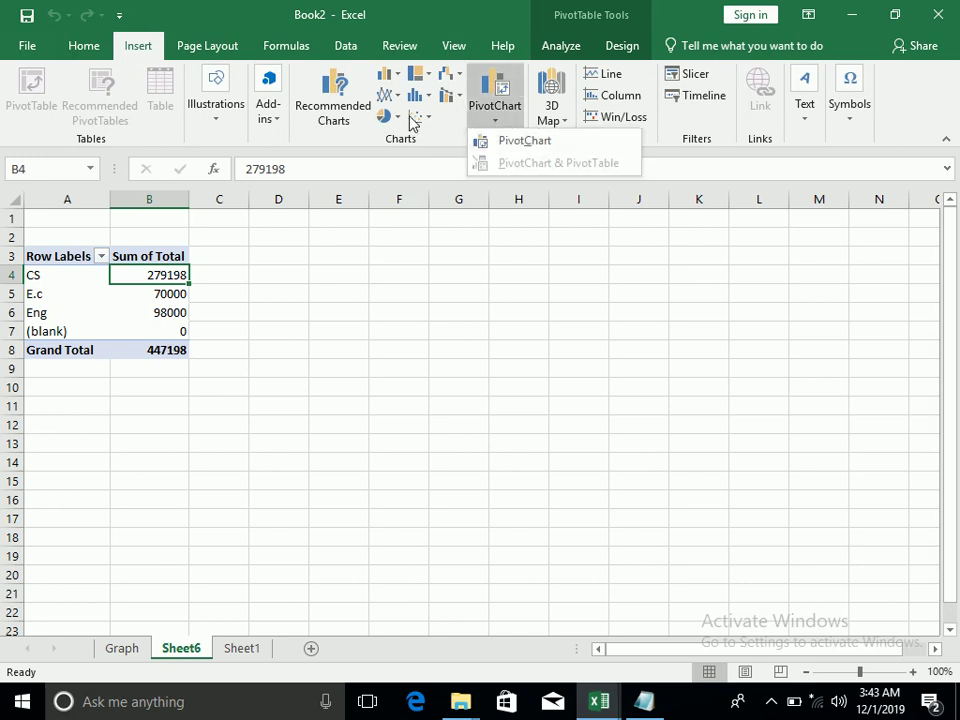
{"action": "left_click", "coordinate": [386, 76]}
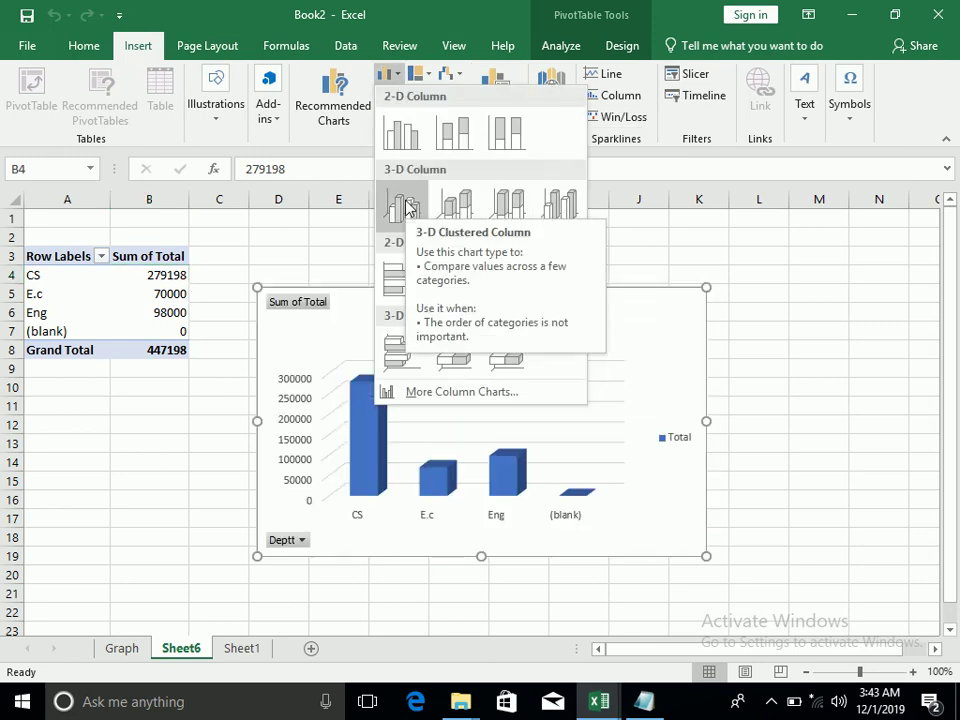
{"action": "left_click", "coordinate": [203, 324]}
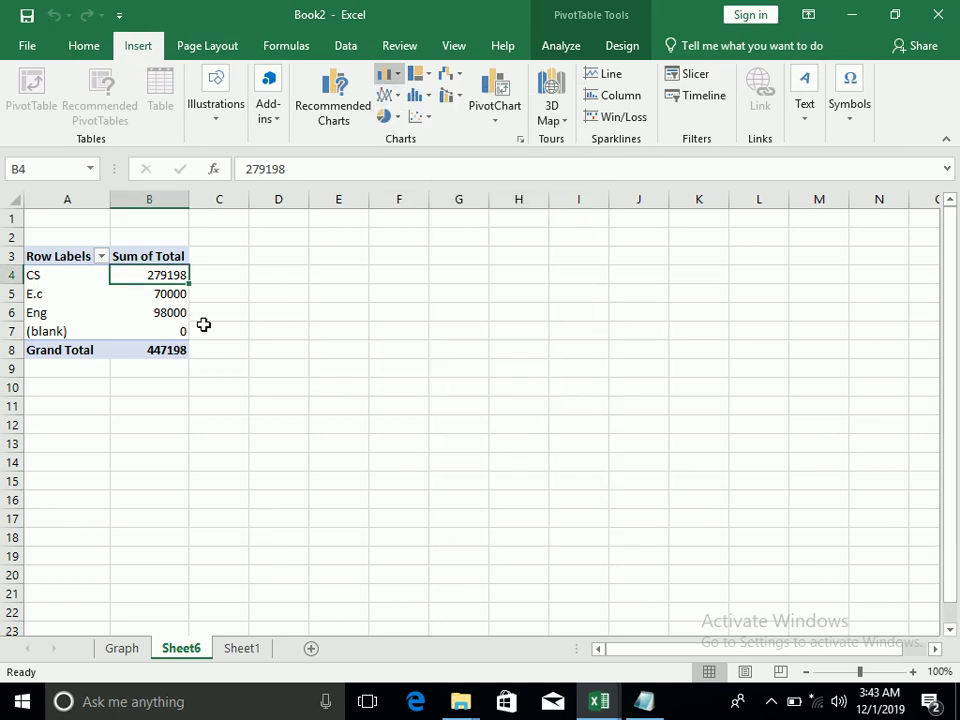
- Select the CS, E.c and Eng totals, review Graph and Sheet1, then add blank Sheet8
{"action": "mouse_move", "coordinate": [46, 279]}
{"action": "left_mouse_down"}
{"action": "mouse_move", "coordinate": [140, 326]}
{"action": "mouse_move", "coordinate": [138, 314]}
{"action": "left_mouse_up"}
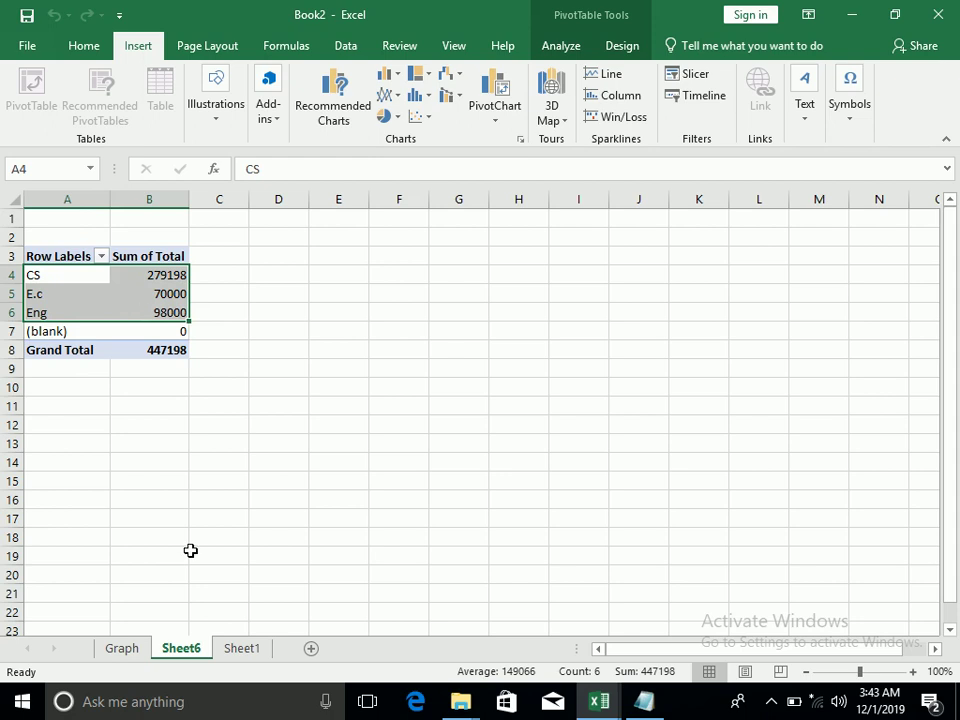
{"action": "left_click", "coordinate": [128, 652]}
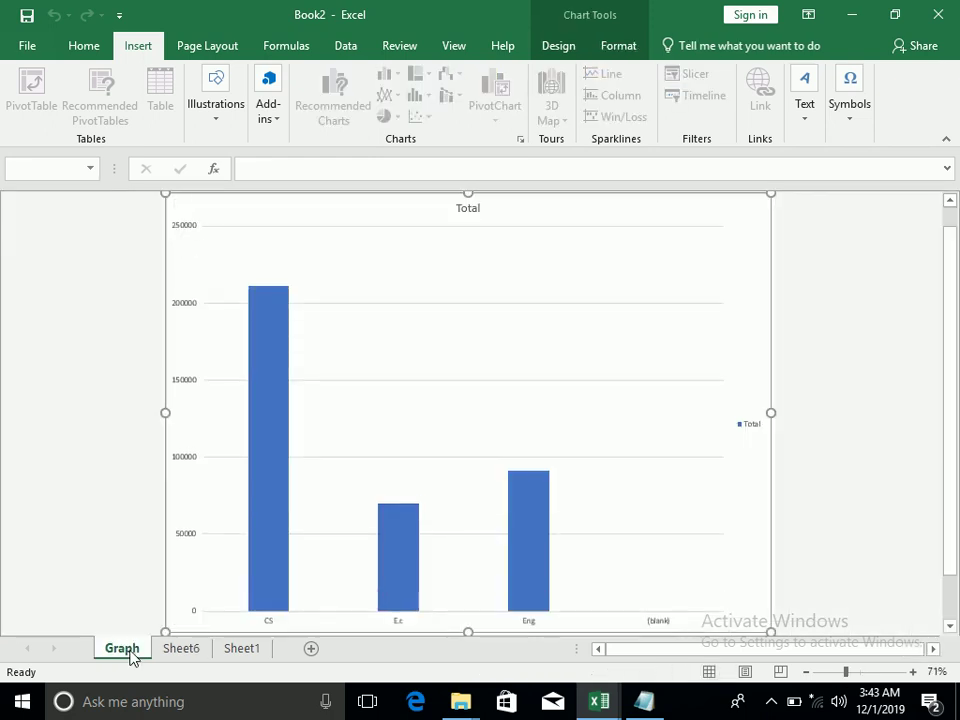
{"action": "left_click", "coordinate": [242, 650]}
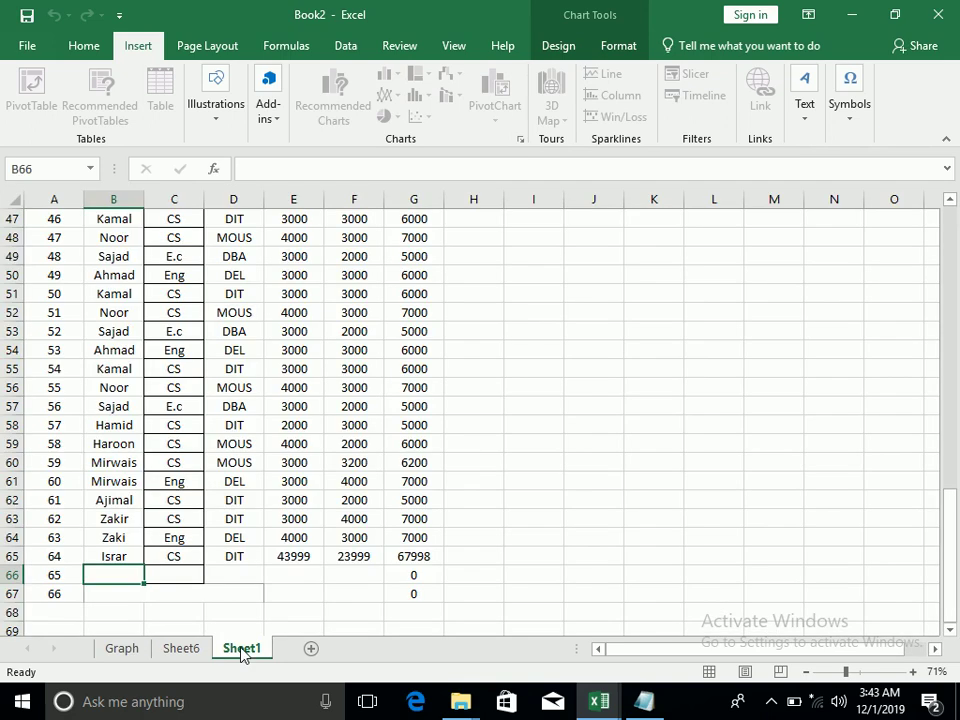
{"action": "left_click", "coordinate": [391, 480]}
{"action": "left_click", "coordinate": [311, 648]}
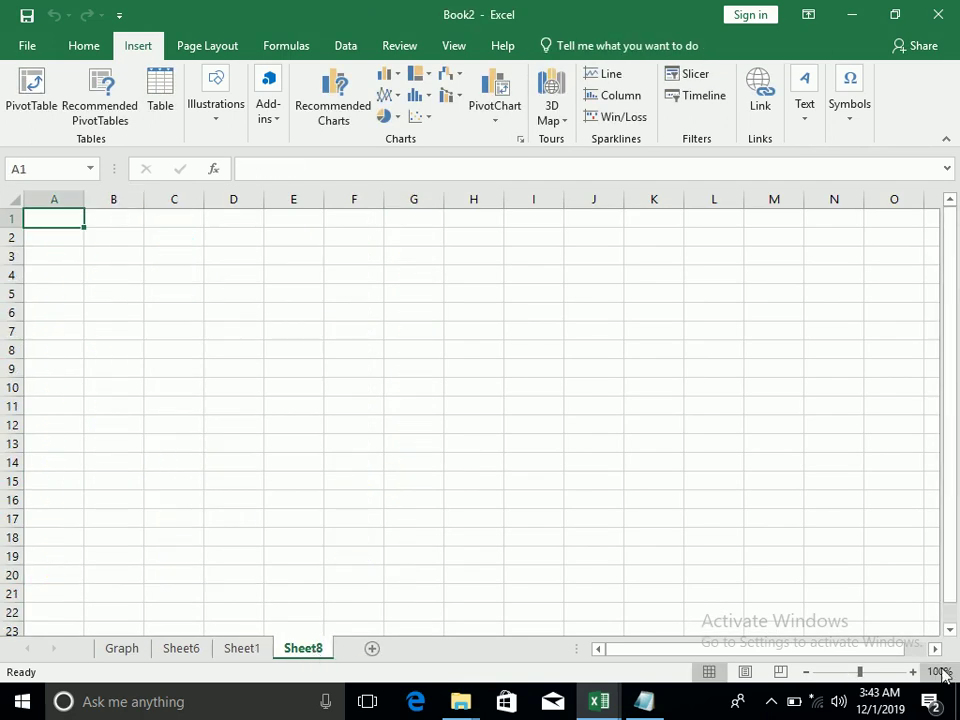
- Zoom to 130% and enter headers Item, Cost, Price, Unit and Total from B3
{"action": "left_click", "coordinate": [864, 672]}
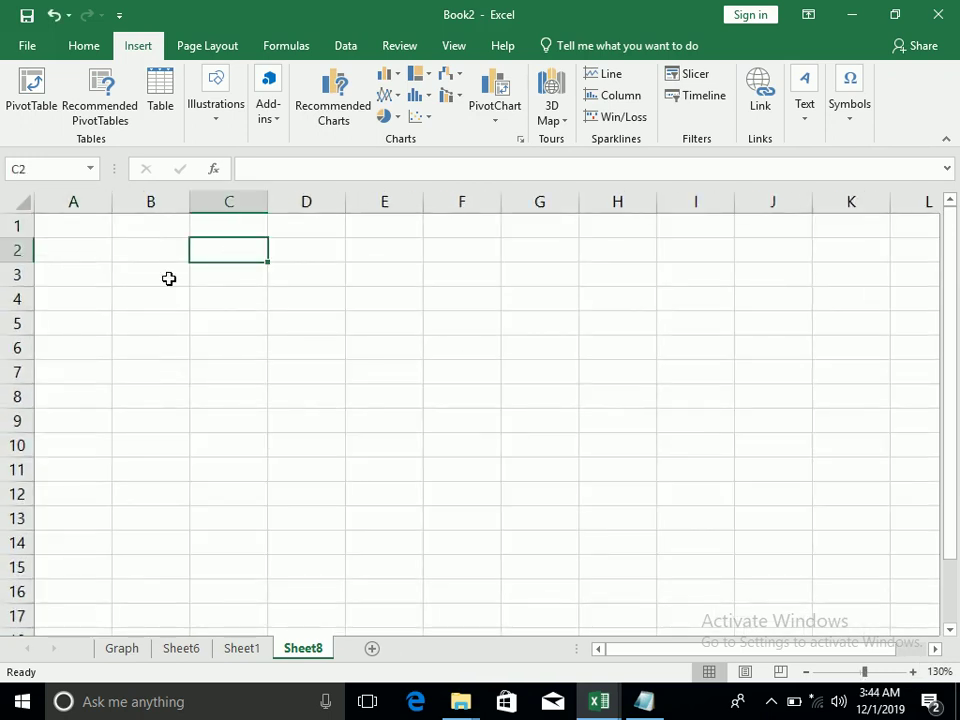
{"action": "left_click", "coordinate": [131, 281]}
{"action": "type", "text": "iTEM"}
{"action": "key", "text": "Tab"}
{"action": "type", "text": "P"}
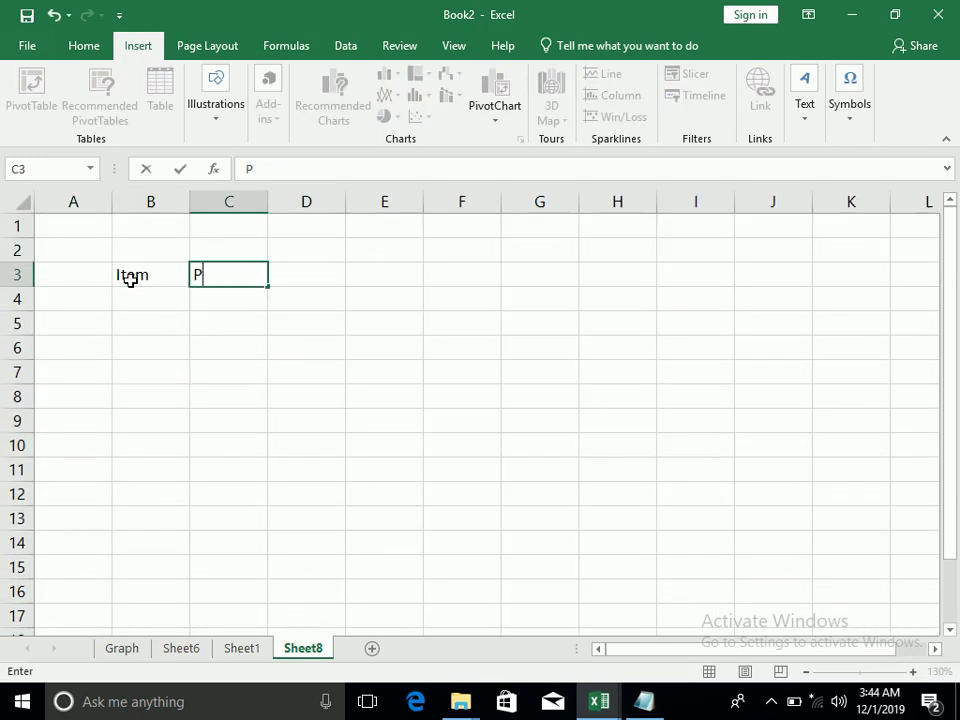
{"action": "type", "text": "Cost"}
{"action": "key", "text": "Tab"}
{"action": "type", "text": "Pric"}
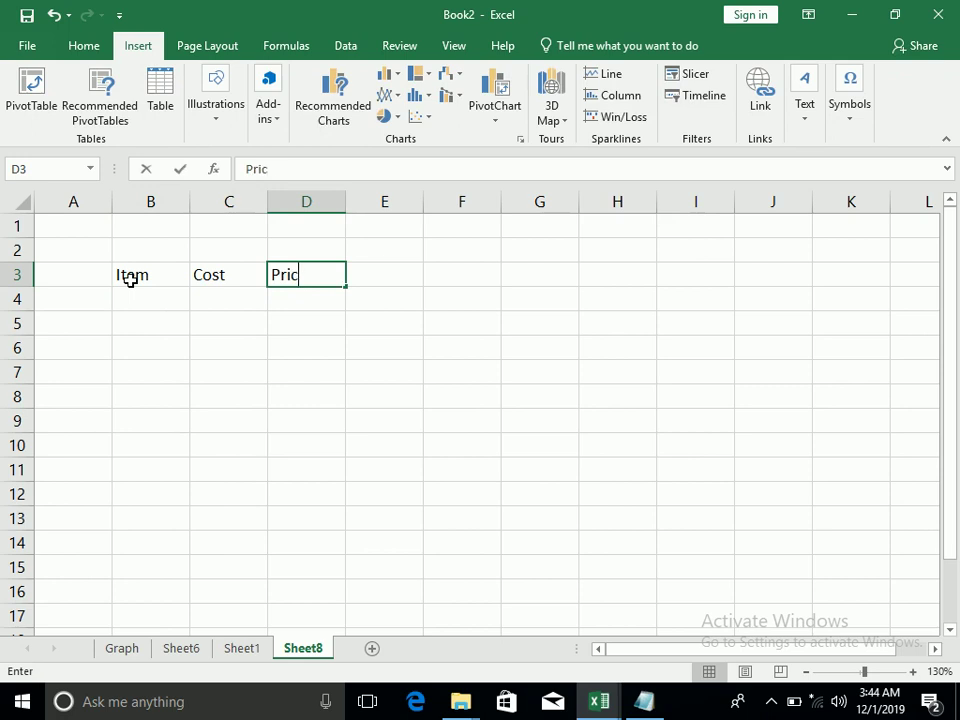
{"action": "type", "text": "e"}
{"action": "key", "text": "Tab"}
{"action": "type", "text": "Unio"}
{"action": "key", "text": "BackSpace"}
{"action": "type", "text": "t"}
{"action": "key", "text": "Tab"}
{"action": "type", "text": "Toittal"}
{"action": "key", "text": "Tab"}
- Add the Profit and Graph headers and widen column H for the graph
{"action": "type", "text": "G"}
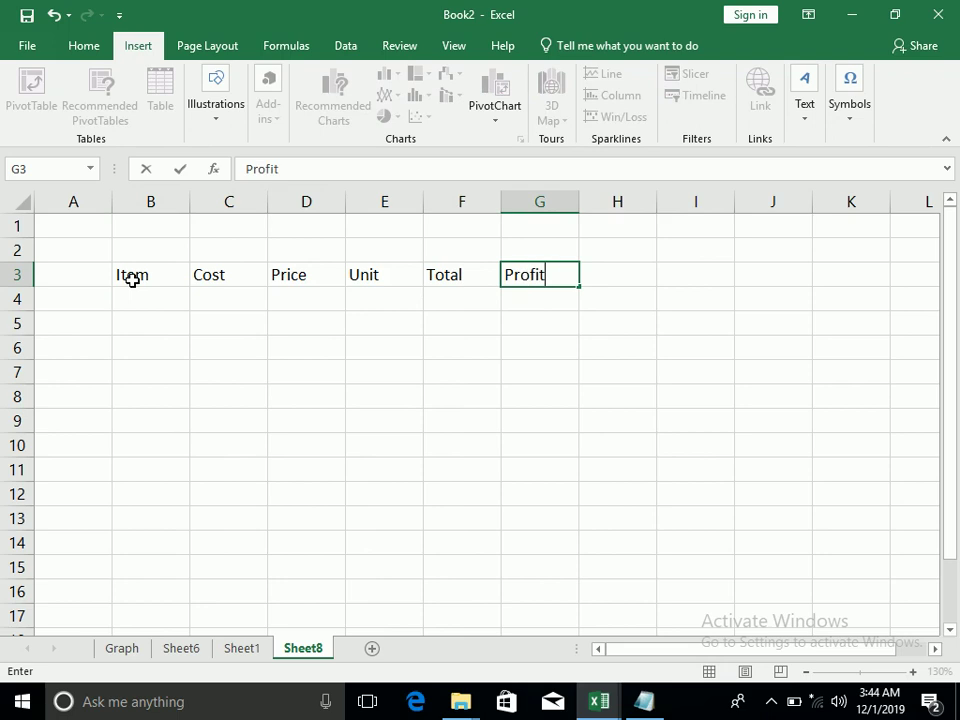
{"action": "key", "text": "Tab"}
{"action": "type", "text": "Grap"}
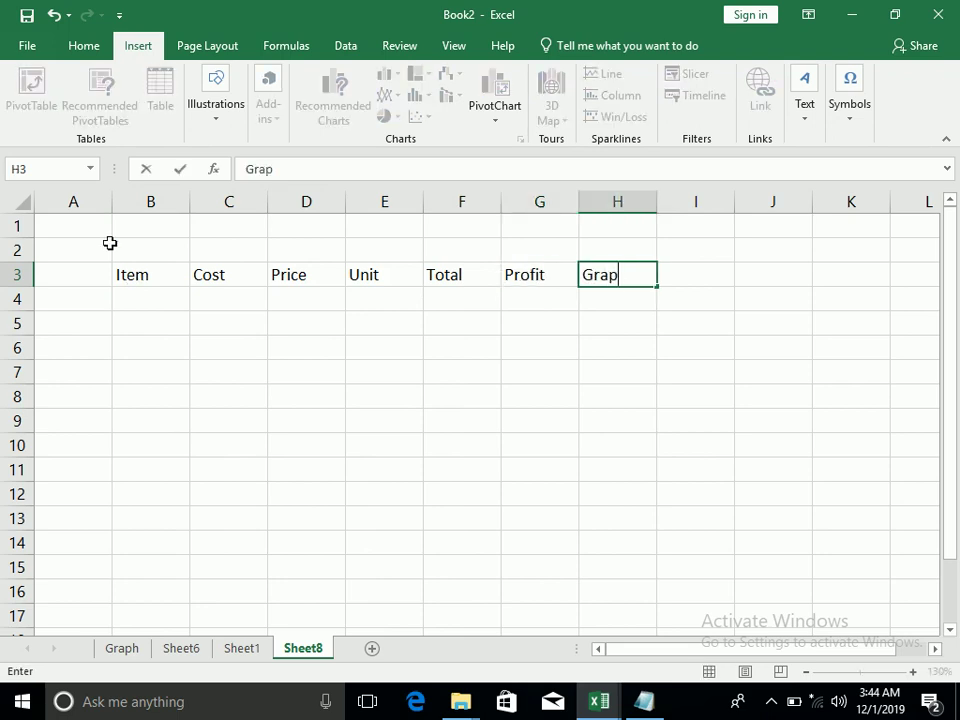
{"action": "type", "text": "h"}
{"action": "key", "text": "Return"}
{"action": "left_click_drag", "start_coordinate": [655, 192], "coordinate": [712, 192]}
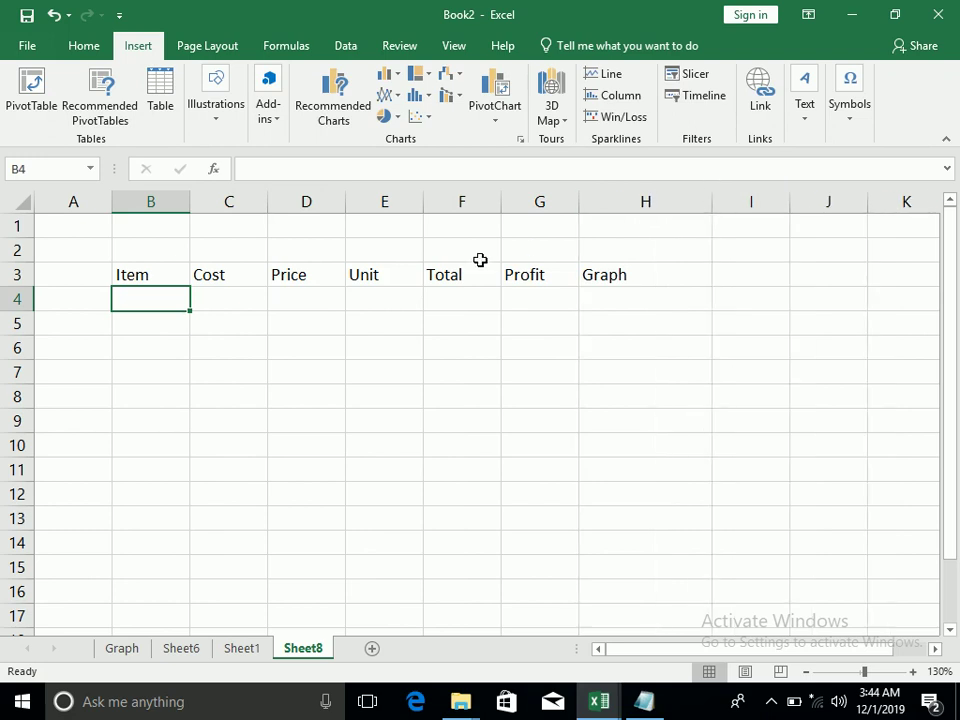
- Enter the Pen item in row 4 with cost 20, price 30 and 10 units
{"action": "type", "text": "Pen"}
{"action": "key", "text": "Tab"}
{"action": "type", "text": "20"}
{"action": "key", "text": "Tab"}
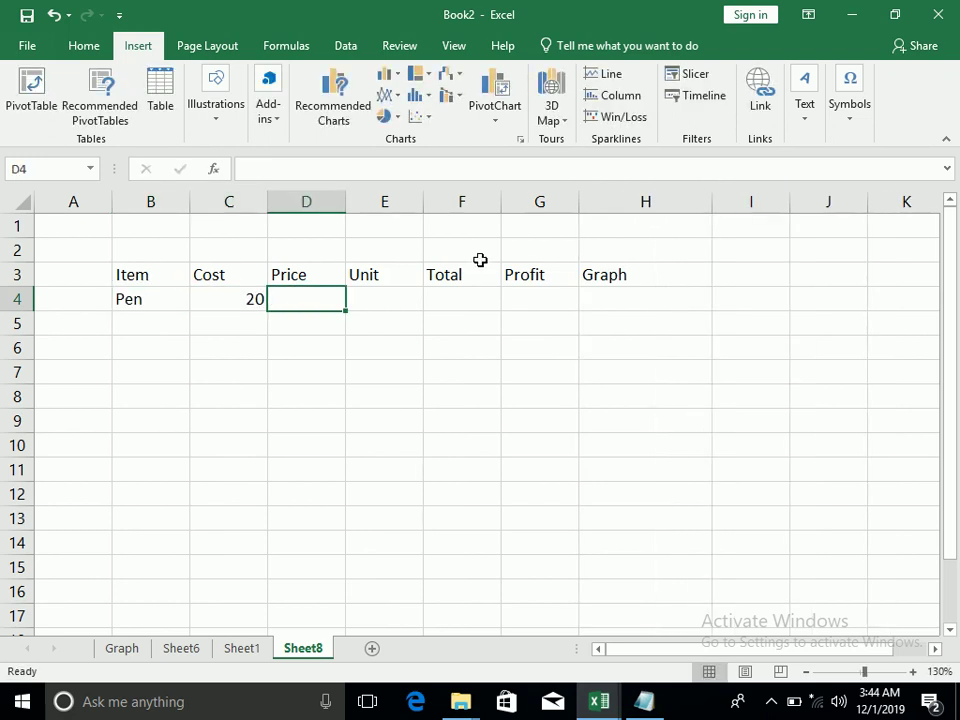
{"action": "type", "text": "30"}
{"action": "key", "text": "BackSpace"}
{"action": "type", "text": "1"}
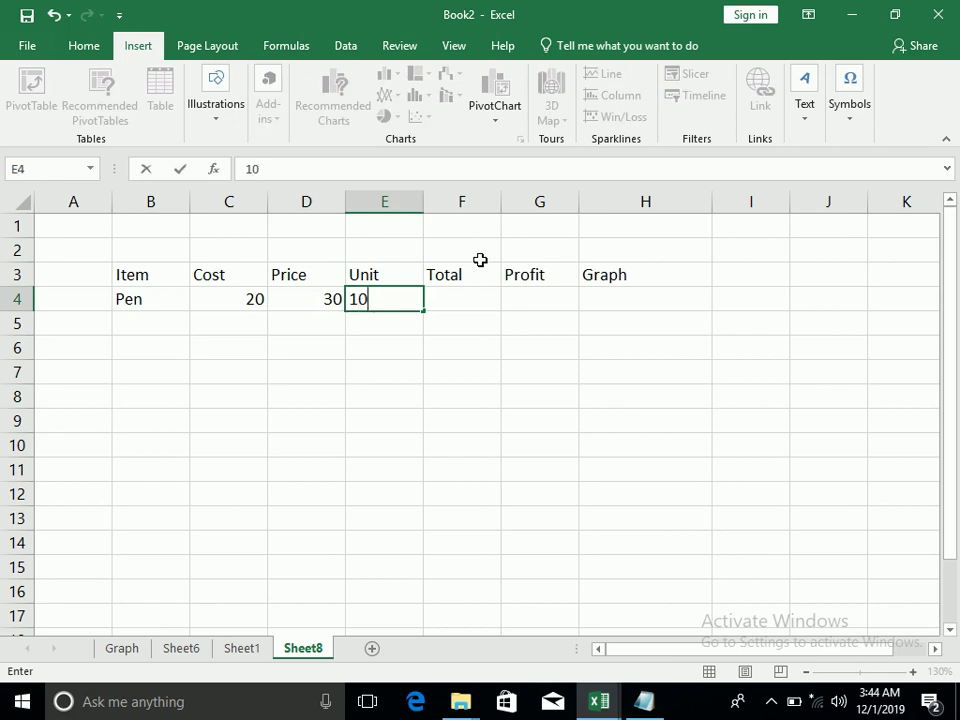
{"action": "type", "text": "0"}
{"action": "key", "text": "Tab"}
- Enter the Total formula =D4*E4 in F4
{"action": "type", "text": "="}
{"action": "left_click", "coordinate": [320, 301]}
{"action": "type", "text": "*"}
{"action": "left_click", "coordinate": [373, 304]}
{"action": "key", "text": "Return"}
- Enter the Profit formula =(D4-C4)*E4 in G4
{"action": "key", "text": "Up"}
{"action": "key", "text": "Right"}
{"action": "key", "text": "Right"}
{"action": "key", "text": "Right"}
{"action": "key", "text": "Right"}
{"action": "type", "text": "="}
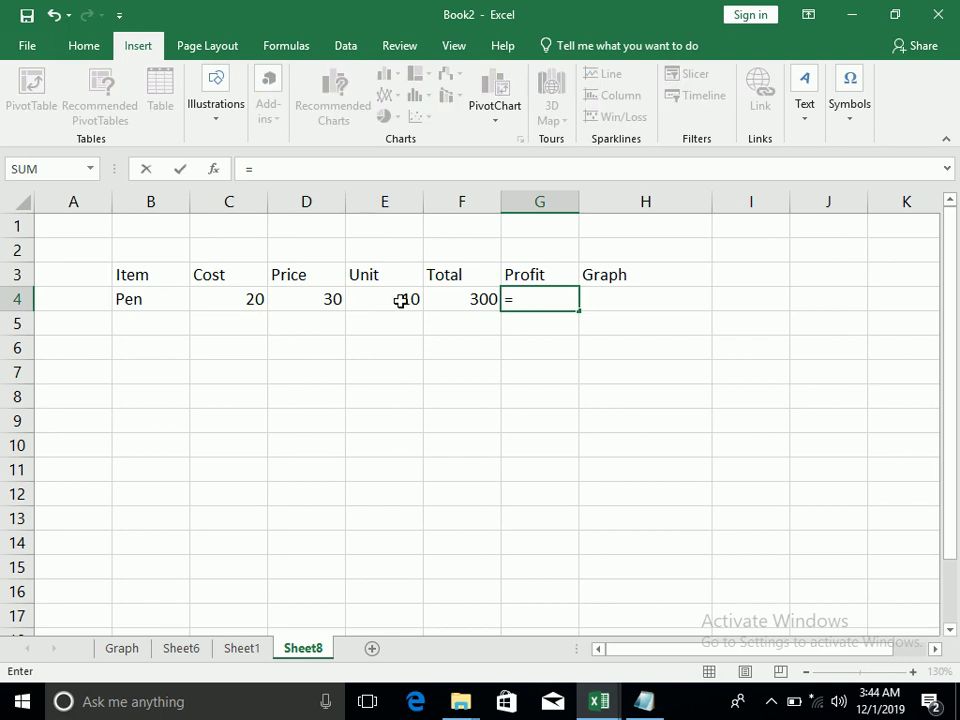
{"action": "left_click", "coordinate": [306, 299]}
{"action": "type", "text": "-"}
{"action": "left_click", "coordinate": [240, 297]}
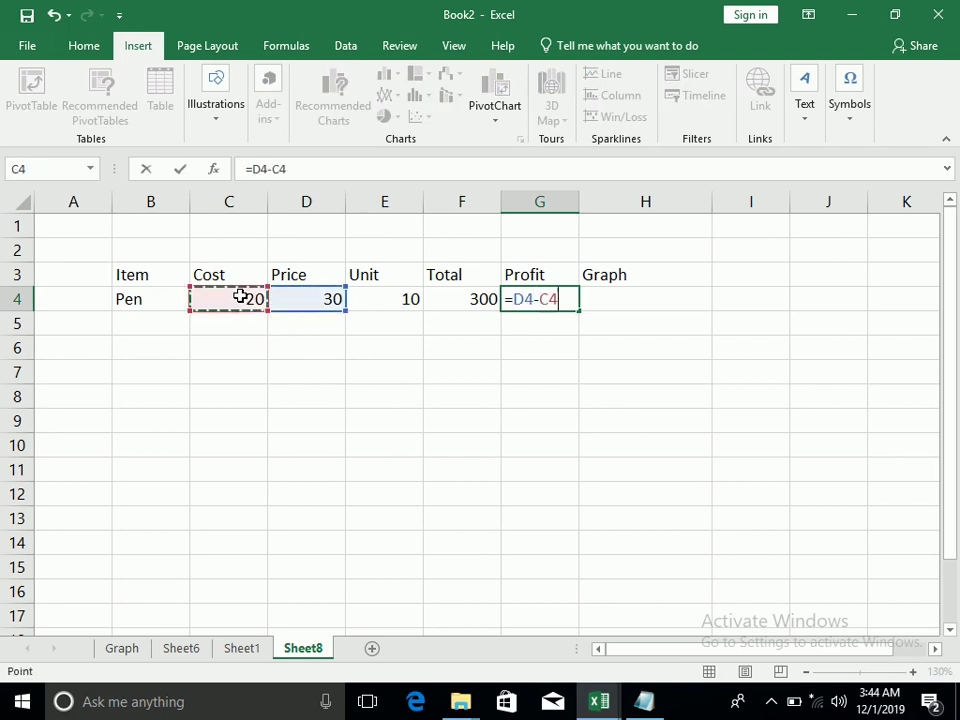
{"action": "type", "text": "*"}
{"action": "left_click", "coordinate": [392, 302]}
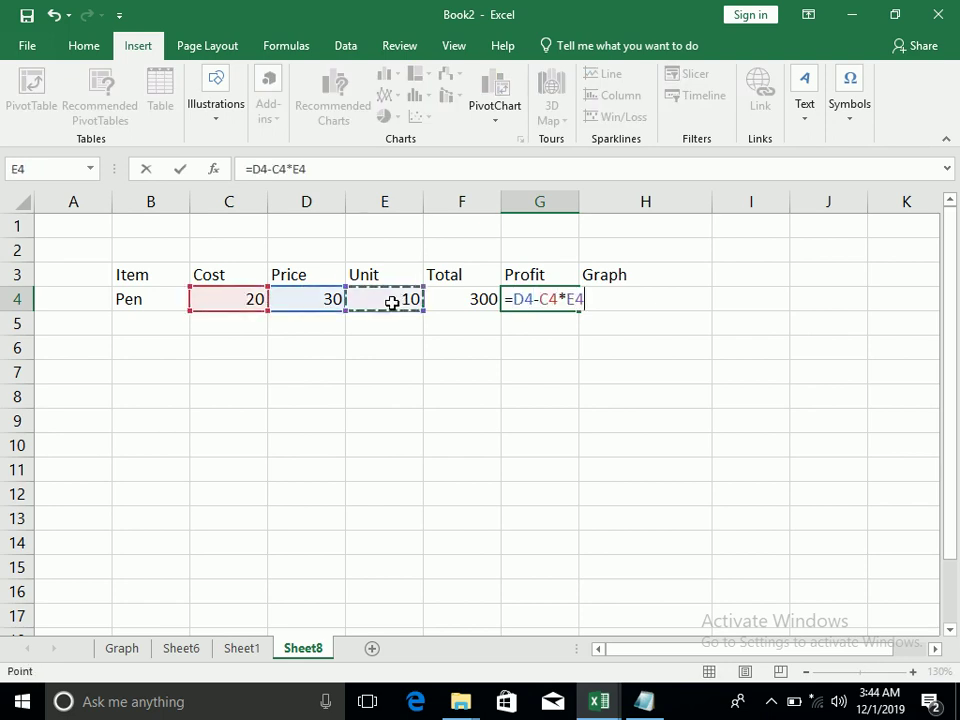
{"action": "left_click", "coordinate": [515, 299]}
{"action": "type", "text": "("}
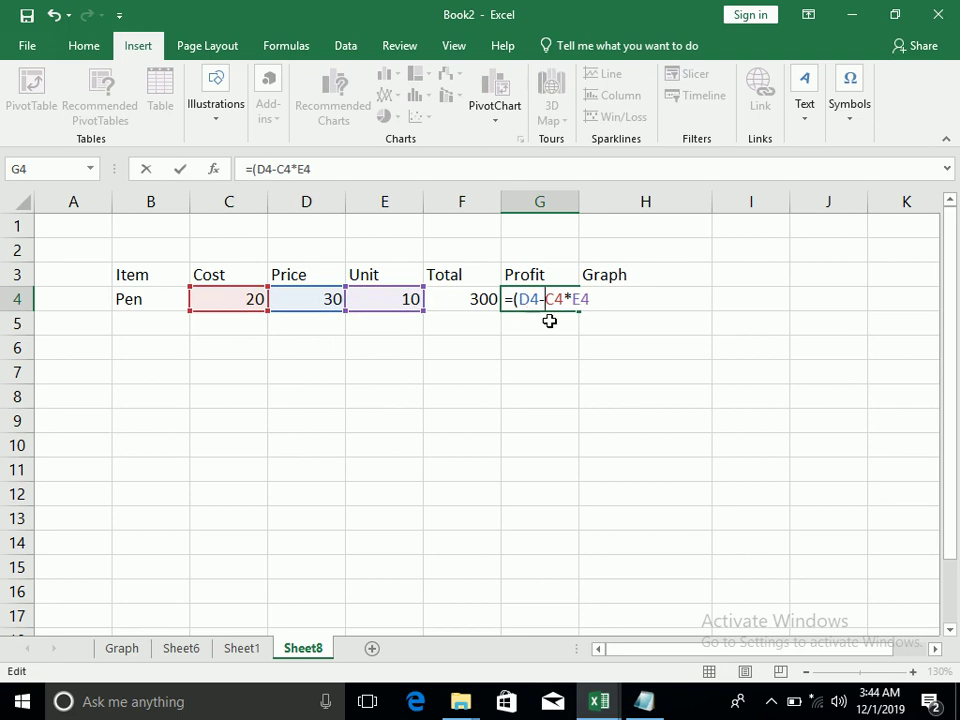
{"action": "type", "text": ")"}
{"action": "key", "text": "Return"}
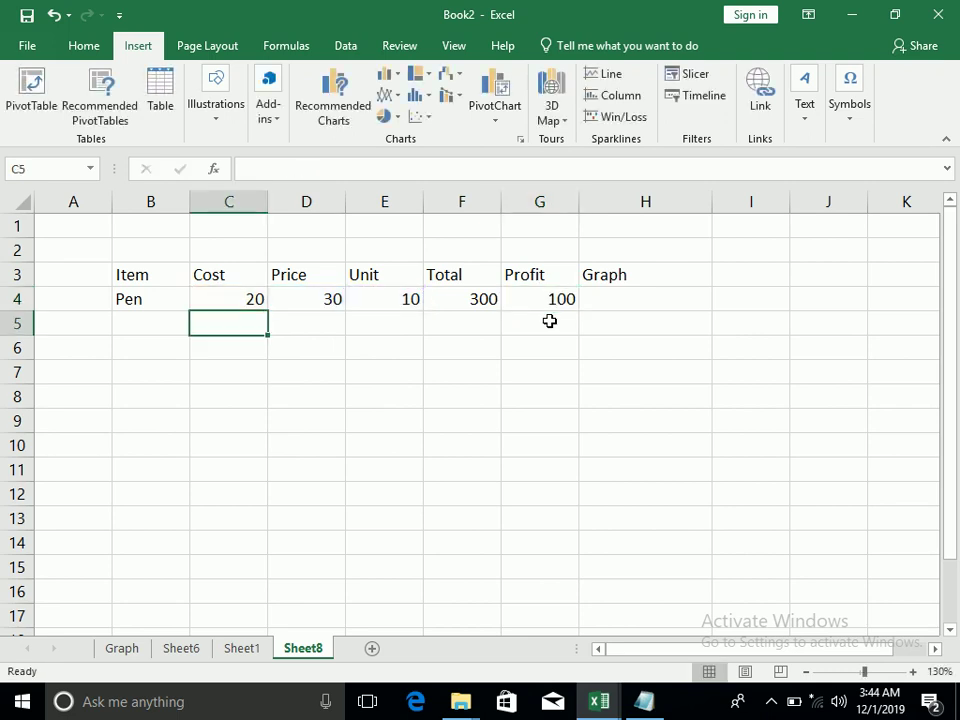
- Fill the Profit and Total formulas down through row 15 with Ctrl+D
{"action": "left_click_drag", "start_coordinate": [561, 299], "coordinate": [553, 569]}
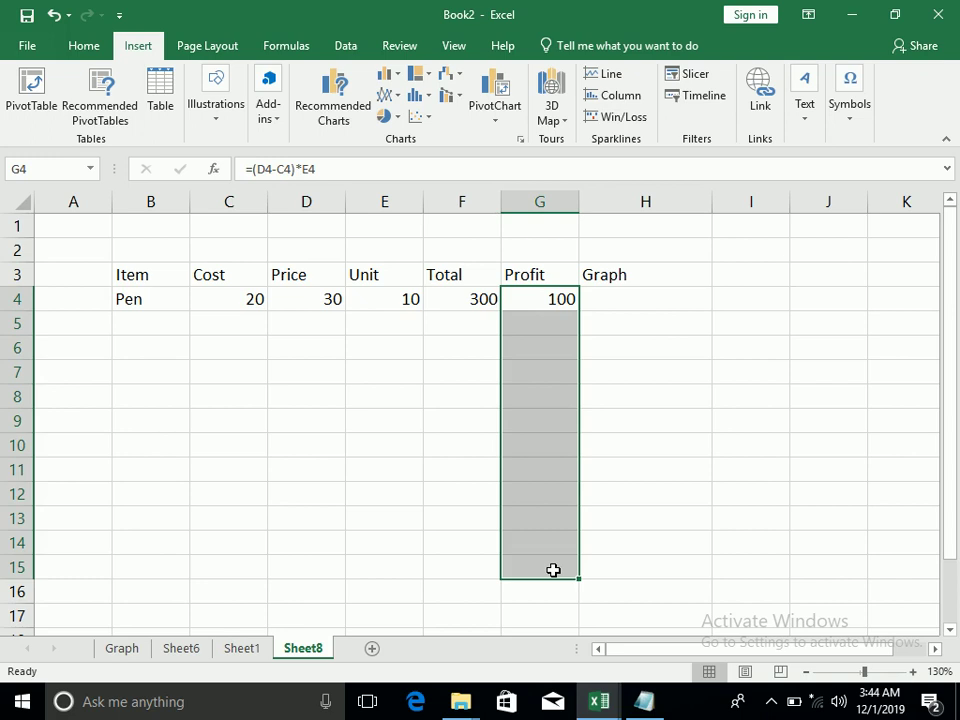
{"action": "key", "text": "ctrl+d"}
{"action": "left_click_drag", "start_coordinate": [463, 297], "coordinate": [484, 561]}
{"action": "key", "text": "ctrl+d"}
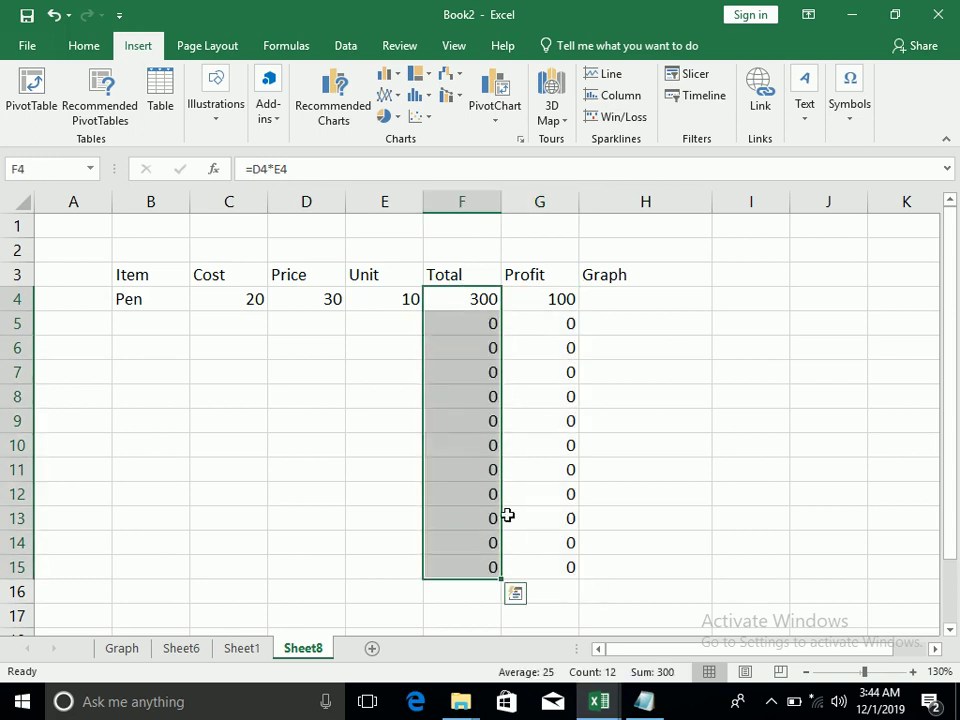
{"action": "left_click", "coordinate": [681, 291]}
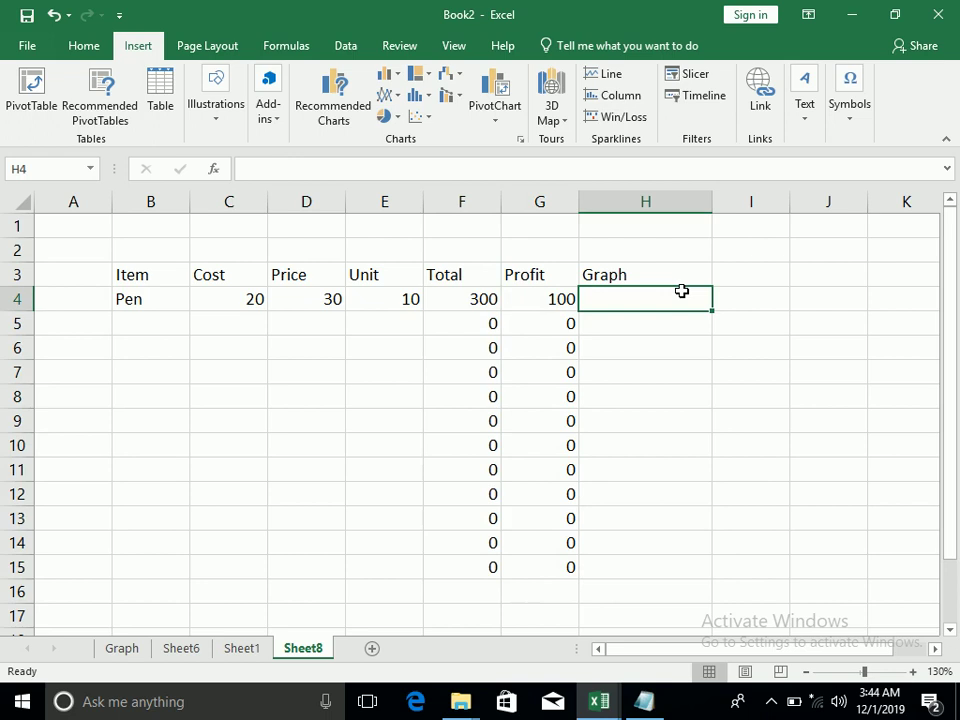
- Insert a line sparkline of the Profit values G4:G14 into H4
{"action": "left_click", "coordinate": [606, 74]}
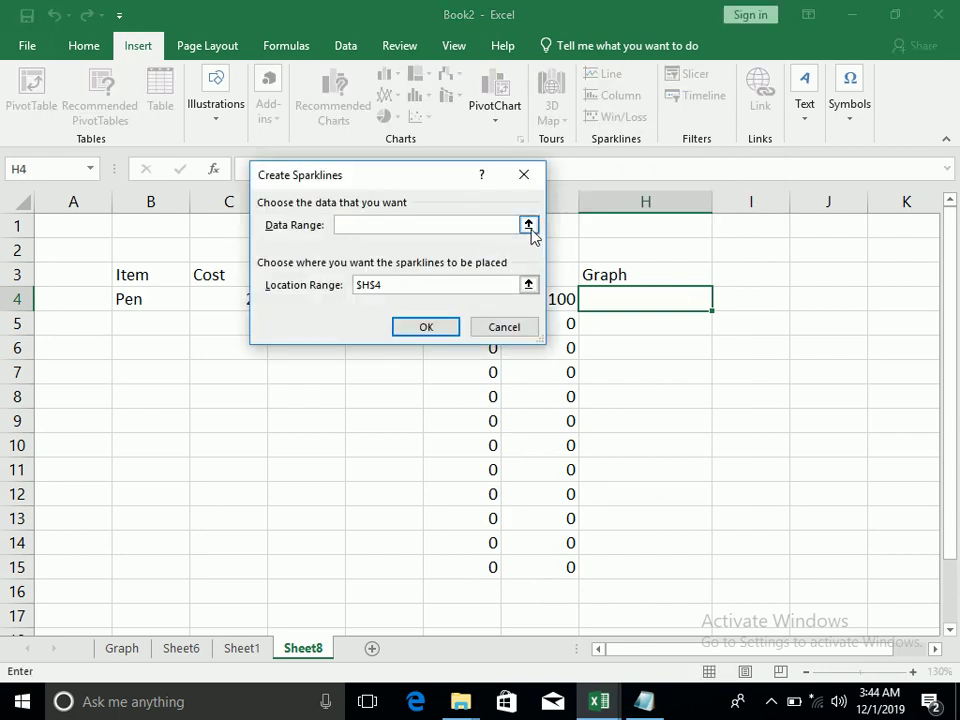
{"action": "left_click", "coordinate": [528, 224]}
{"action": "left_click_drag", "start_coordinate": [540, 299], "coordinate": [553, 565]}
{"action": "left_click", "coordinate": [529, 207]}
{"action": "left_click", "coordinate": [431, 326]}
{"action": "left_click", "coordinate": [669, 351]}
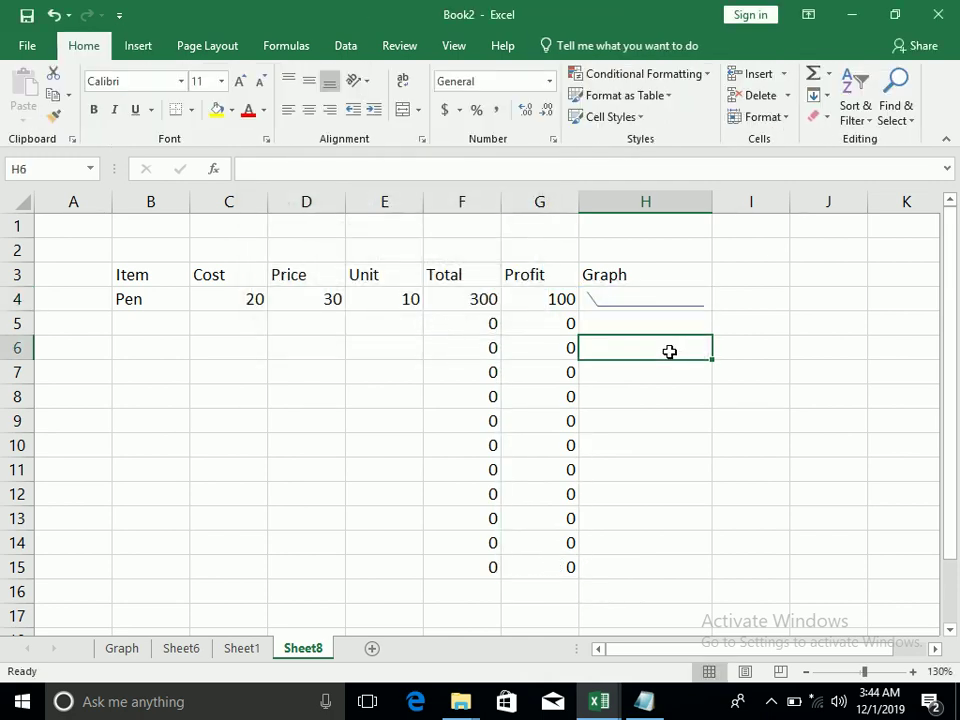
- Merge H4:H15 into one tall Graph cell and widen column H
{"action": "left_click_drag", "start_coordinate": [654, 305], "coordinate": [649, 566]}
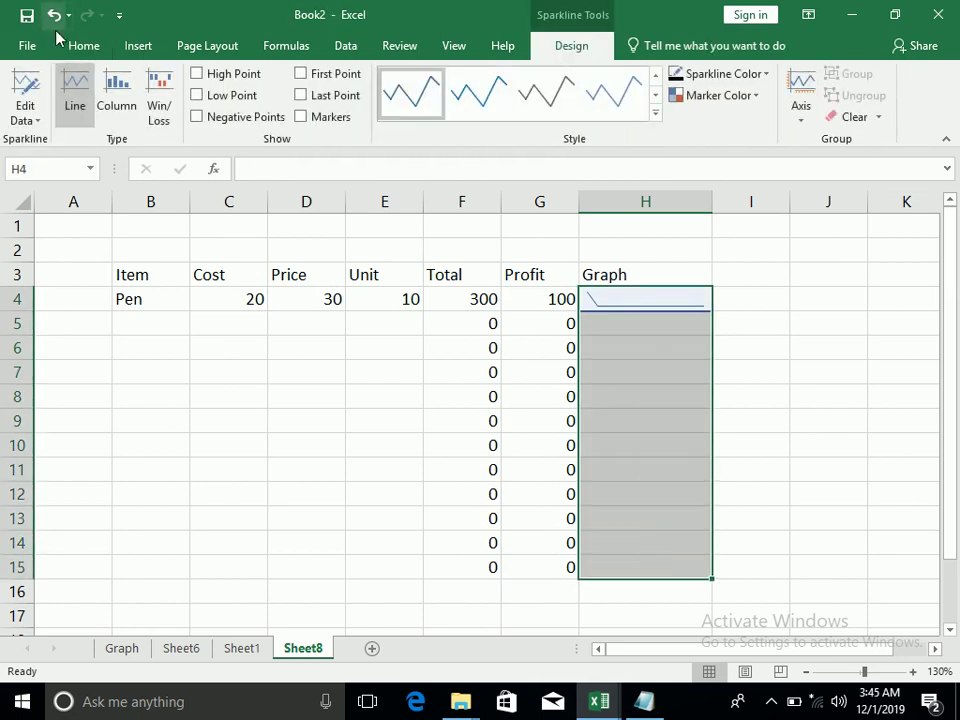
{"action": "left_click", "coordinate": [84, 45]}
{"action": "left_click", "coordinate": [400, 112]}
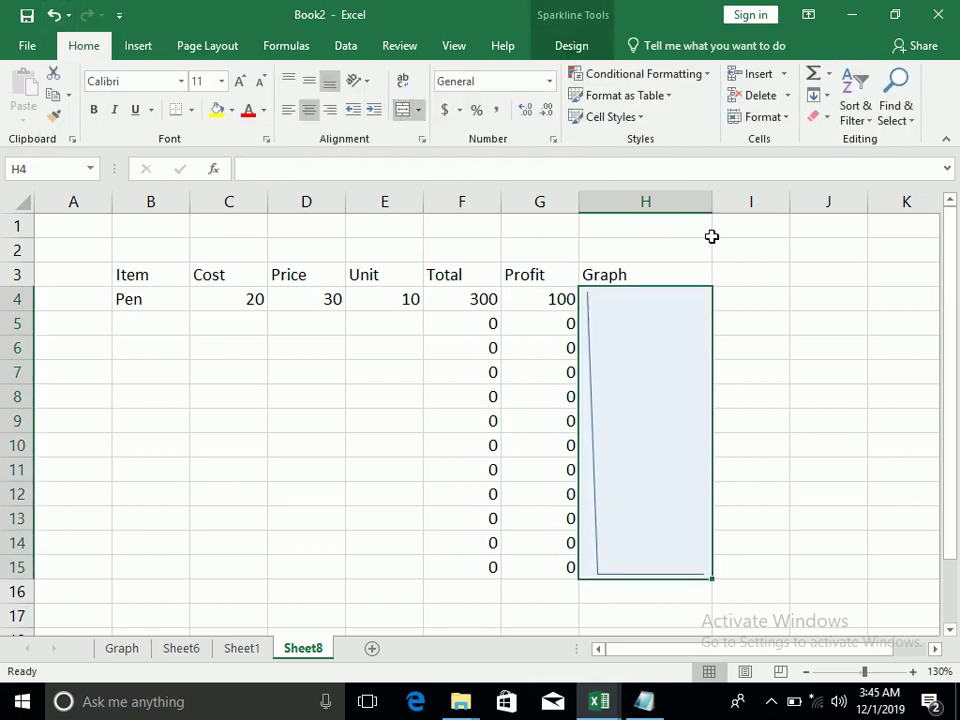
{"action": "left_click_drag", "start_coordinate": [712, 202], "coordinate": [838, 203]}
{"action": "left_click", "coordinate": [347, 384]}
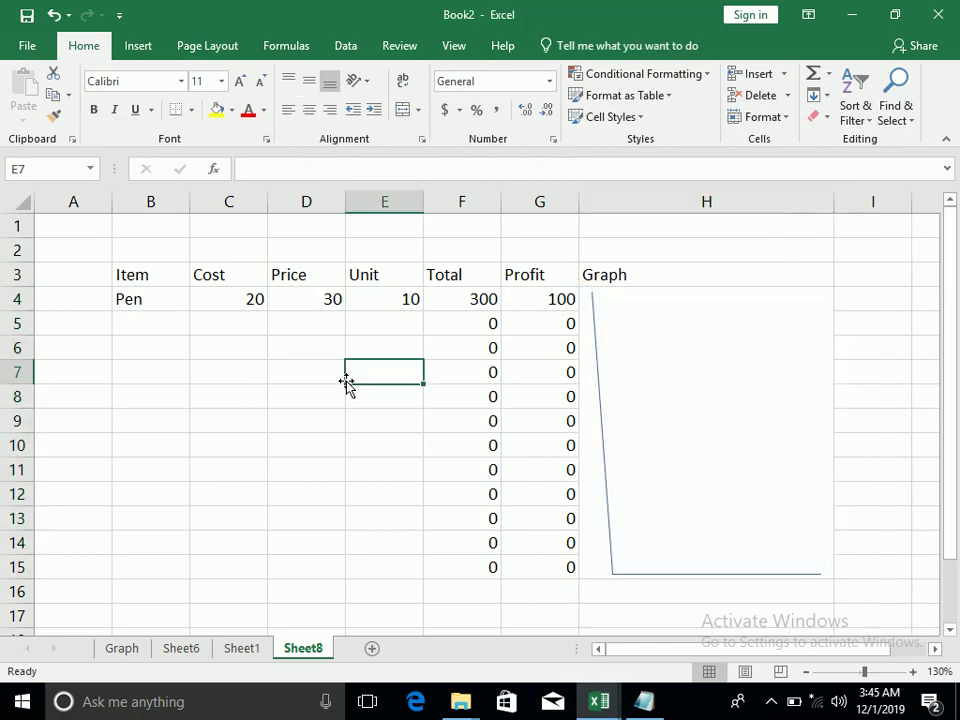
- Enter the Computer row in row 5: cost 30000, price 34000, 2 units
{"action": "left_click", "coordinate": [152, 320]}
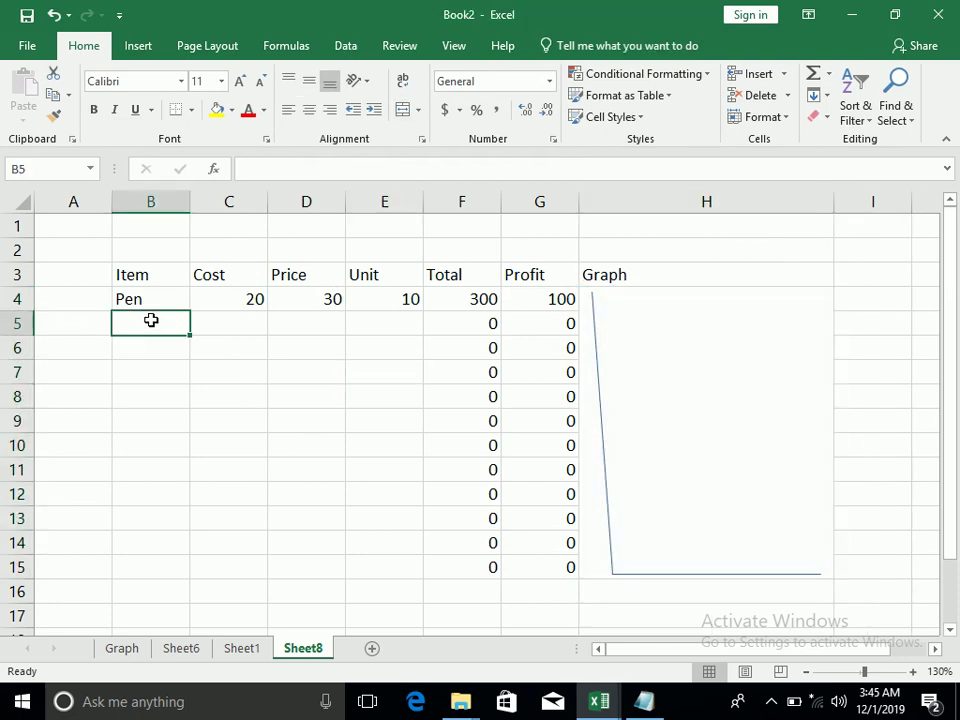
{"action": "type", "text": "Computer"}
{"action": "key", "text": "Tab"}
{"action": "type", "text": "30000"}
{"action": "key", "text": "Tab"}
{"action": "type", "text": "4"}
{"action": "key", "text": "BackSpace"}
{"action": "type", "text": "34000"}
{"action": "key", "text": "Tab"}
{"action": "type", "text": "2"}
{"action": "key", "text": "Return"}
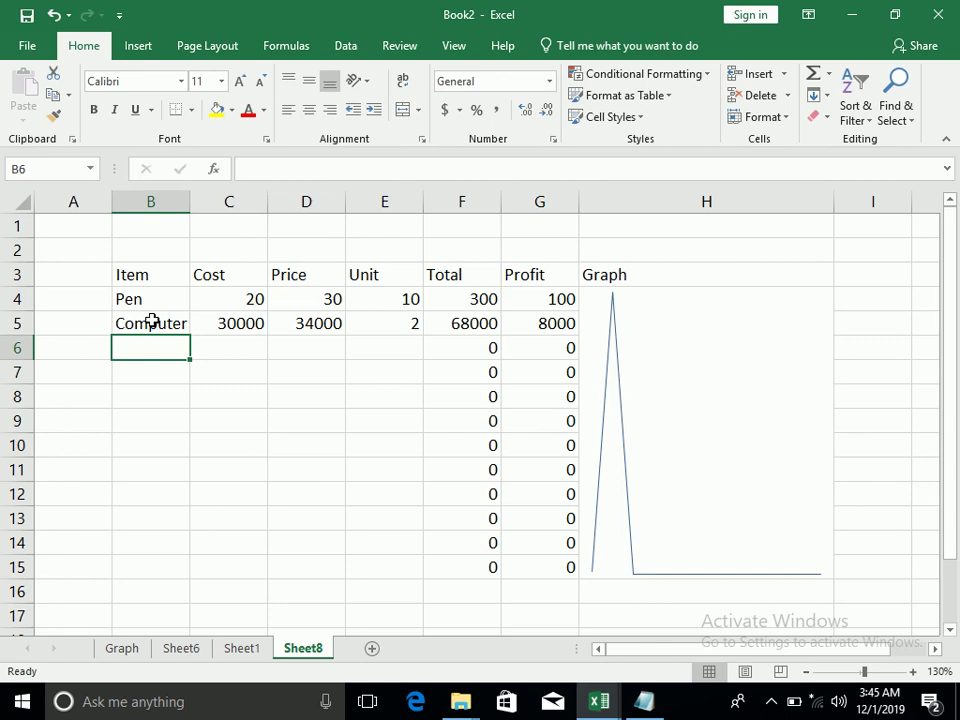
- Clear the existing line sparkline from the Graph column
{"action": "left_click", "coordinate": [631, 330]}
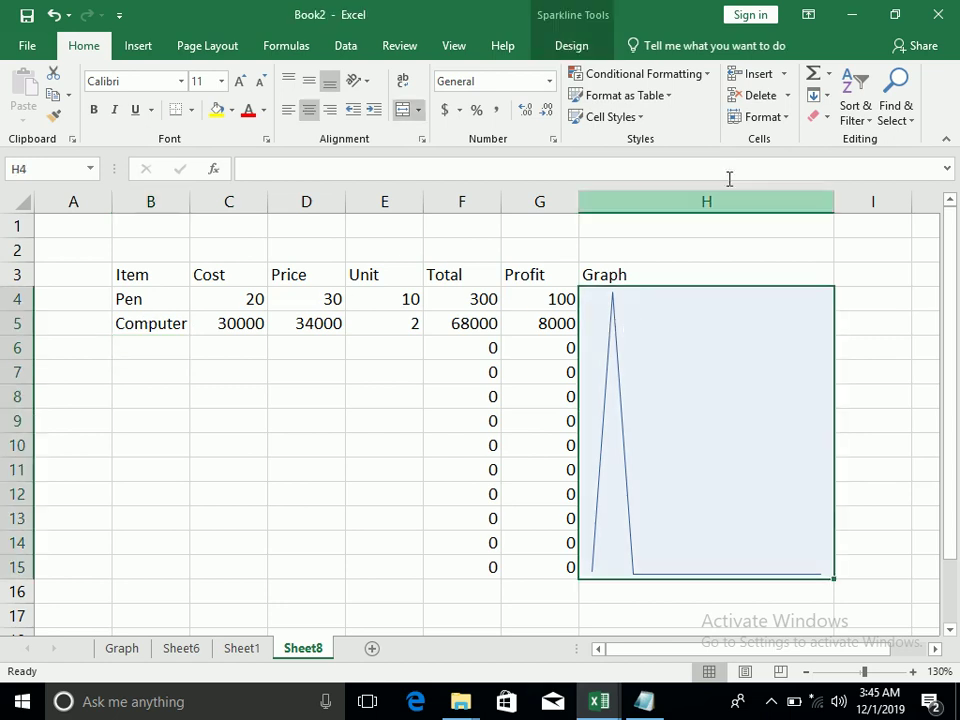
{"action": "left_click", "coordinate": [814, 118]}
{"action": "left_click", "coordinate": [816, 141]}
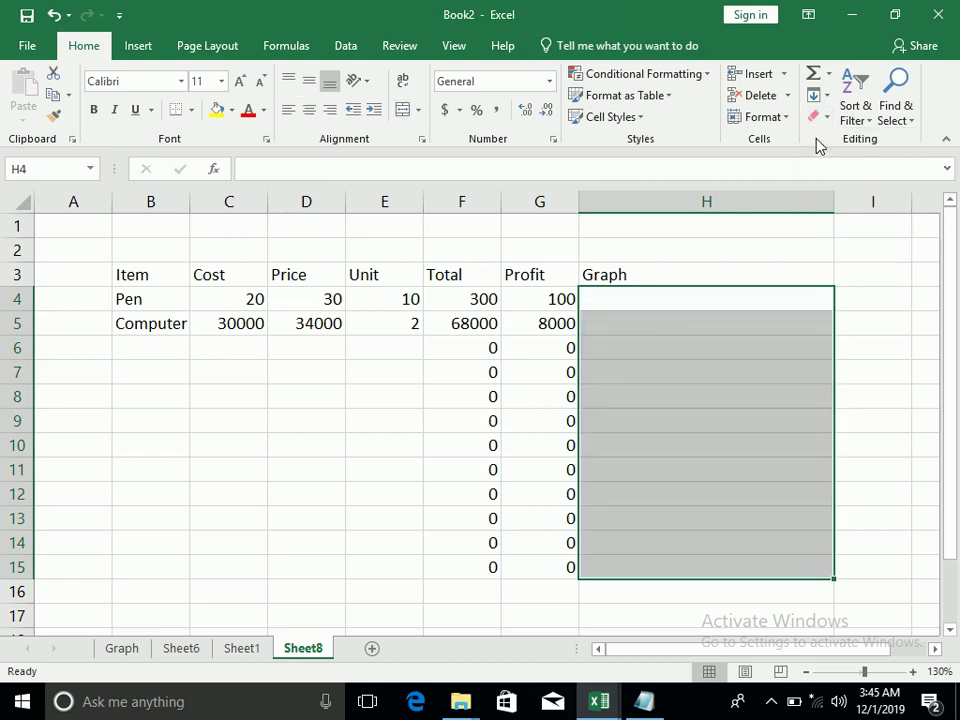
- Insert a column sparkline of the Profit values G4:G15 into H4
{"action": "left_click", "coordinate": [649, 298]}
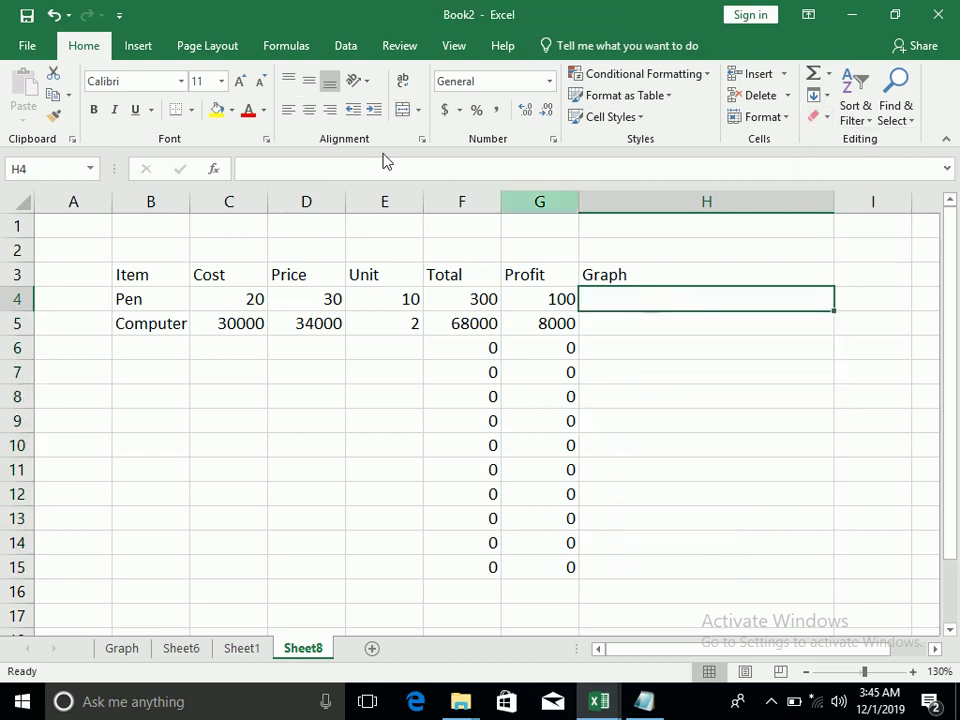
{"action": "left_click", "coordinate": [140, 46]}
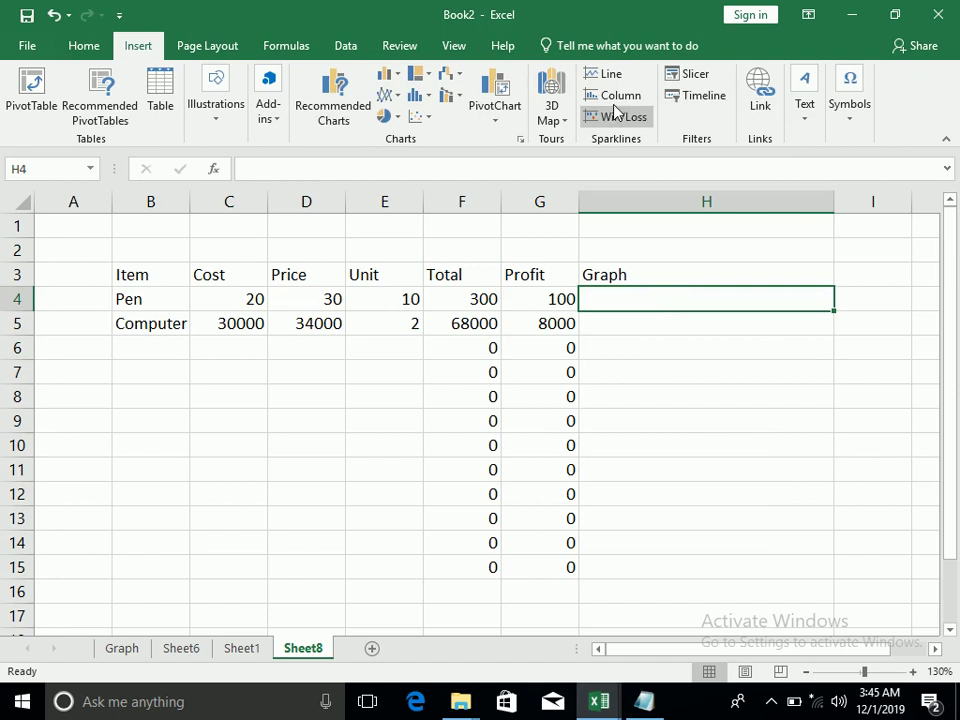
{"action": "left_click", "coordinate": [616, 113]}
{"action": "left_click", "coordinate": [527, 222]}
{"action": "left_click_drag", "start_coordinate": [551, 303], "coordinate": [568, 563]}
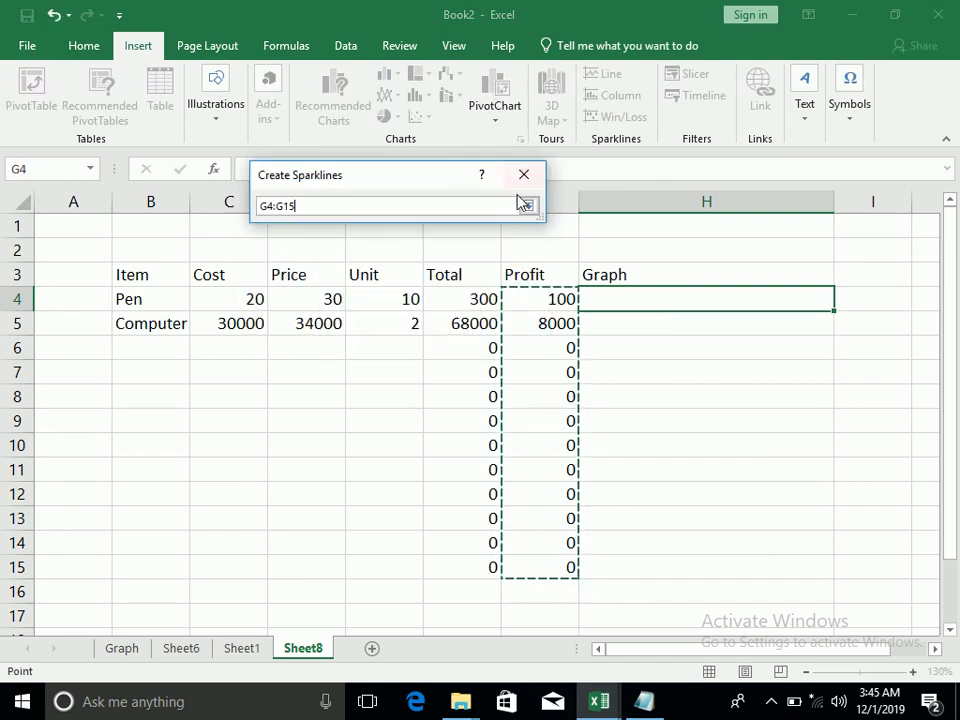
{"action": "left_click", "coordinate": [525, 205]}
{"action": "left_click", "coordinate": [435, 328]}
{"action": "left_click", "coordinate": [707, 377]}
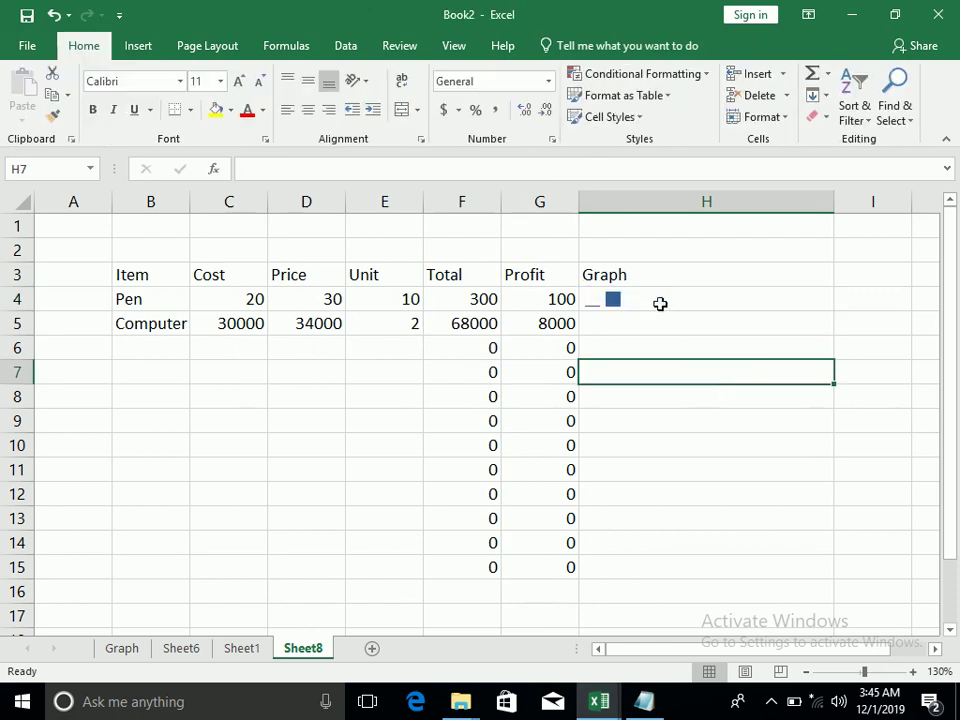
- Merge and center H4:H15 so the column sparkline fills the Graph cell
{"action": "left_click_drag", "start_coordinate": [654, 299], "coordinate": [677, 568]}
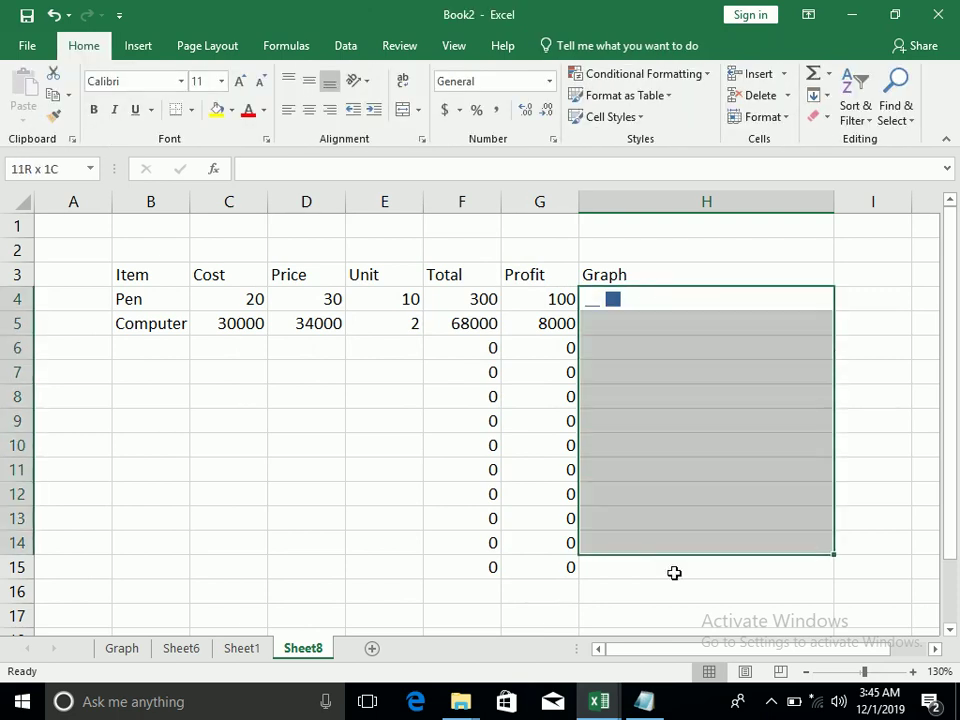
{"action": "left_click", "coordinate": [84, 45]}
{"action": "left_click", "coordinate": [396, 115]}
{"action": "left_click", "coordinate": [317, 489]}
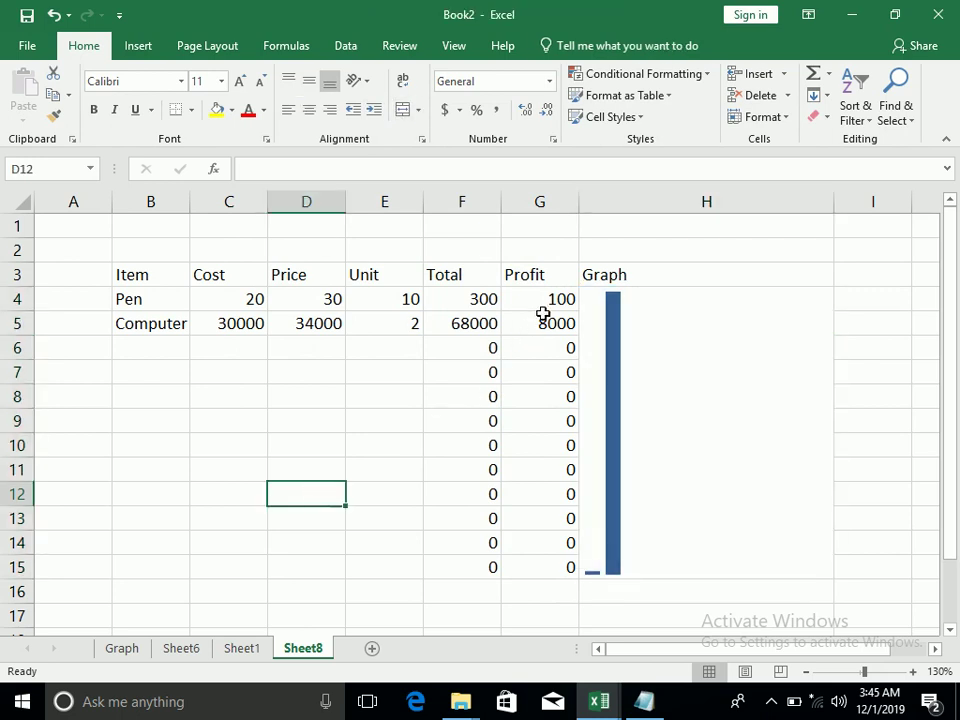
{"action": "left_click", "coordinate": [315, 321]}
- Change the Computer price in D5 to 31000
{"action": "double_click", "coordinate": [315, 321]}
{"action": "key", "text": "BackSpace"}
{"action": "type", "text": "1"}
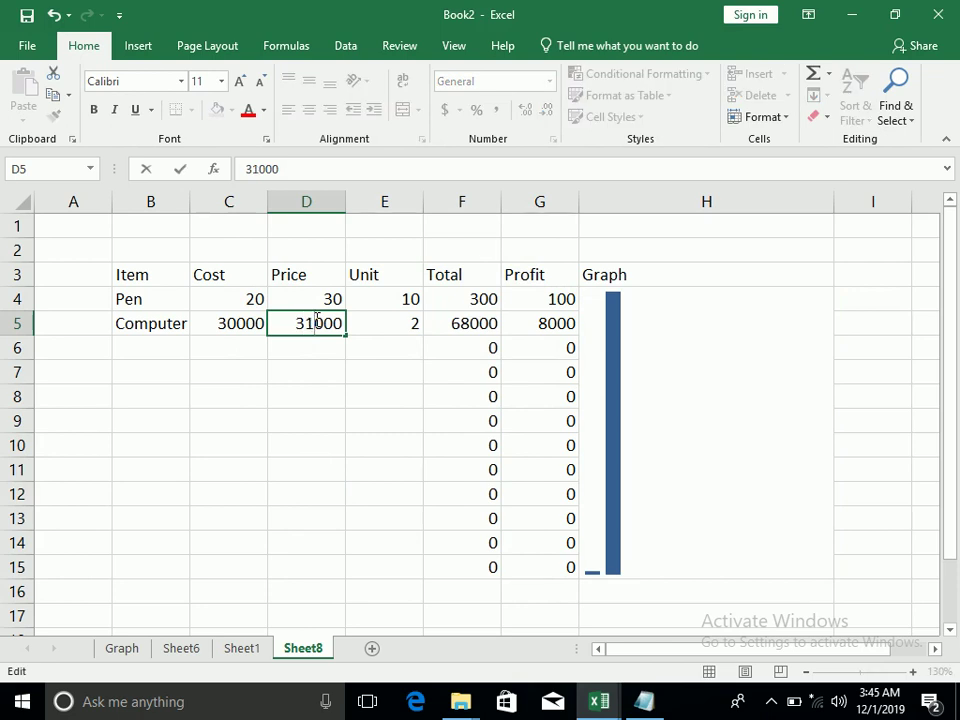
{"action": "key", "text": "Return"}
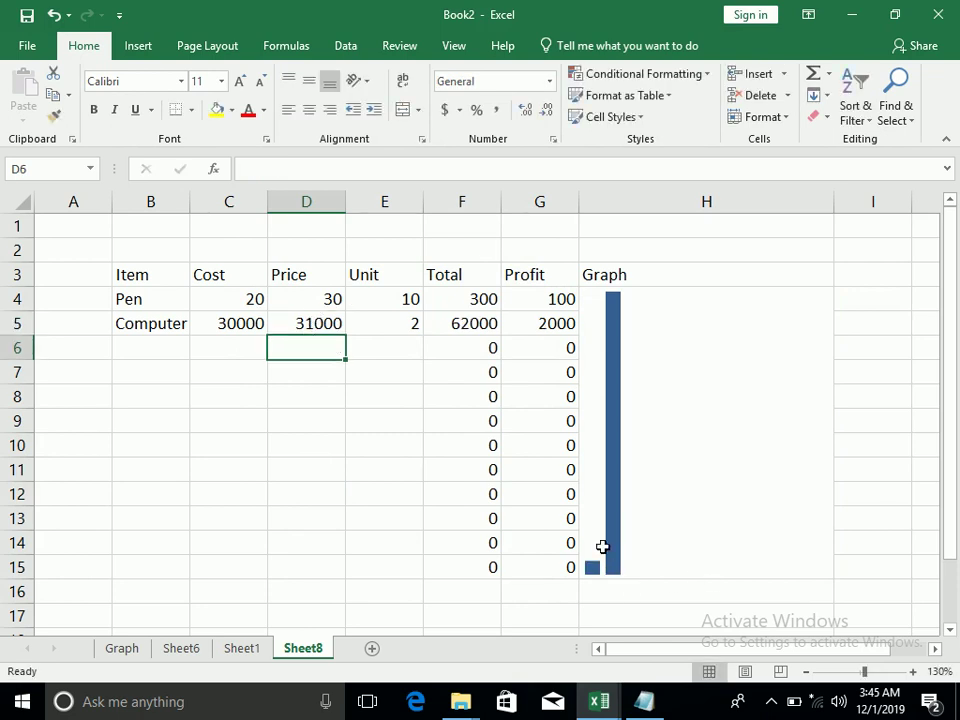
- Add the Chair row in row 6 with cost 3000, price 3200 and 23 units
{"action": "left_click", "coordinate": [150, 350]}
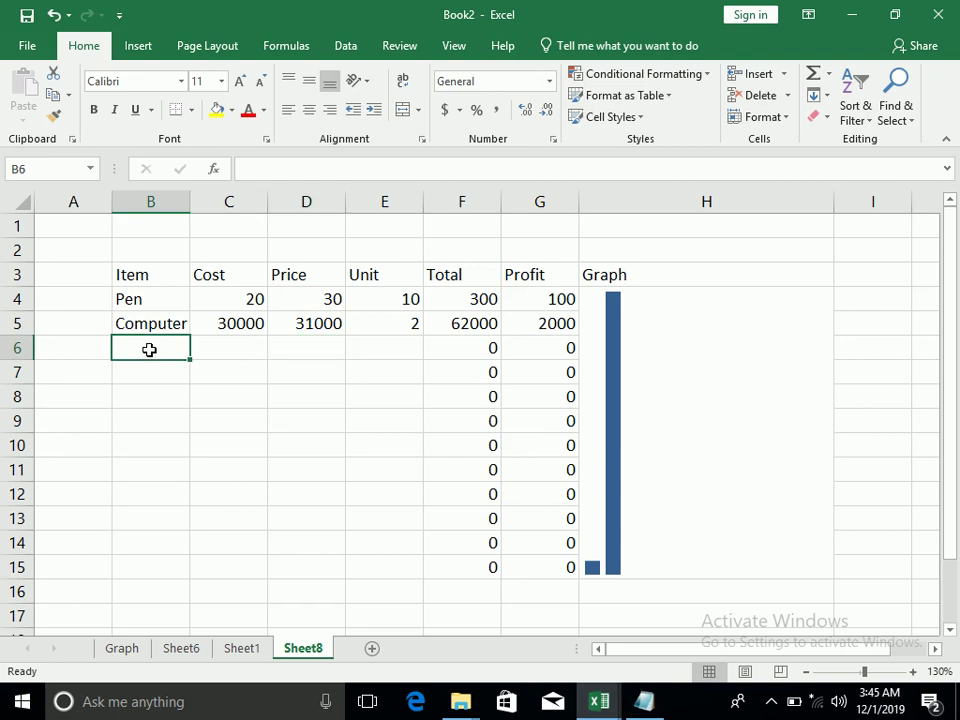
{"action": "type", "text": "Chair"}
{"action": "key", "text": "Tab"}
{"action": "type", "text": "3000"}
{"action": "key", "text": "Tab"}
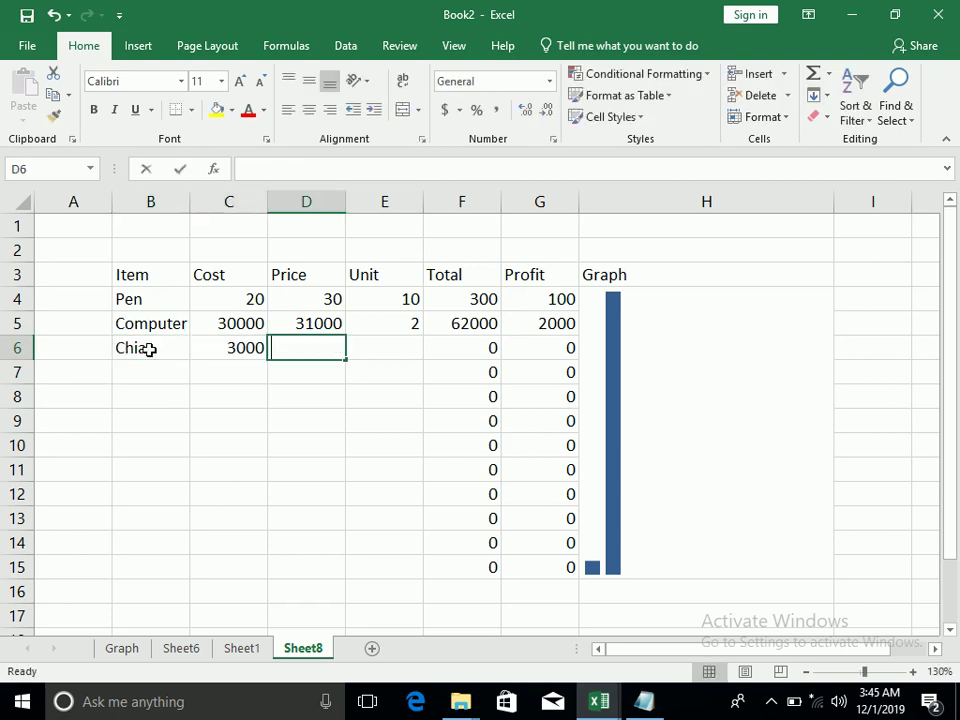
{"action": "type", "text": "320"}
{"action": "key", "text": "Tab"}
{"action": "type", "text": "10"}
{"action": "key", "text": "Return"}
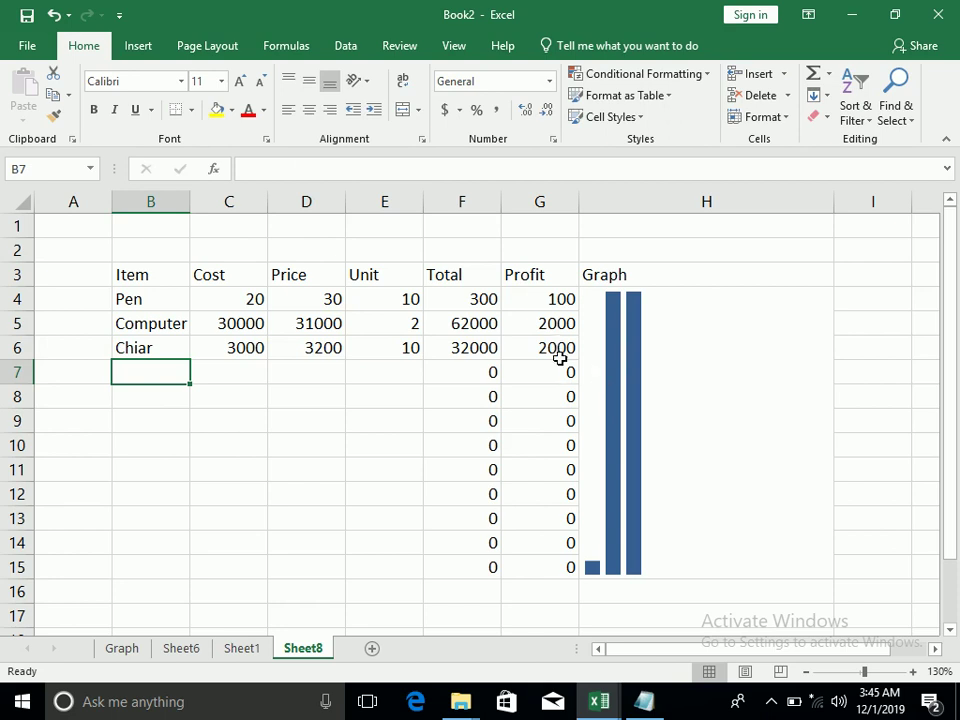
{"action": "left_click", "coordinate": [384, 347]}
{"action": "type", "text": "23"}
{"action": "key", "text": "Return"}
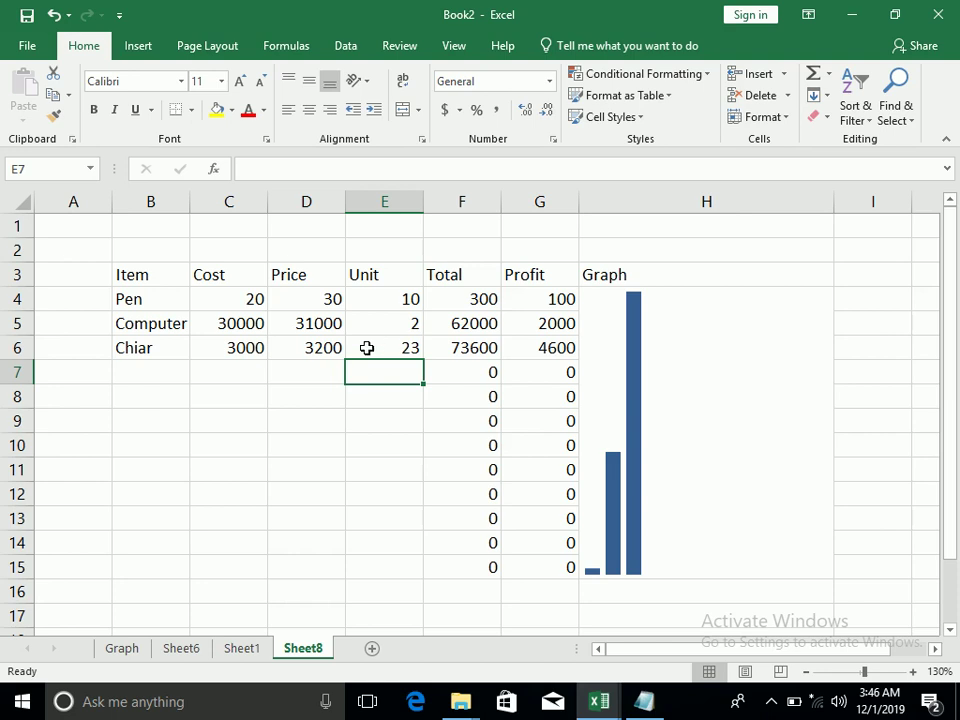
- Add a second Pen row with cost 200, price 190 and 30 units
{"action": "left_click", "coordinate": [135, 365]}
{"action": "type", "text": "Pen"}
{"action": "key", "text": "Tab"}
{"action": "type", "text": "200"}
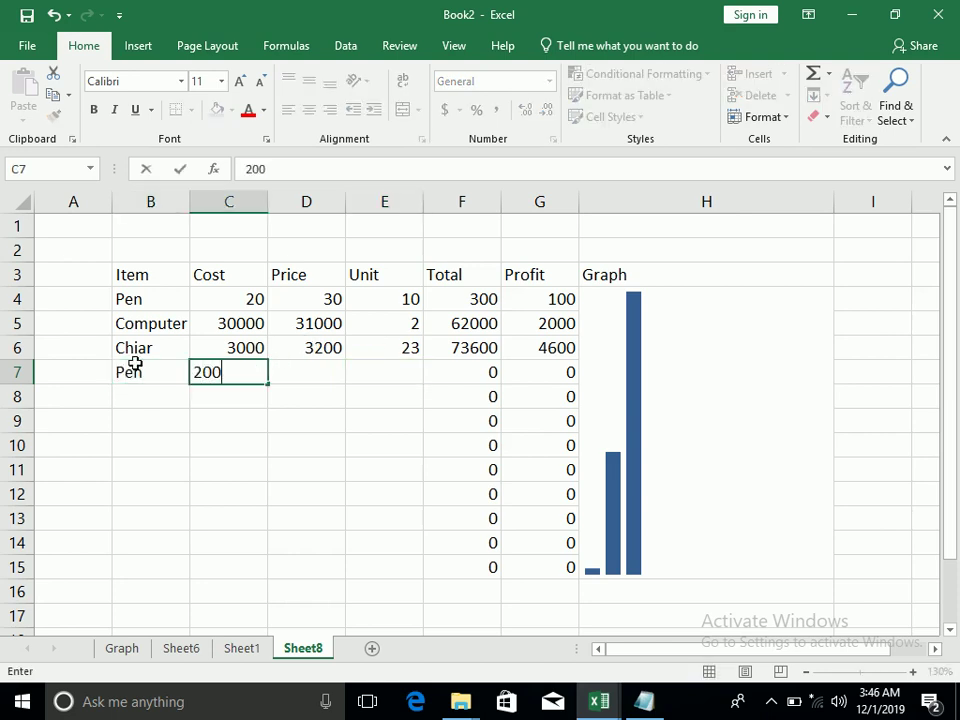
{"action": "key", "text": "Tab"}
{"action": "type", "text": "190"}
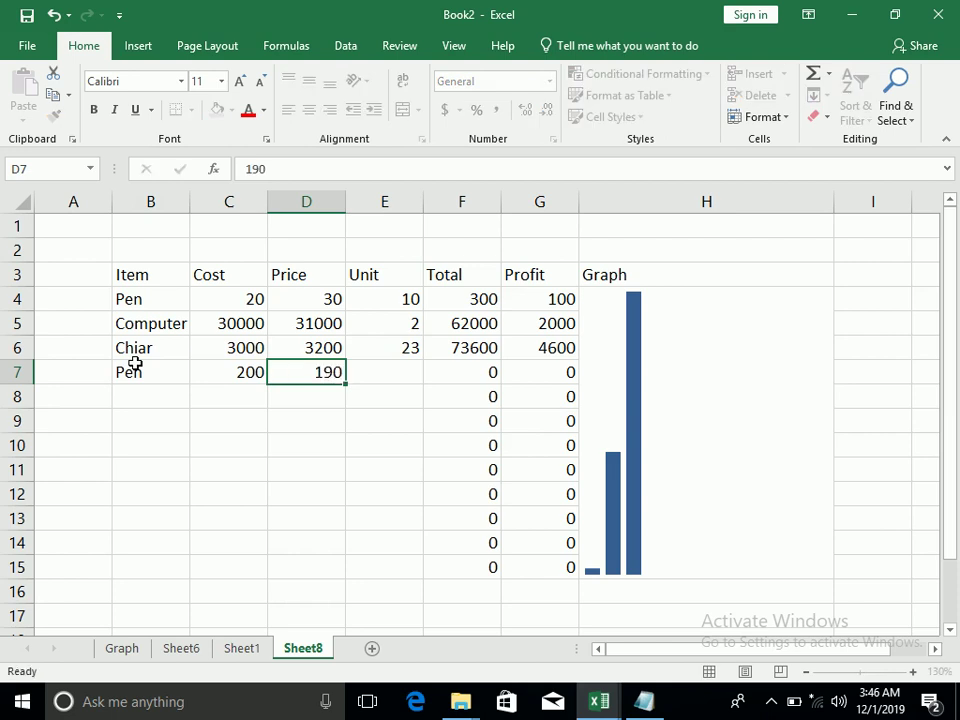
{"action": "key", "text": "Tab"}
{"action": "type", "text": "10"}
{"action": "key", "text": "Return"}
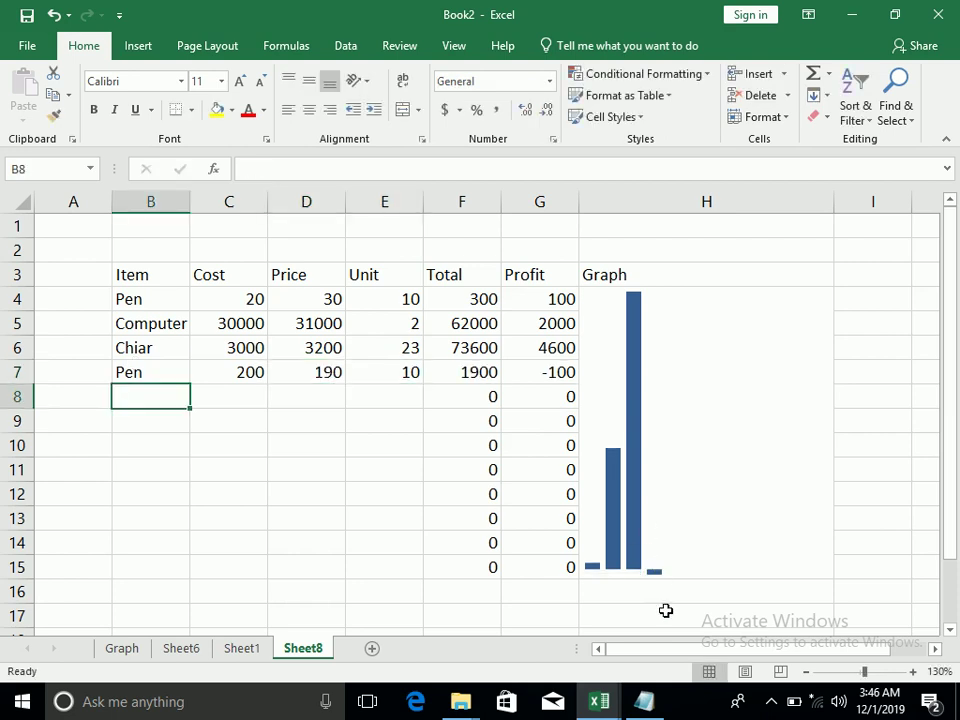
{"action": "left_click", "coordinate": [403, 370]}
{"action": "type", "text": "30"}
{"action": "key", "text": "Return"}
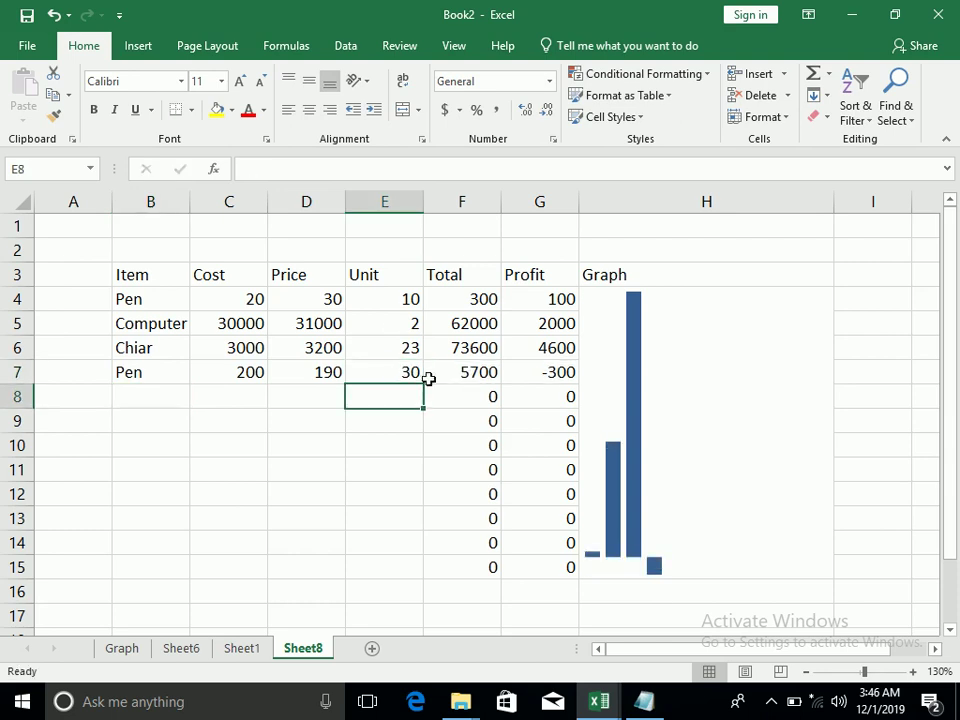
{"action": "left_click", "coordinate": [688, 482]}
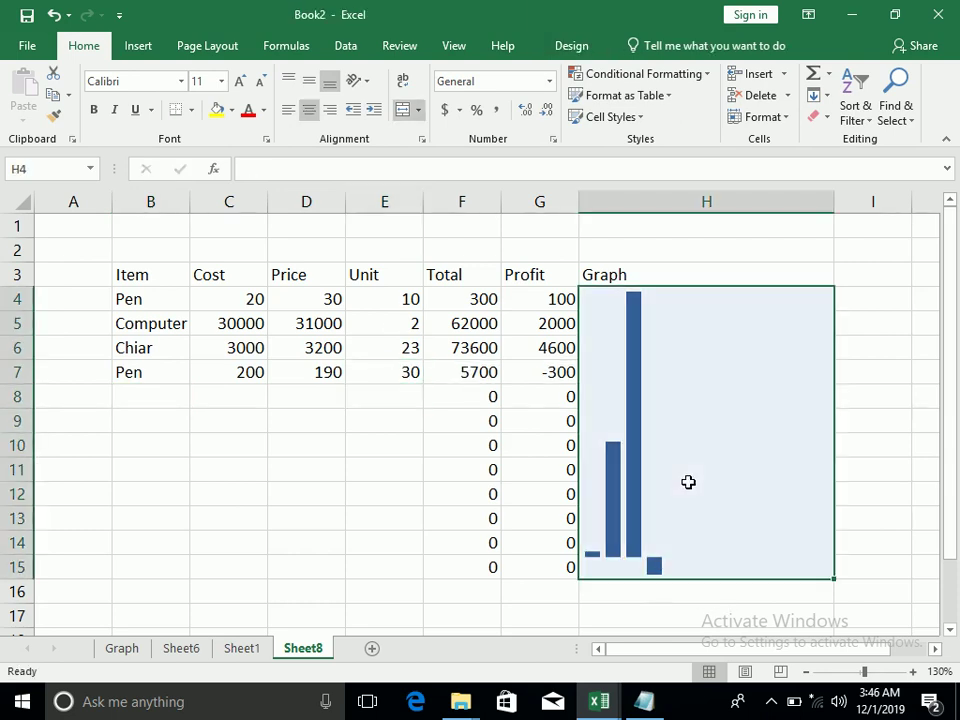
- Turn on the sparkline's High Point and Negative Points markers
{"action": "left_click", "coordinate": [572, 47]}
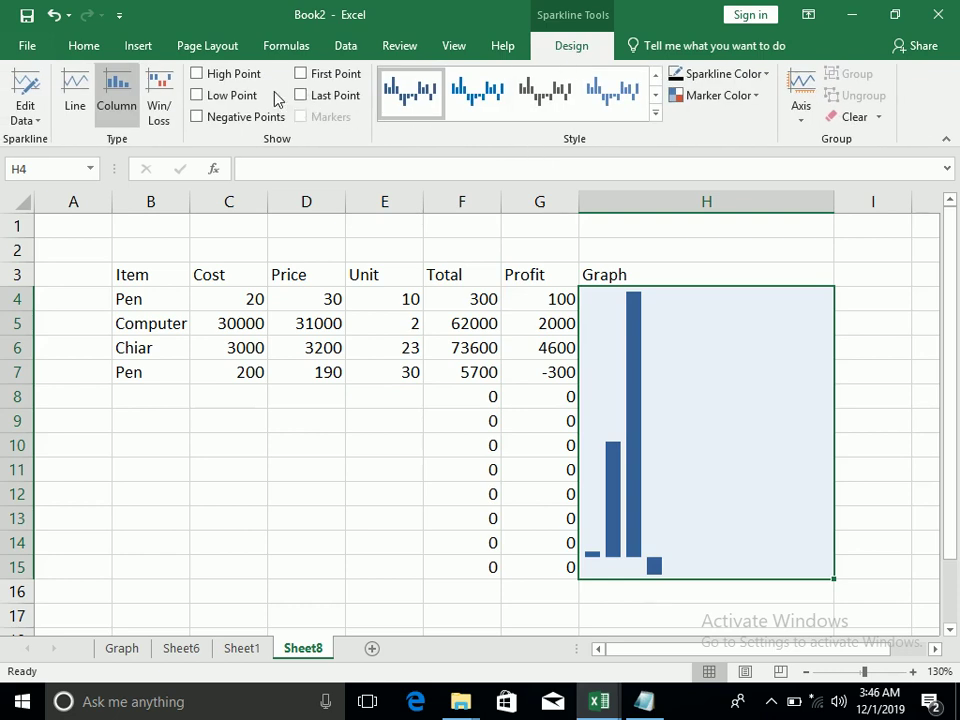
{"action": "left_click", "coordinate": [240, 75]}
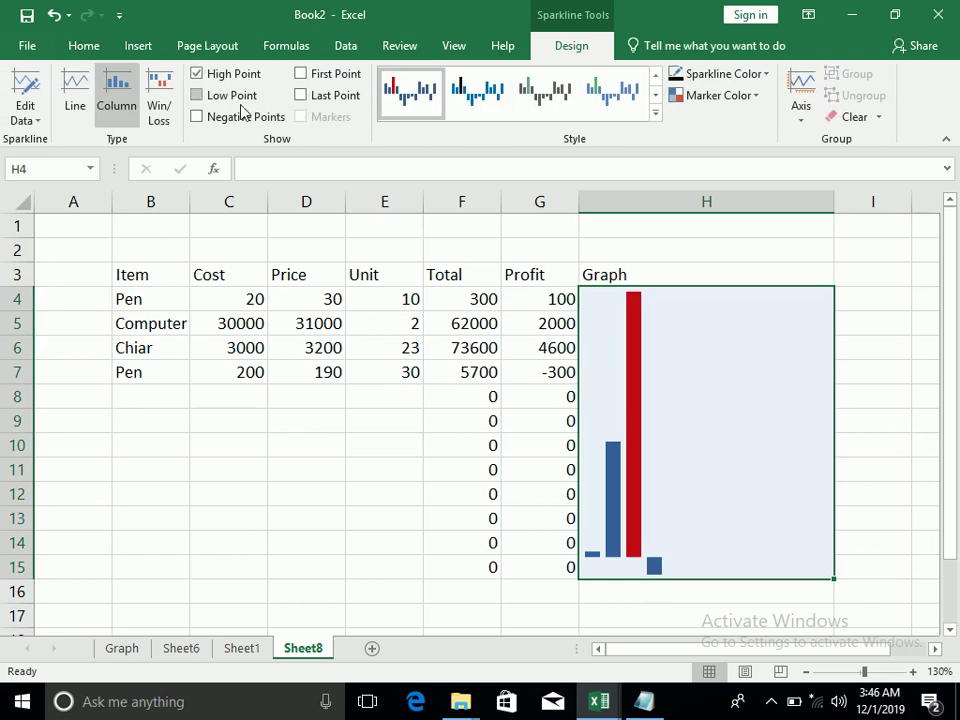
{"action": "left_click", "coordinate": [243, 118]}
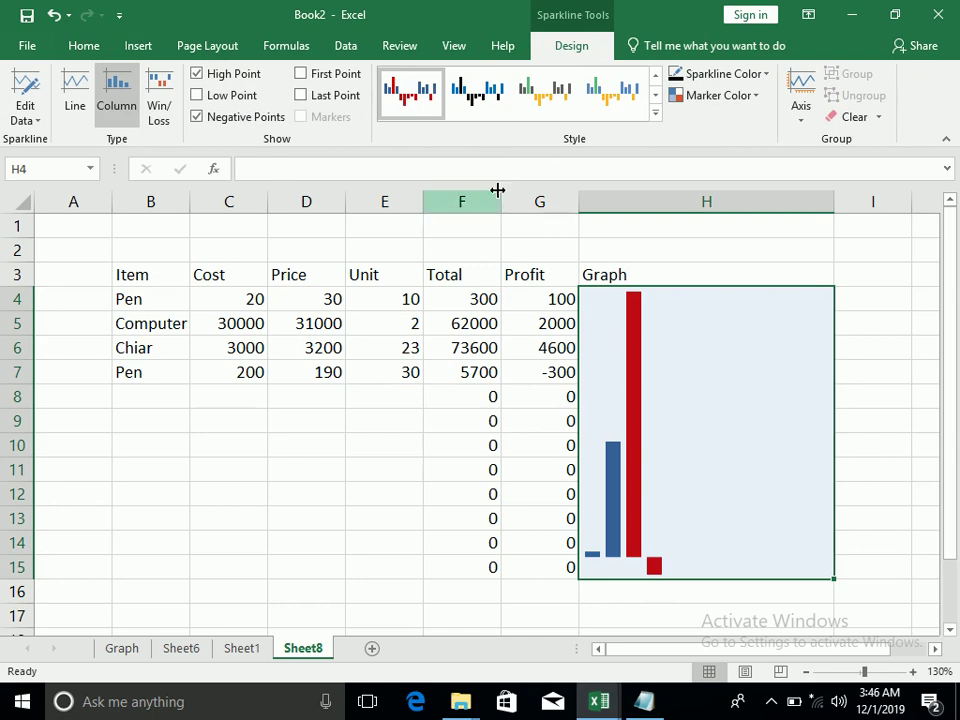
- Set the high point marker green and negative points red, then clear the sparkline
{"action": "left_click", "coordinate": [718, 95]}
{"action": "mouse_move", "coordinate": [720, 166]}
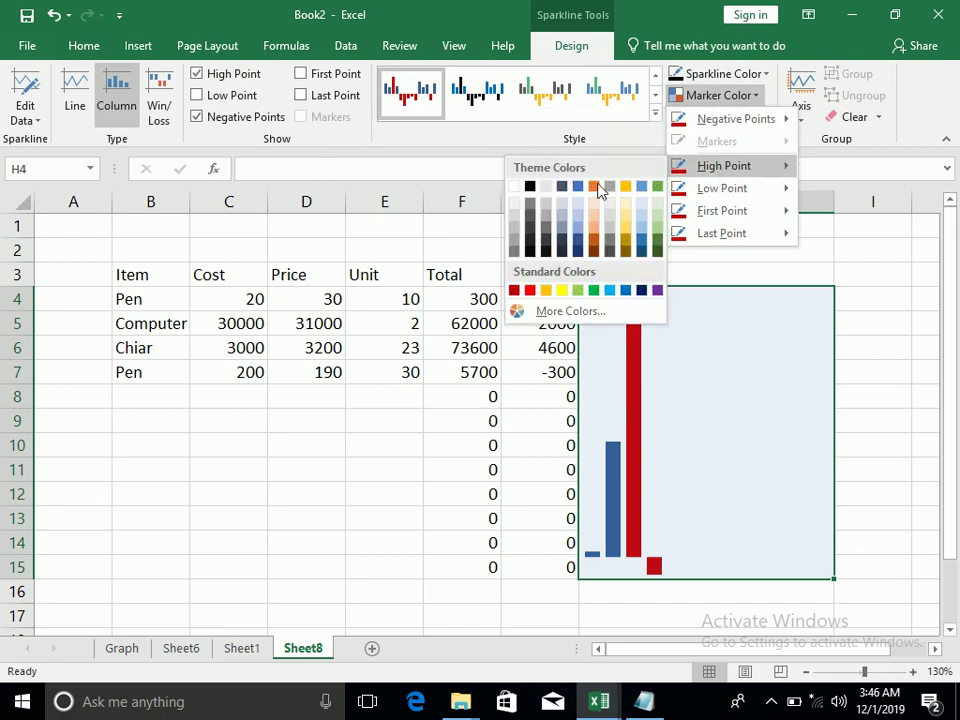
{"action": "left_click", "coordinate": [593, 290]}
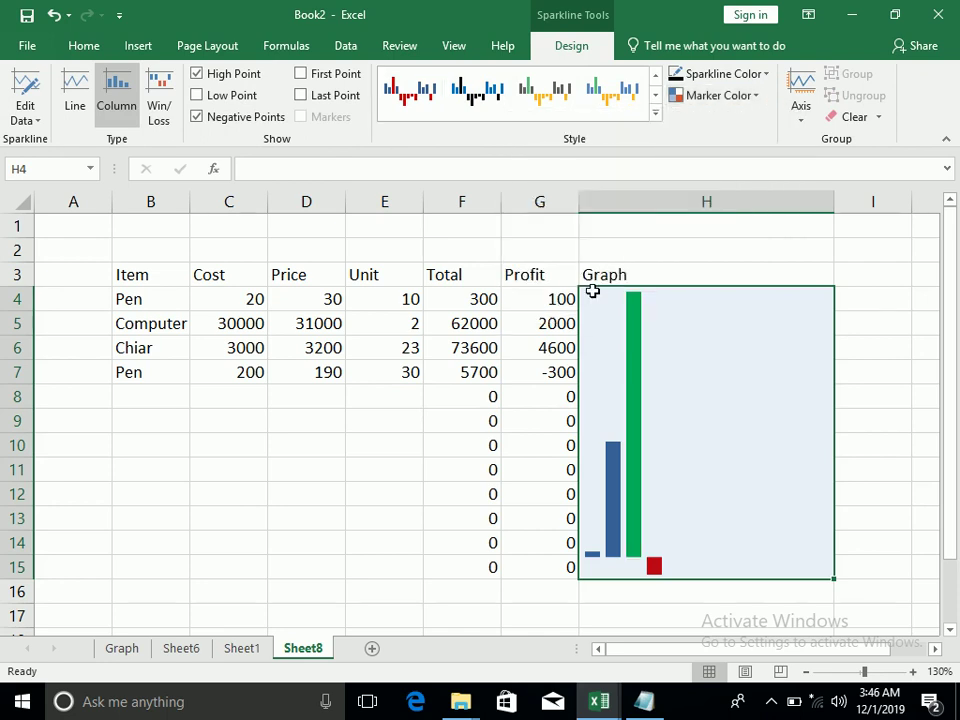
{"action": "left_click", "coordinate": [745, 96]}
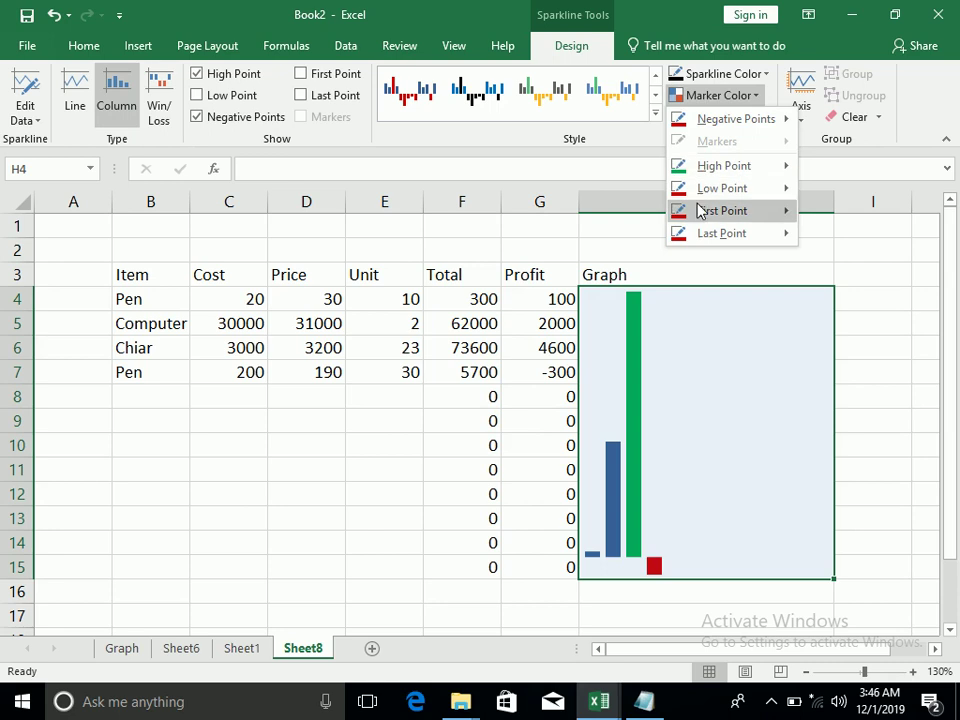
{"action": "mouse_move", "coordinate": [703, 119]}
{"action": "left_click", "coordinate": [531, 245]}
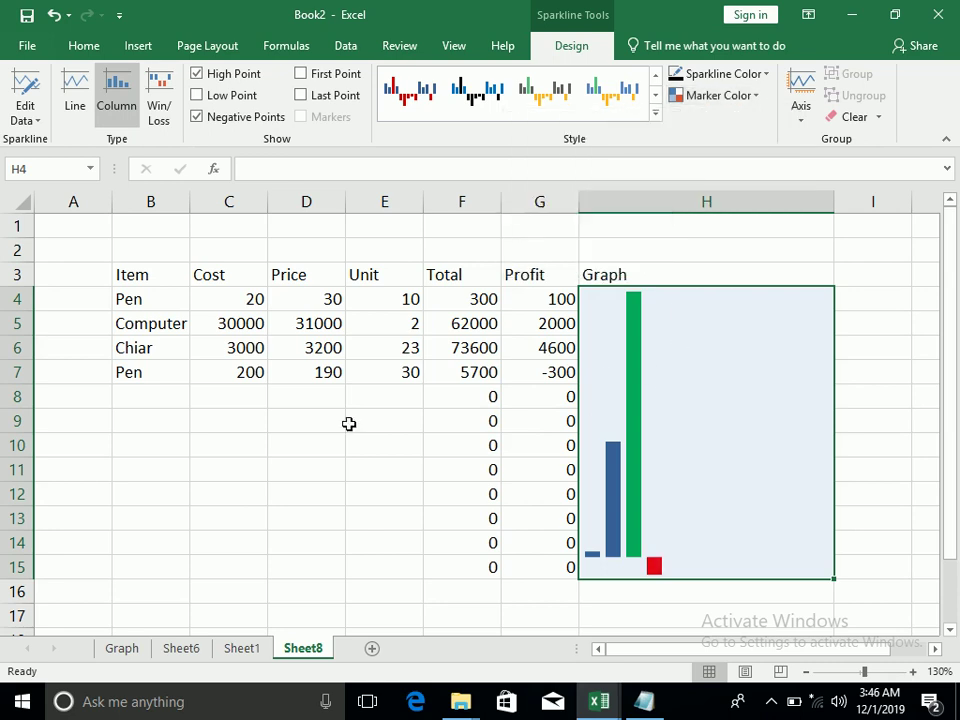
{"action": "left_click", "coordinate": [310, 536]}
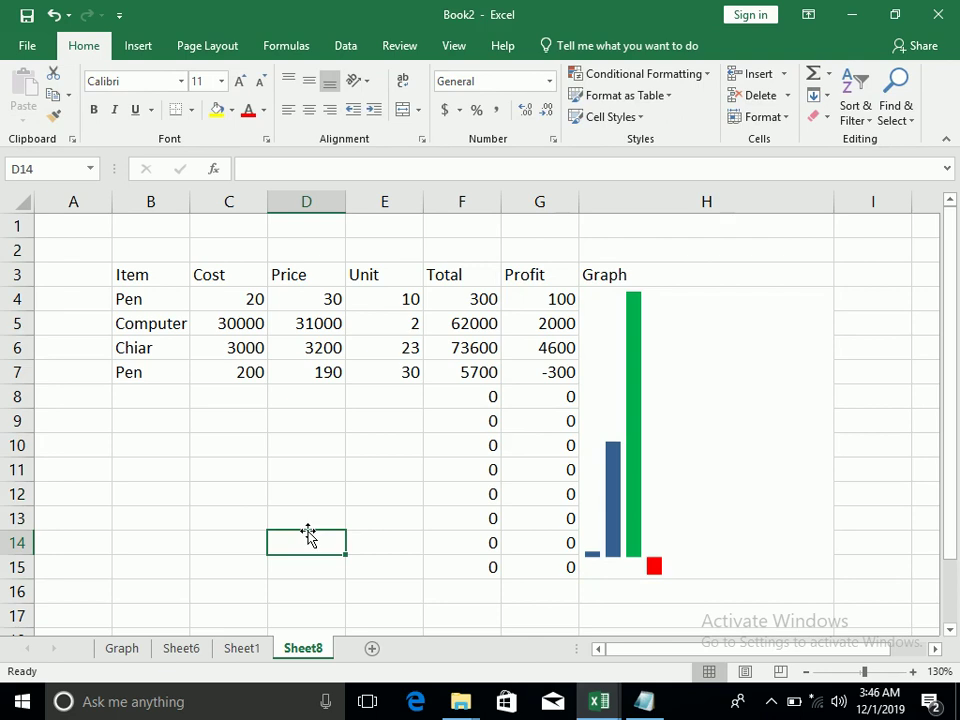
{"action": "left_click", "coordinate": [641, 392]}
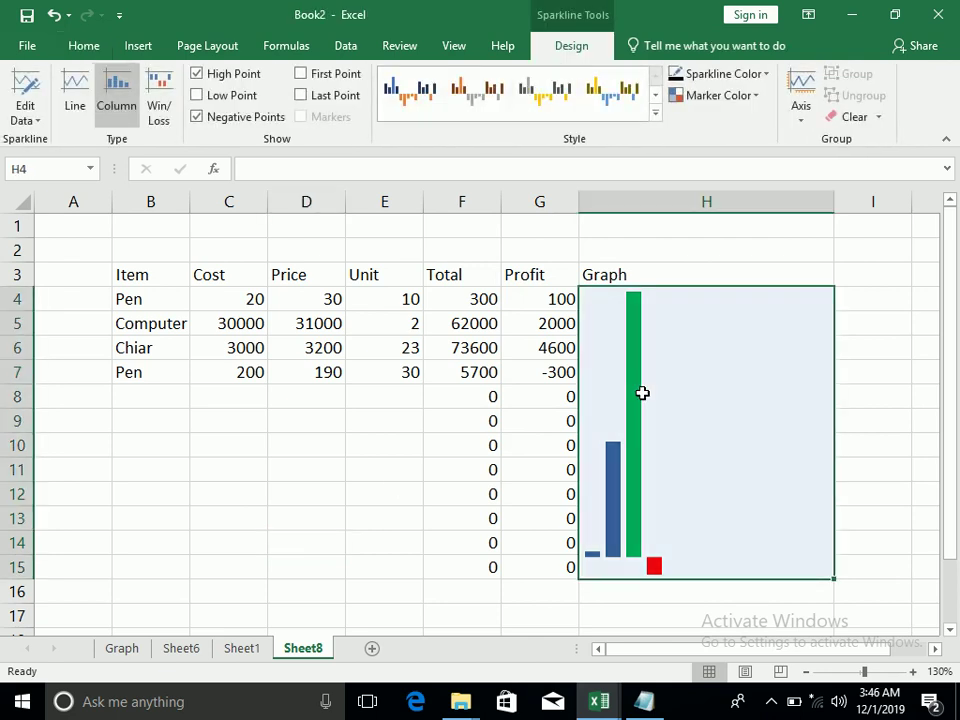
{"action": "left_click", "coordinate": [852, 117]}
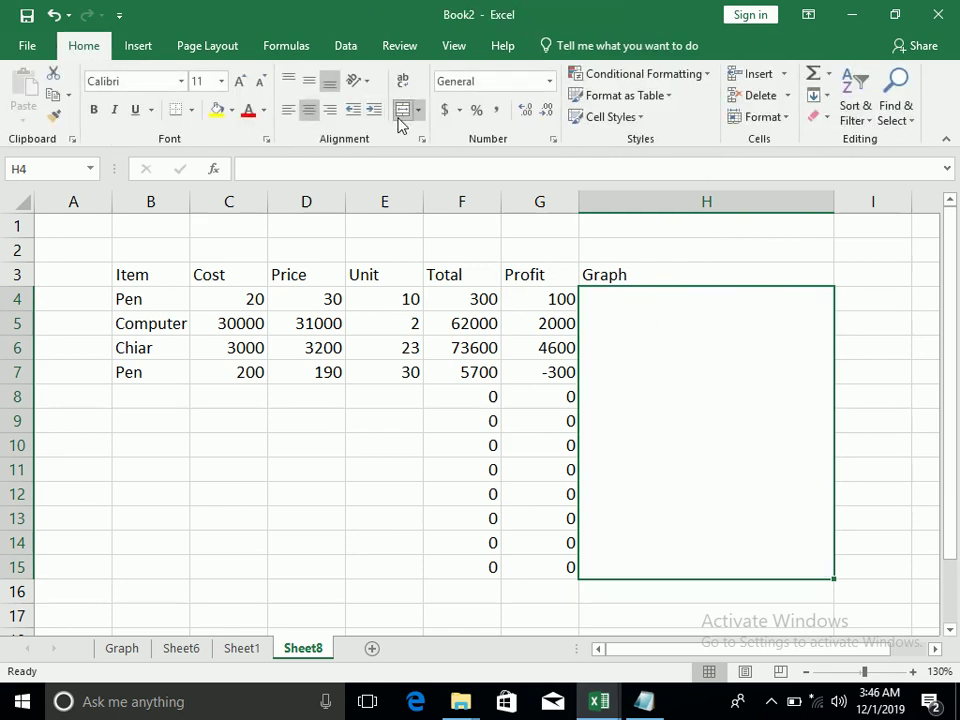
- Unmerge the Graph cell and insert a Win/Loss sparkline of Profit G4:G15 into H4
{"action": "left_click", "coordinate": [608, 295]}
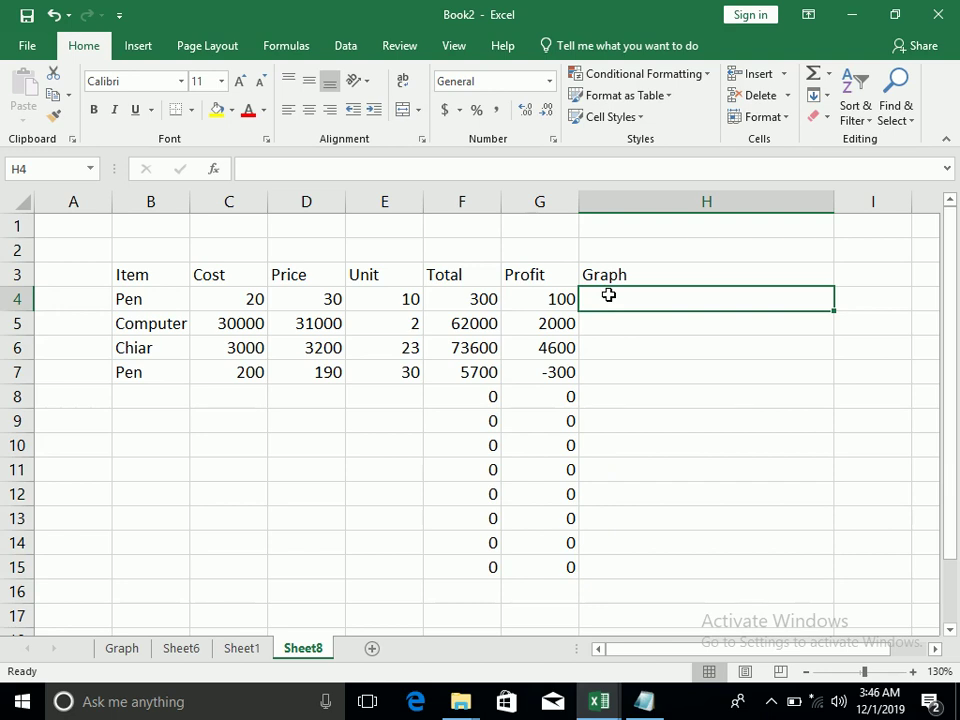
{"action": "left_click", "coordinate": [136, 45]}
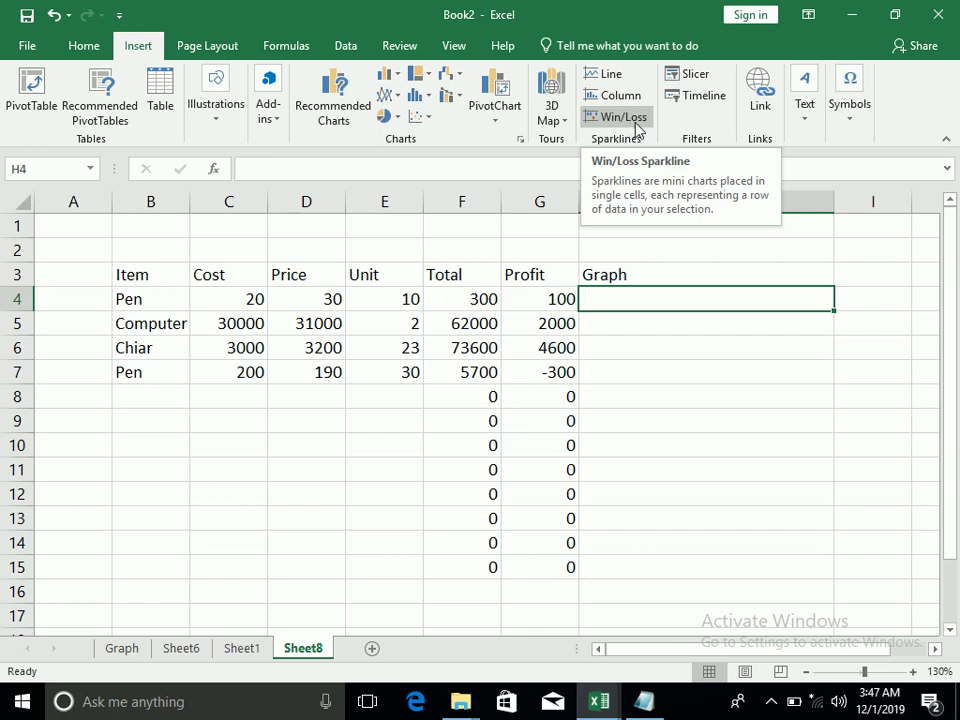
{"action": "left_click", "coordinate": [634, 118]}
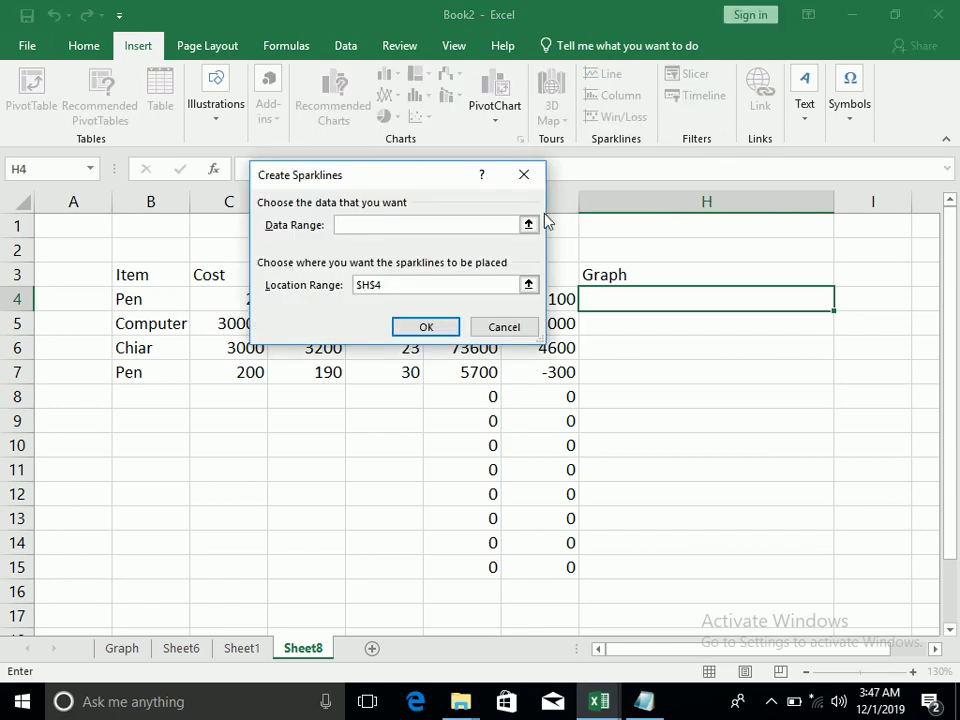
{"action": "left_click", "coordinate": [530, 223]}
{"action": "left_click_drag", "start_coordinate": [552, 300], "coordinate": [560, 565]}
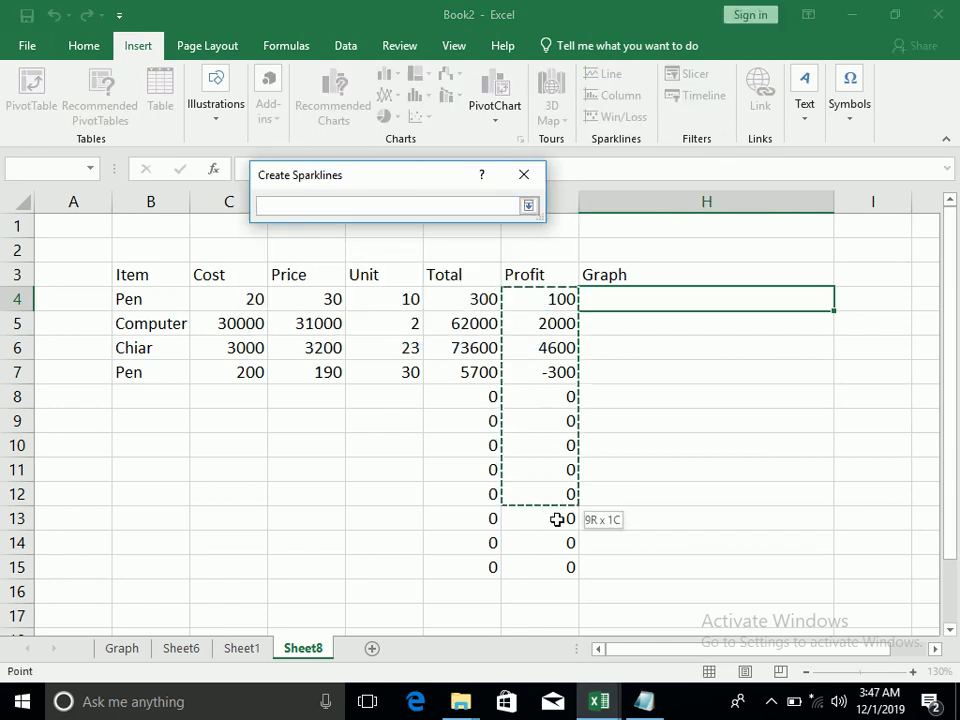
{"action": "left_click", "coordinate": [530, 206]}
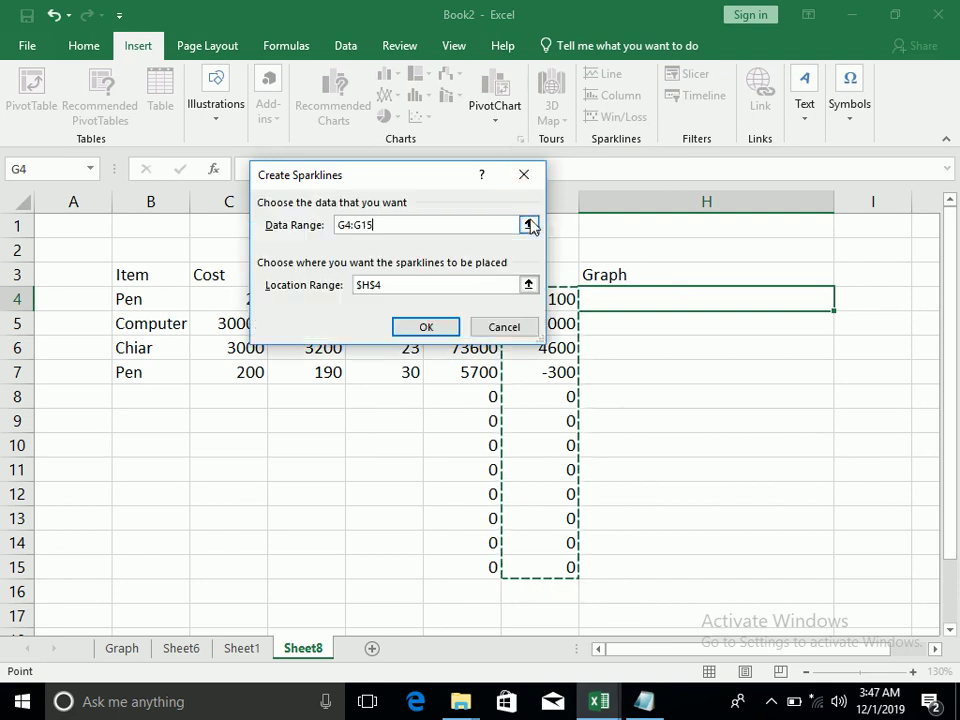
{"action": "left_click", "coordinate": [424, 326]}
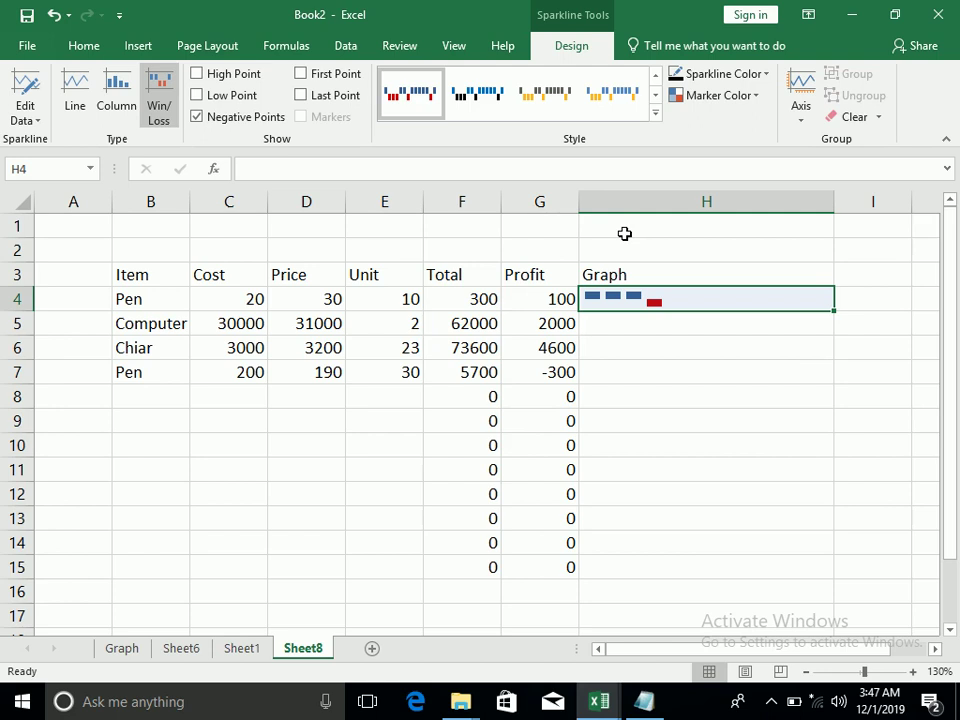
{"action": "left_click", "coordinate": [649, 356]}
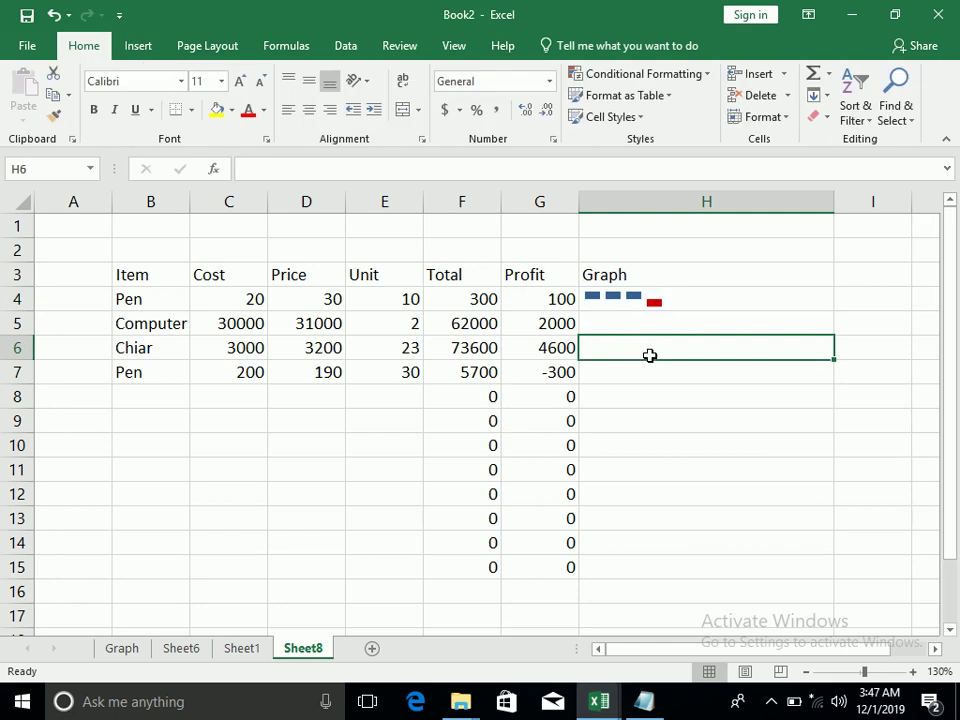
- Merge and center H4:H15 so the Win/Loss sparkline fills the Graph cell
{"action": "left_click_drag", "start_coordinate": [640, 303], "coordinate": [660, 560]}
{"action": "left_click", "coordinate": [86, 46]}
{"action": "left_click", "coordinate": [403, 109]}
{"action": "left_click", "coordinate": [338, 468]}
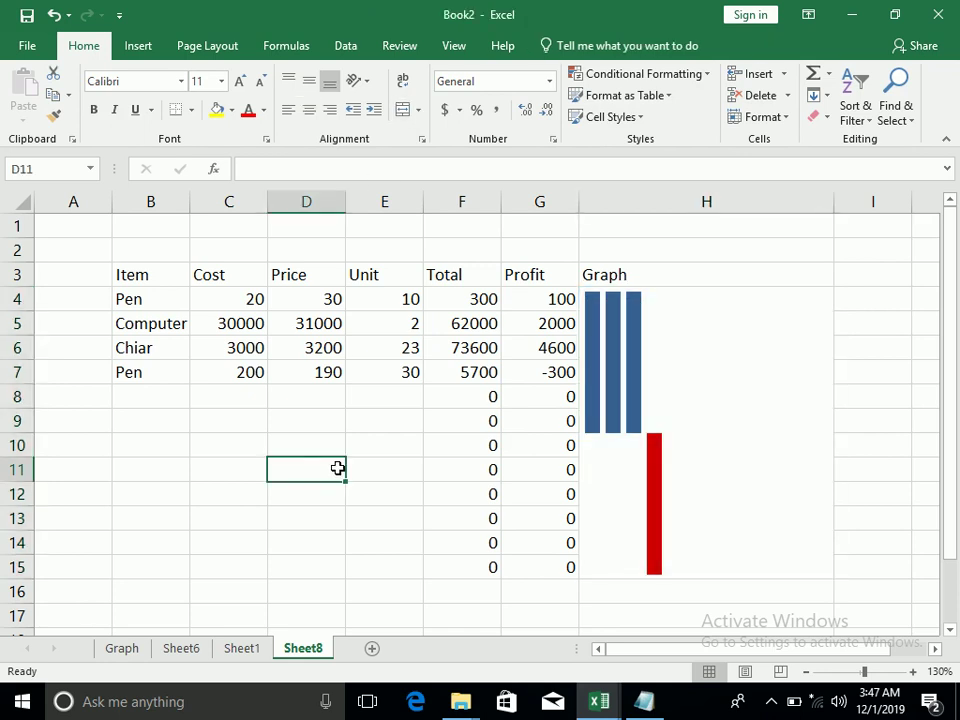
{"action": "left_click", "coordinate": [356, 349]}
{"action": "left_click", "coordinate": [137, 45]}
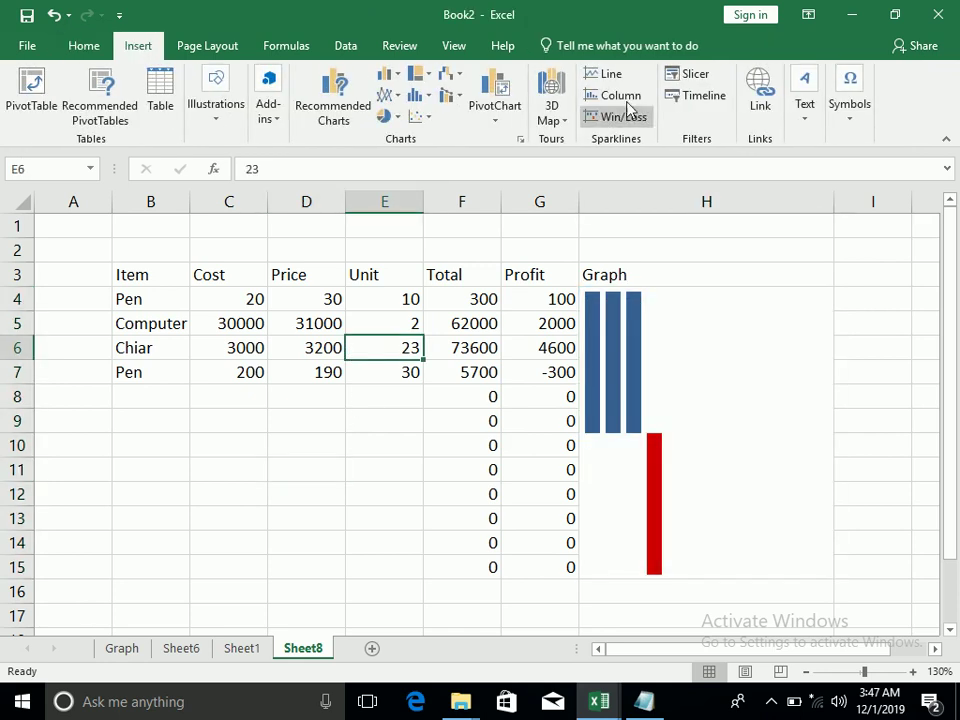